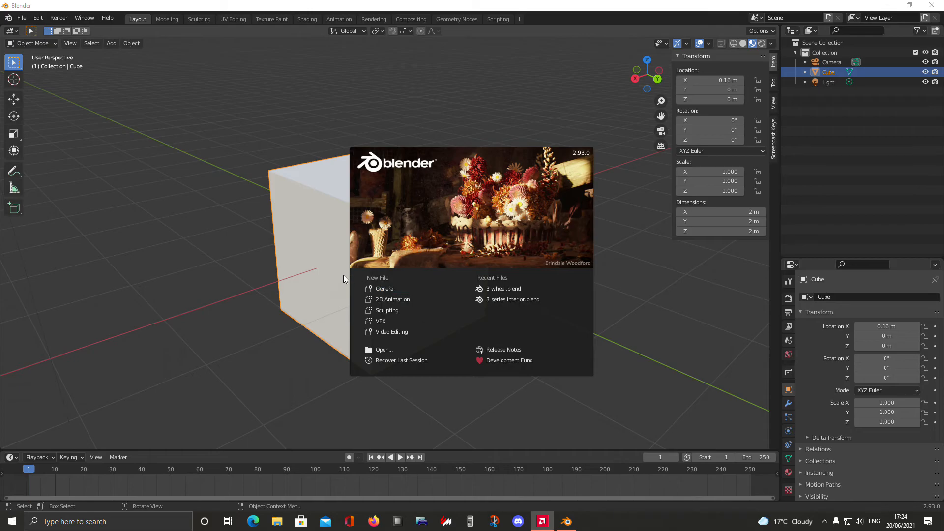
Start a new General file and set the viewport shading to Solid
left_click(388, 289)
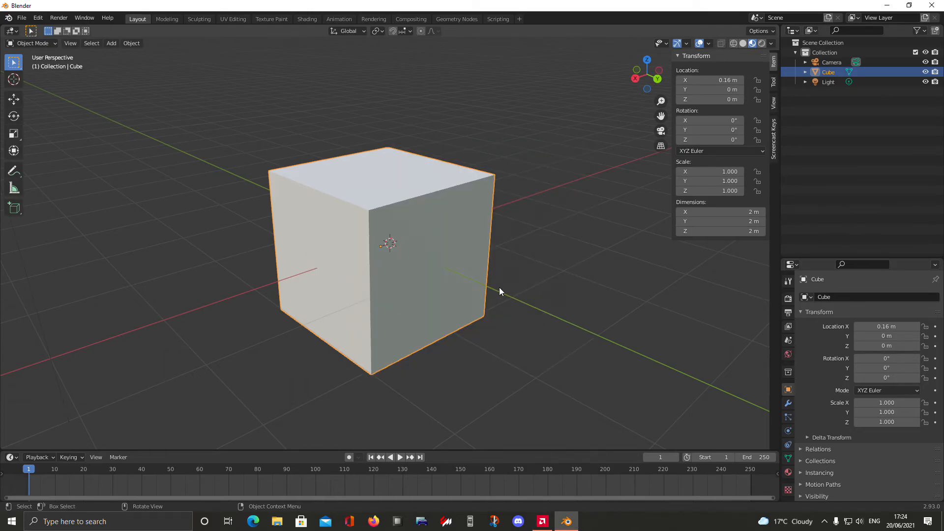
scroll(503, 288, "down", 2)
left_click(741, 44)
mouse_move(376, 285)
middle_mouse_down()
mouse_move(394, 283)
mouse_move(441, 308)
mouse_move(441, 285)
middle_mouse_up()
scroll(394, 282, "down", 4)
scroll(441, 309, "up", 3)
scroll(437, 296, "up", 2)
scroll(440, 285, "down", 1)
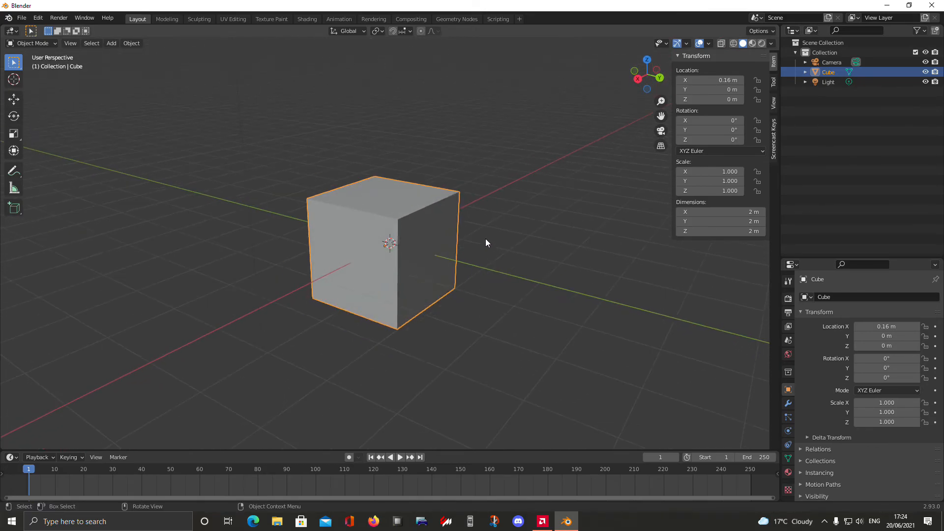
Deselect the cube and examine the scene from several angles and distances, ending with the back orthographic view
middle_click_drag(320, 240, 390, 255)
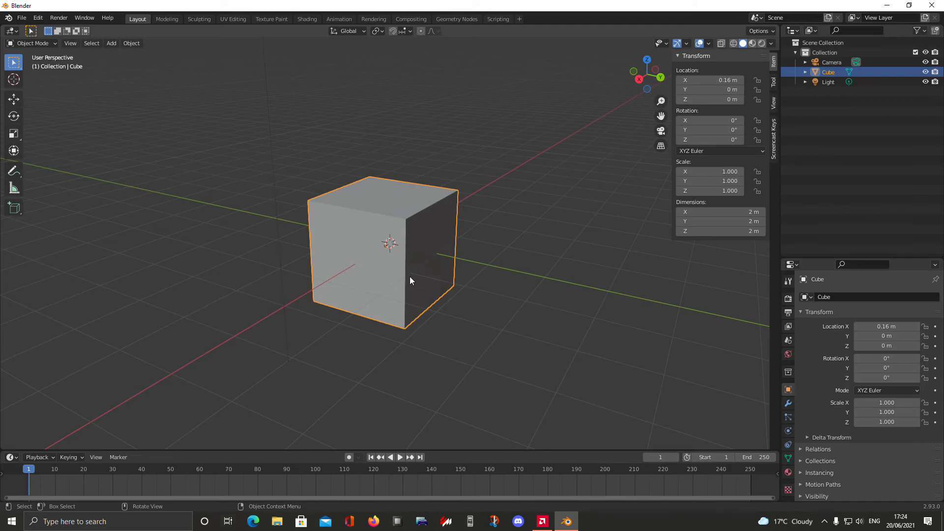
middle_click_drag(449, 276, 636, 255)
left_click(491, 298)
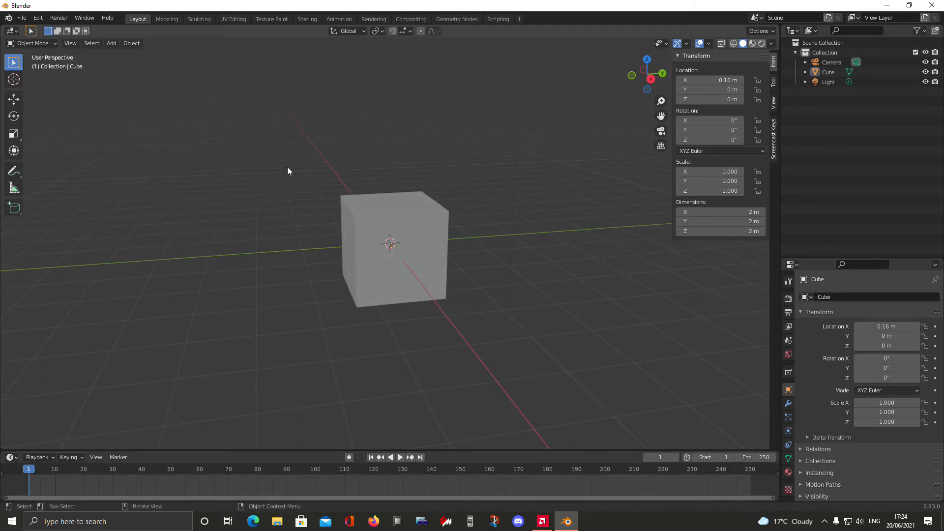
scroll(438, 368, "down", 8)
middle_click_drag(352, 293, 432, 262)
scroll(404, 327, "up", 4)
scroll(243, 171, "down", 4)
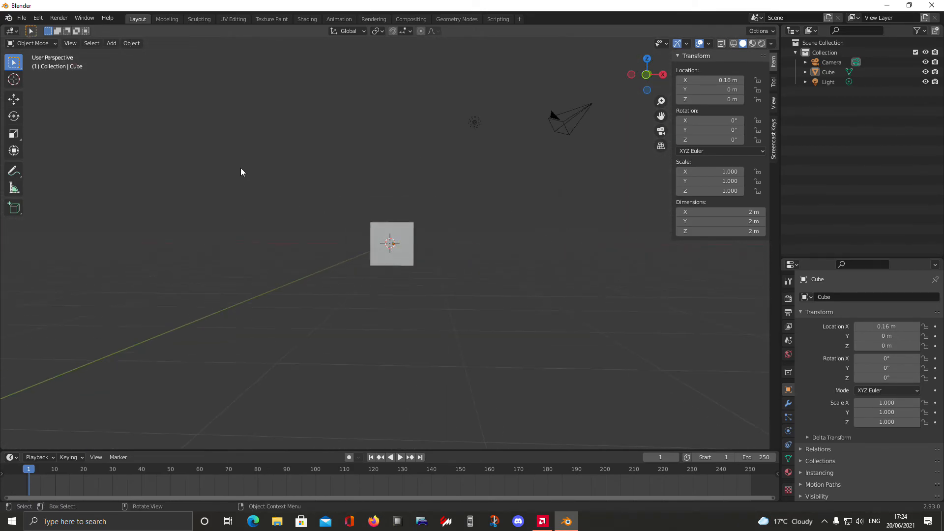
scroll(385, 217, "down", 1)
middle_click_drag(438, 216, 393, 255)
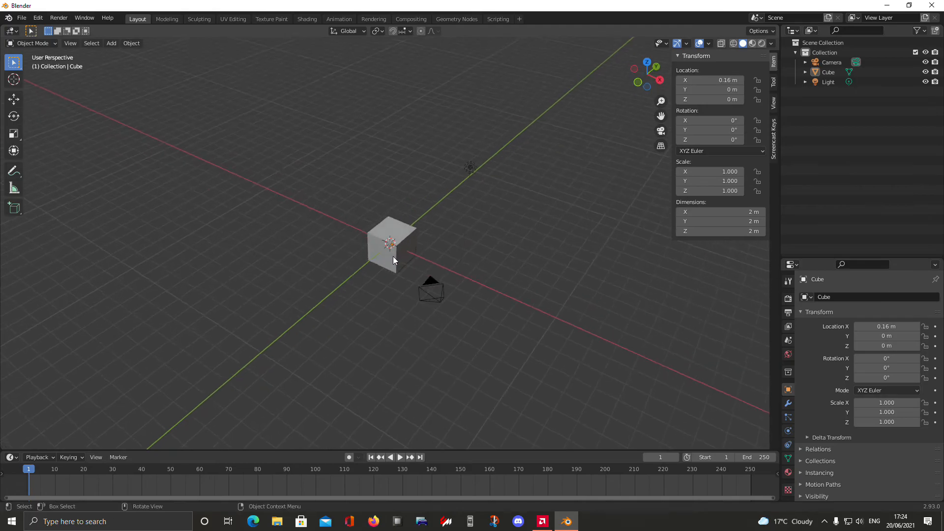
scroll(393, 256, "up", 4)
middle_click_drag(492, 229, 346, 211)
scroll(346, 216, "down", 2)
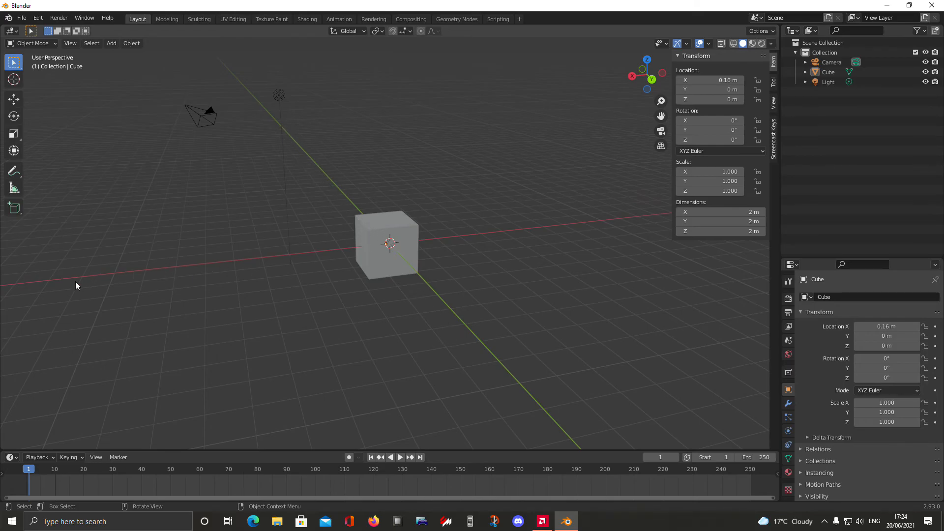
middle_click_drag(413, 197, 393, 207)
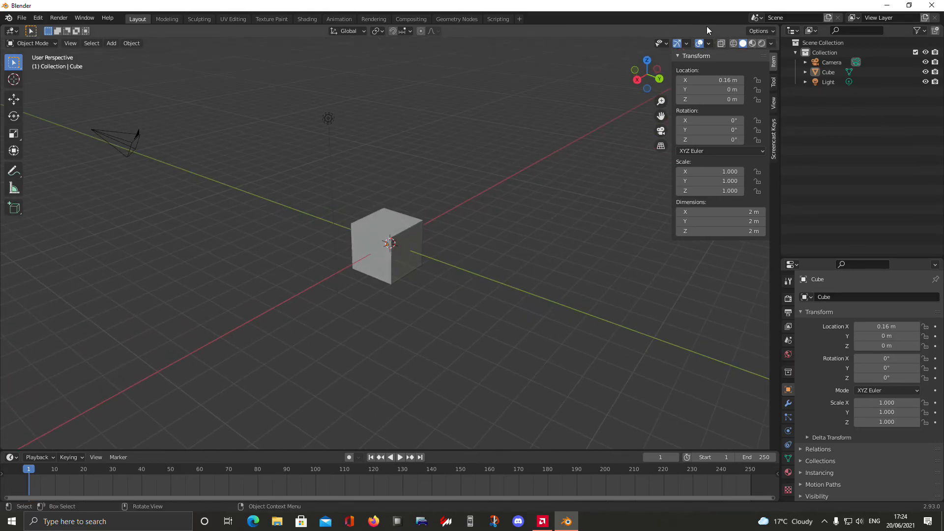
left_click(659, 78)
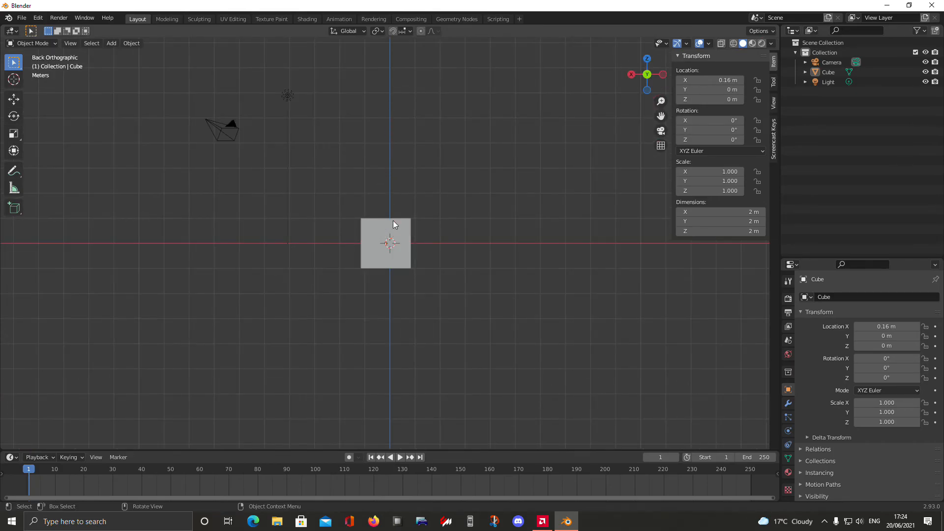
scroll(282, 166, "down", 2)
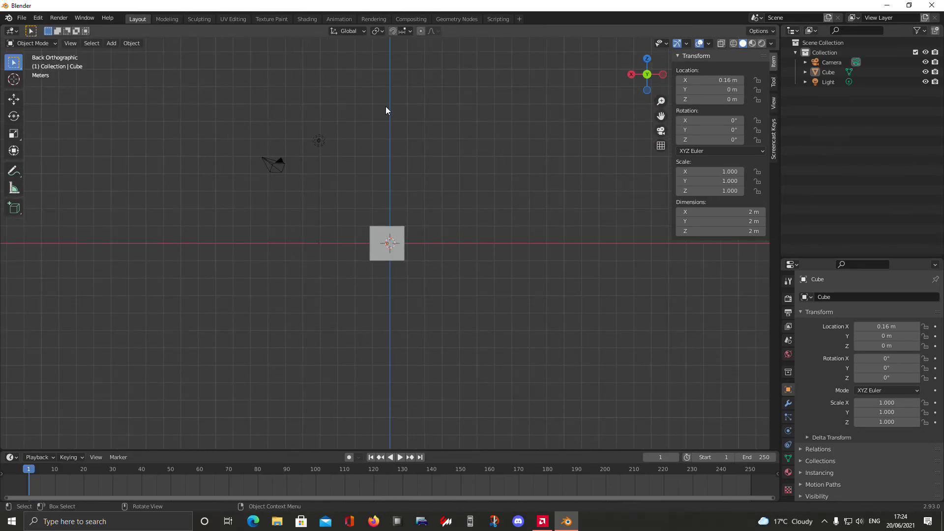
Move the cube freely to about X -1.5 m, Y 0.6 m, Z 0.25 m
middle_click_drag(162, 205, 401, 307)
left_click(381, 268)
key("g")
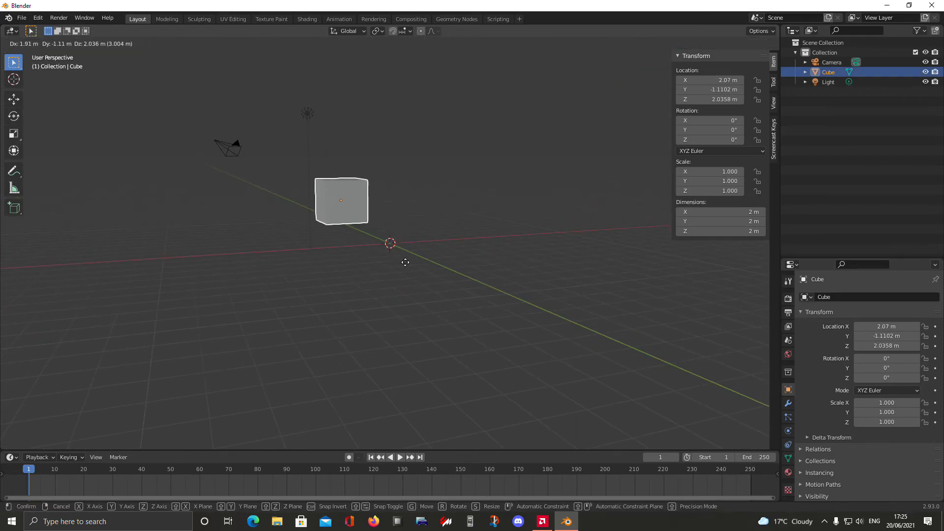
left_click(430, 276)
middle_click_drag(430, 279, 421, 235)
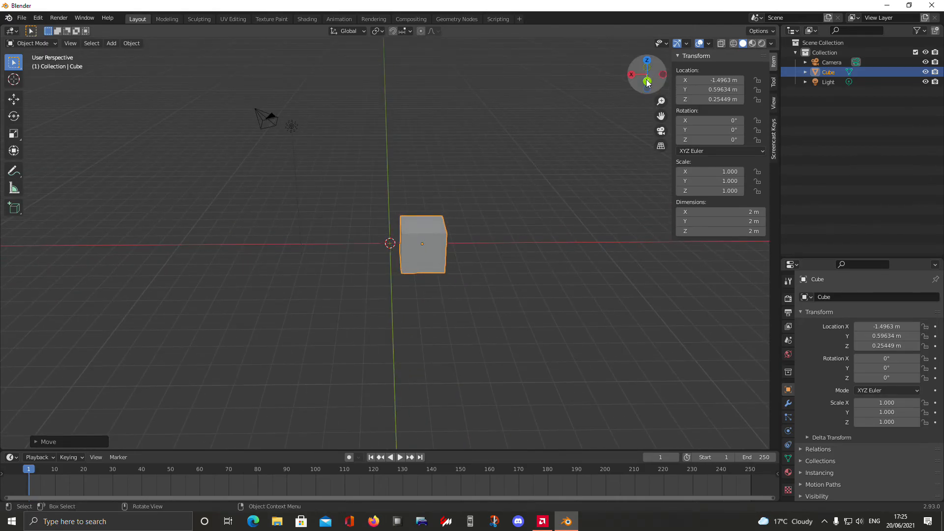
Move the cube freely back near the origin, to about X -0.34 m, Y 0.2 m, Z 0.17 m
middle_click_drag(495, 190, 285, 262)
key("g")
left_click(428, 250)
Restart the Screencast Keys display by turning it off and on again, and deselect the cube
left_click(773, 139)
left_click(776, 61)
scroll(421, 339, "up", 4)
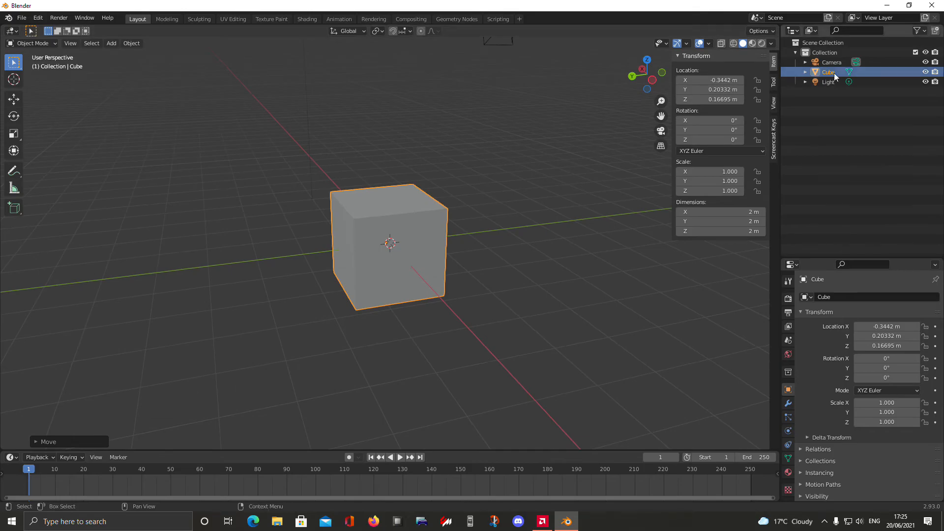
left_click(773, 139)
scroll(541, 197, "down", 3)
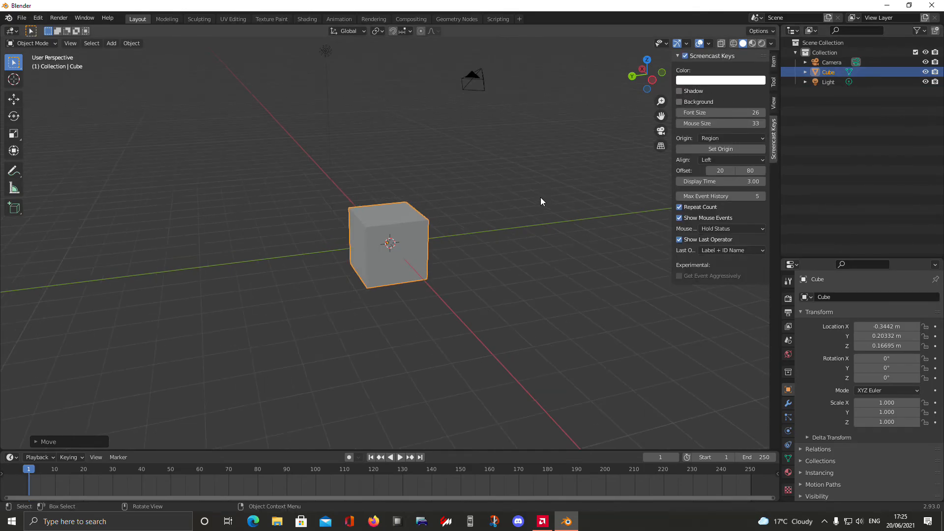
middle_click_drag(538, 198, 530, 202)
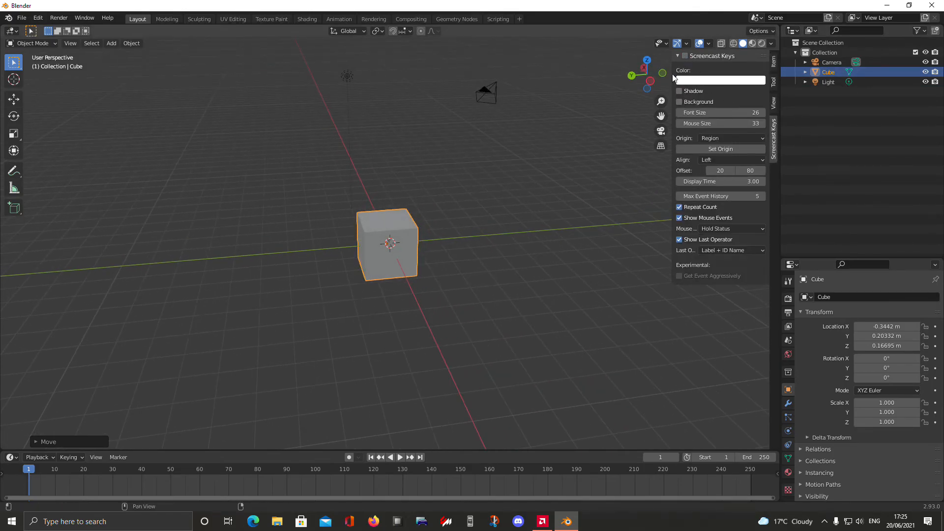
left_click(445, 343)
middle_click_drag(443, 344, 246, 396)
scroll(435, 323, "up", 2)
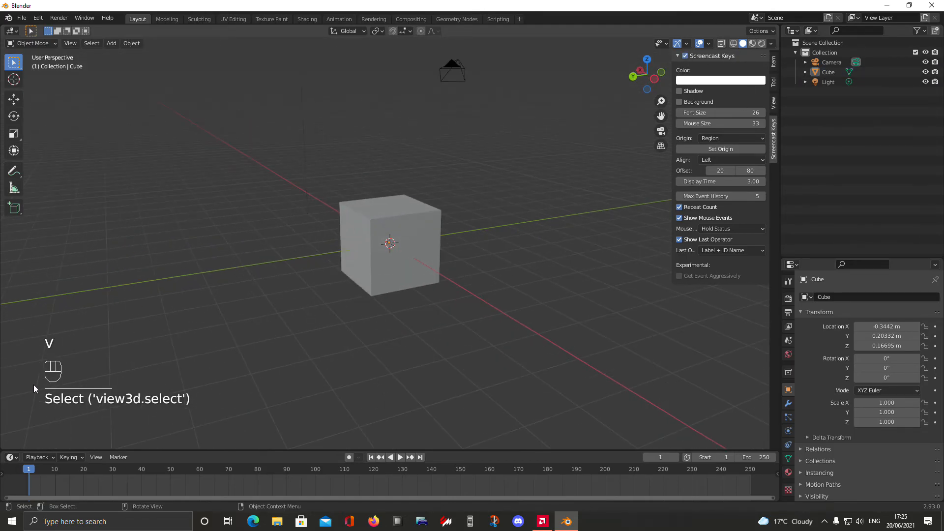
Show the item's transform values again and view the scene from other angles
left_click(773, 61)
middle_click_drag(449, 358, 495, 281)
scroll(204, 206, "down", 3)
middle_click_drag(204, 207, 485, 285)
scroll(401, 284, "down", 2)
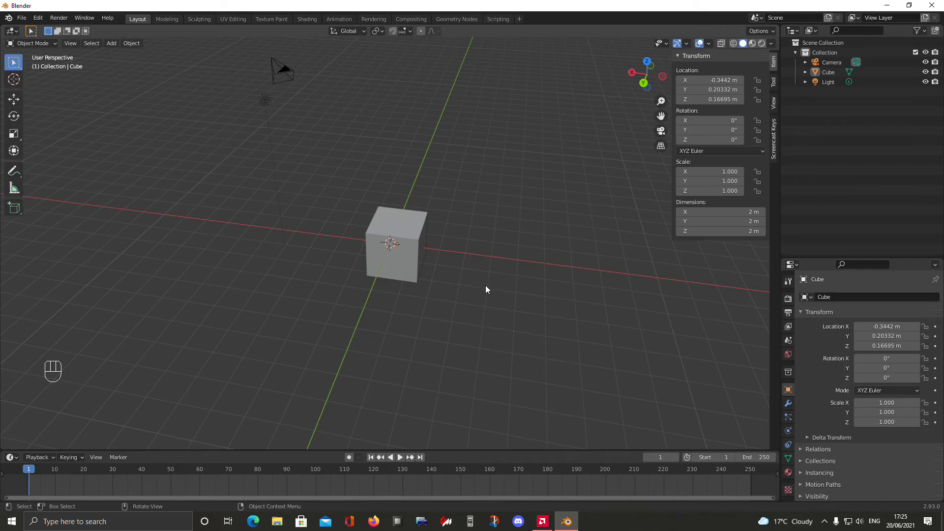
middle_click_drag(542, 160, 429, 234)
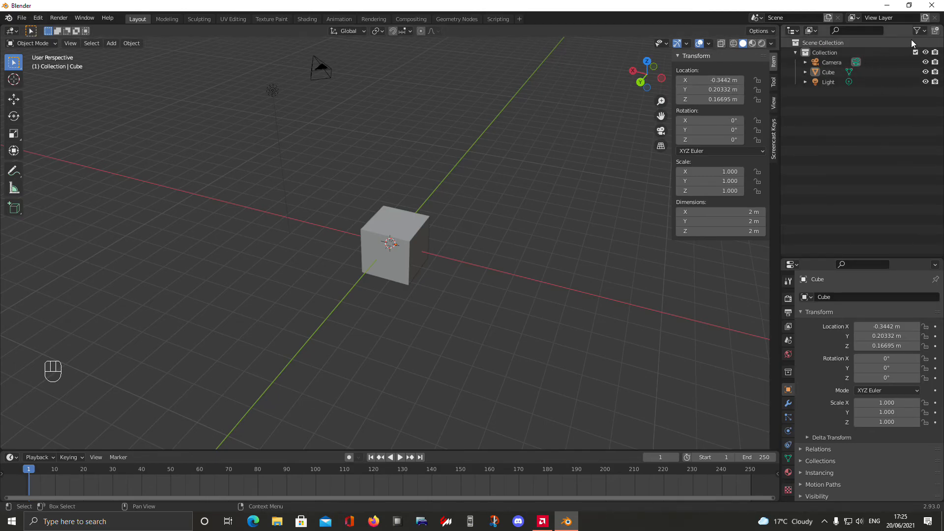
Review the available editor types for the scene list area and keep it set to Outliner
left_click(795, 31)
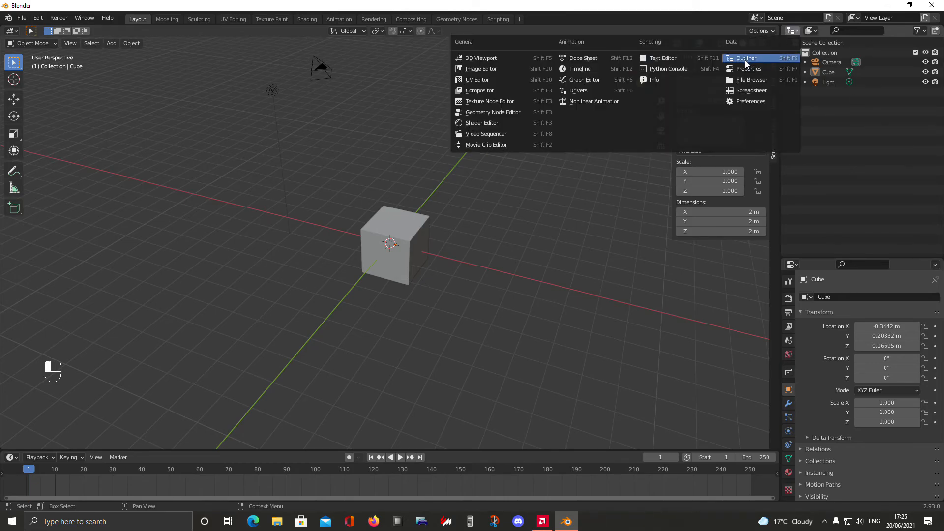
left_click(757, 59)
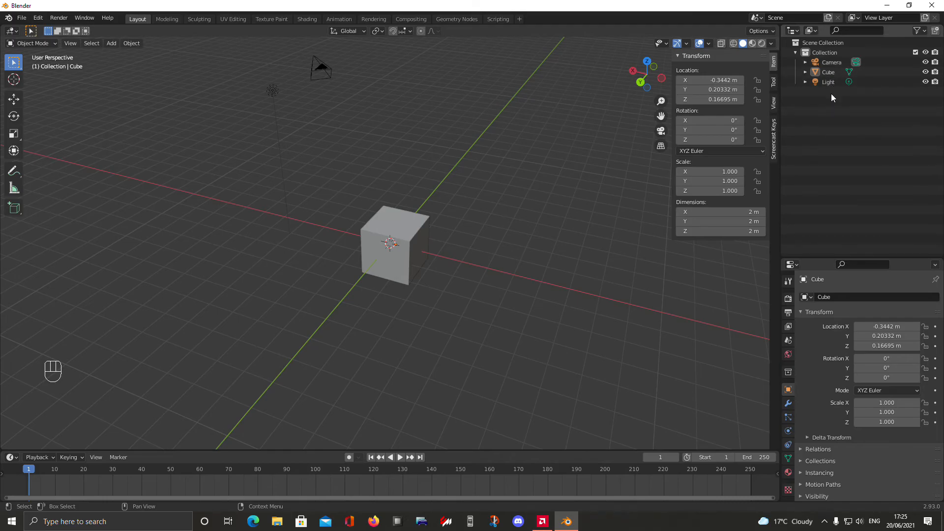
middle_click_drag(375, 244, 390, 232)
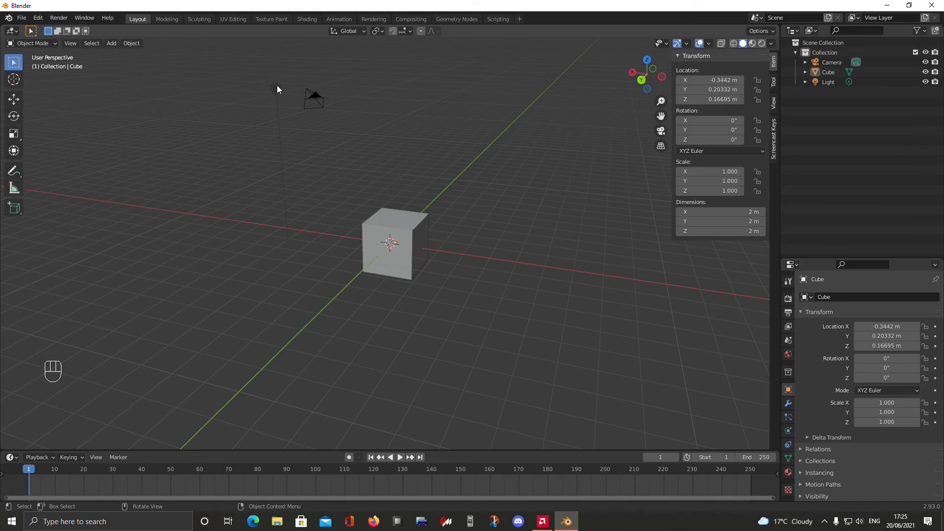
Select the light, the cube and the camera in turn in the viewport, and clear the selection
left_click(276, 89)
left_click(381, 233)
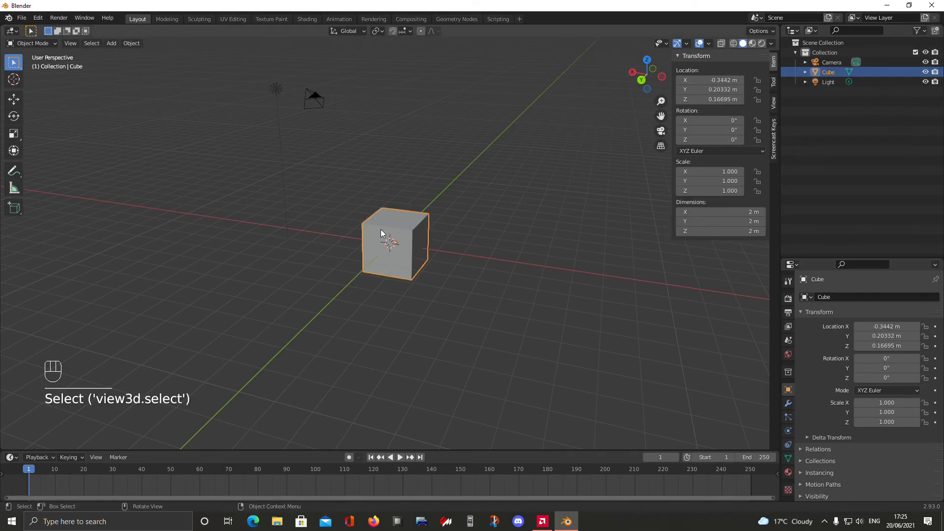
left_click(319, 97)
left_click(583, 200)
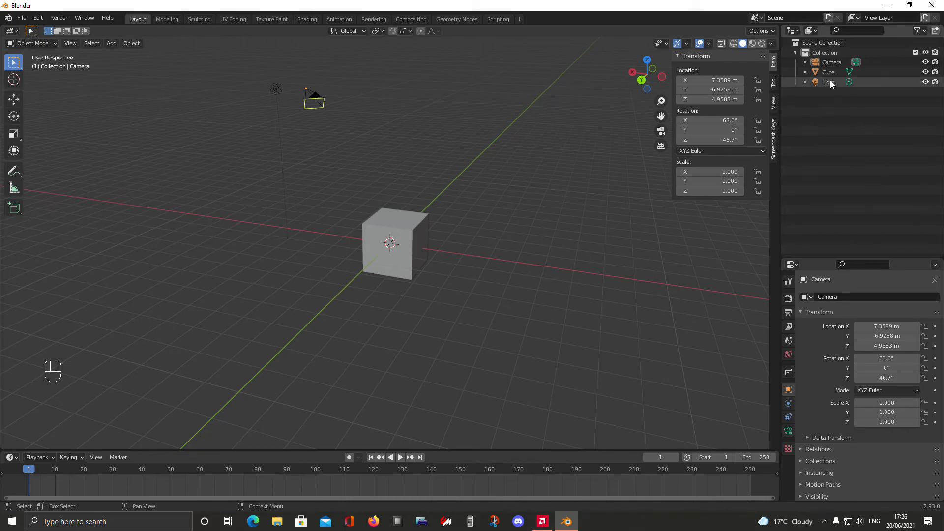
Add two new collections to the scene and move the cube into the second one
right_click(846, 131)
left_click(837, 132)
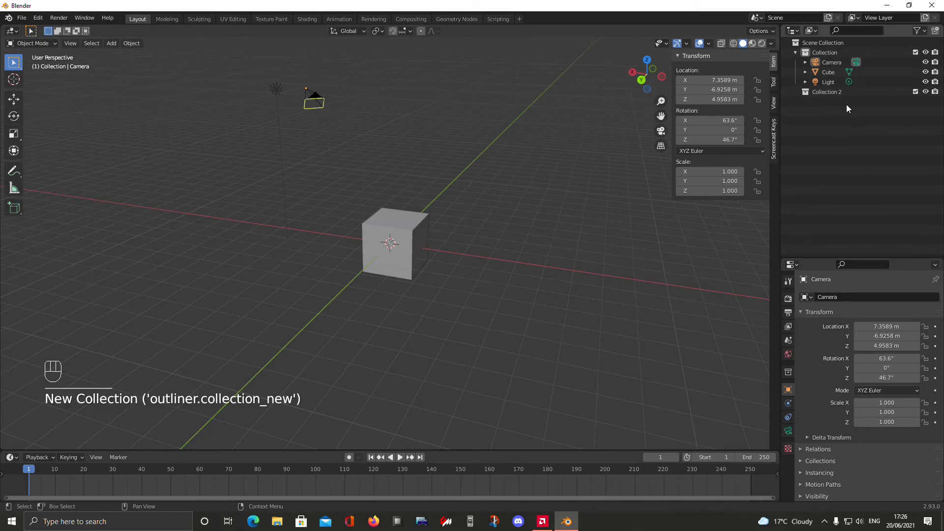
right_click(839, 131)
left_click(839, 131)
left_click(829, 72)
left_click_drag(830, 72, 830, 101)
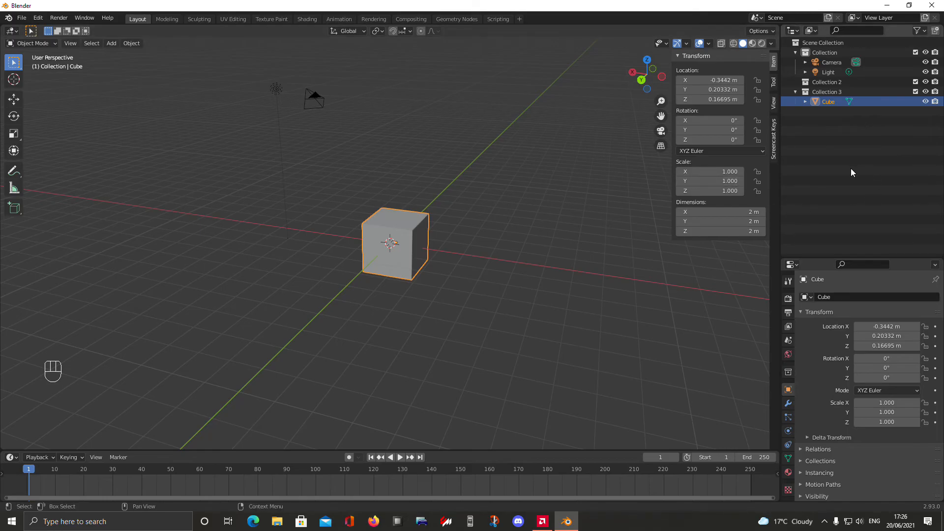
Undo the cube's move between collections and the creation of both new collections
key("ctrl+z")
key("ctrl+z")
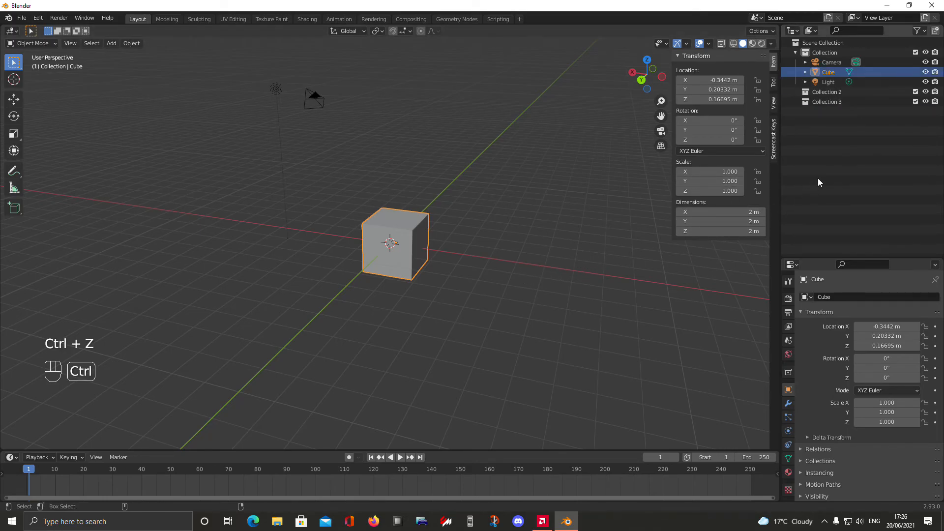
key("ctrl+z")
key("ctrl+z")
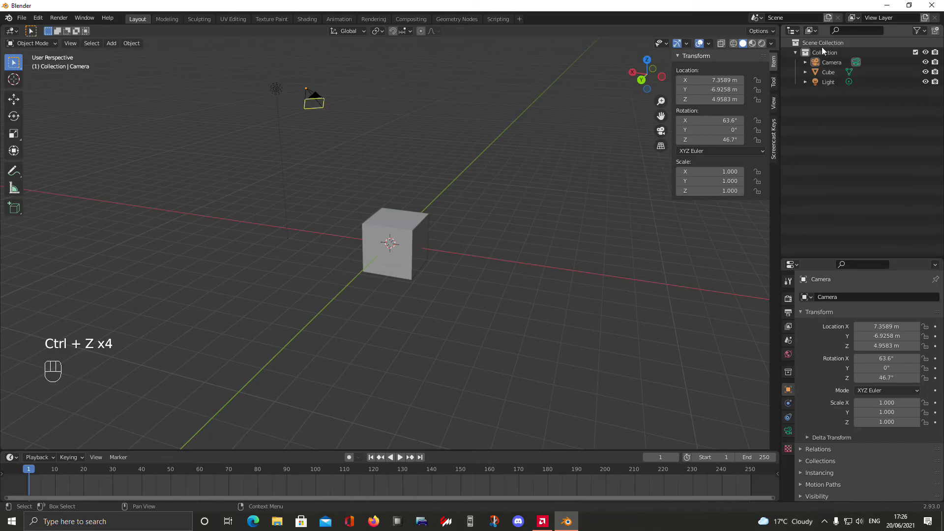
Delete the original collection while keeping its camera, cube and light in the scene
left_click(824, 51)
key("x")
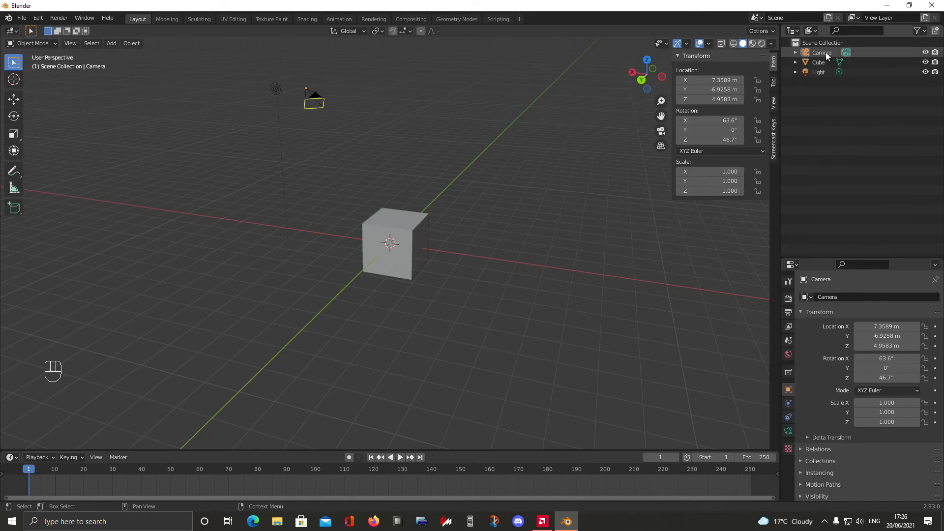
Toggle the viewport visibility of the camera and the cube off and on, and do the same for the cube's render visibility
left_click(925, 52)
left_click(925, 52)
left_click(925, 53)
left_click(925, 52)
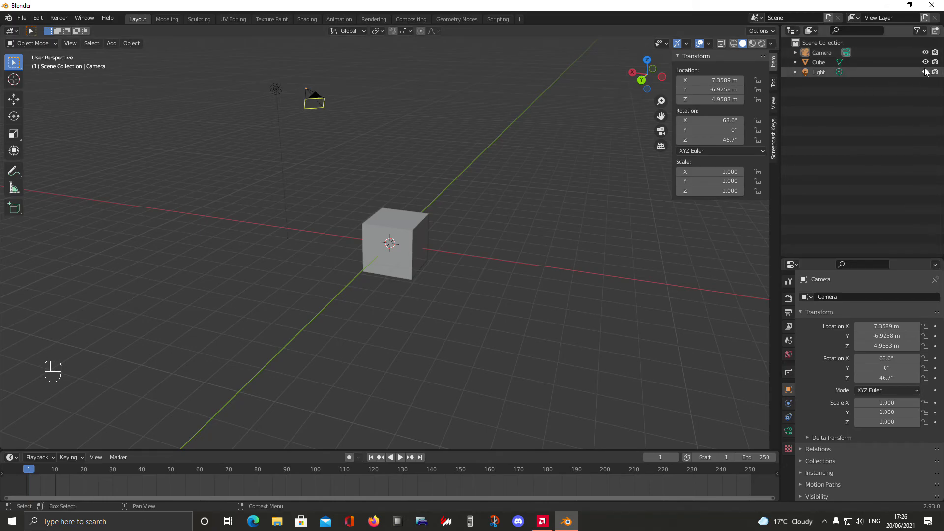
left_click(925, 62)
left_click(925, 62)
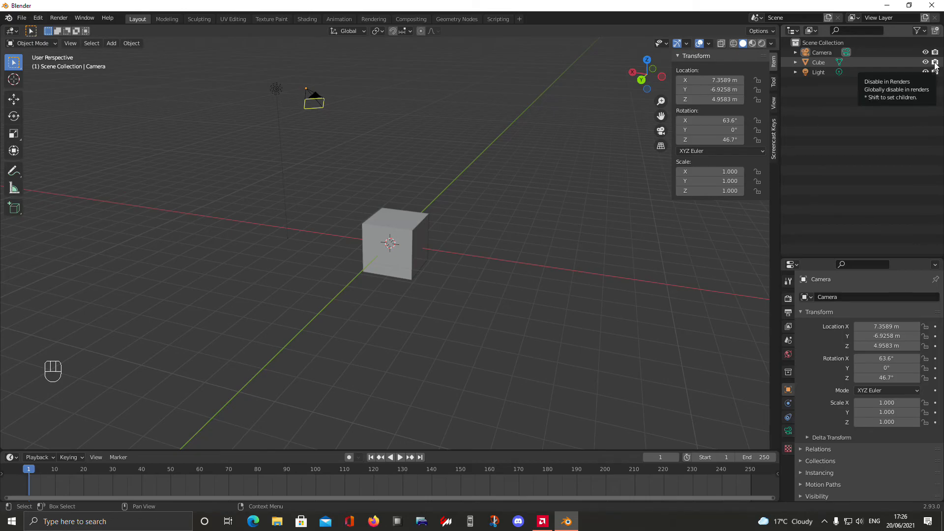
left_click(935, 62)
left_click(935, 63)
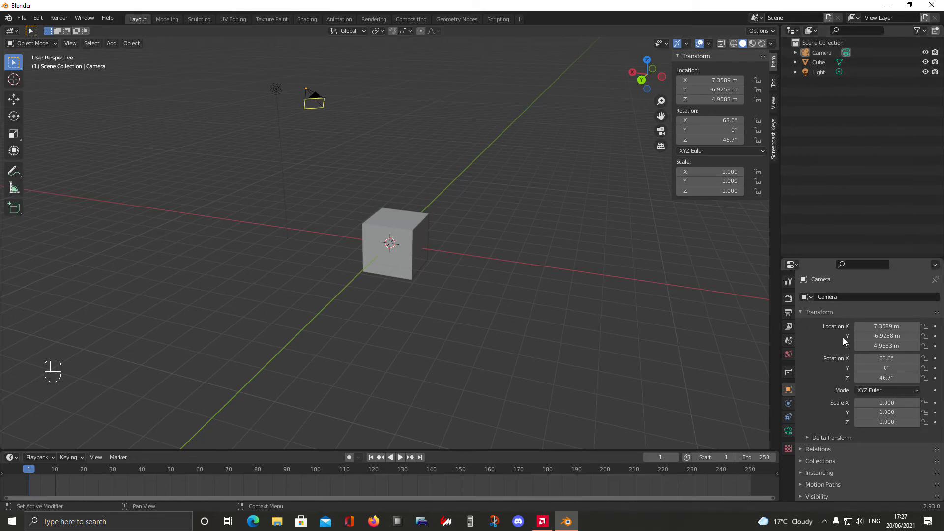
Open the active tool and workspace settings and expand the Workspace section to examine its mode and add-on filters
left_click(794, 266)
left_click(792, 266)
left_click(788, 282)
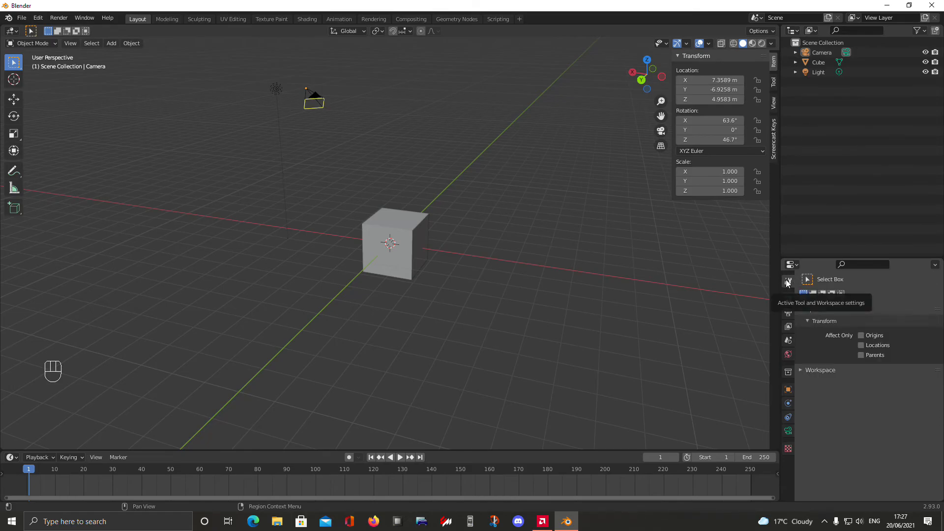
left_click(802, 370)
scroll(860, 378, "down", 2)
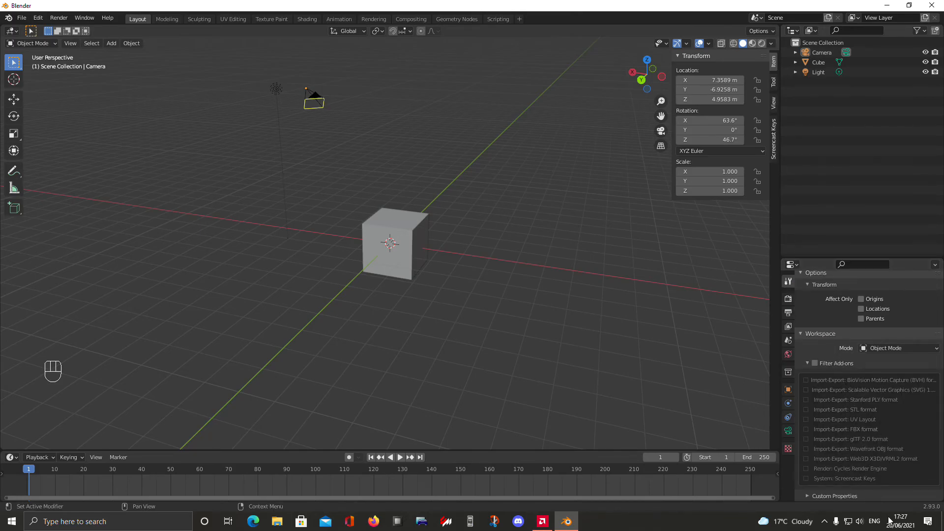
scroll(868, 455, "up", 2)
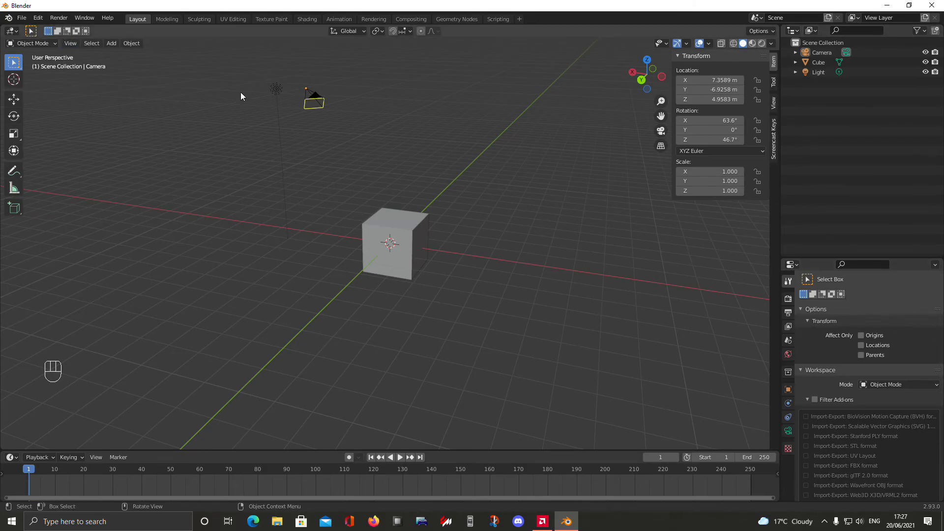
Open the render properties and examine the render engine choices, the effect sections and the Shadows settings
left_click(788, 299)
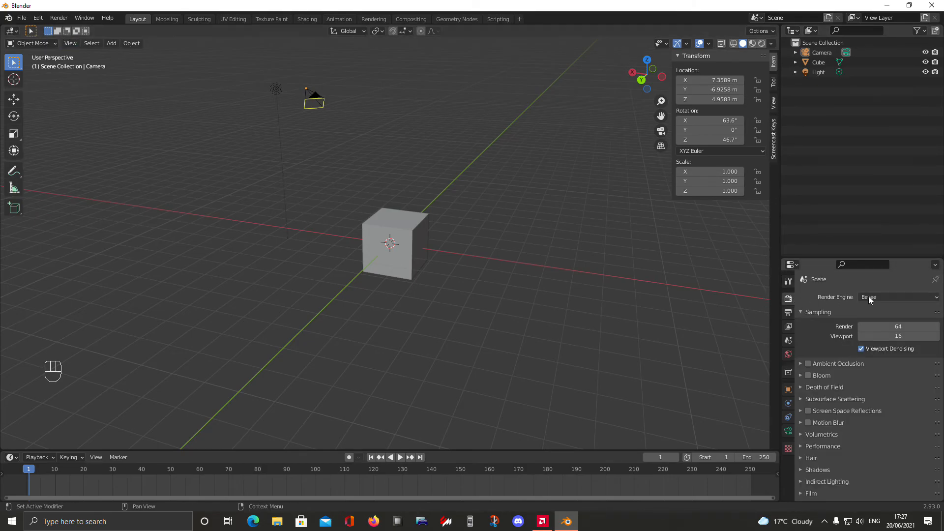
scroll(895, 391, "down", 2)
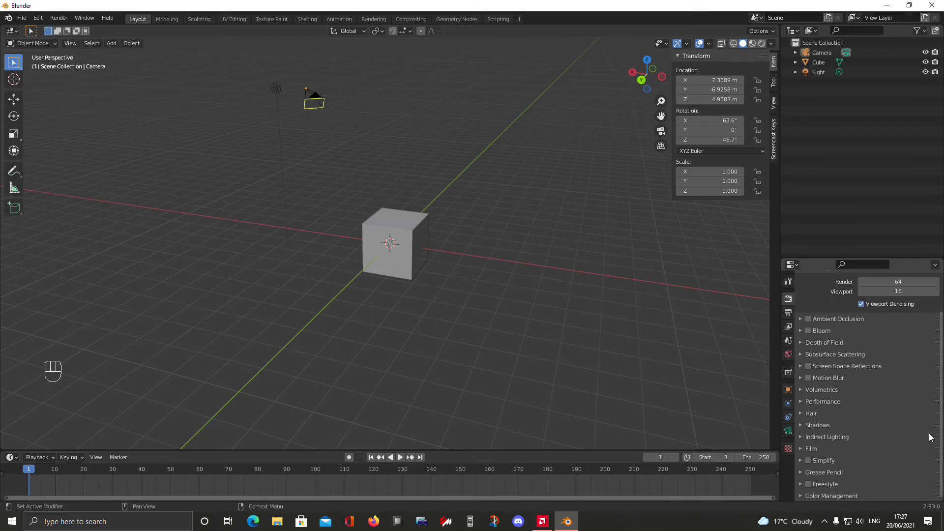
scroll(880, 393, "up", 2)
left_click(872, 299)
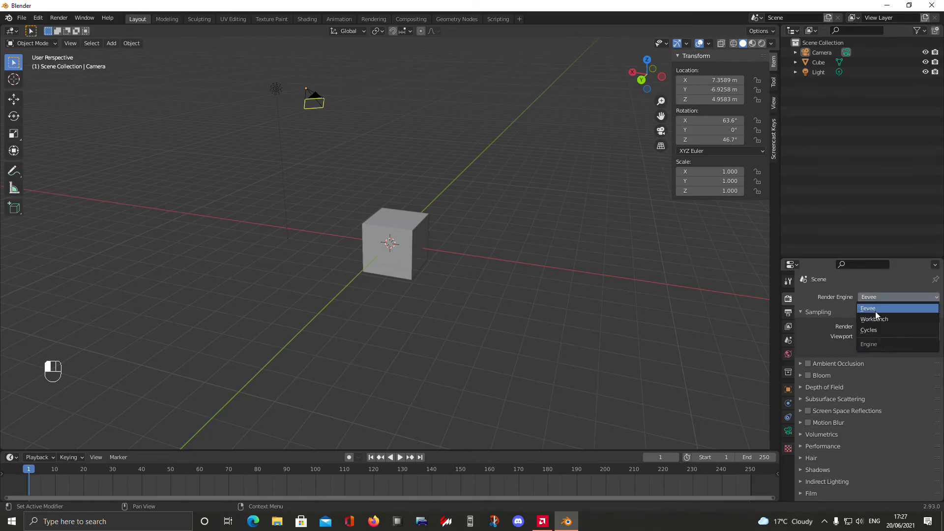
middle_click_drag(431, 296, 441, 294)
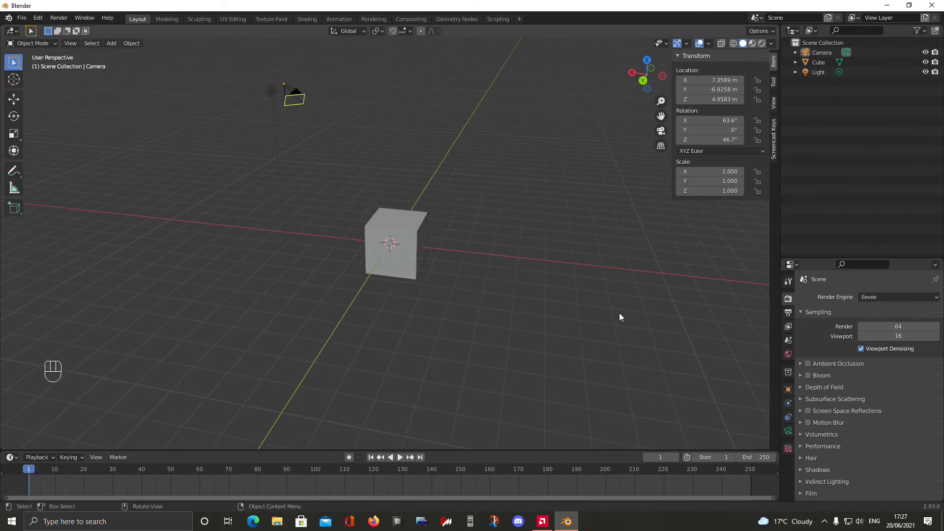
scroll(618, 313, "up", 3)
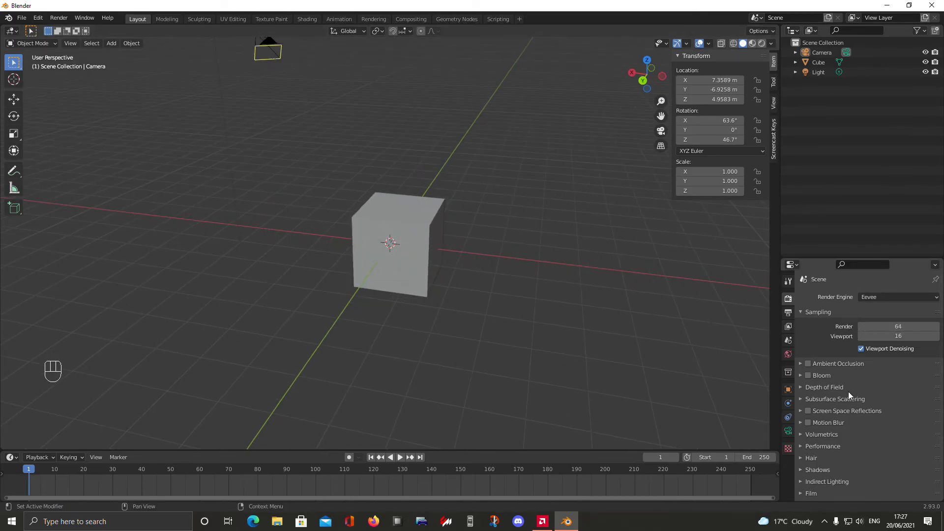
scroll(820, 476, "down", 3)
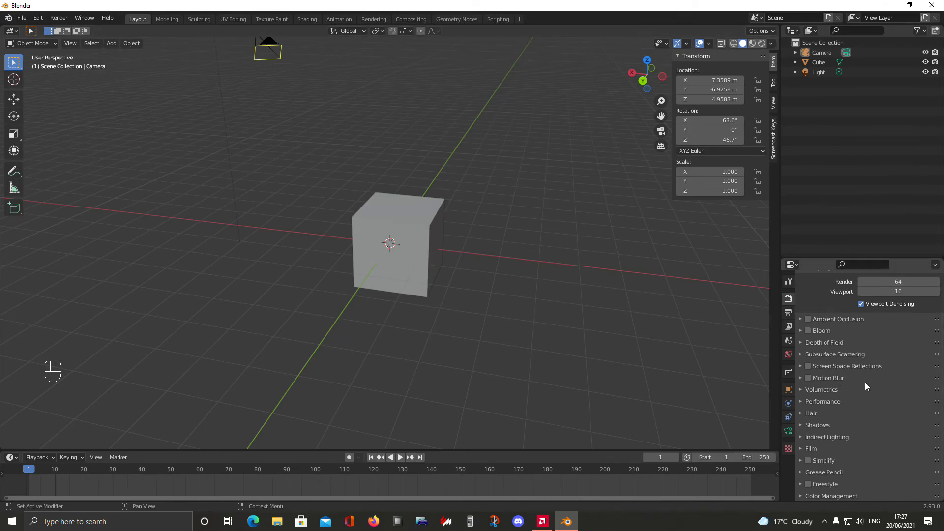
left_click(816, 426)
left_click(816, 425)
Open the output properties and review the resolution, frame range, output path and file format settings
left_click(788, 313)
scroll(859, 344, "up", 3)
scroll(860, 378, "down", 5)
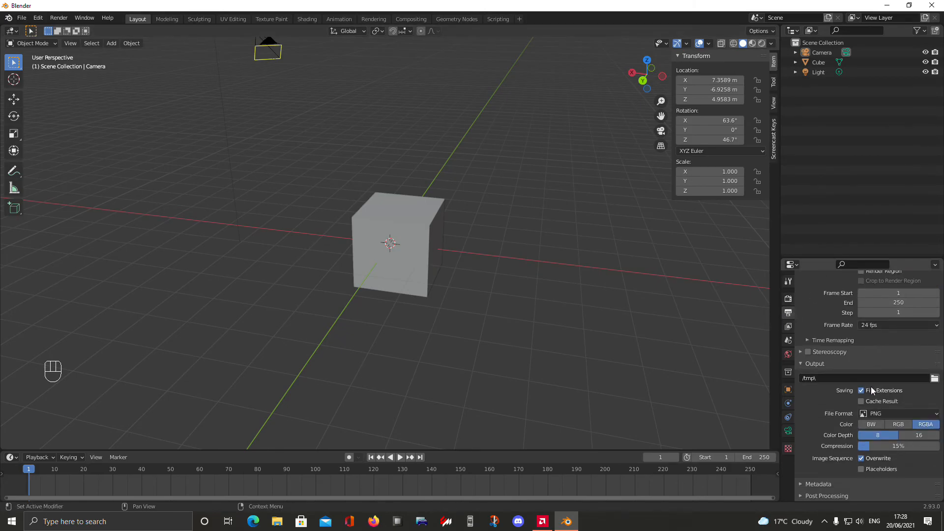
scroll(871, 386, "up", 5)
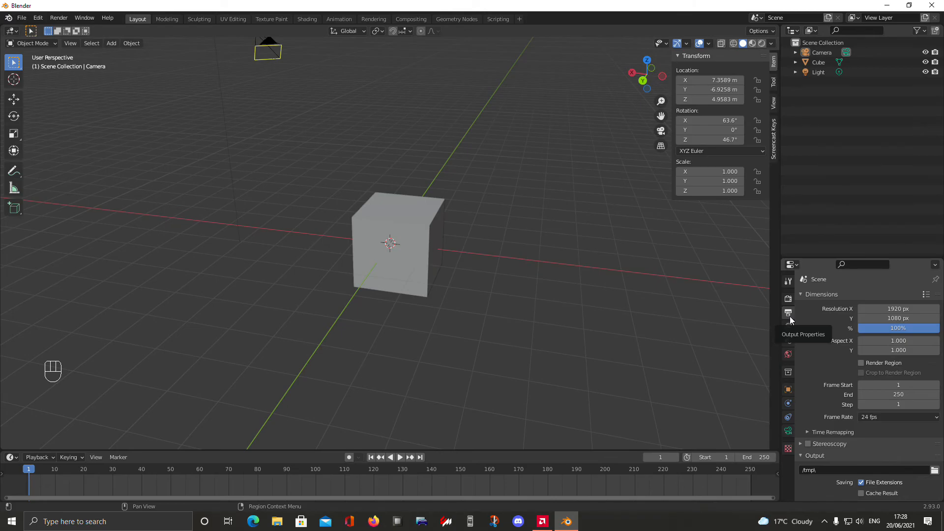
scroll(878, 302, "down", 5)
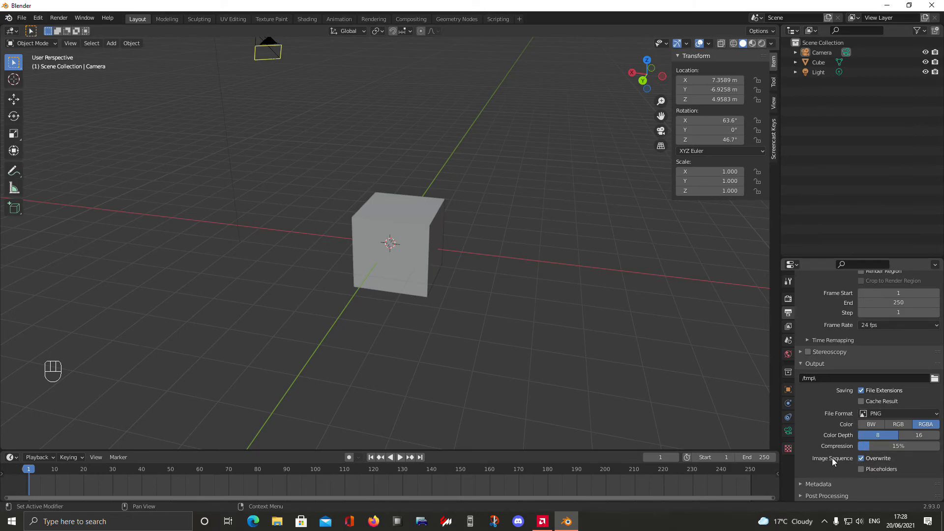
scroll(834, 462, "up", 5)
scroll(828, 442, "up", 5)
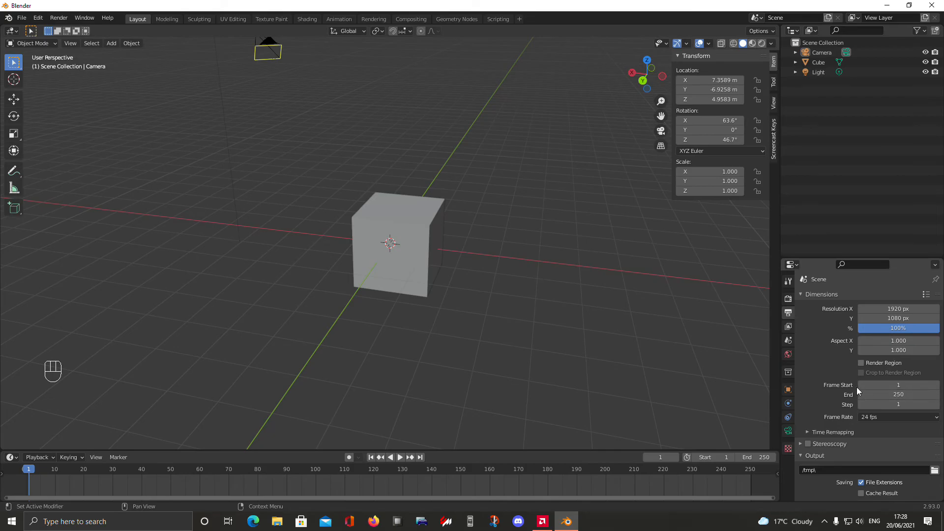
Check the frame rate options and briefly unfold the Time Remapping section in the output properties
scroll(843, 387, "down", 1)
left_click(876, 399)
scroll(825, 408, "down", 2)
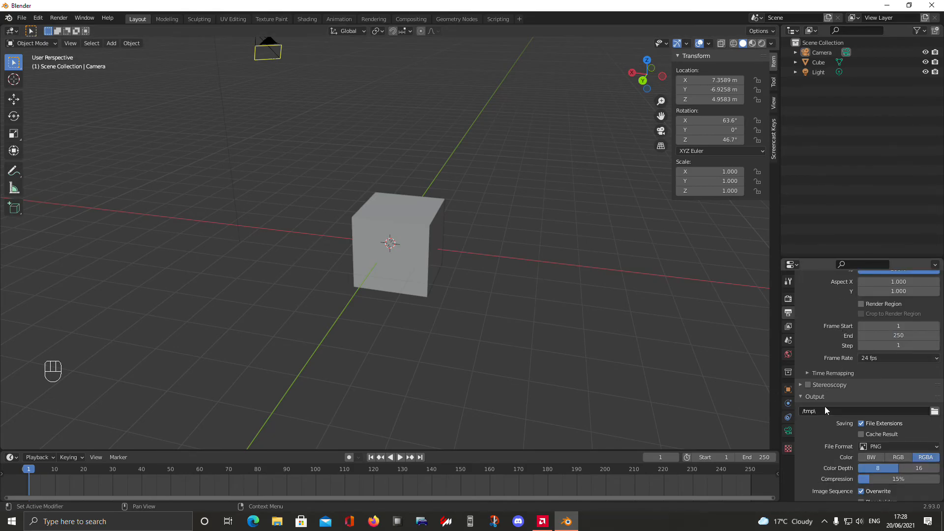
left_click(825, 373)
left_click(824, 373)
scroll(851, 394, "down", 2)
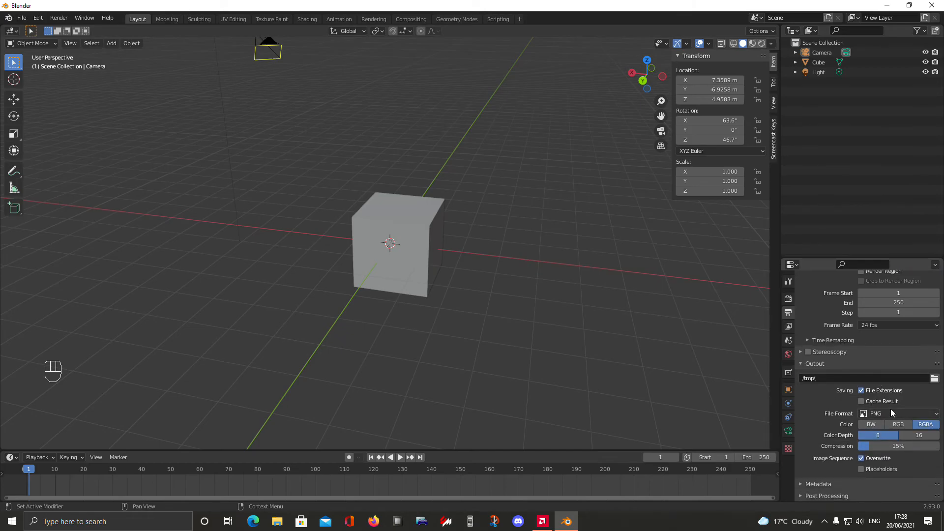
Expand the Metadata and Post Processing sections of the output properties to view their options
left_click(820, 484)
scroll(822, 475, "down", 8)
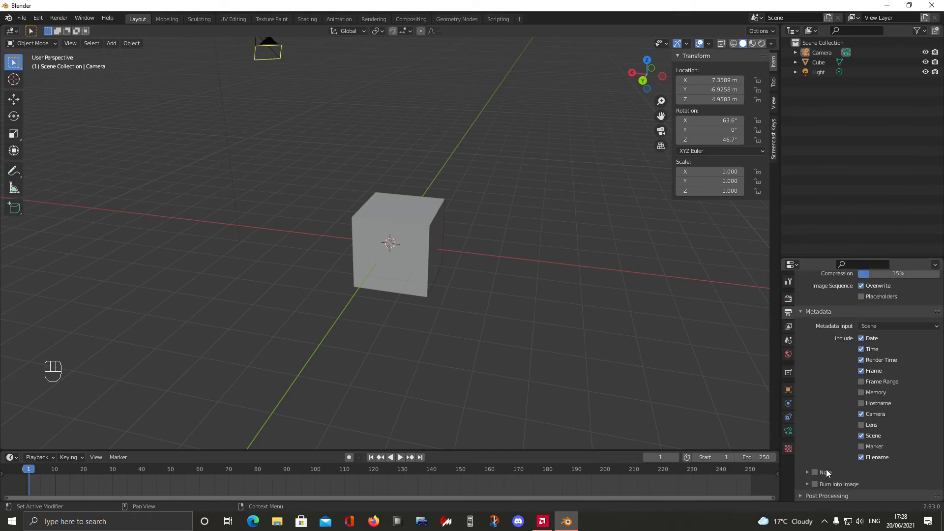
left_click(826, 496)
scroll(882, 461, "up", 10)
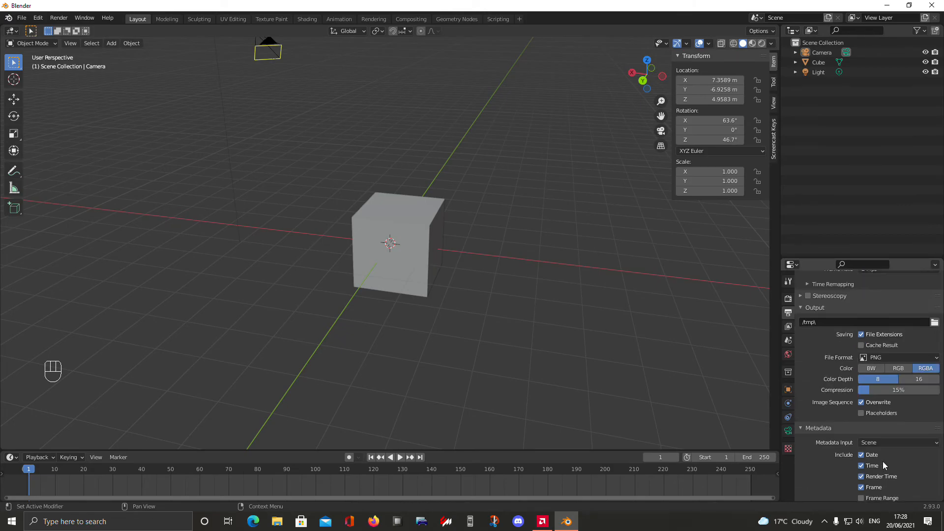
Open the view layer properties and examine the data, light, effects, Cryptomatte and Shader AOV pass options
left_click(788, 327)
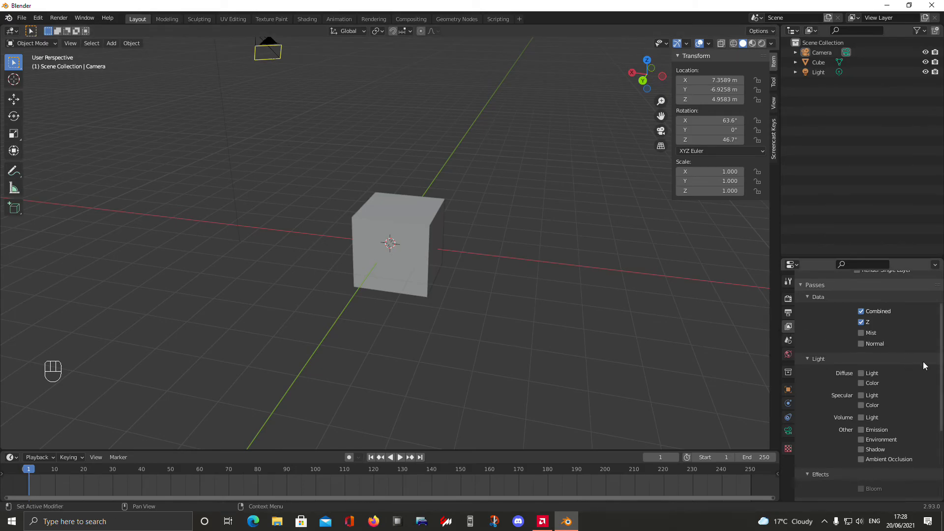
scroll(924, 368, "down", 5)
scroll(925, 364, "up", 4)
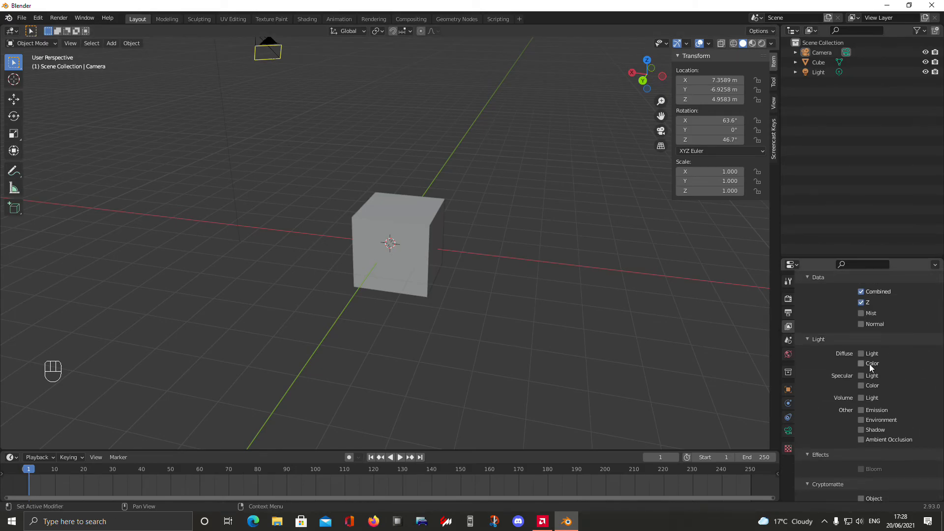
scroll(909, 377, "down", 5)
scroll(909, 377, "up", 8)
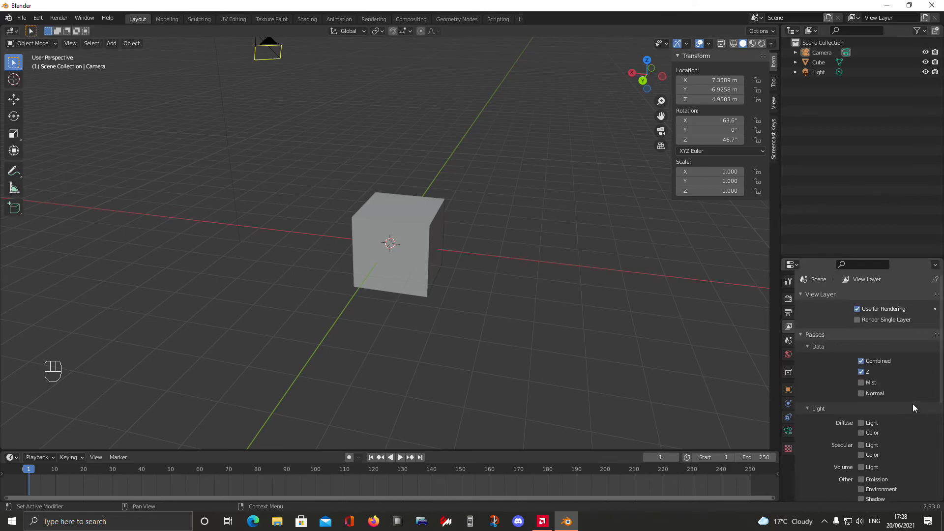
scroll(912, 395, "down", 3)
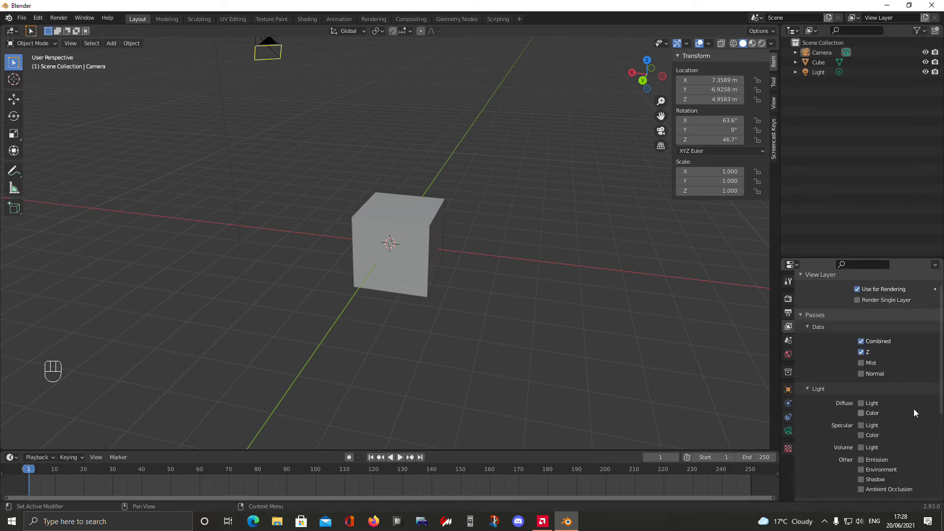
scroll(816, 357, "down", 3)
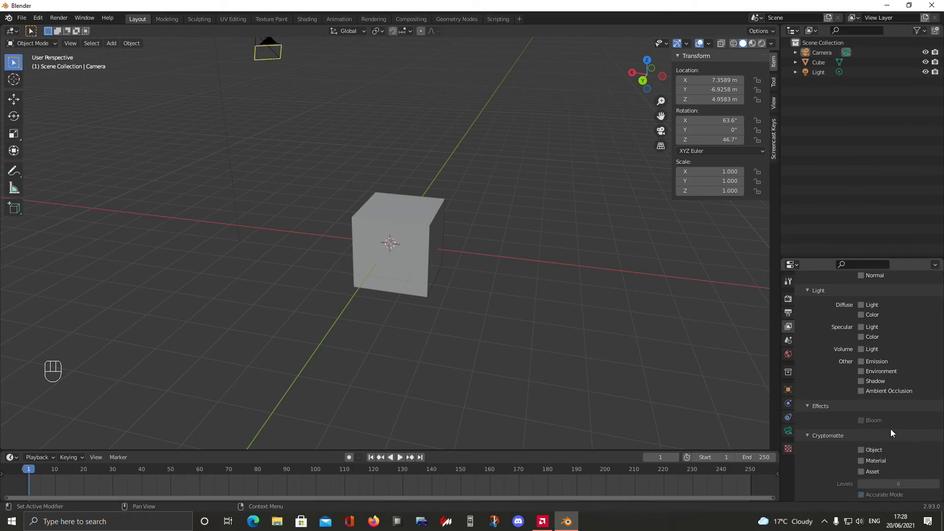
scroll(872, 376, "down", 3)
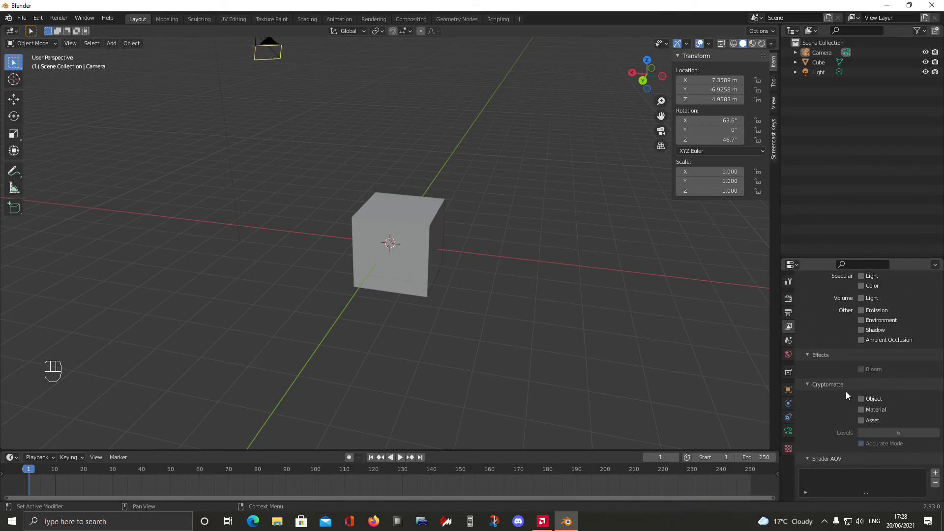
scroll(859, 394, "up", 2)
scroll(915, 415, "up", 4)
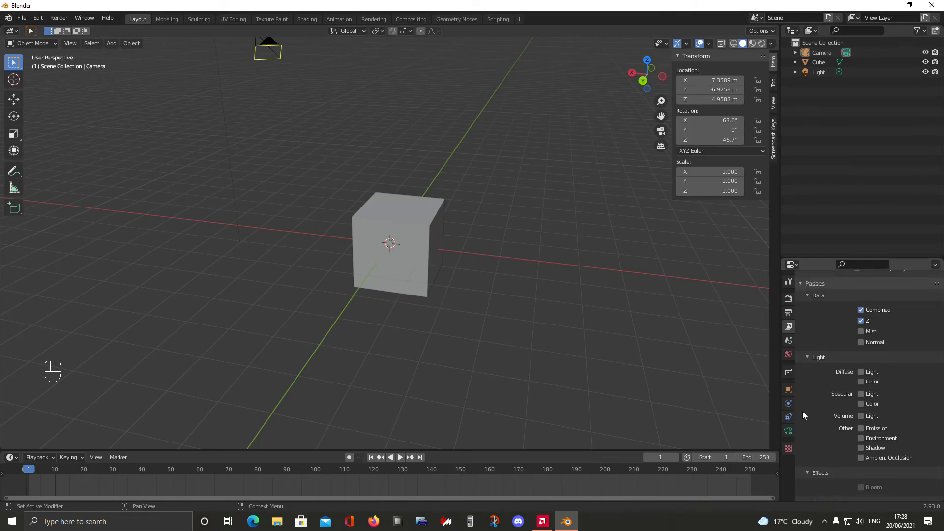
Open the scene properties, expand Units and Keying Sets, and look at the available unit systems
left_click(787, 341)
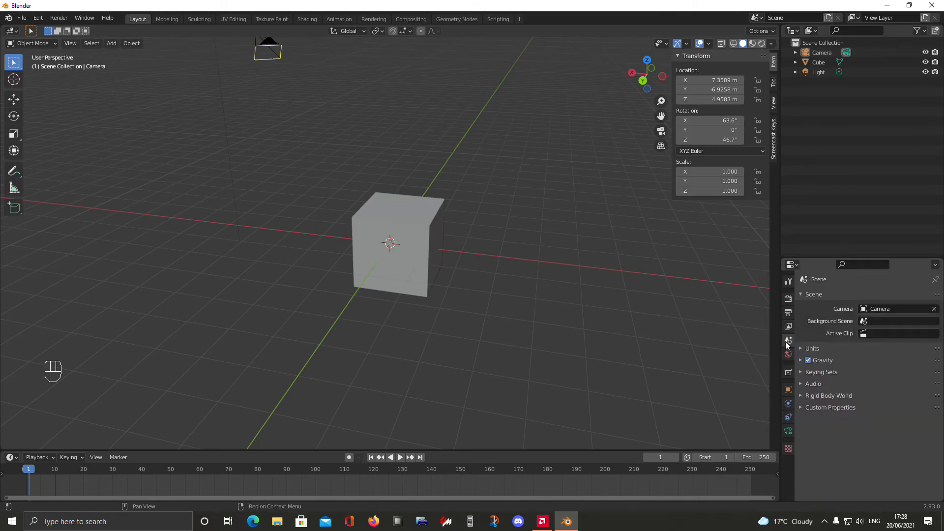
left_click(812, 349)
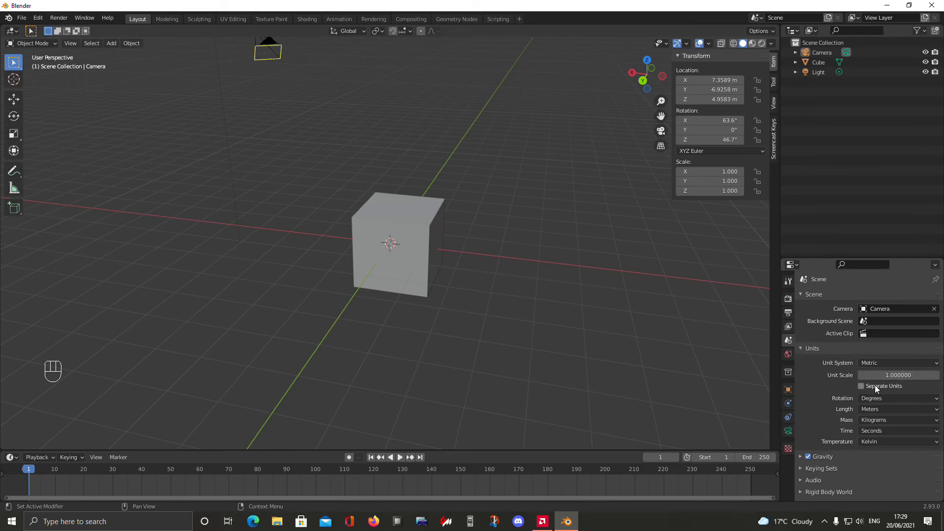
scroll(837, 444, "down", 1)
left_click(818, 461)
scroll(867, 422, "up", 1)
left_click(877, 362)
left_click(876, 362)
left_click(877, 362)
left_click(872, 361)
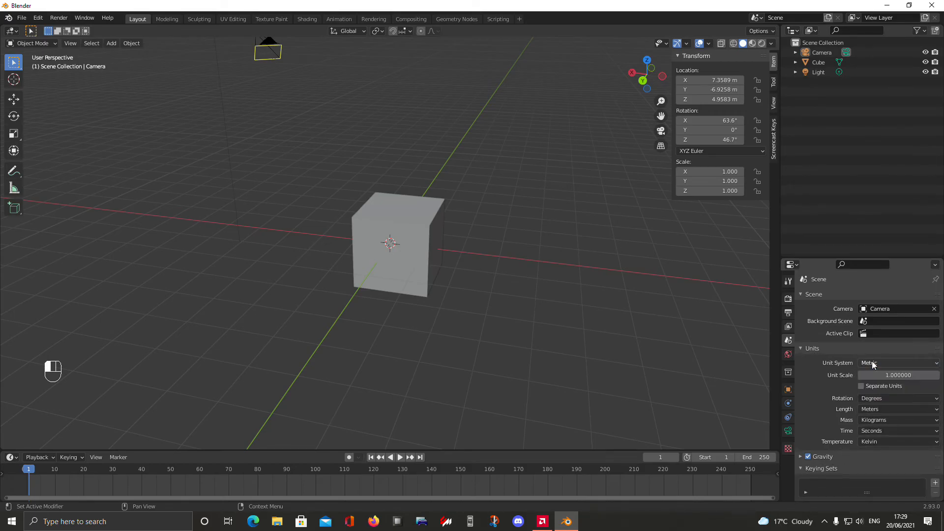
View the choices for the scene's rotation, length and temperature units
scroll(877, 368, "down", 2)
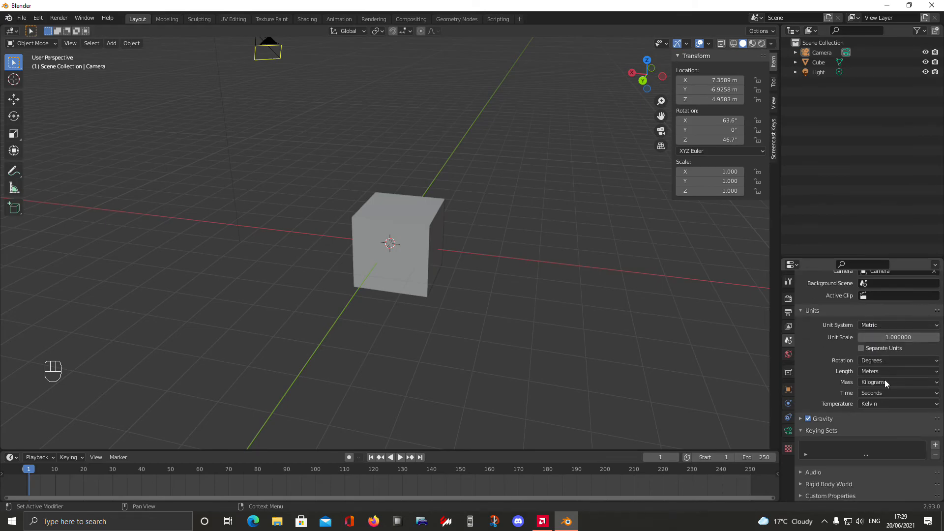
left_click(877, 362)
left_click(882, 372)
left_click(895, 404)
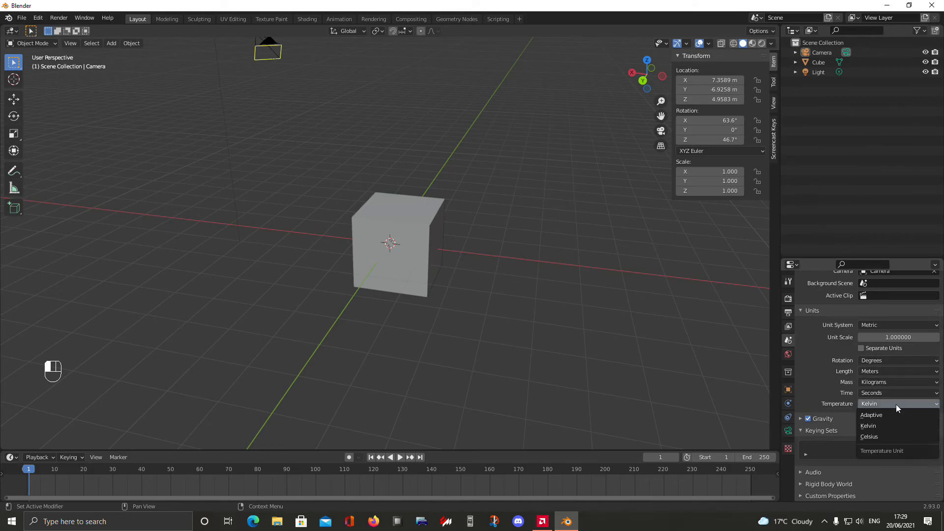
left_click(891, 361)
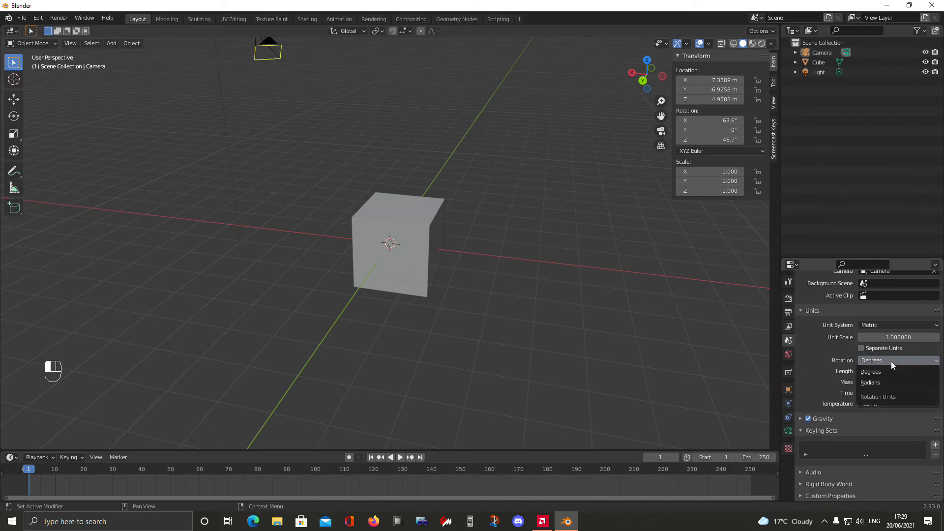
left_click(889, 368)
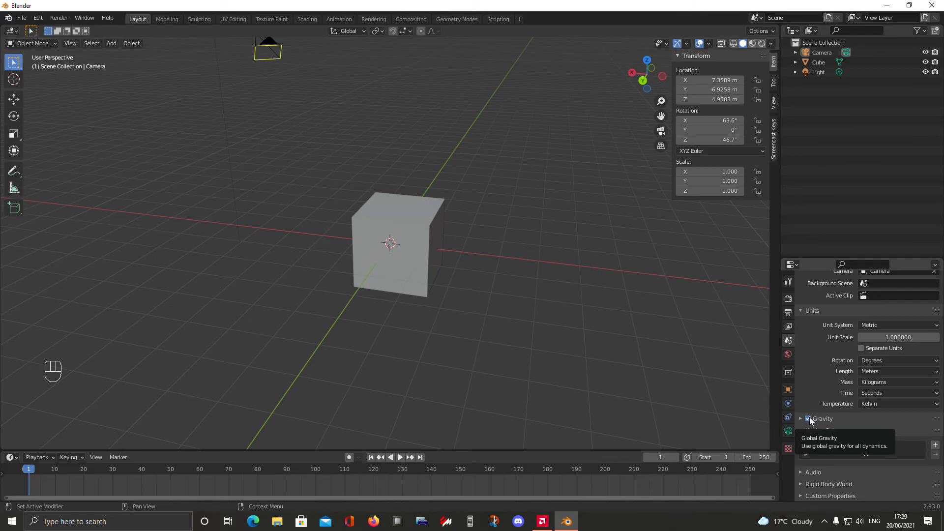
Inspect the scene's Gravity values and the Rigid Body World section, collapsing Gravity again
left_click(843, 420)
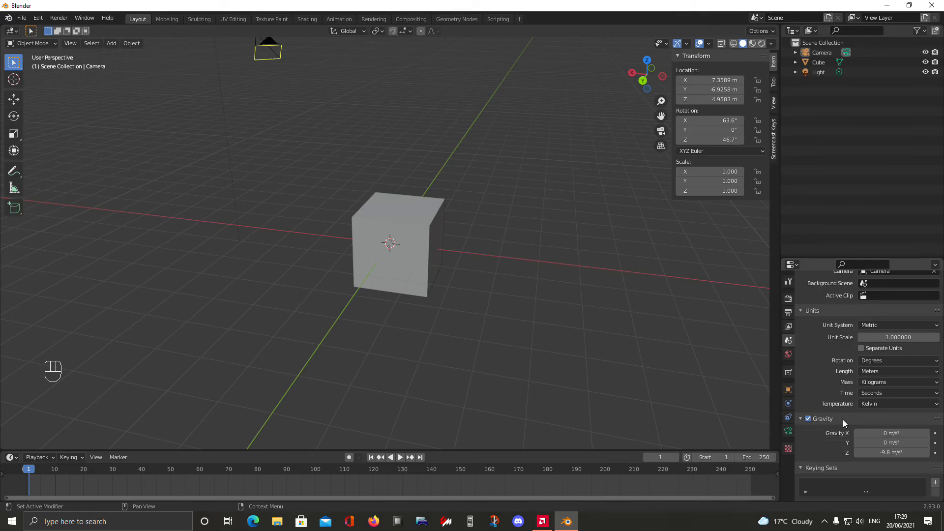
left_click(800, 419)
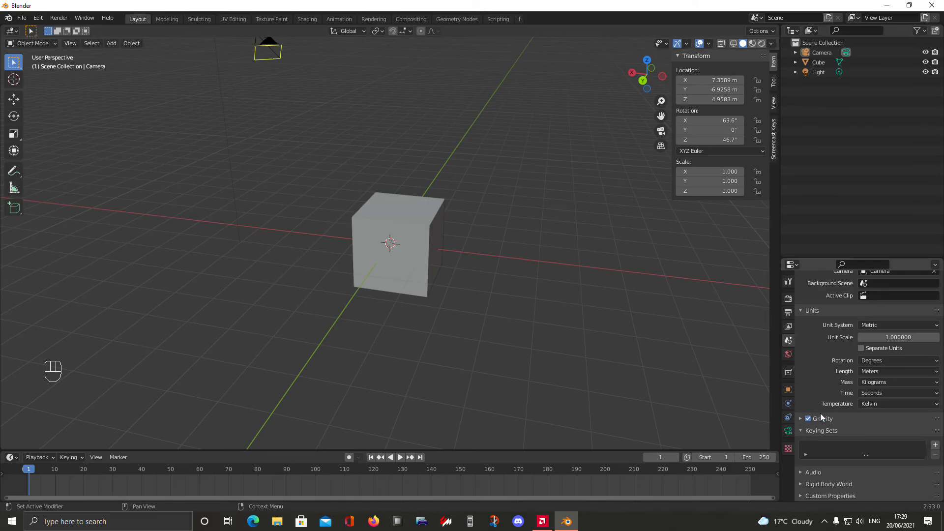
left_click(829, 484)
scroll(829, 485, "down", 1)
left_click(823, 467)
Open the world properties and look at the shader choices for the world's surface
left_click(788, 354)
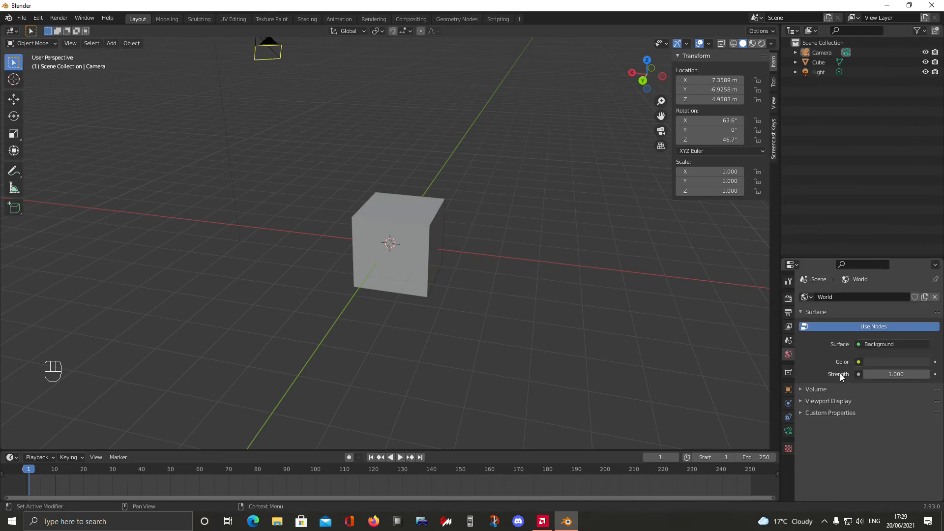
middle_click_drag(541, 339, 516, 204)
middle_click_drag(560, 311, 653, 346)
left_click(877, 344)
left_click(868, 344)
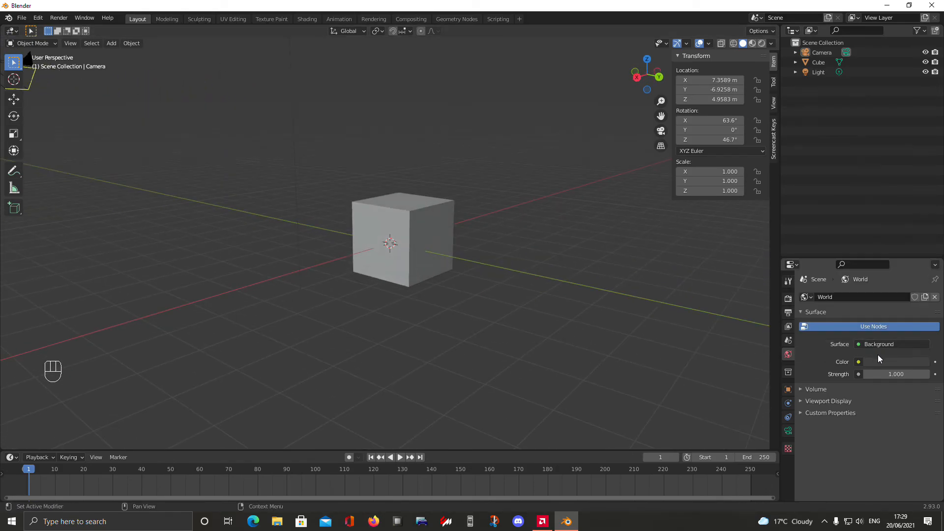
Brighten the world's background surface color to a lighter grey and view the cube in the viewport
left_click(869, 362)
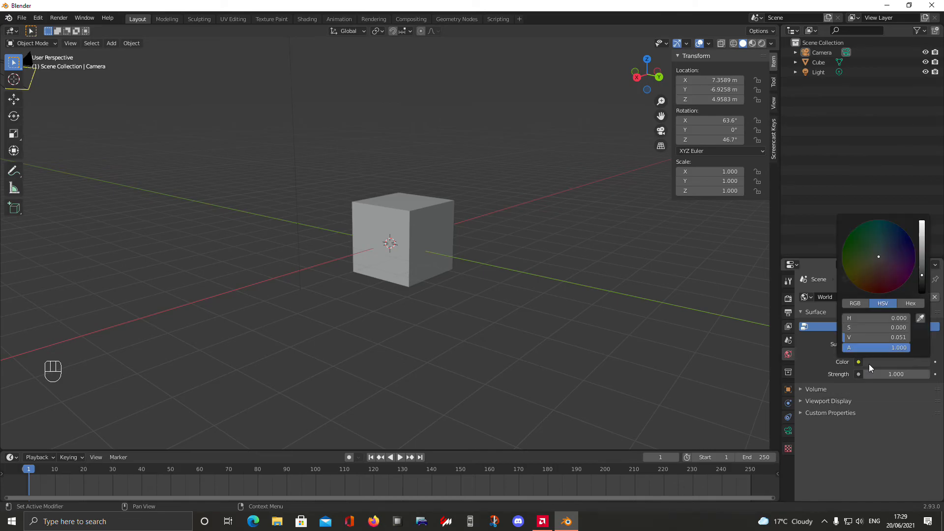
mouse_move(919, 279)
left_mouse_down()
mouse_move(921, 242)
mouse_move(922, 268)
left_mouse_up()
middle_click_drag(587, 414, 554, 423)
scroll(577, 393, "up", 3)
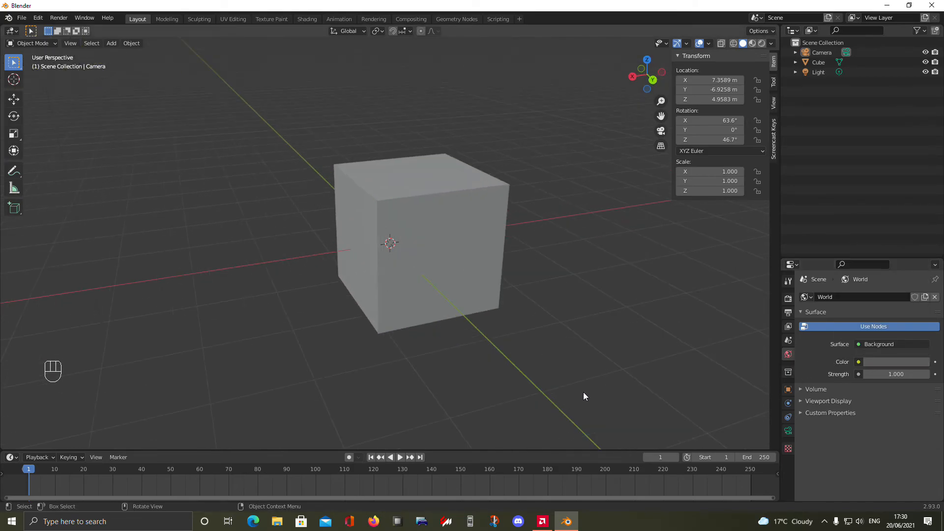
Expand the Volume and Viewport Display sections of the world properties
left_click(816, 389)
left_click(815, 416)
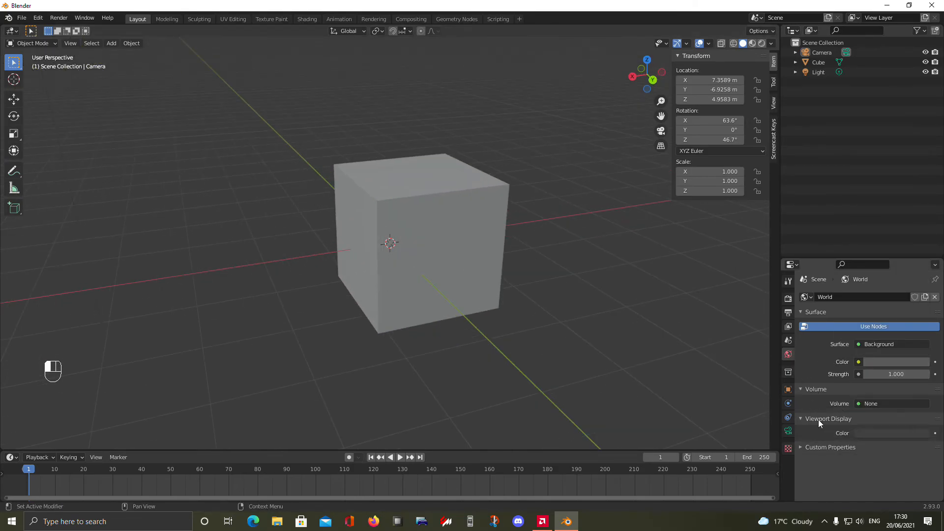
Set the world's Viewport Display color to a lighter grey with value 0.099 and expand its Custom Properties section
left_click(871, 435)
left_click(922, 349)
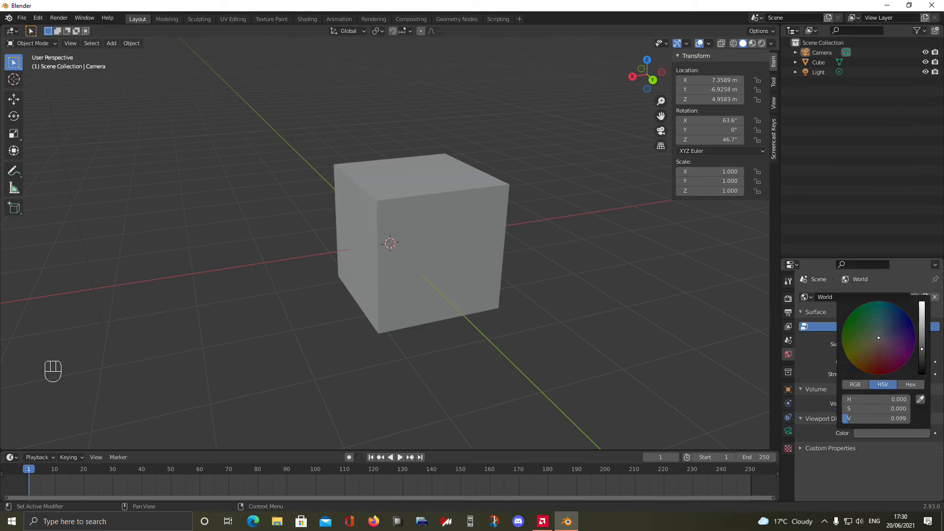
left_click(834, 448)
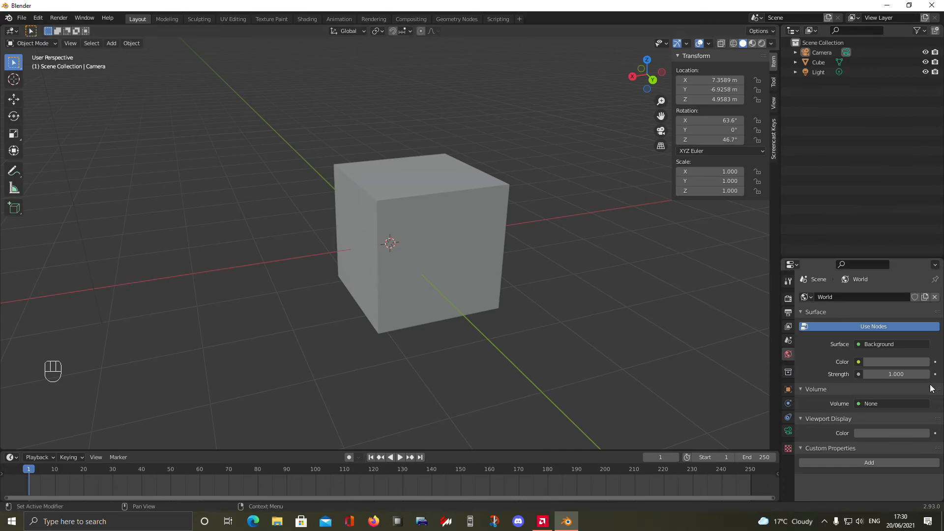
View the collection properties and the object properties, then select the cube to show its own object settings
left_click(789, 373)
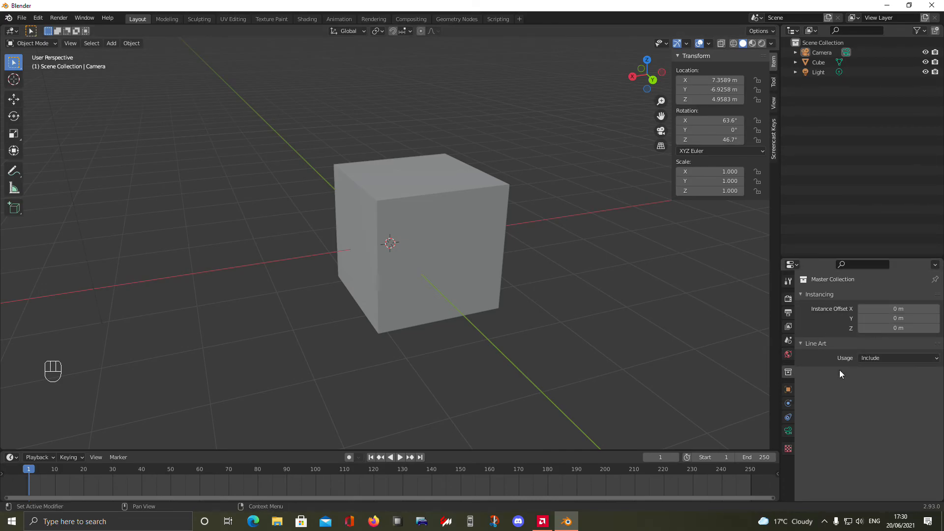
left_click(788, 390)
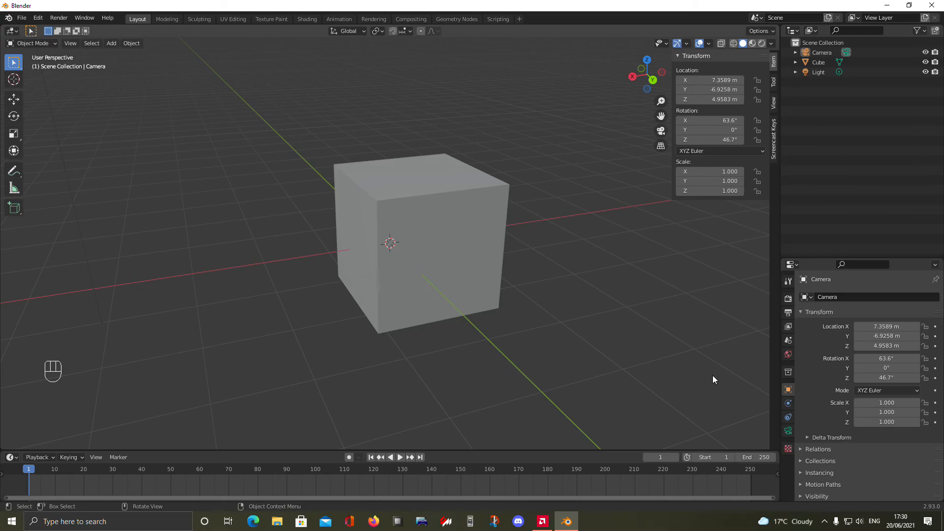
left_click(453, 229)
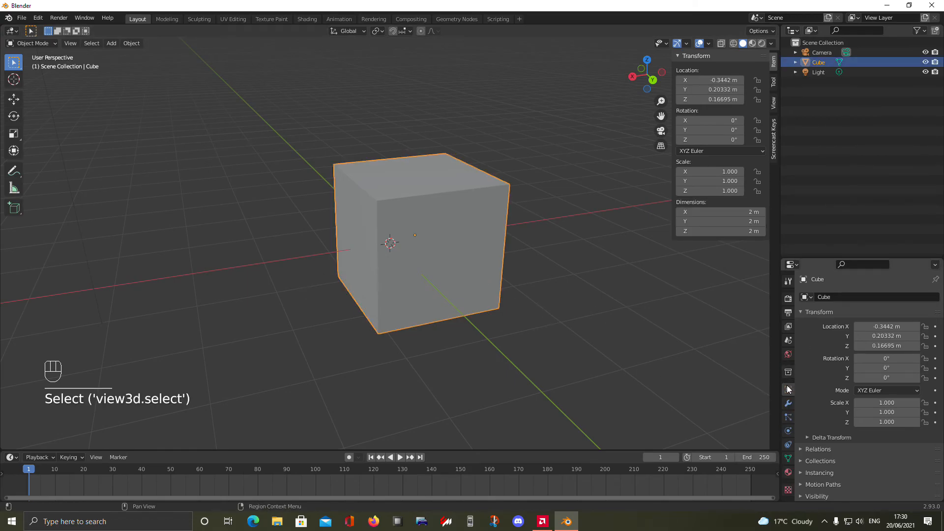
scroll(432, 282, "down", 2)
middle_click_drag(432, 282, 394, 295)
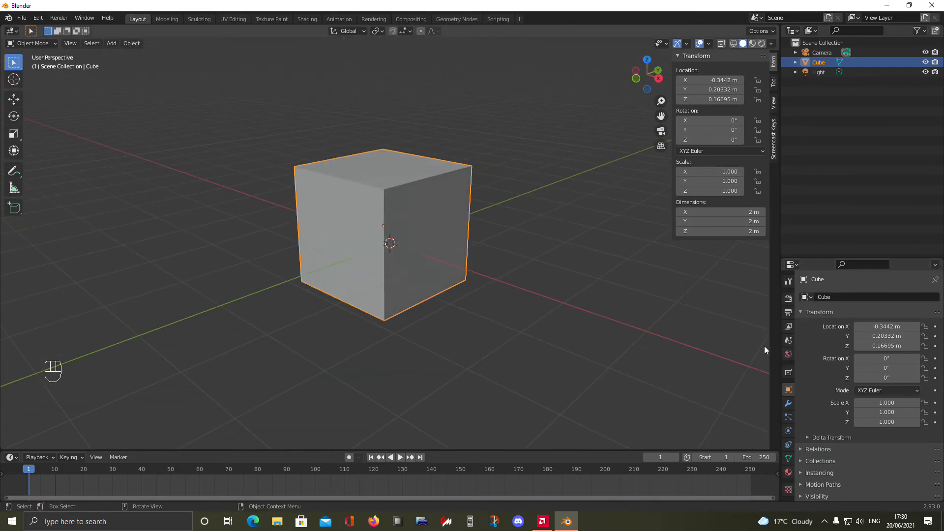
Rename the selected cube as "my cube" in its object properties
left_click(832, 298)
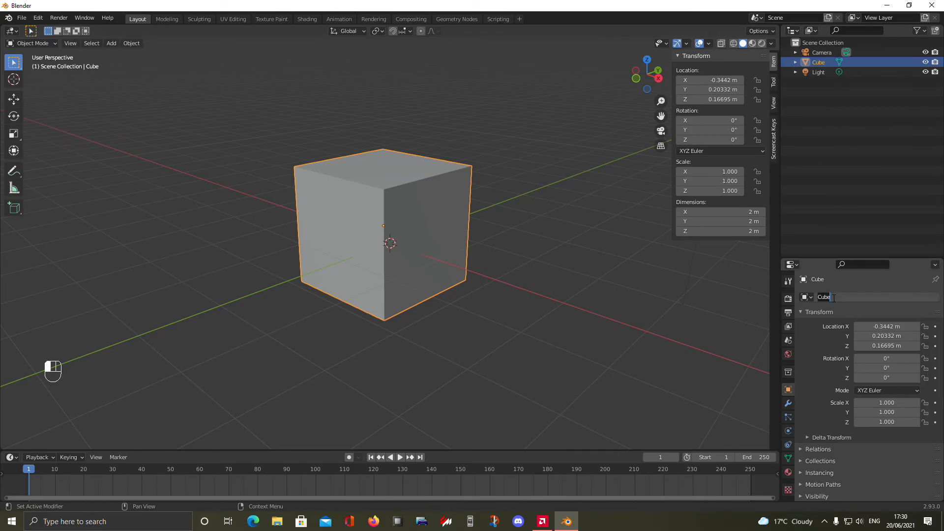
type("my cube")
key("Return")
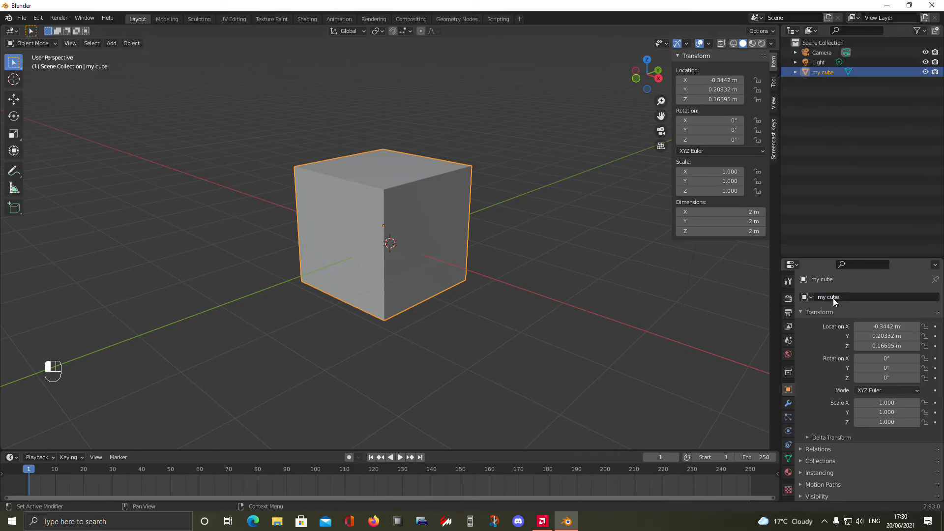
Open the cube's name for editing in the Outliner and close it again without entering a new name
double_click(821, 73)
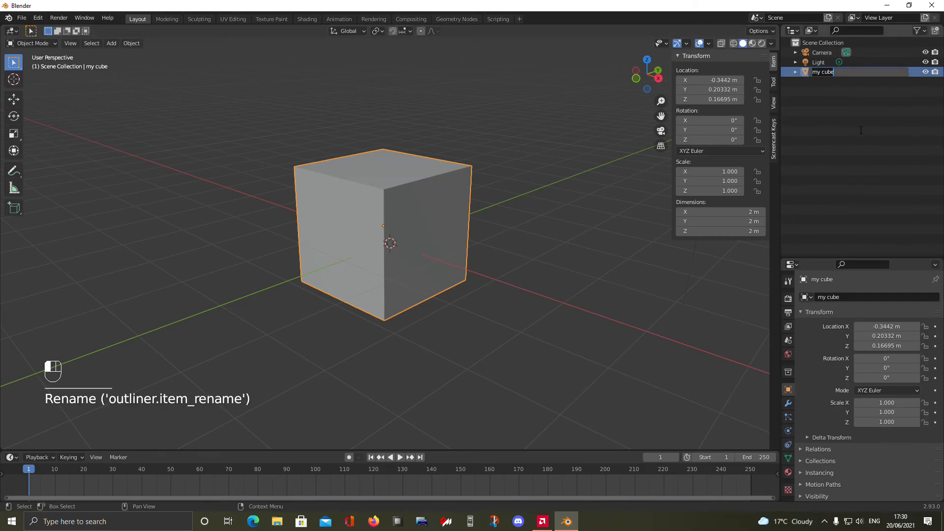
key("Return")
scroll(903, 310, "down", 2)
scroll(902, 359, "up", 2)
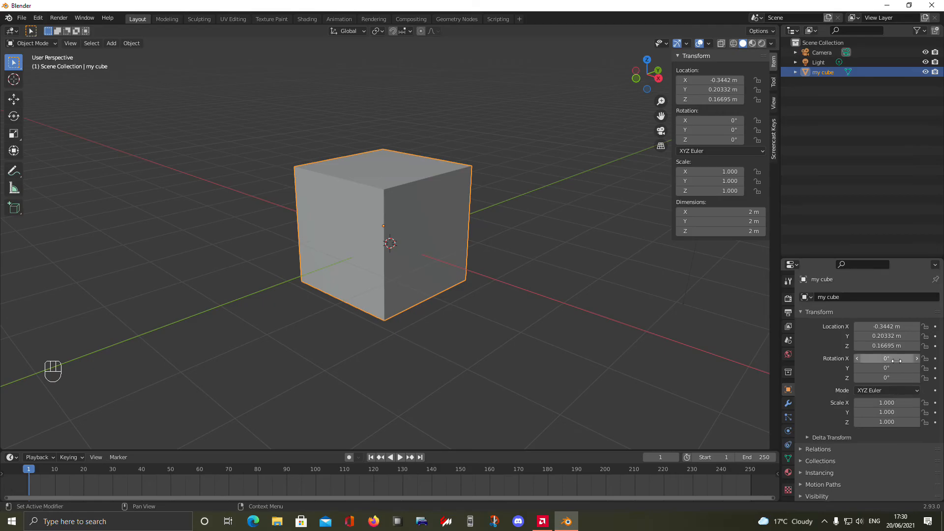
double_click(827, 72)
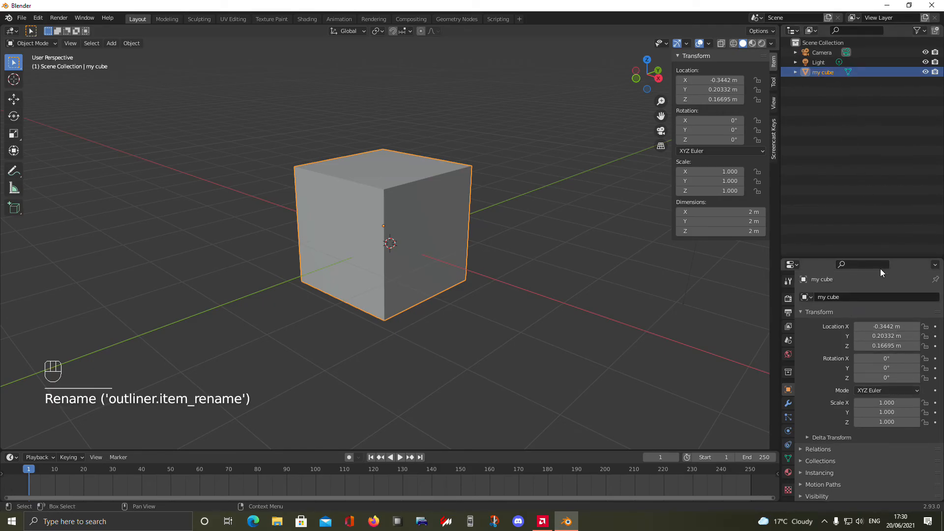
scroll(845, 313, "down", 1)
scroll(826, 350, "down", 1)
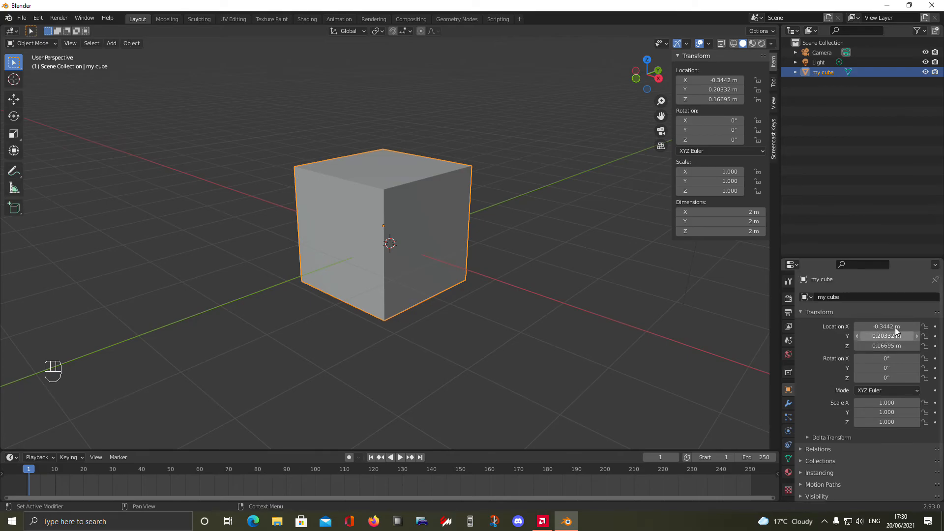
Shift the cube to Location X -0.4242 m and tilt it to Rotation X -0.7° in its transform values
scroll(904, 403, "up", 1)
left_click_drag(873, 310, 868, 310)
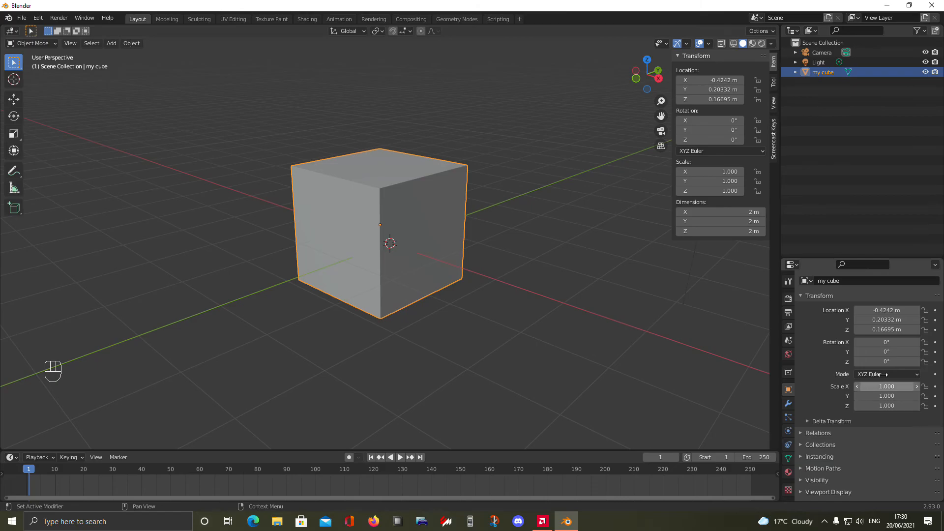
scroll(895, 348, "down", 1)
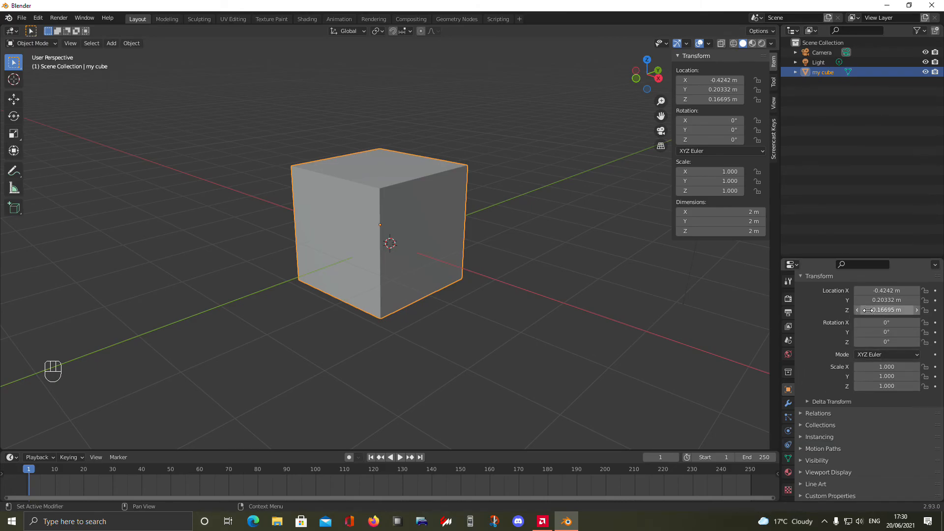
left_click_drag(886, 322, 884, 322)
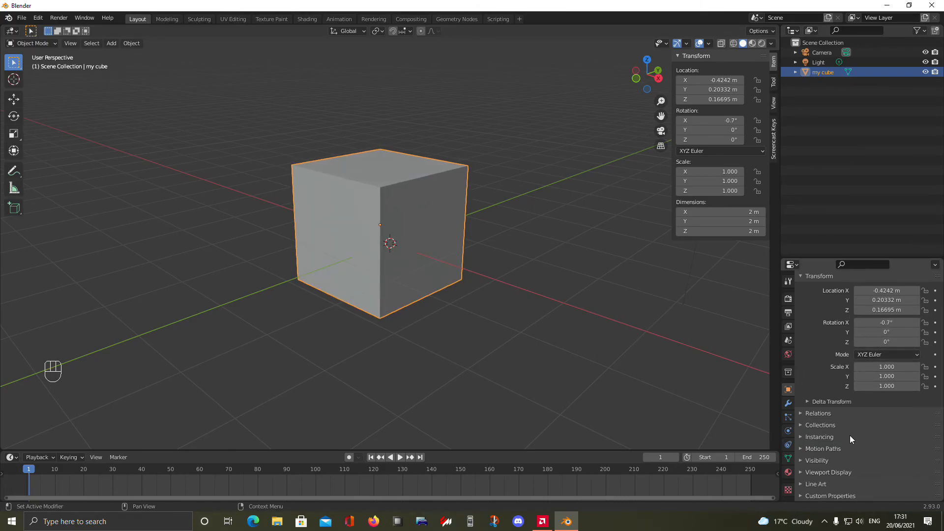
Expand the Relations, Collections, Instancing and Motion Paths sections of the cube's object properties
left_click(818, 412)
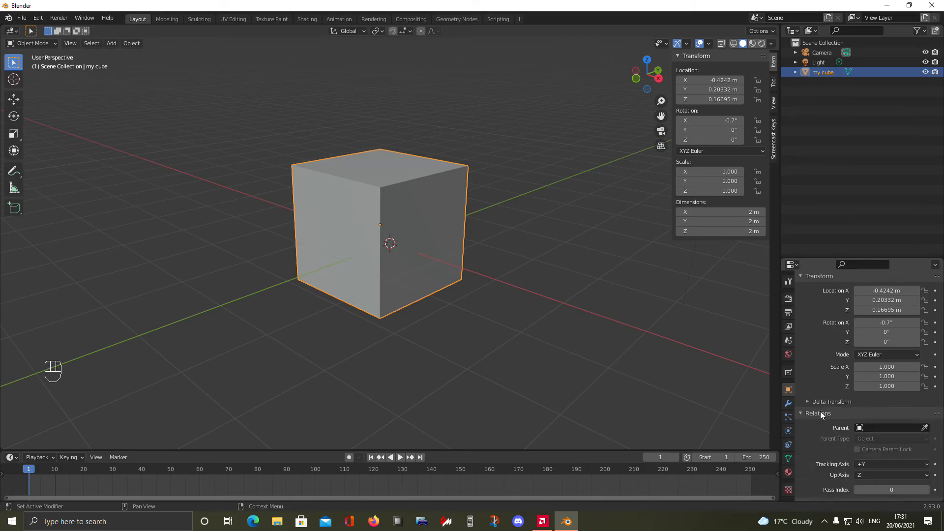
scroll(825, 412, "down", 4)
left_click(824, 425)
scroll(824, 424, "down", 1)
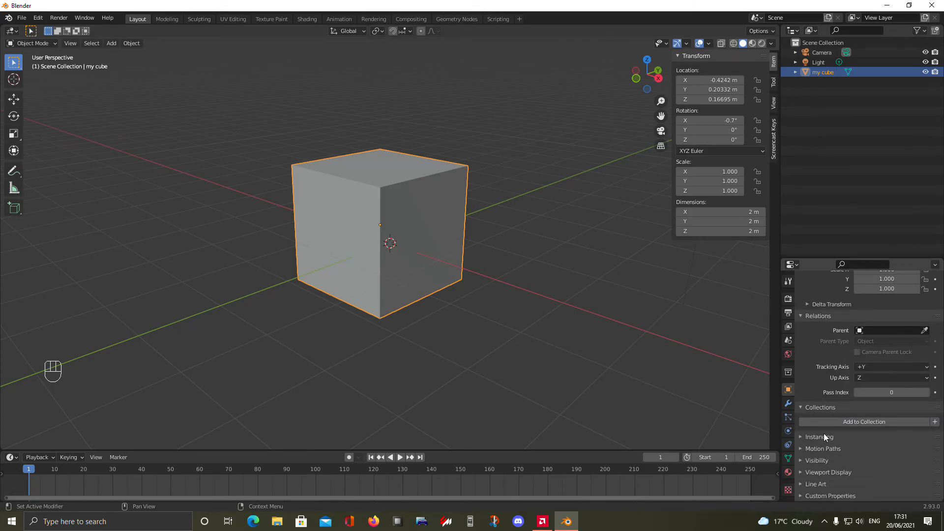
left_click(824, 435)
scroll(825, 438, "down", 1)
left_click(825, 449)
scroll(823, 459, "down", 4)
scroll(818, 472, "down", 1)
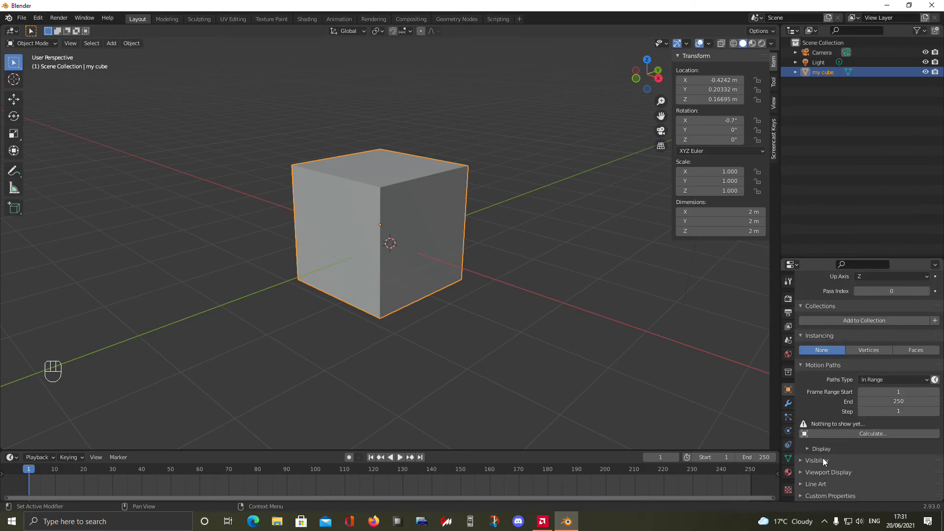
Expand the Visibility and Viewport Display sections of the cube's object properties
left_click(823, 459)
scroll(823, 463, "down", 2)
left_click(823, 473)
scroll(828, 453, "down", 6)
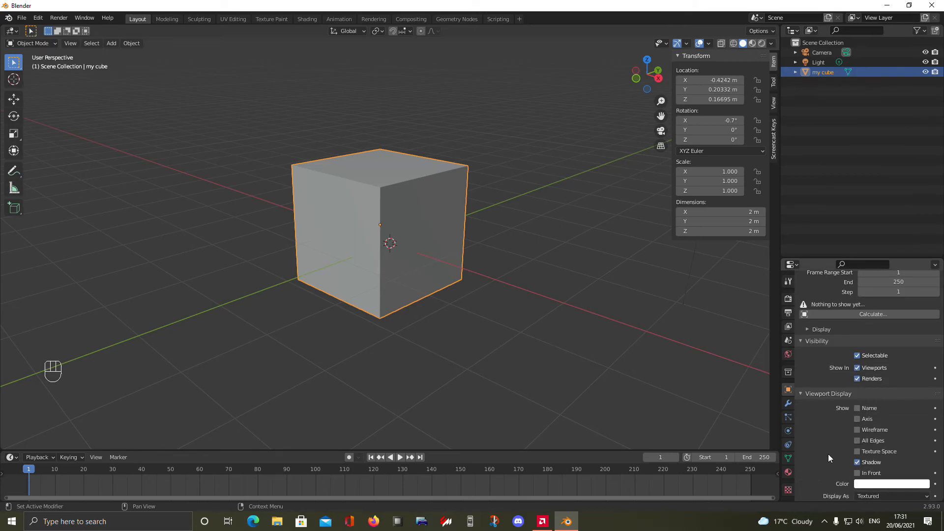
Toggle the cube's Name, Axis, Wireframe and All Edges display options on and off, and turn its Shadow option off
left_click(857, 369)
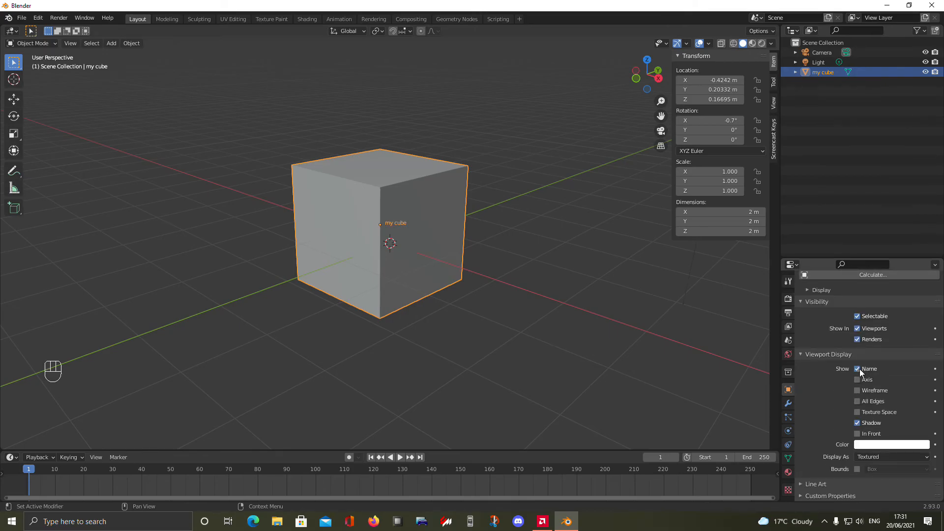
left_click(857, 369)
left_click(857, 368)
left_click(859, 379)
left_click(858, 379)
left_click(858, 379)
left_click(858, 390)
left_click(857, 390)
left_click(857, 402)
left_click(857, 423)
left_click(857, 422)
left_click(858, 369)
left_click(857, 379)
left_click(857, 423)
Expand the cube's Line Art section and review the object properties back up to Transform
left_click(818, 484)
scroll(819, 472, "down", 2)
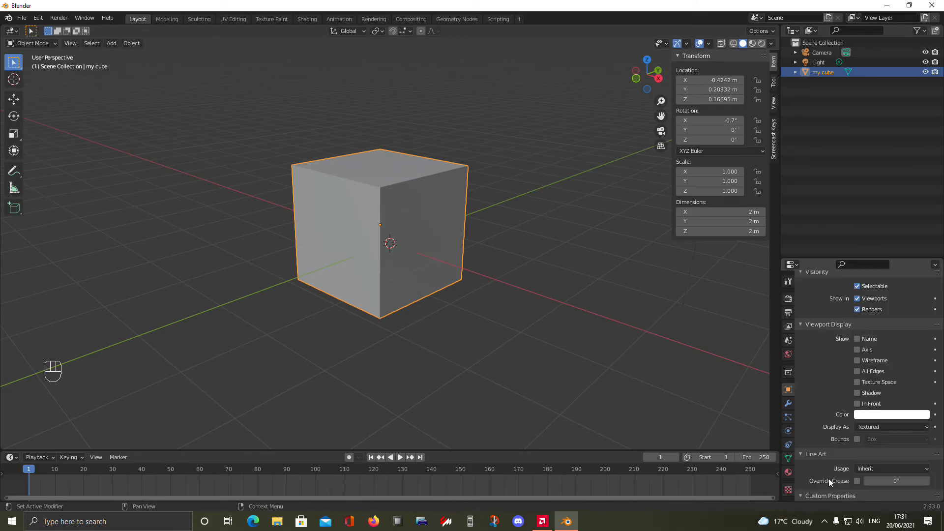
scroll(830, 488, "down", 1)
scroll(827, 433, "up", 13)
scroll(887, 391, "down", 5)
scroll(917, 417, "up", 10)
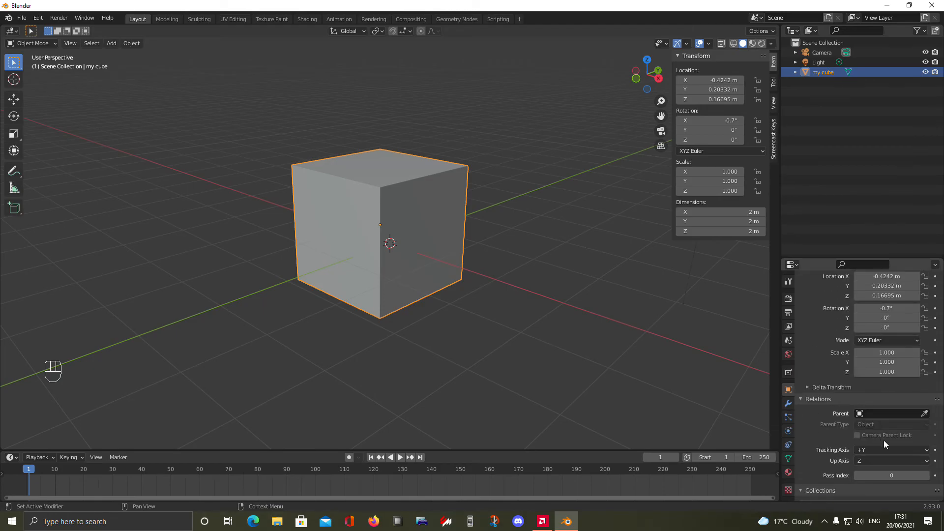
scroll(885, 437, "up", 3)
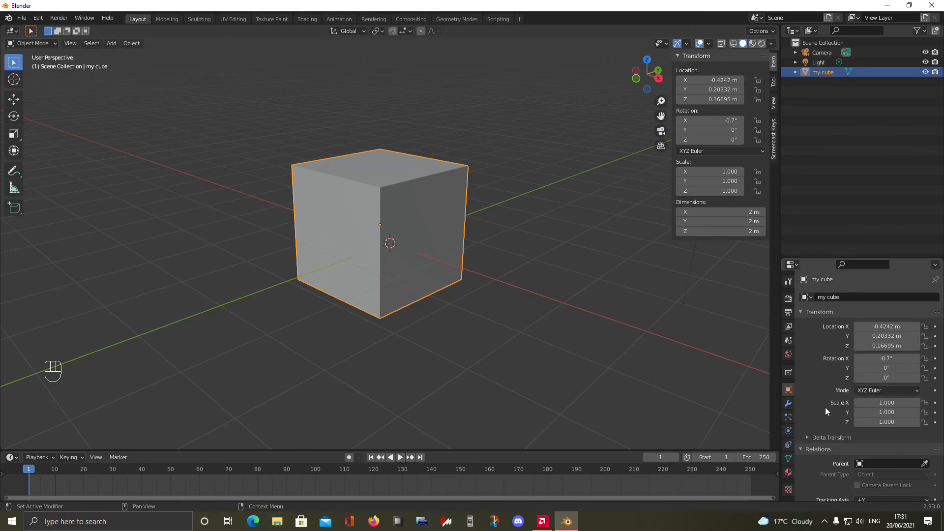
Look at the modifiers that can be added to the cube and open its particle properties
left_click(789, 406)
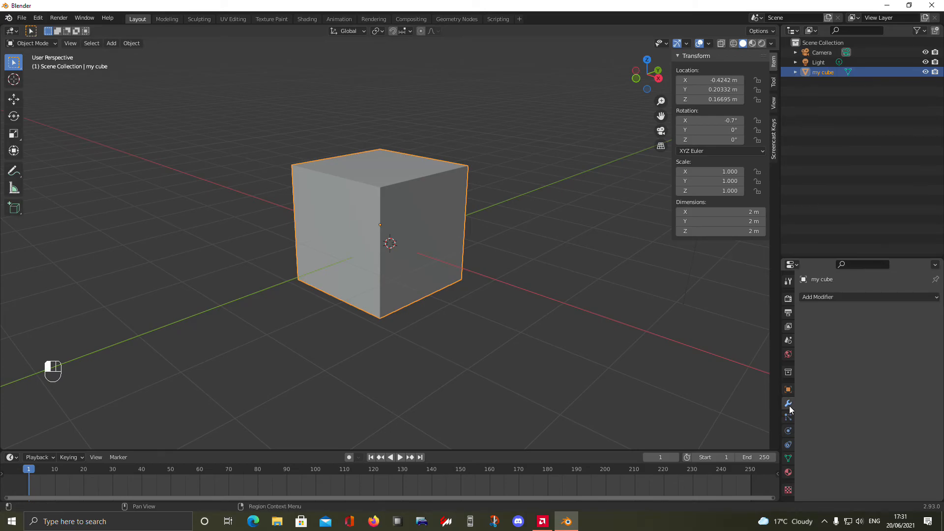
left_click(847, 295)
left_click(788, 417)
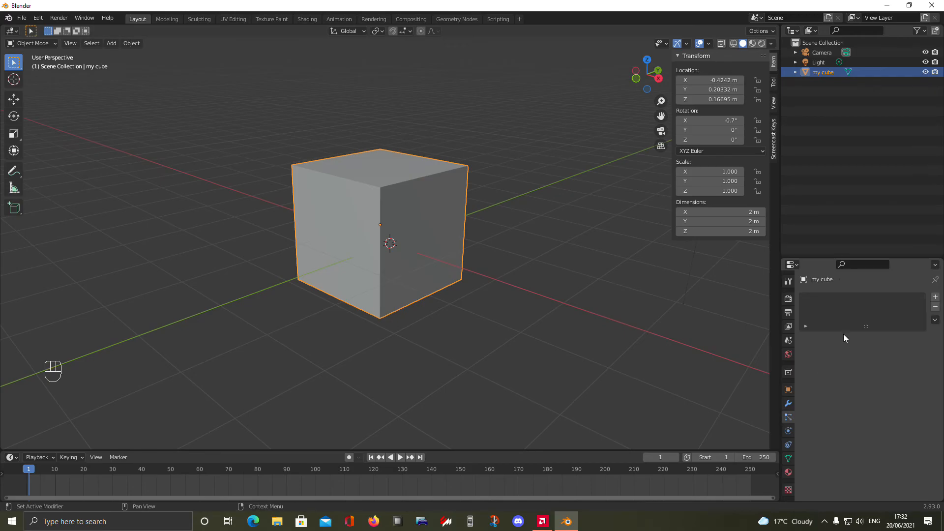
View the physics types available for the cube and open its object constraint properties
left_click(788, 433)
left_click(787, 420)
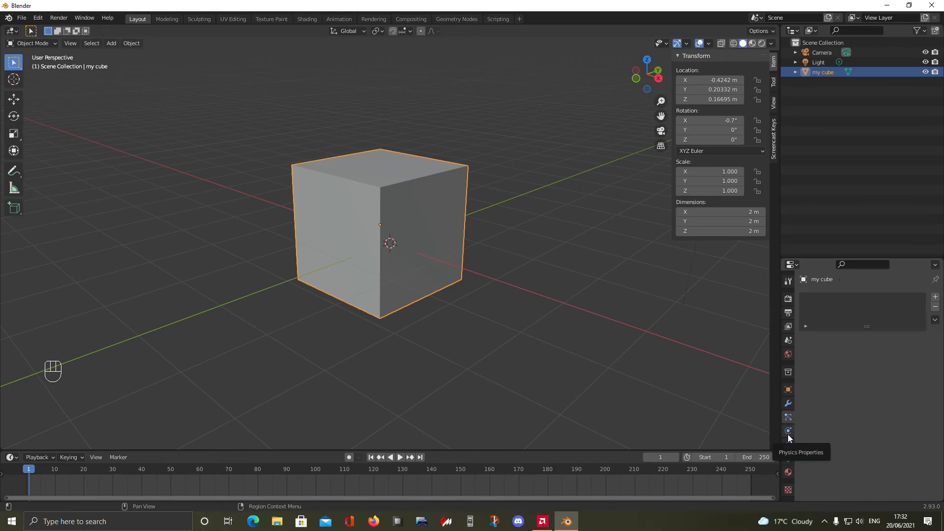
left_click(788, 431)
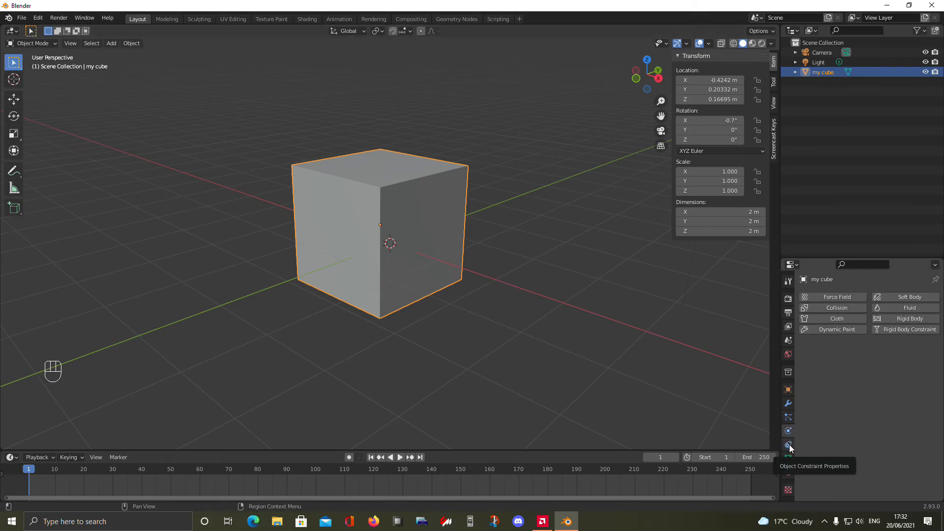
left_click(788, 444)
Open the cube's object data properties and inspect Vertex Groups, Shape Keys and the expanded UV Maps section
left_click(788, 457)
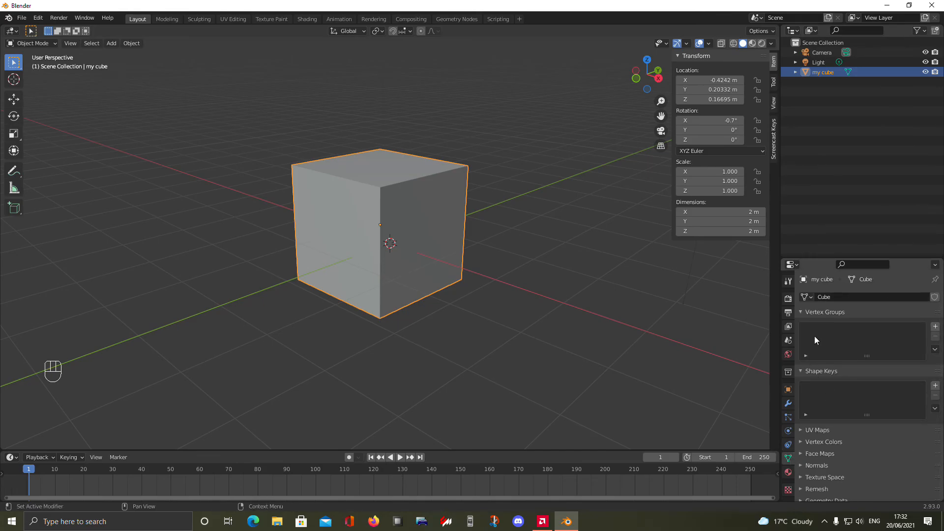
scroll(885, 383, "down", 1)
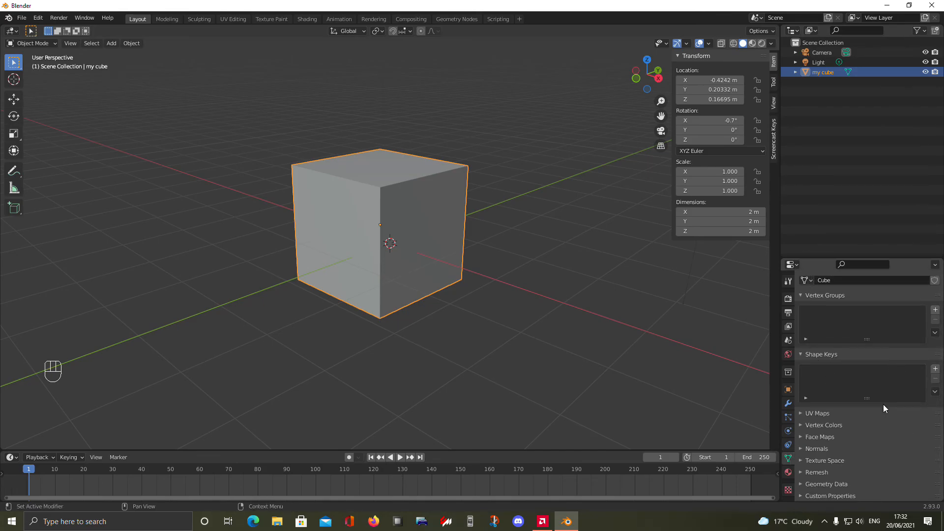
left_click(813, 413)
scroll(836, 433, "down", 2)
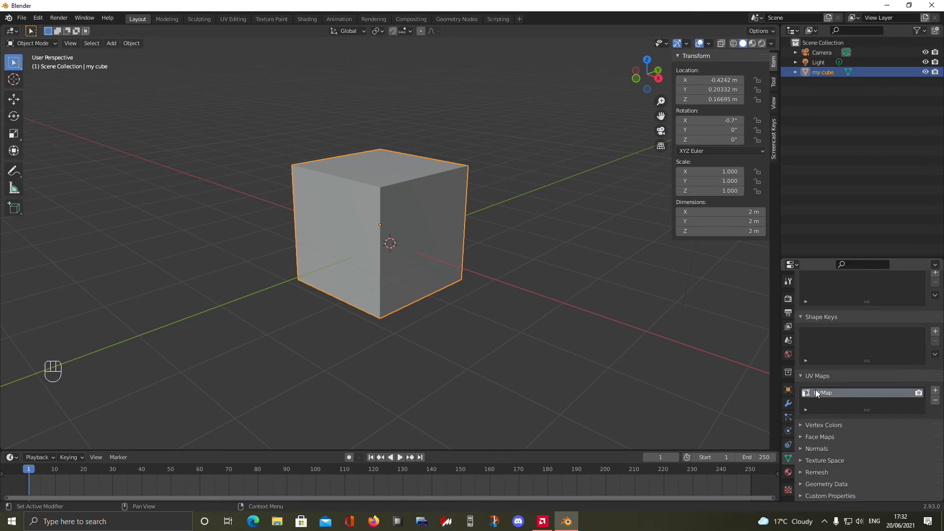
scroll(819, 393, "up", 3)
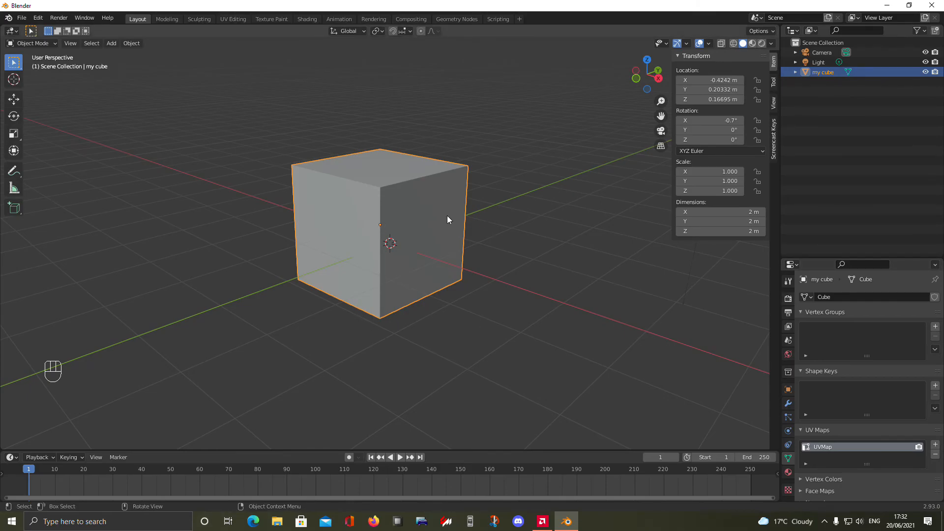
scroll(872, 426, "down", 3)
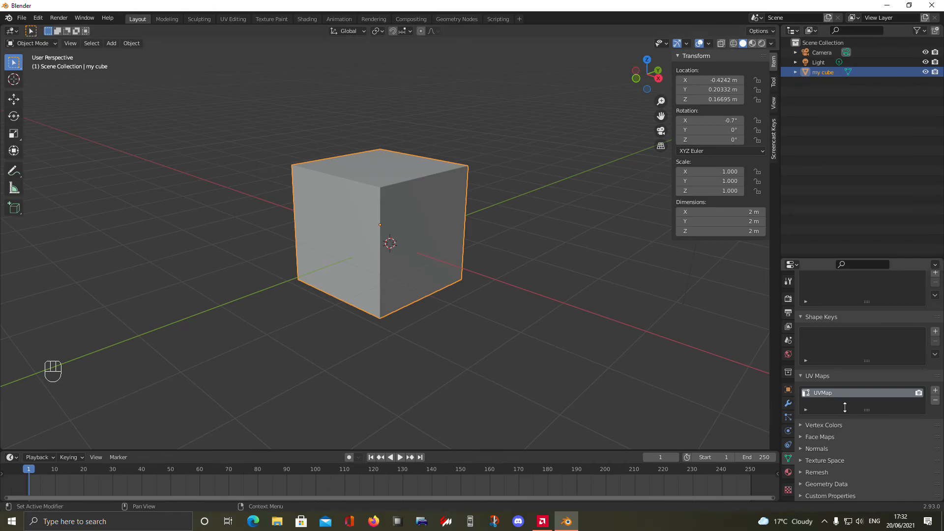
Add a plane mesh to the scene at the 3D cursor and view it against the cube
middle_click_drag(400, 255, 479, 328)
key("shift+a")
mouse_move(479, 313)
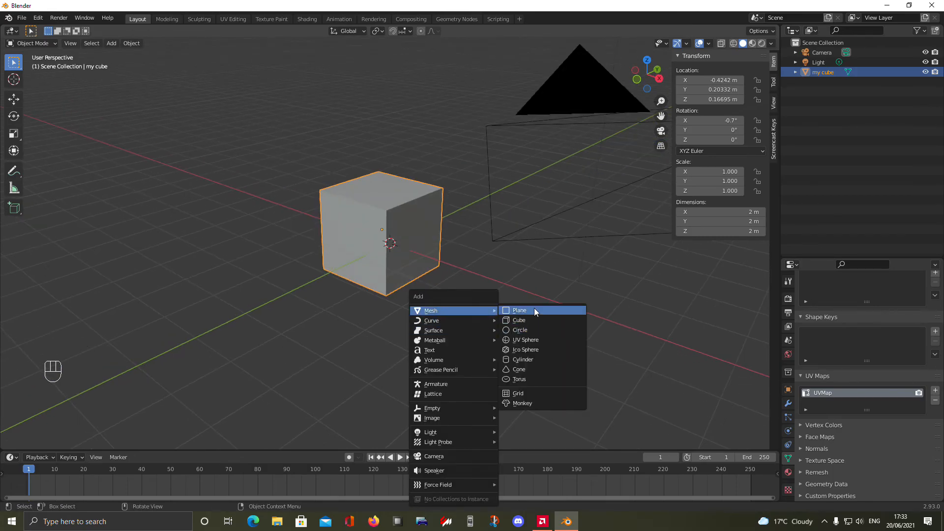
left_click(534, 311)
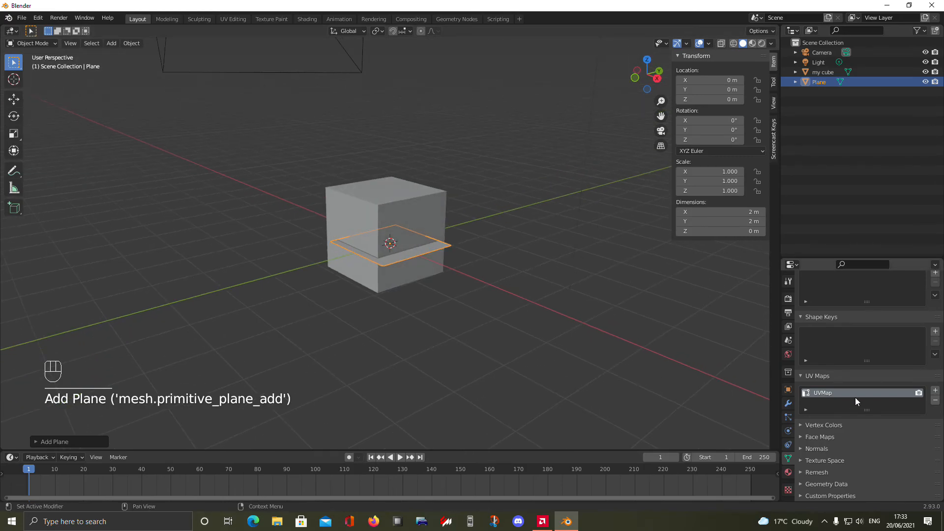
scroll(581, 398, "up", 2)
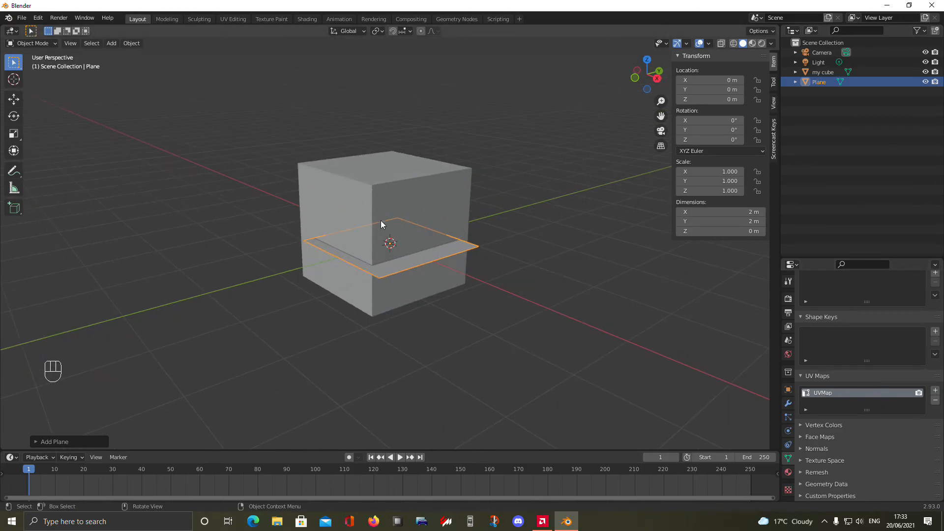
Make the cube the active object instead of the plane and open its material properties
left_click(406, 277)
left_click(394, 261)
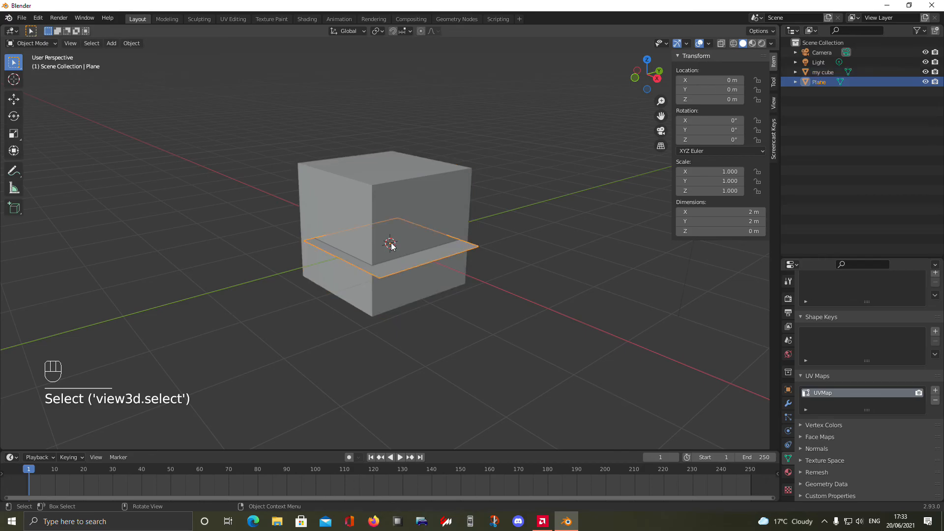
left_click(410, 258)
left_click(548, 315)
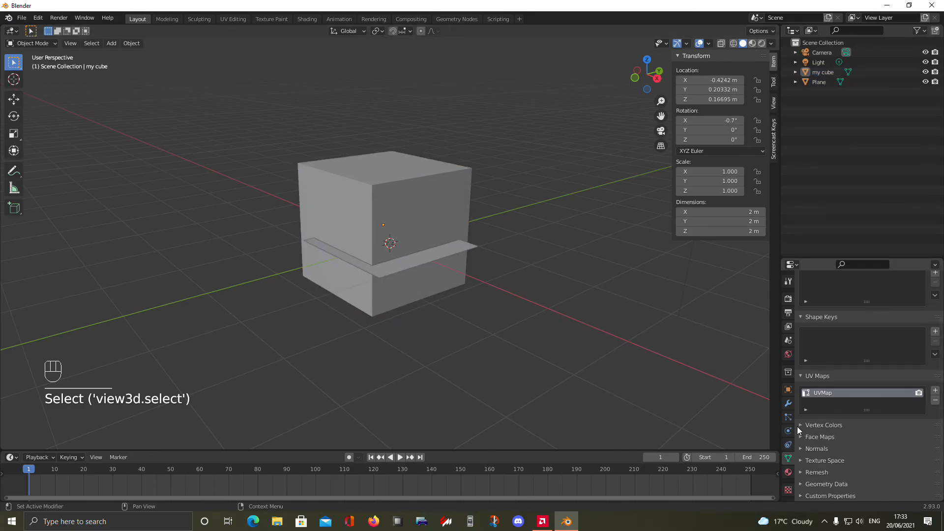
left_click(788, 472)
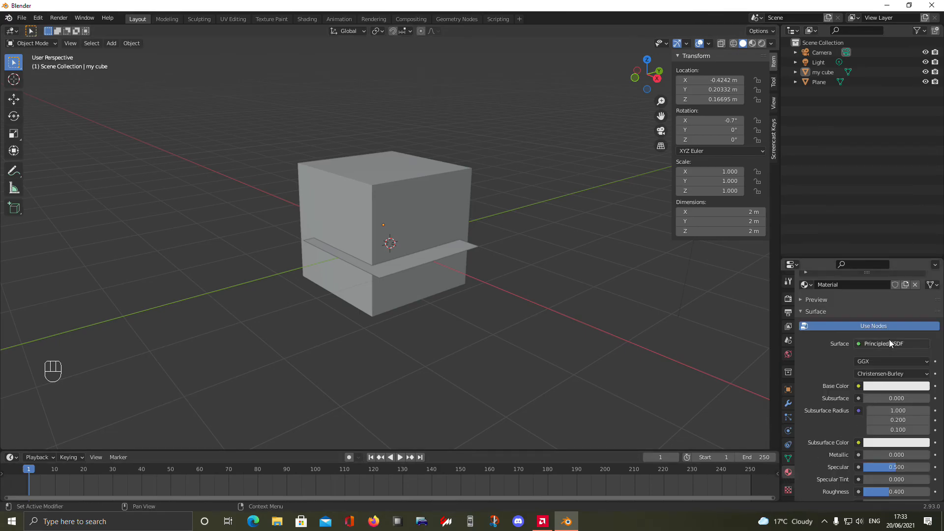
Switch the viewport shading to Material Preview and select the cube
middle_click_drag(615, 354, 570, 348)
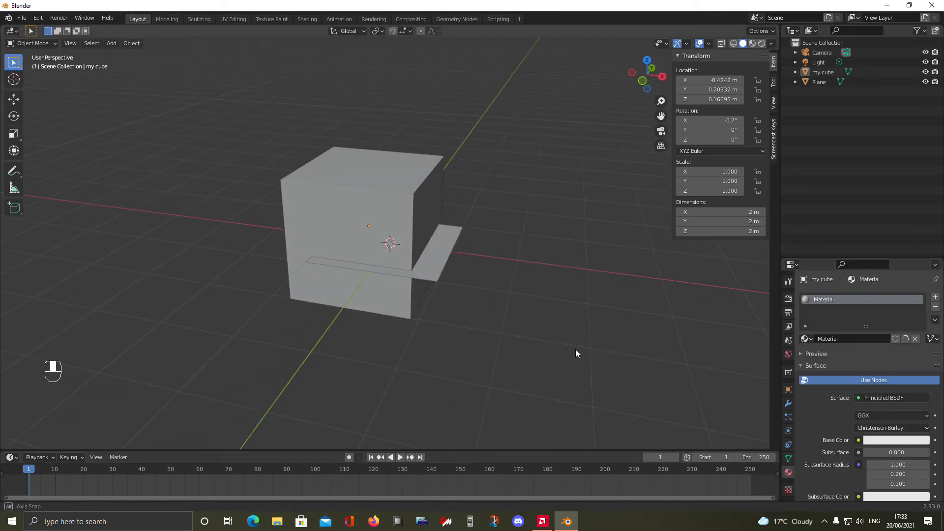
middle_click_drag(449, 317, 499, 362)
middle_click_drag(552, 432, 405, 252)
scroll(448, 305, "up", 3)
scroll(405, 252, "up", 3)
left_click(406, 252)
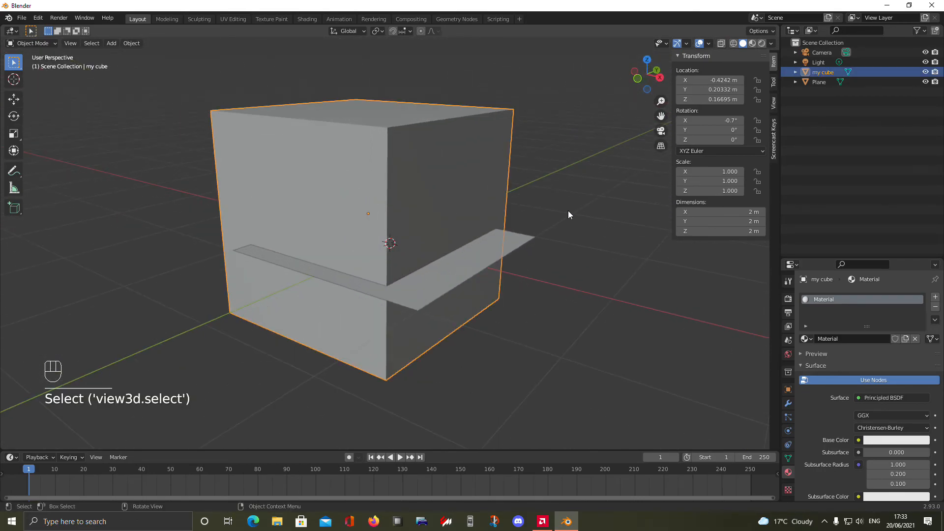
middle_click_drag(571, 208, 565, 214)
left_click(566, 215)
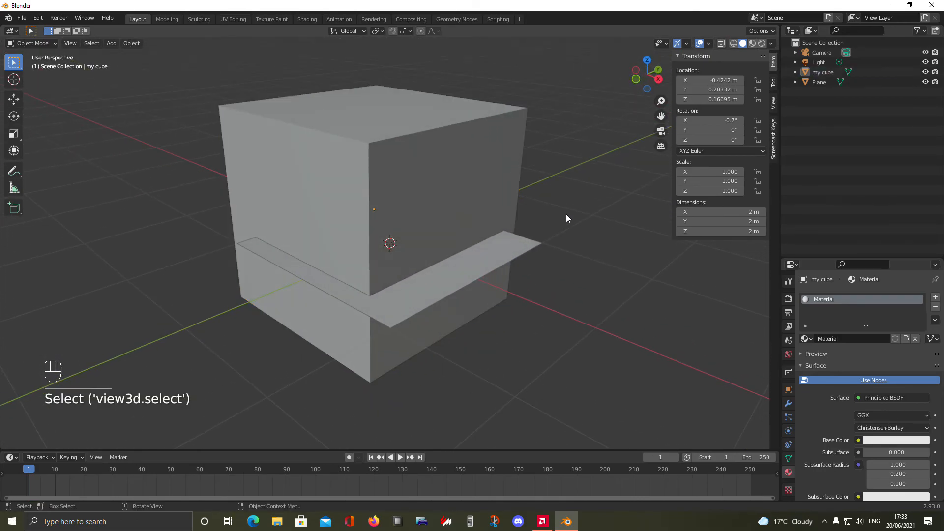
left_click(752, 43)
scroll(612, 259, "down", 2)
mouse_move(611, 258)
middle_mouse_down()
mouse_move(512, 314)
mouse_move(351, 186)
middle_mouse_up()
left_click(351, 187)
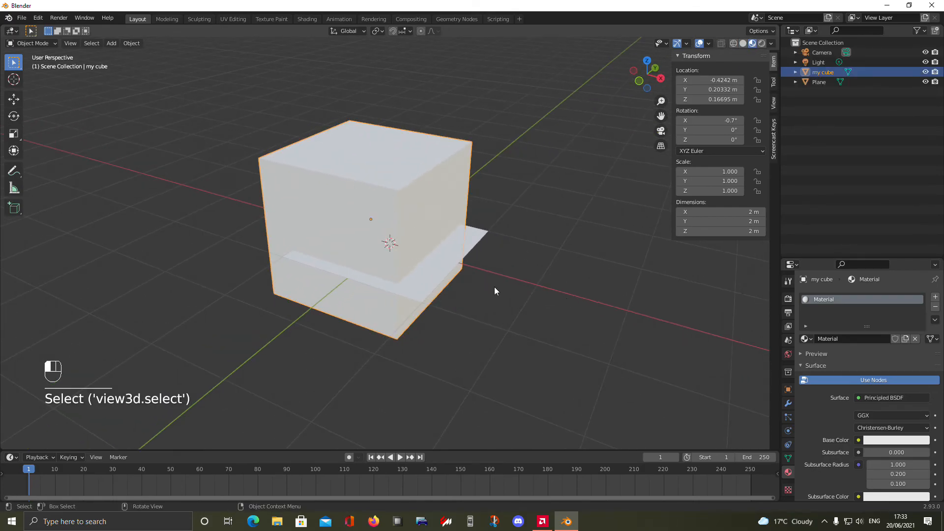
Set the cube material's Base Color to light green, about H 0.275, S 0.724, V 0.800, and view it from several angles
left_click(896, 440)
left_click_drag(856, 324, 861, 332)
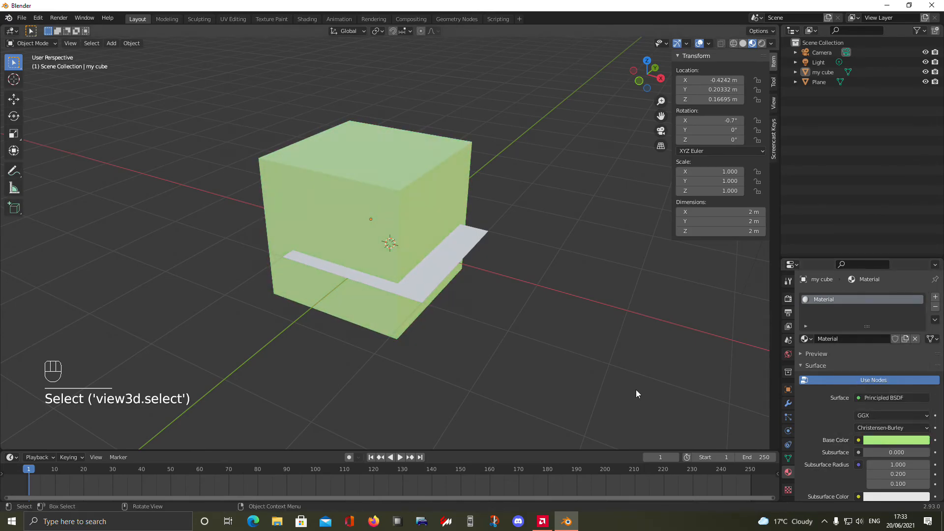
middle_click_drag(695, 371, 824, 409)
scroll(714, 396, "up", 4)
middle_click_drag(714, 396, 499, 327)
scroll(491, 324, "down", 3)
Change the cube material's Base Color to a near-white pale blue and return the viewport to Solid shading
left_click(880, 441)
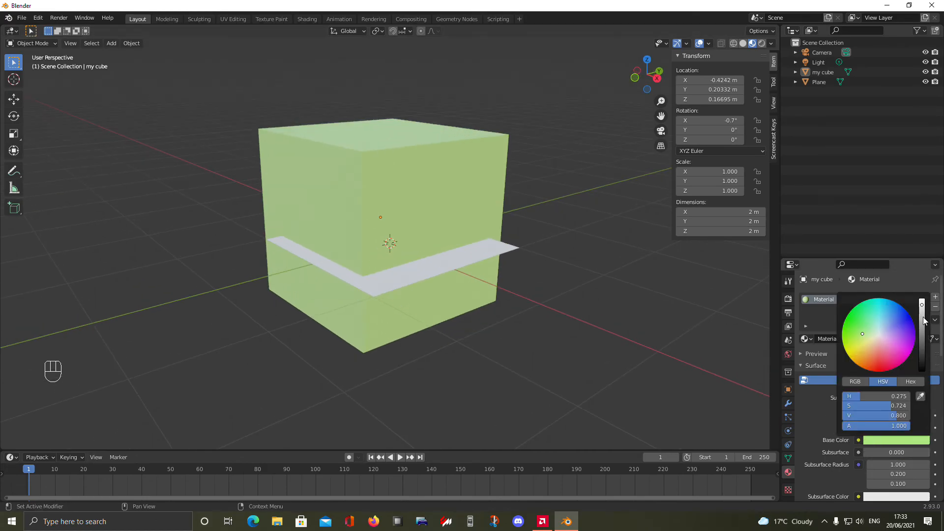
left_click(873, 337)
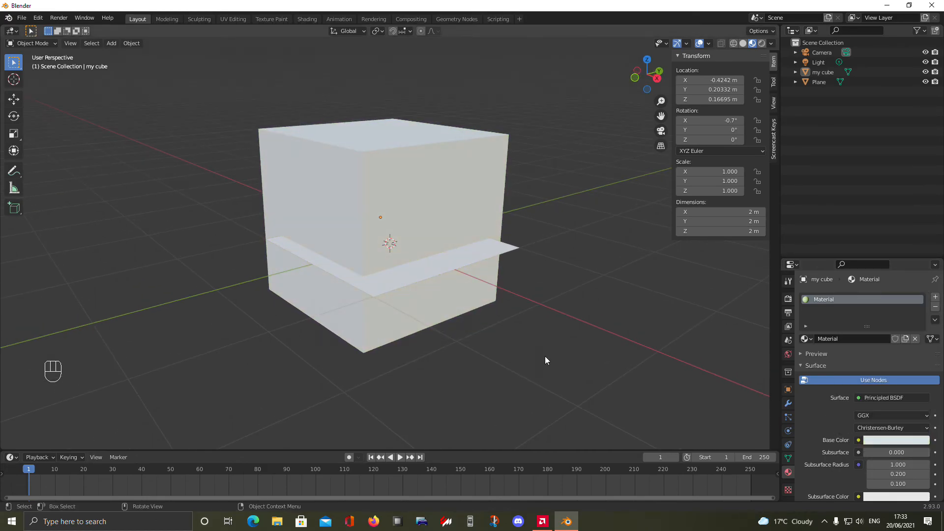
middle_click_drag(545, 355, 549, 362)
left_click(743, 44)
Look through the cube material's remaining surface parameters and its Volume and Settings sections
scroll(871, 417, "down", 7)
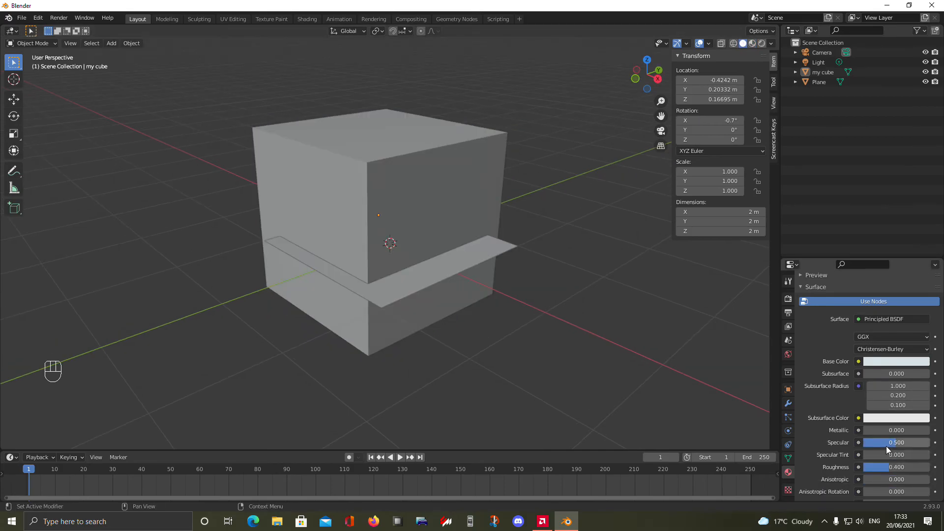
scroll(904, 385, "down", 5)
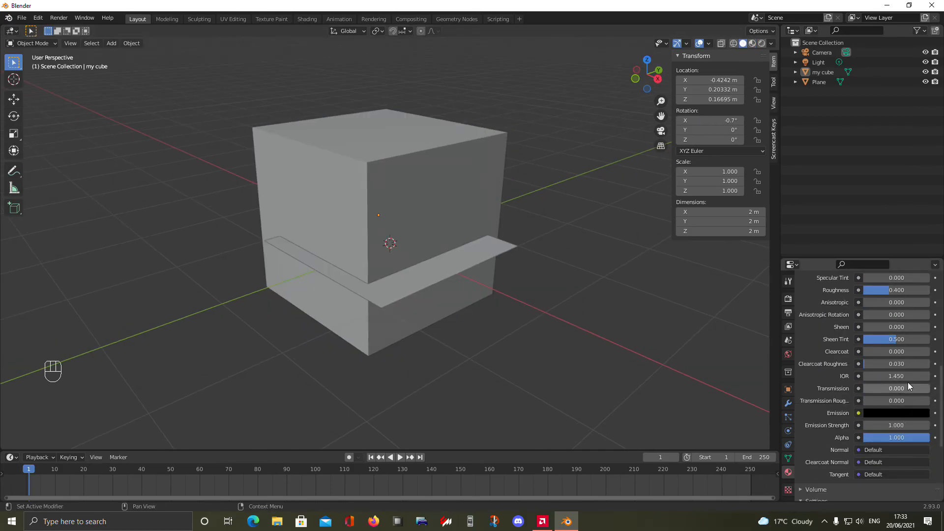
scroll(885, 418, "down", 5)
scroll(883, 452, "down", 3)
scroll(857, 454, "up", 4)
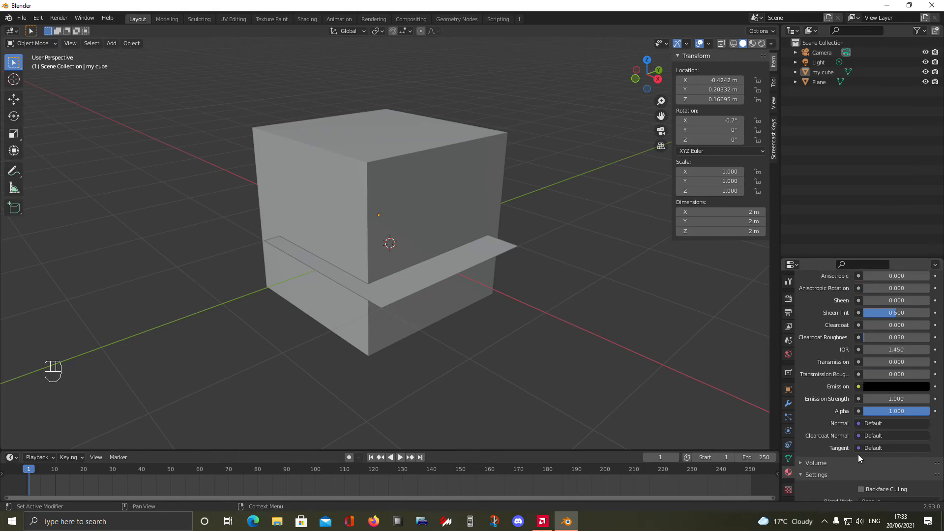
Open the texture properties, create a new brush texture and undo its creation
left_click(787, 490)
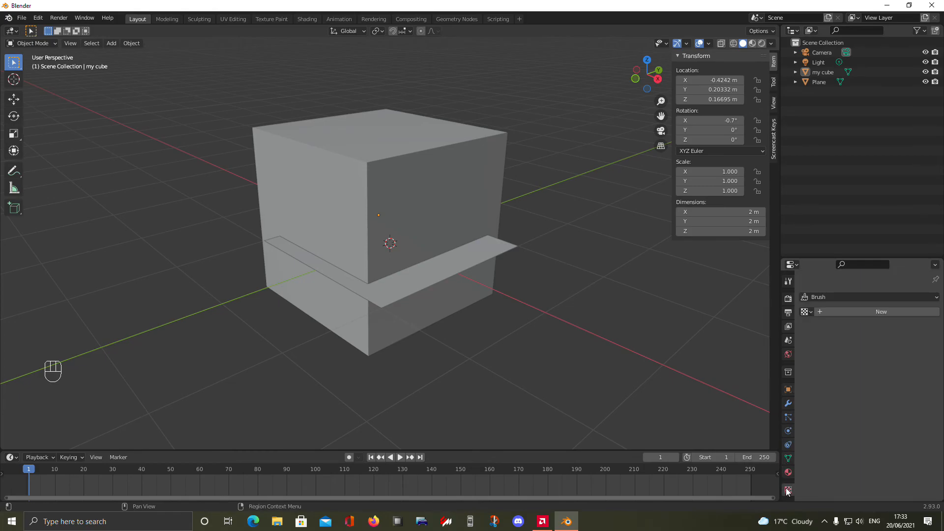
left_click(807, 311)
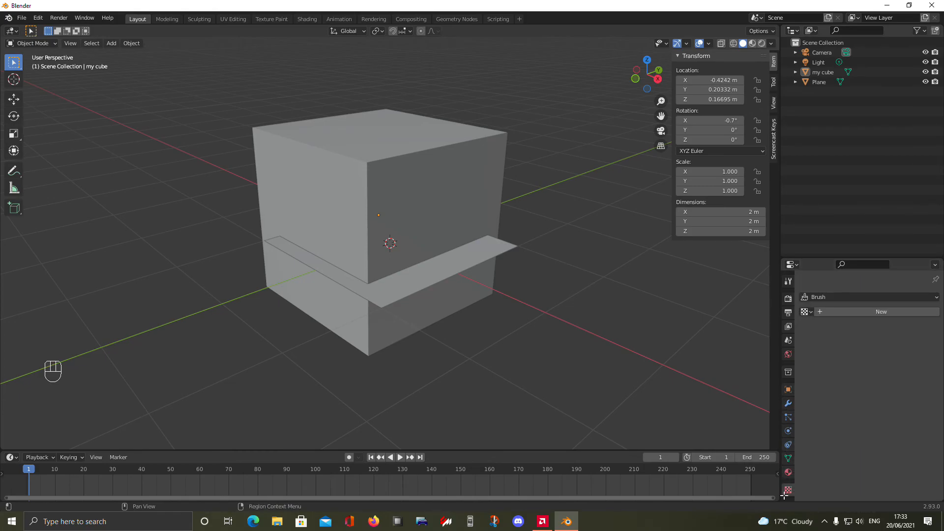
left_click(859, 312)
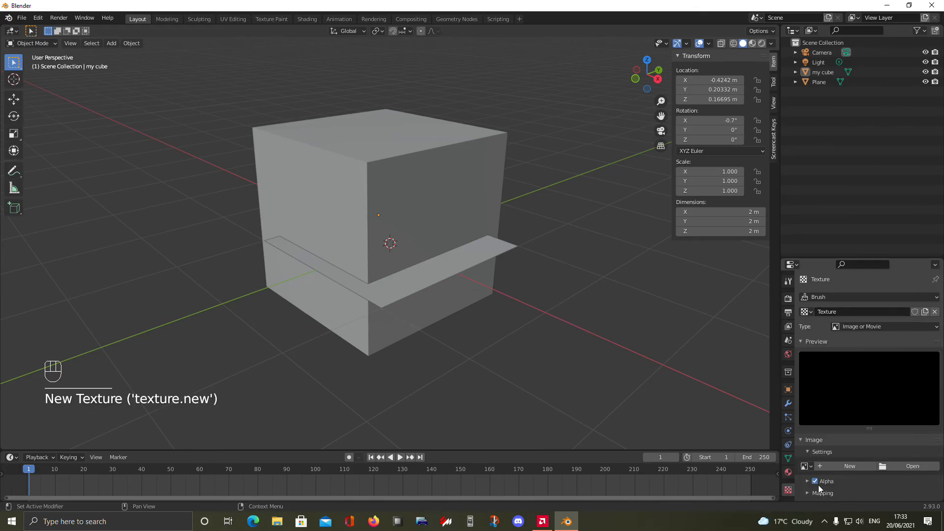
key("ctrl+z")
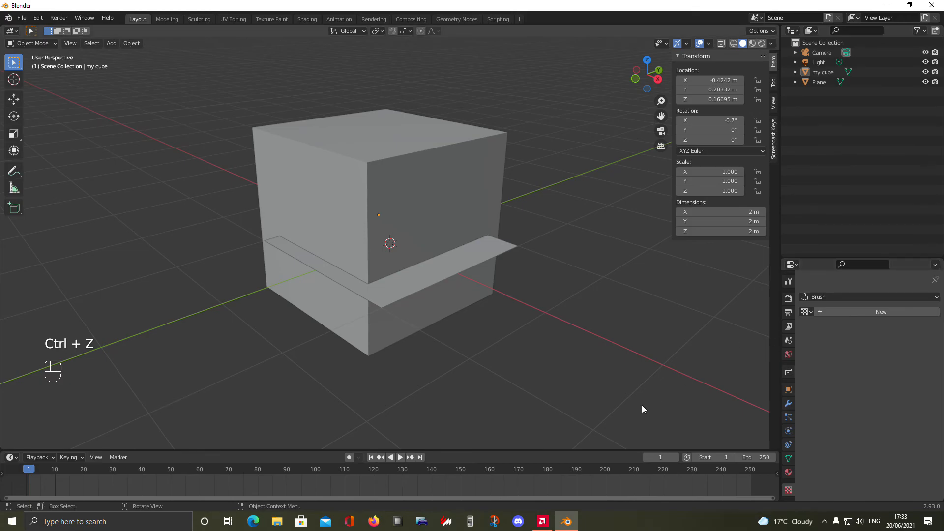
Enlarge the timeline area and change it to the Dope Sheet editor
scroll(659, 398, "down", 5)
scroll(667, 364, "up", 5)
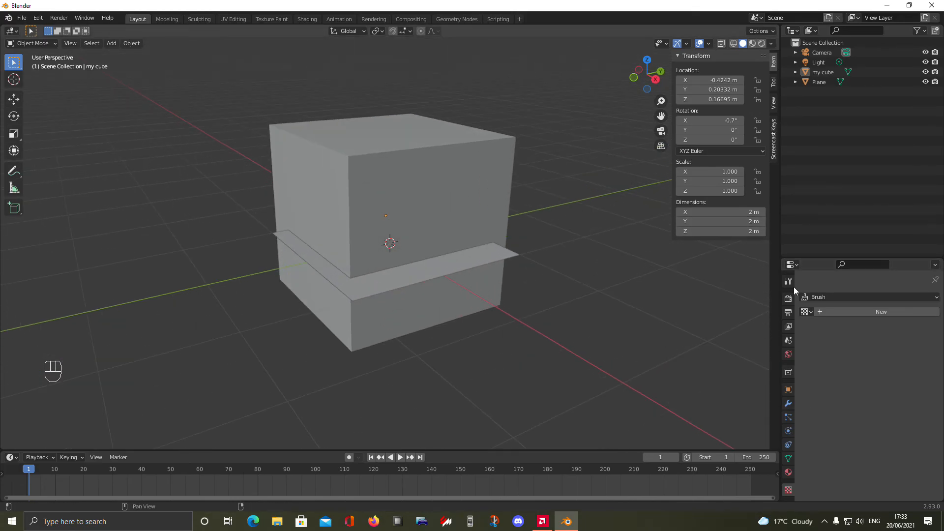
left_click_drag(202, 451, 1, 401)
left_click(12, 408)
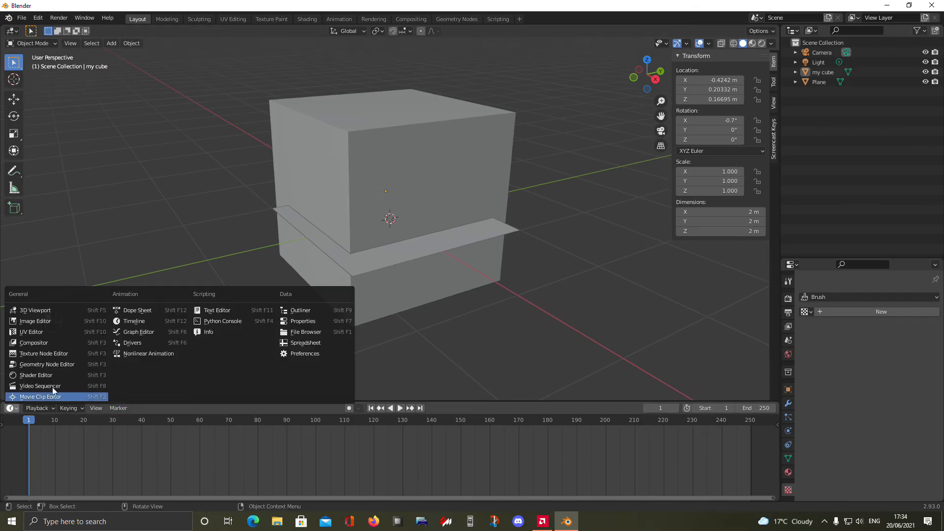
left_click(144, 310)
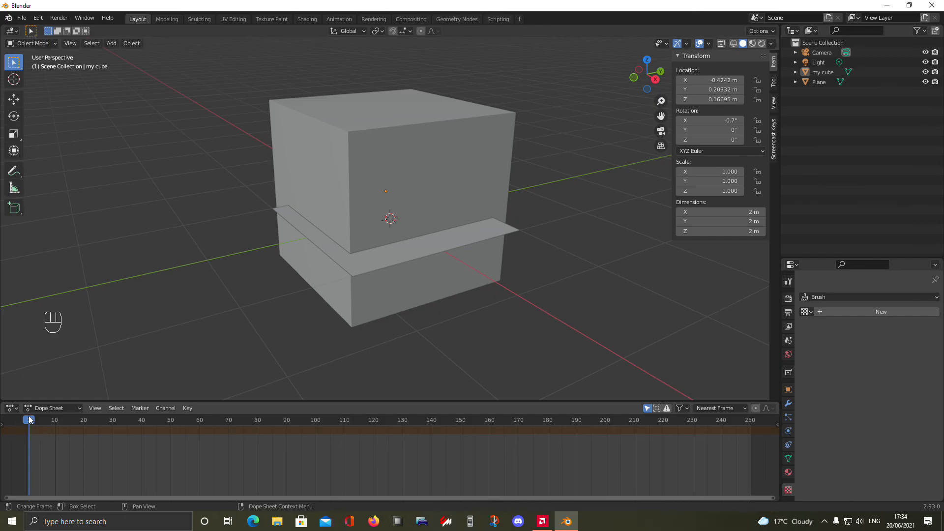
Set the current frame to 0 in the Dope Sheet and shrink its area to a narrow strip
left_click(49, 408)
left_click(58, 408)
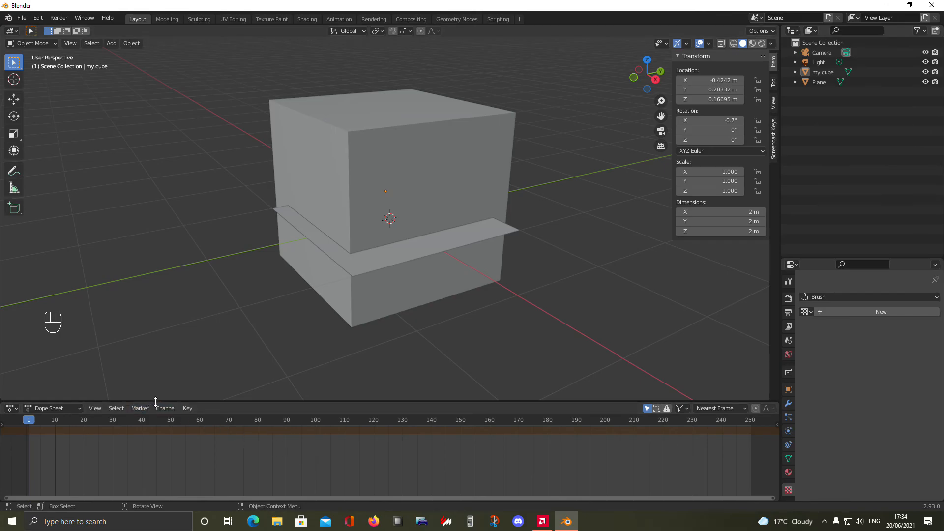
mouse_move(23, 420)
left_mouse_down()
mouse_move(298, 438)
mouse_move(25, 426)
left_mouse_up()
left_click_drag(532, 401, 524, 452)
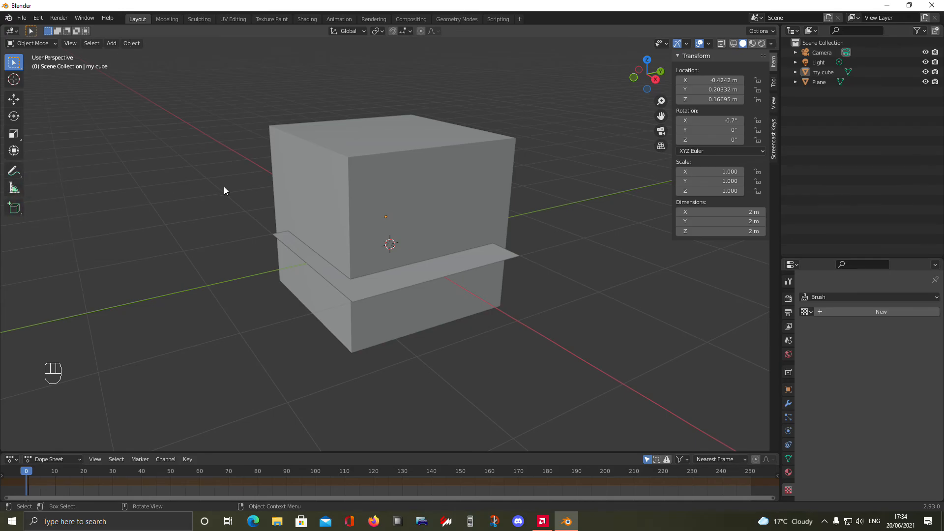
Try the Annotate tool with freehand strokes in the empty space beside the cube, undoing each one
middle_click_drag(223, 187, 307, 198)
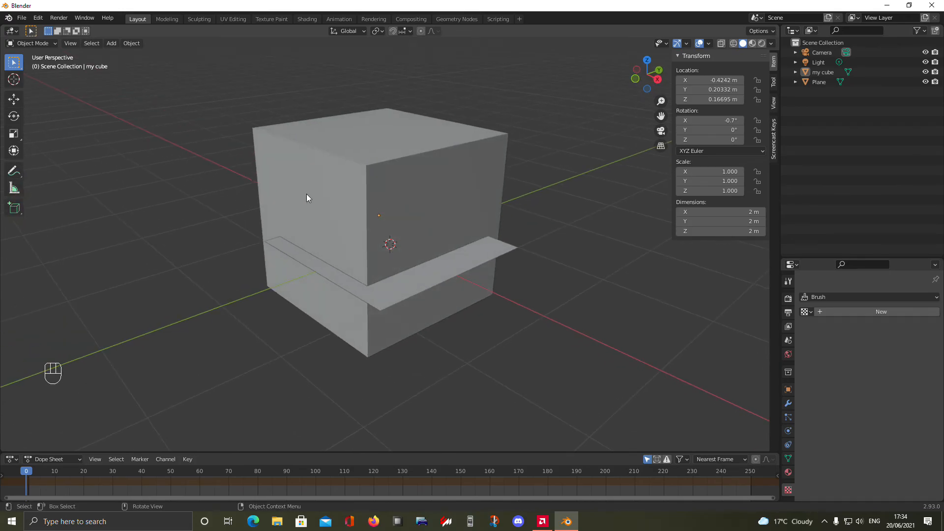
left_click(13, 171)
mouse_move(107, 185)
left_mouse_down()
mouse_move(154, 197)
mouse_move(164, 233)
left_mouse_up()
key("ctrl+z")
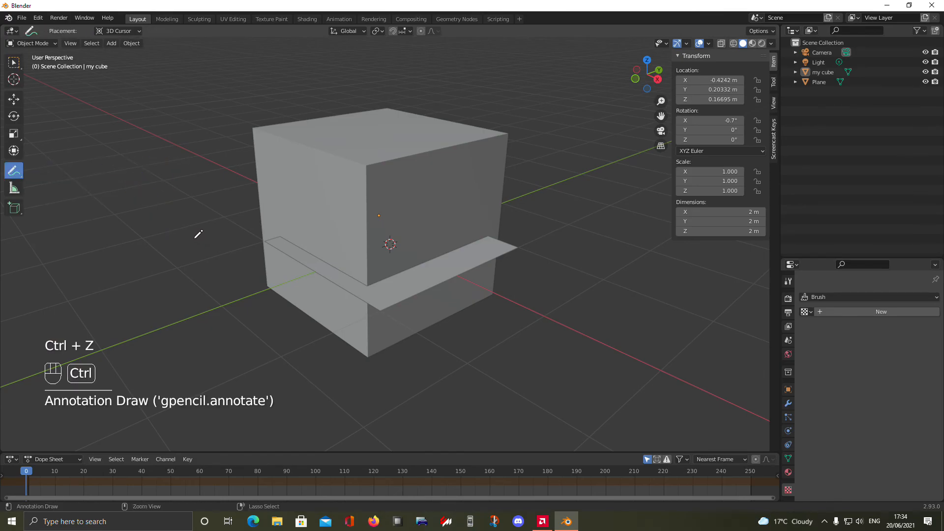
mouse_move(101, 183)
left_mouse_down()
mouse_move(158, 186)
mouse_move(234, 245)
left_mouse_up()
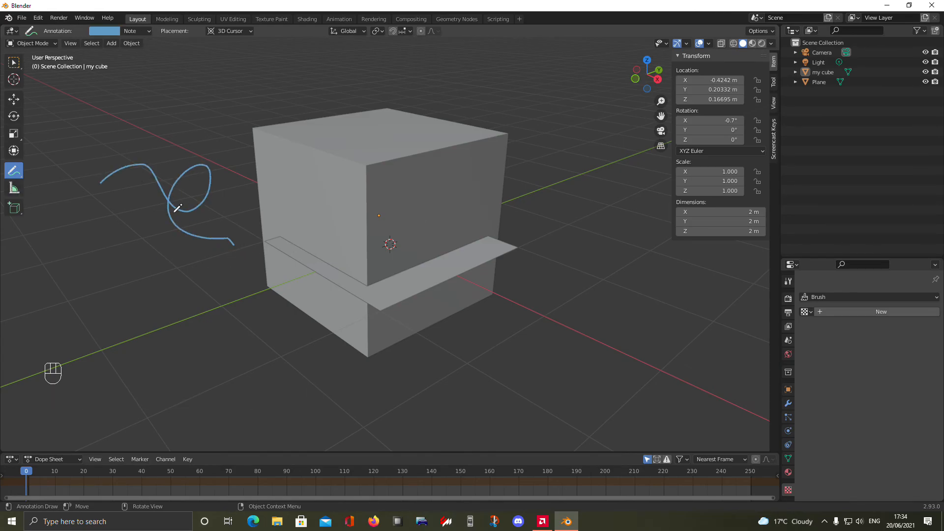
key("ctrl+z")
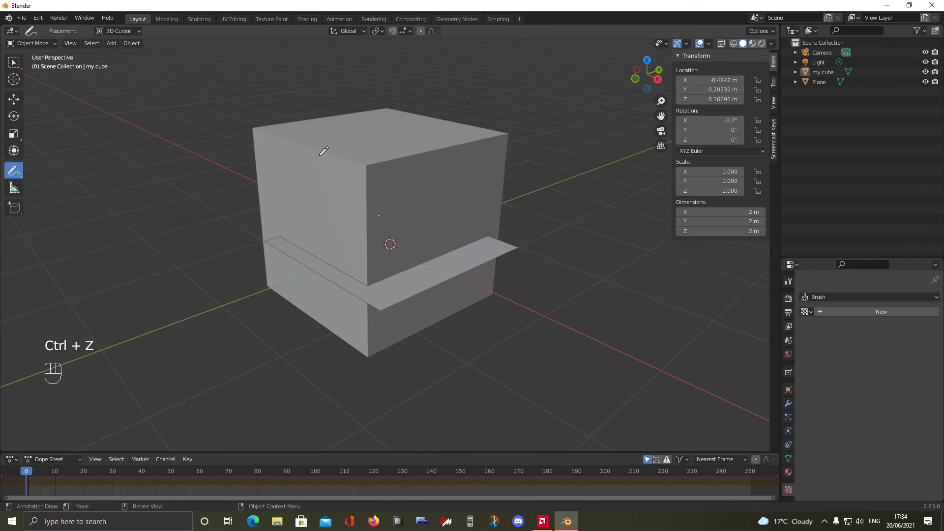
Outline and scribble over the cube's top face with the Annotate tool, and undo both strokes
mouse_move(253, 128)
left_mouse_down()
mouse_move(361, 169)
mouse_move(497, 132)
mouse_move(376, 112)
left_mouse_up()
mouse_move(335, 133)
left_mouse_down()
mouse_move(418, 129)
mouse_move(392, 154)
mouse_move(456, 138)
left_mouse_up()
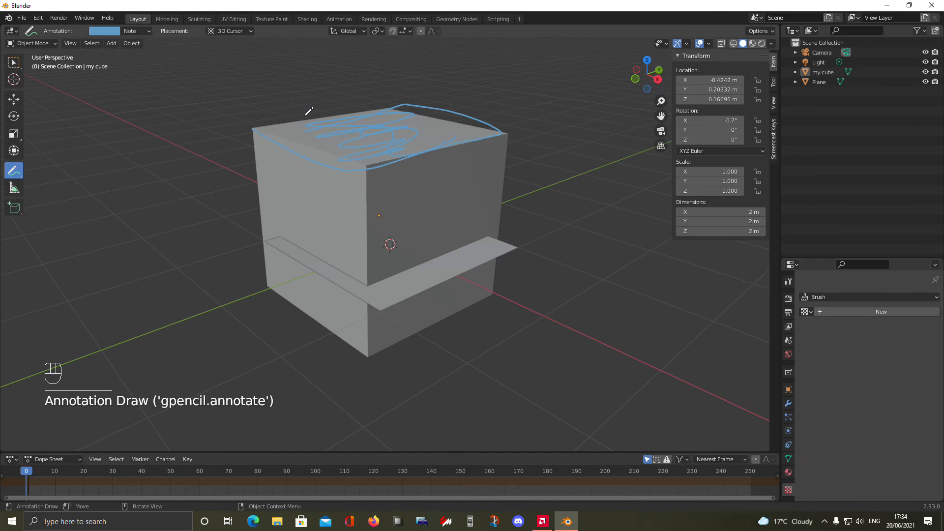
key("ctrl+z")
key("ctrl+z")
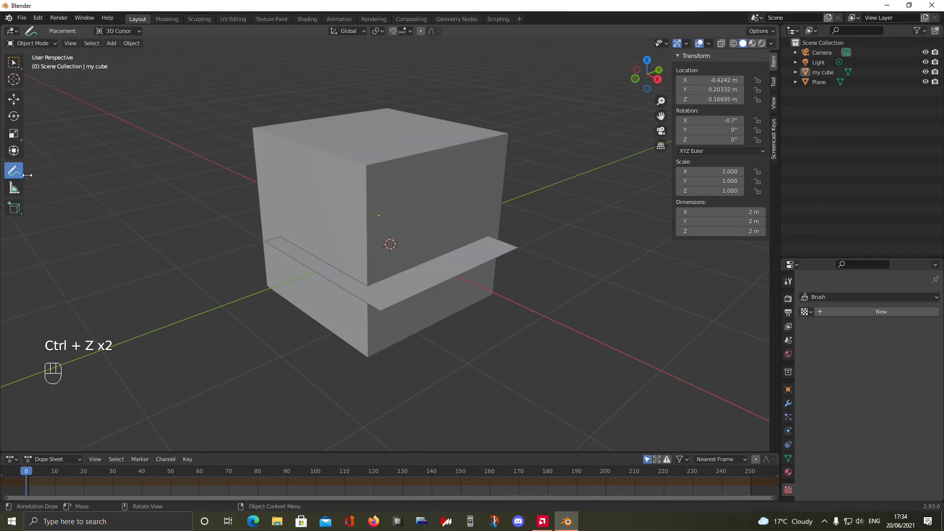
Show the Transform, Scale and Move tools one after another and return to the Select Box tool
left_click(14, 152)
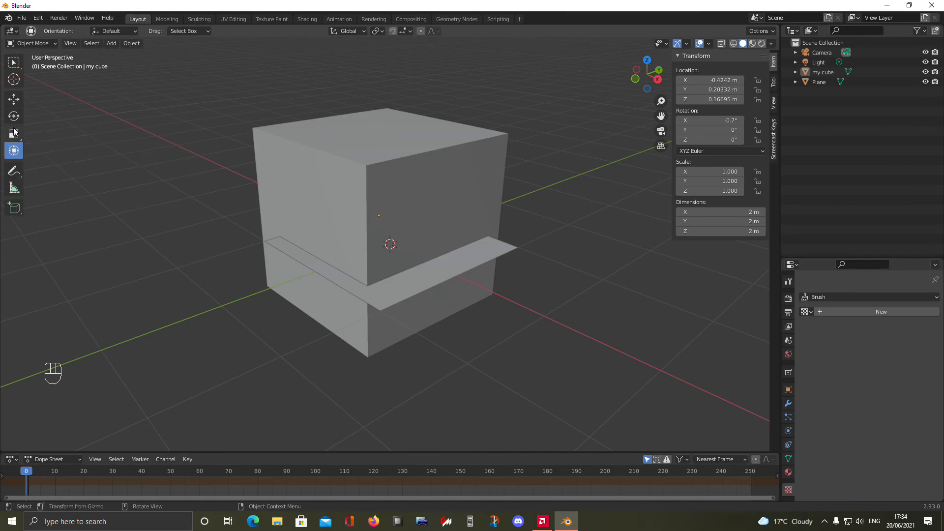
left_click(14, 134)
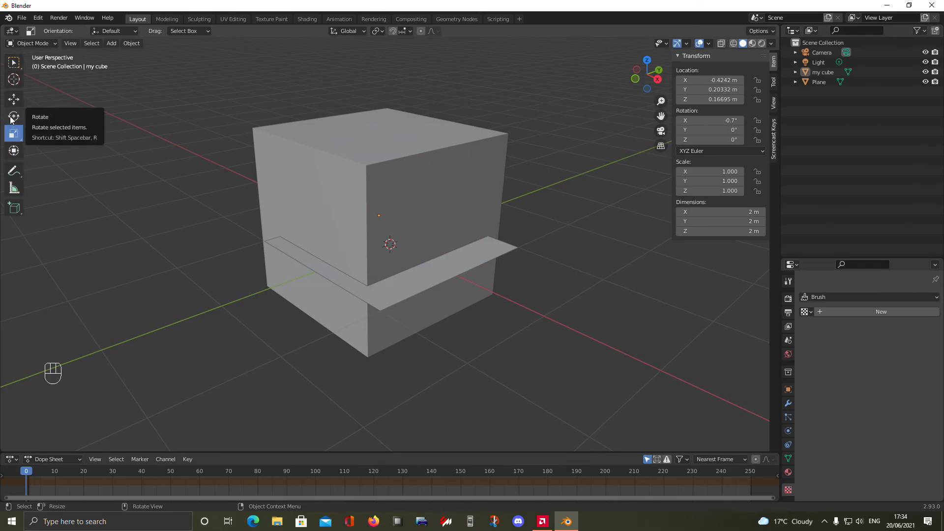
left_click(21, 99)
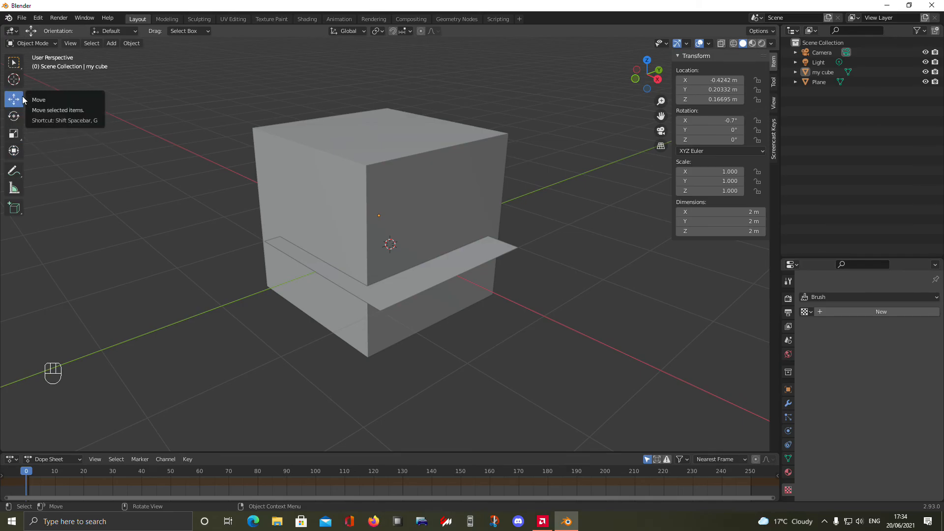
left_click(13, 62)
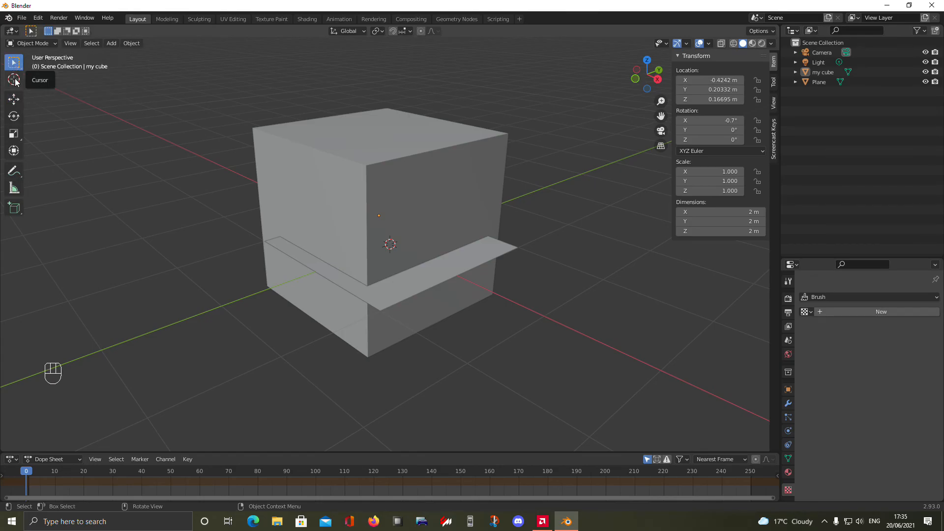
Place the 3D cursor in the empty space away from the cube using the Cursor tool
left_click(16, 80)
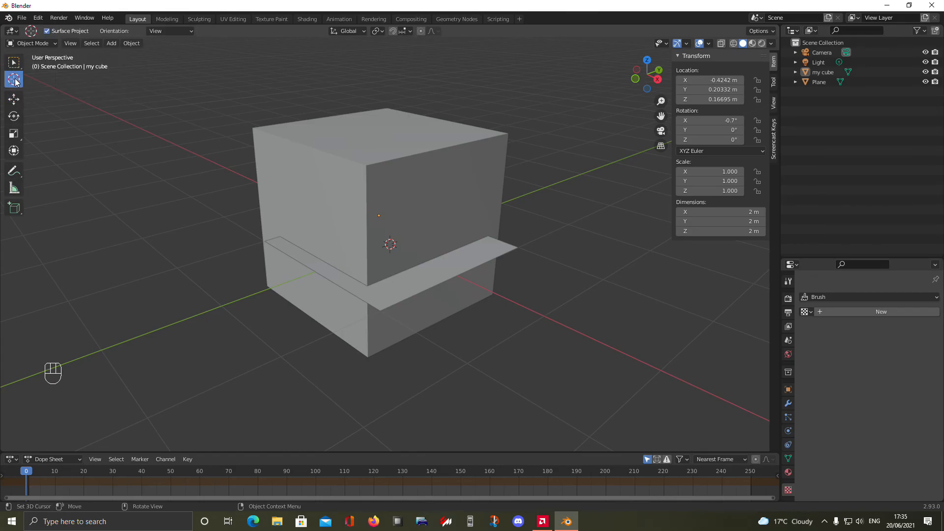
scroll(199, 257, "down", 6)
scroll(252, 270, "up", 3)
middle_click_drag(256, 270, 254, 307)
scroll(229, 252, "up", 5)
scroll(269, 248, "down", 5)
middle_click_drag(414, 294, 322, 285)
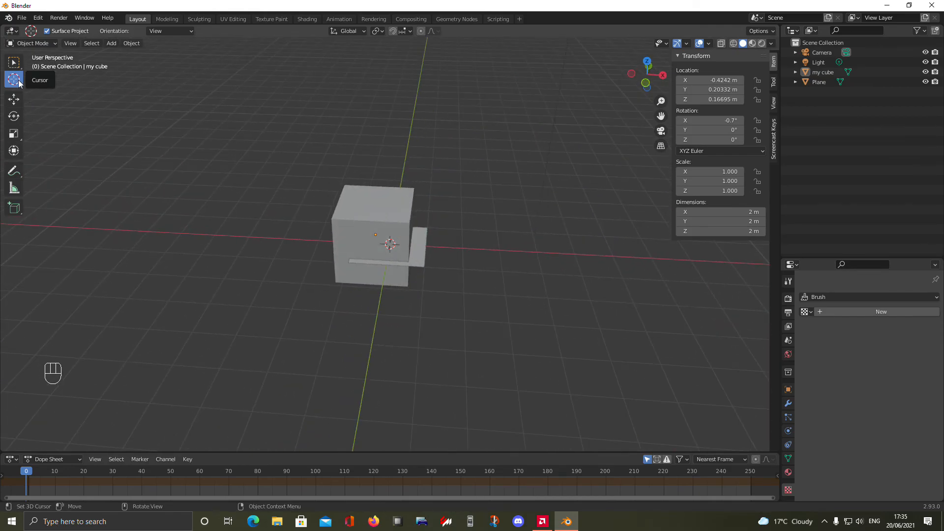
middle_click_drag(248, 236, 257, 196)
middle_click_drag(160, 227, 392, 249)
left_click(389, 241)
left_click(448, 149)
middle_click_drag(448, 149, 303, 217)
Add a cube mesh at the 3D cursor's location above the existing cube
key("shift+a")
mouse_move(146, 243)
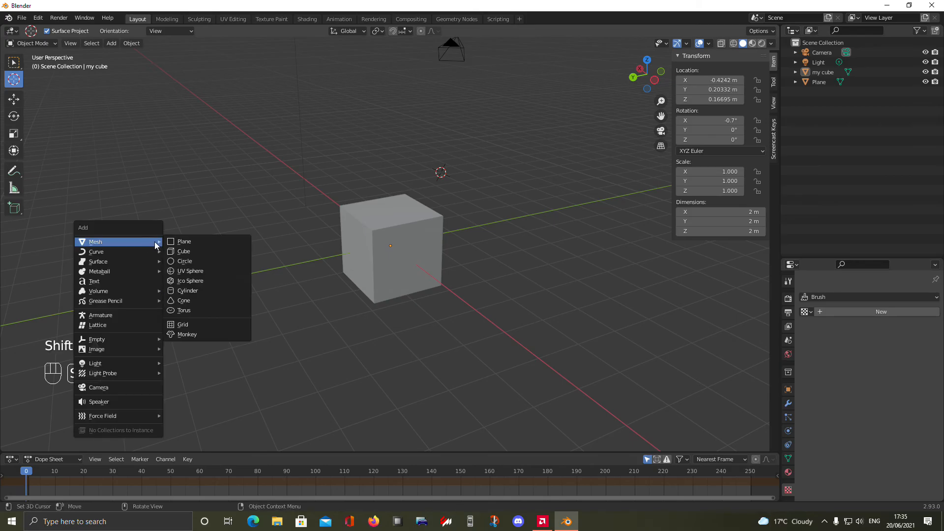
left_click(184, 252)
middle_click_drag(197, 235, 462, 171)
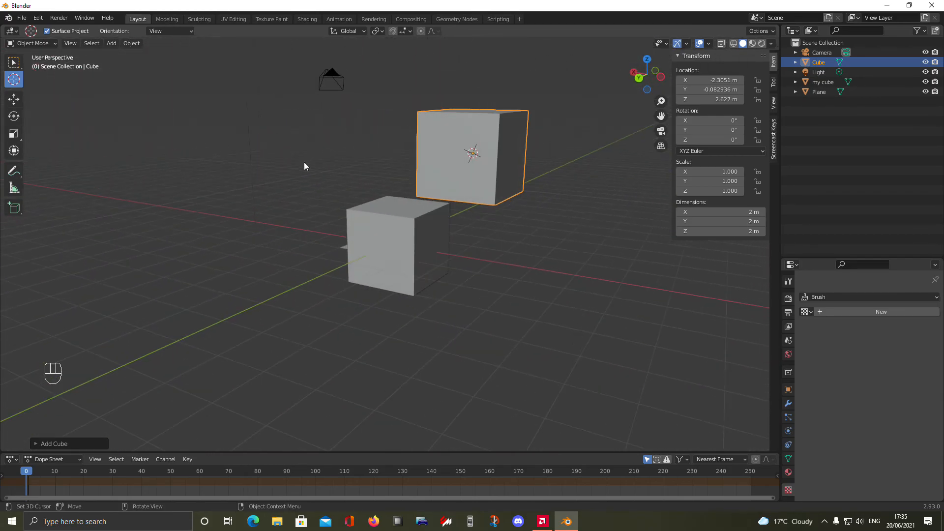
middle_click_drag(275, 159, 476, 153)
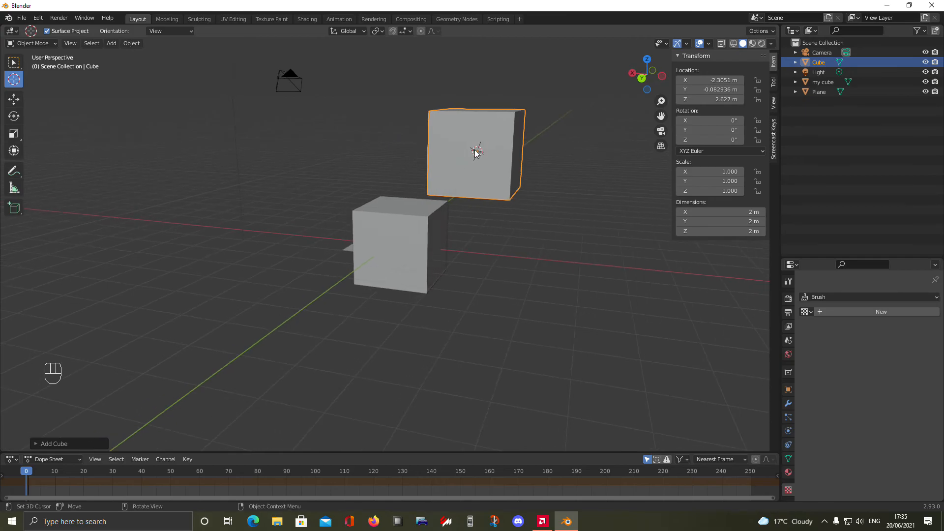
Reposition the 3D cursor in the empty space around the cubes, switching to Select Box and back to the Cursor tool
left_click_drag(343, 157, 534, 310)
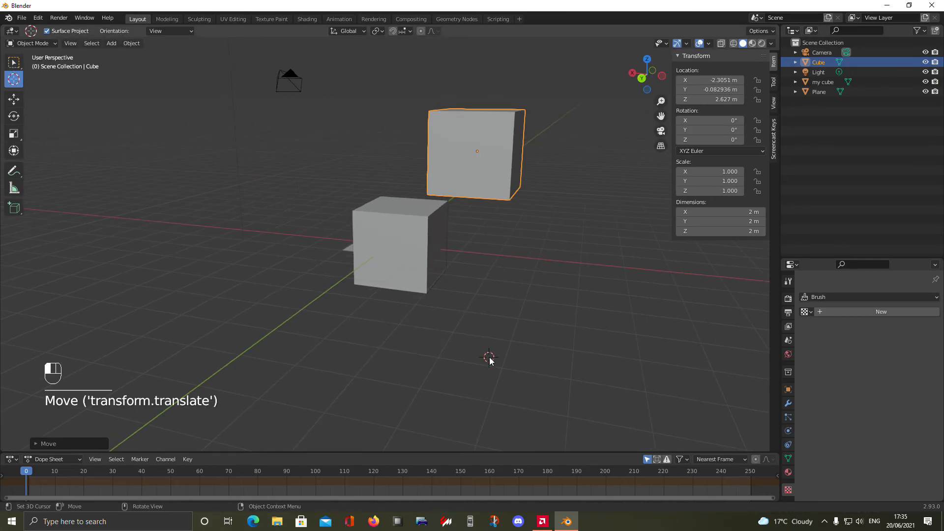
left_click(14, 63)
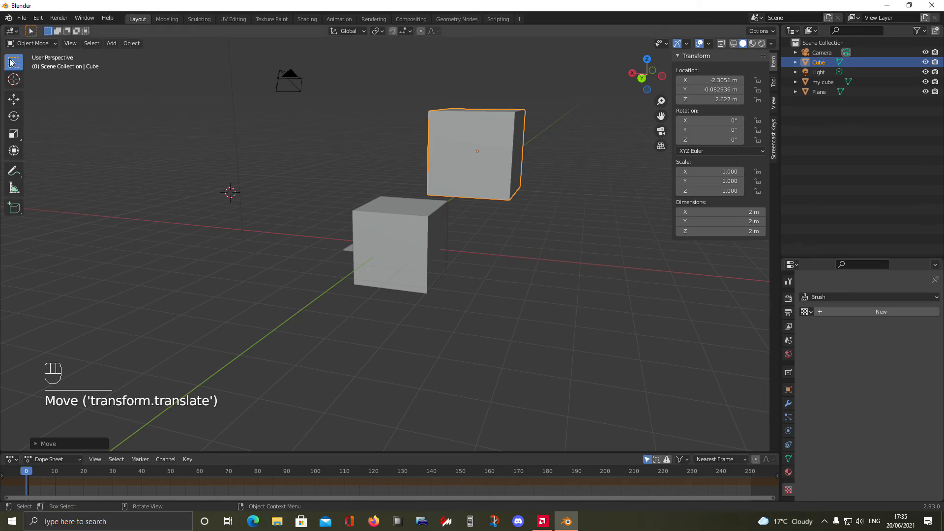
middle_click_drag(275, 196, 325, 242)
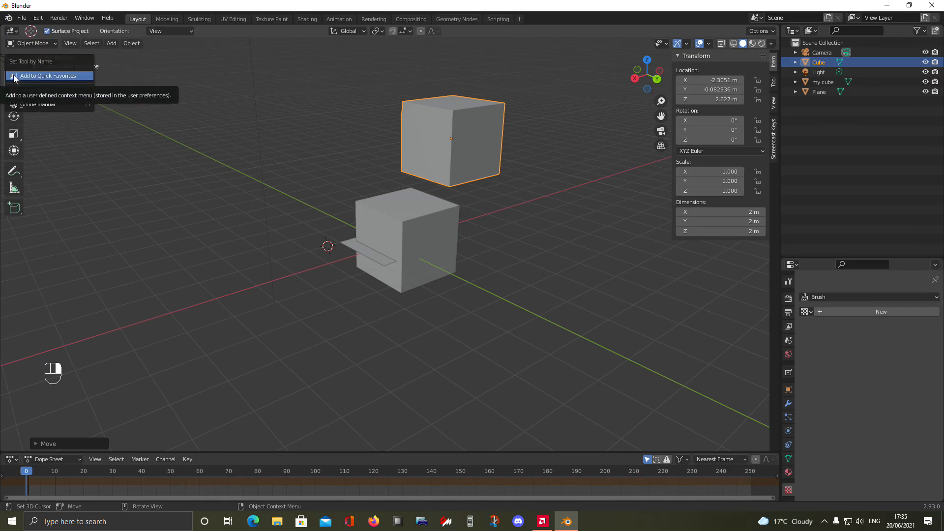
left_click(14, 79)
middle_click_drag(308, 135, 355, 192)
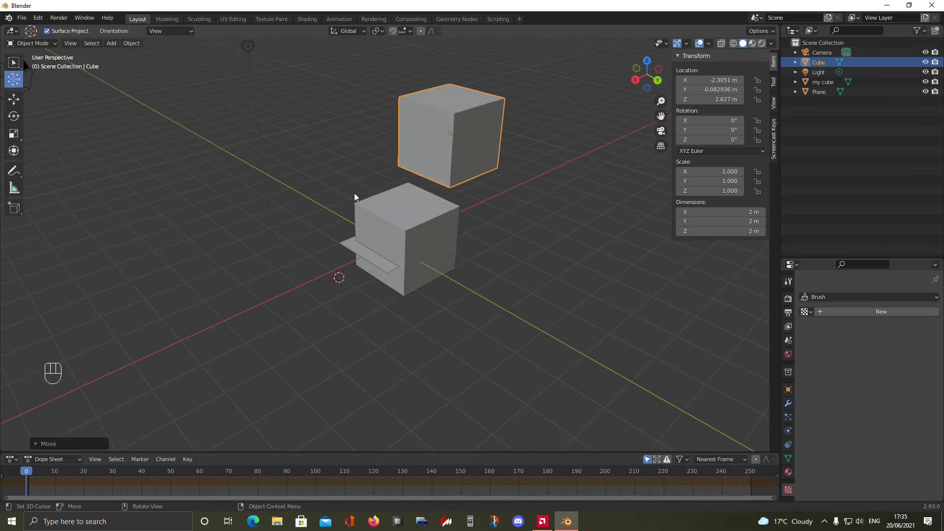
Snap the 3D cursor to the world origin
key("shift+s")
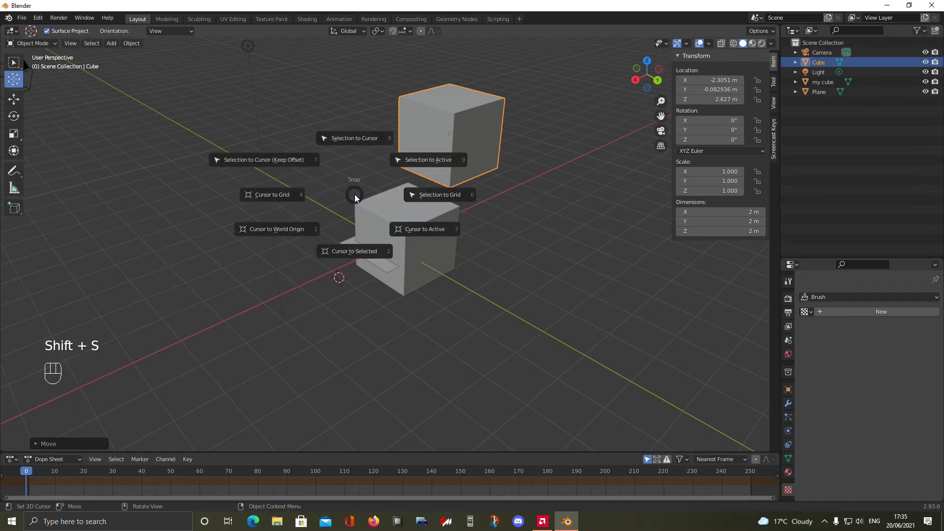
left_click(355, 193)
middle_click_drag(355, 193, 295, 259)
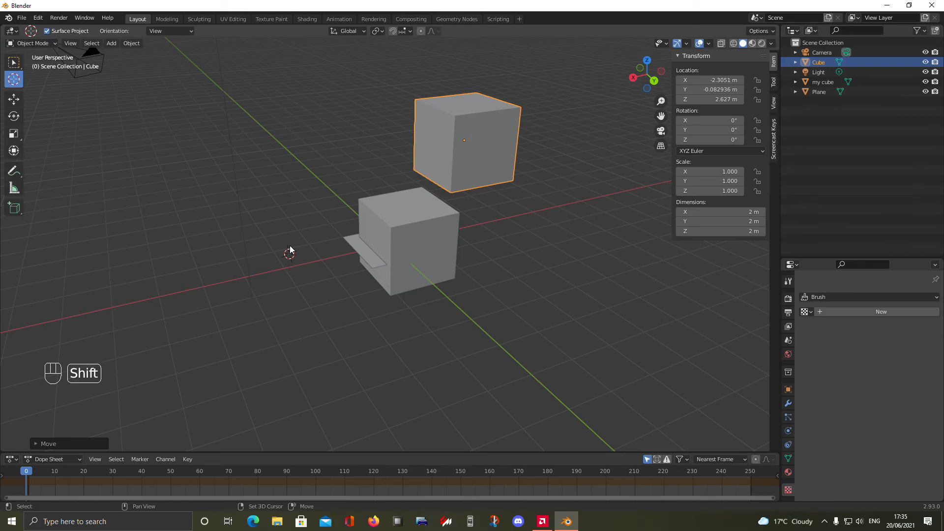
key("shift+s")
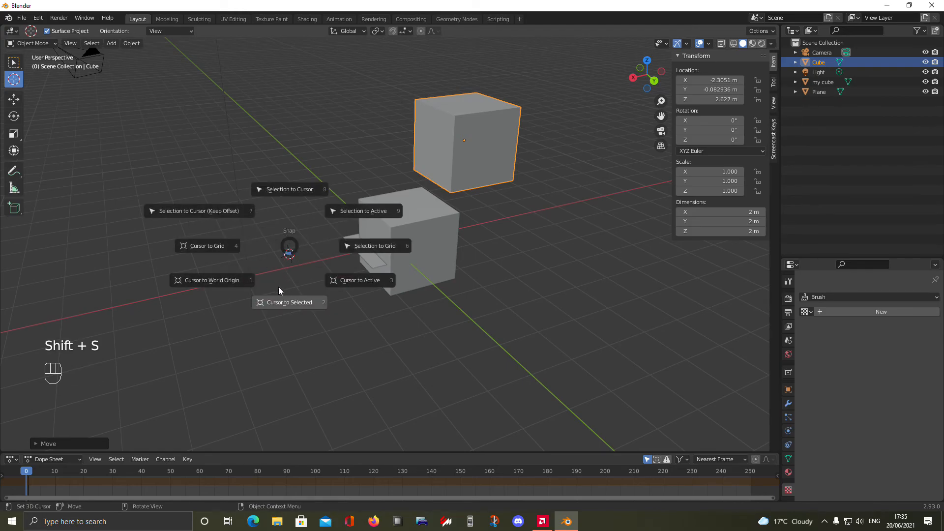
left_click(215, 280)
Delete the newly added upper cube
middle_click_drag(292, 285, 333, 202)
key("x")
left_click(332, 203)
key("x")
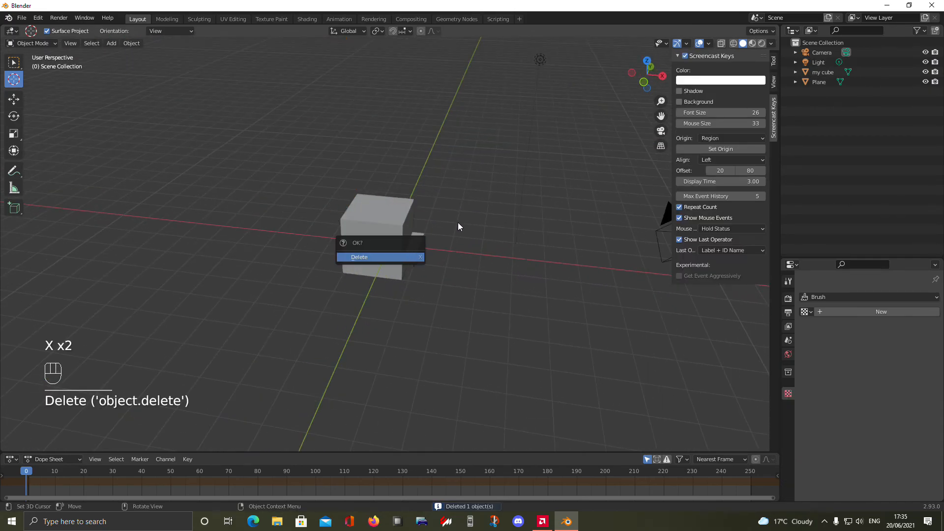
Place the 3D cursor behind the remaining cube and then in the empty space in front of it
scroll(453, 275, "up", 3)
left_click(452, 296)
left_click_drag(452, 296, 402, 111)
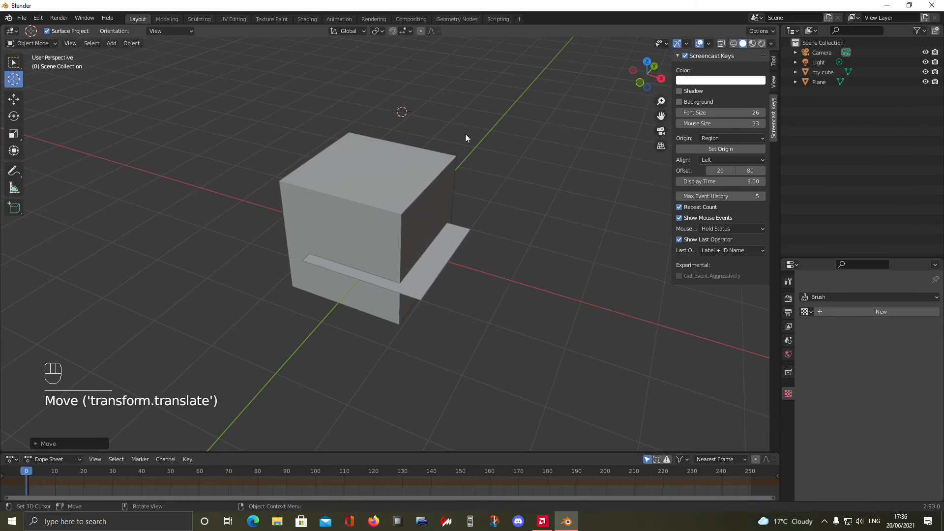
scroll(513, 259, "down", 3)
left_click_drag(513, 258, 467, 308)
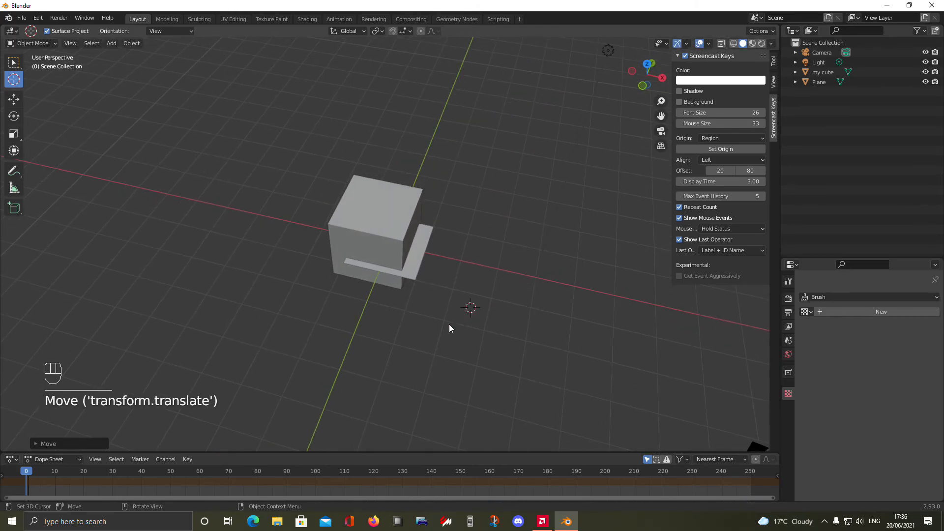
Switch to the Select Box tool and return the 3D cursor to the world origin
left_click(9, 65)
key("shift+s")
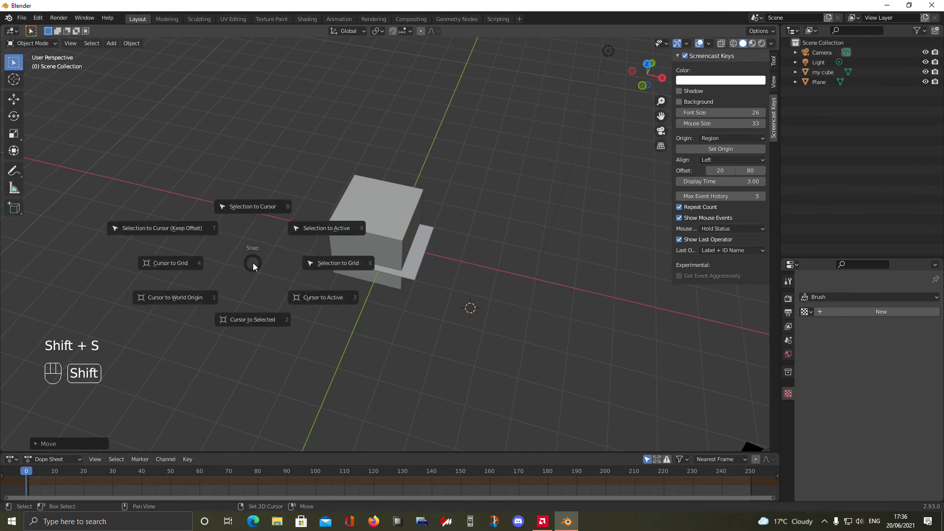
left_click(217, 297)
Select the plane that cuts through the cube and delete it
middle_click_drag(100, 138, 406, 255)
left_click(429, 255)
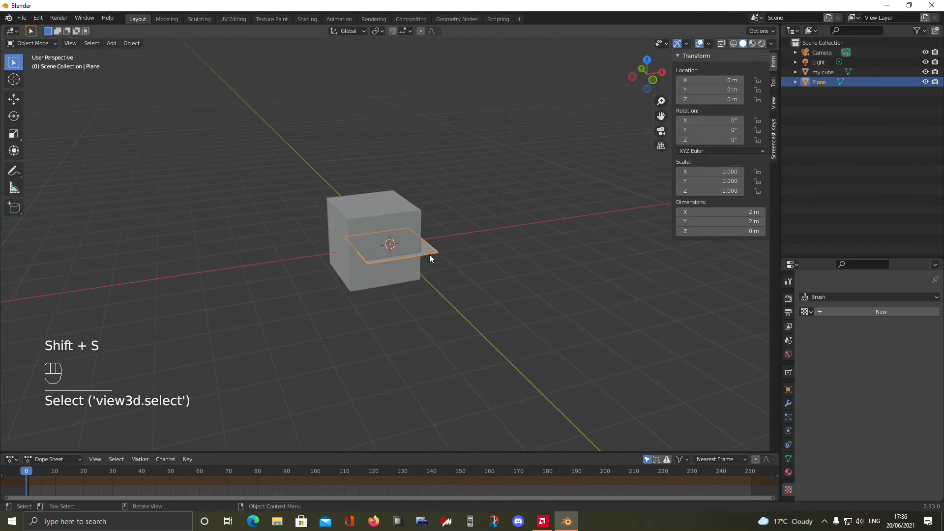
key("x")
left_click(429, 252)
middle_click_drag(474, 266, 91, 87)
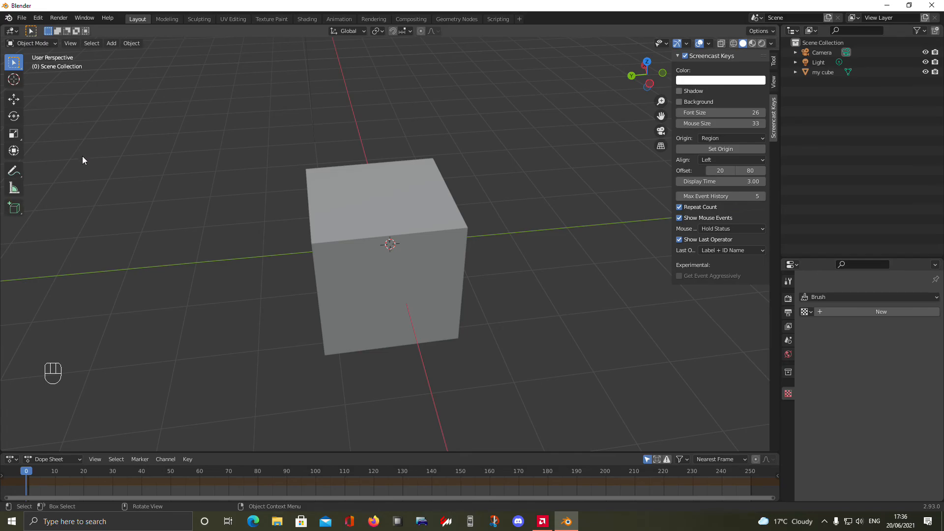
middle_click_drag(253, 175, 24, 104)
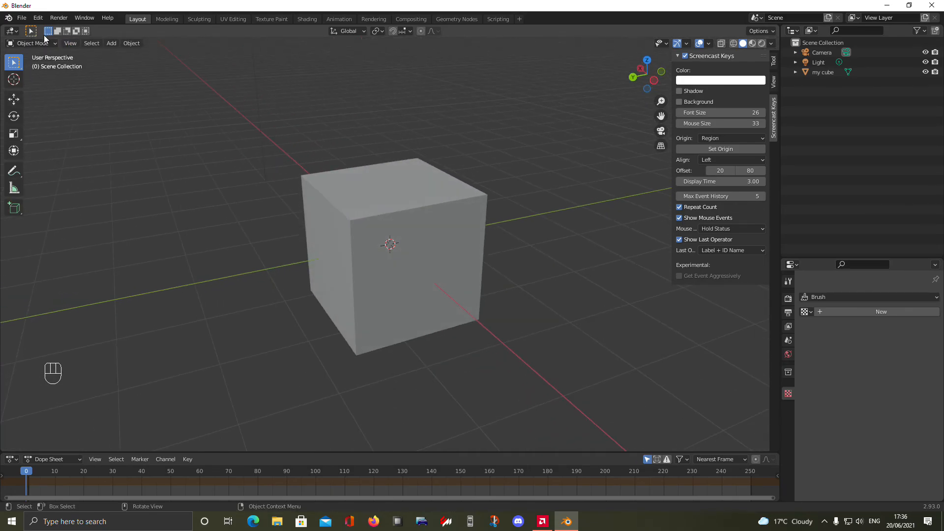
Select my cube and switch it to Edit Mode
left_click(332, 242)
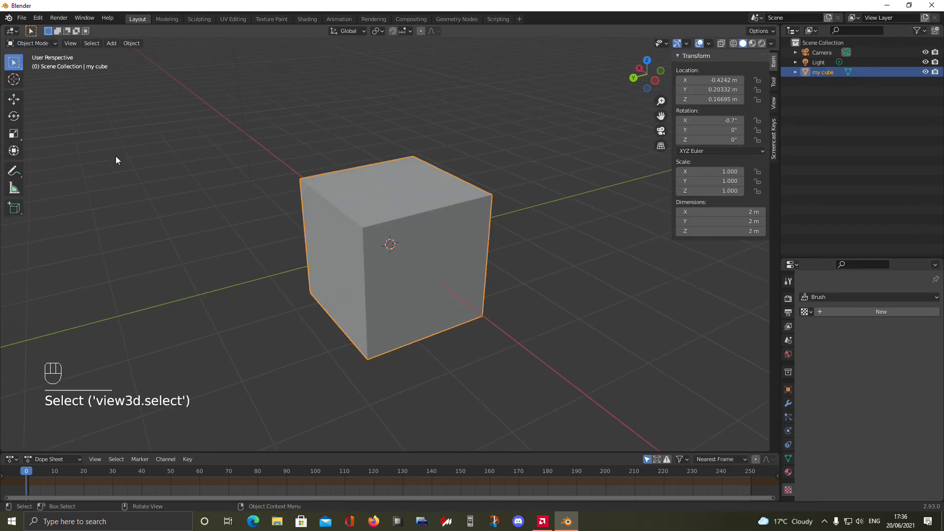
left_click(32, 44)
left_click(23, 65)
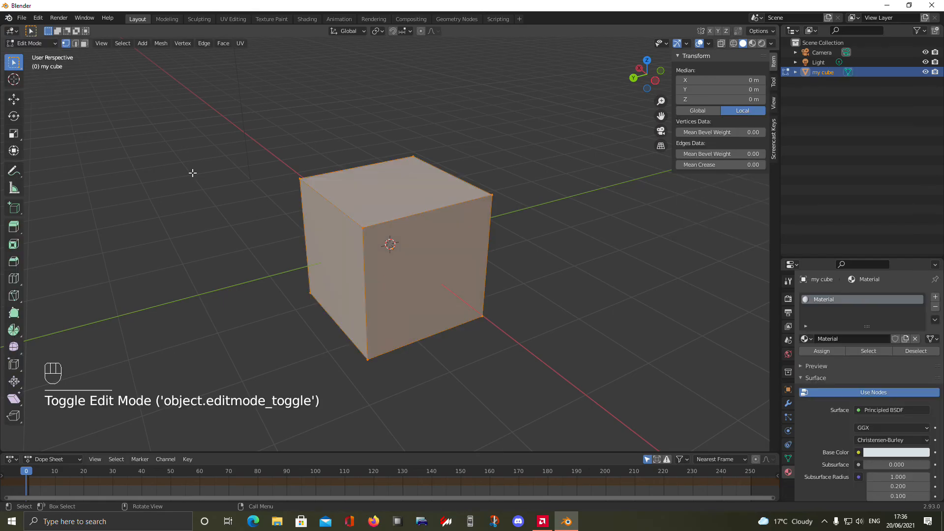
Pull one of the cube's upper corner vertices outward and undo the move
left_click(301, 177)
key("g")
left_click(172, 215)
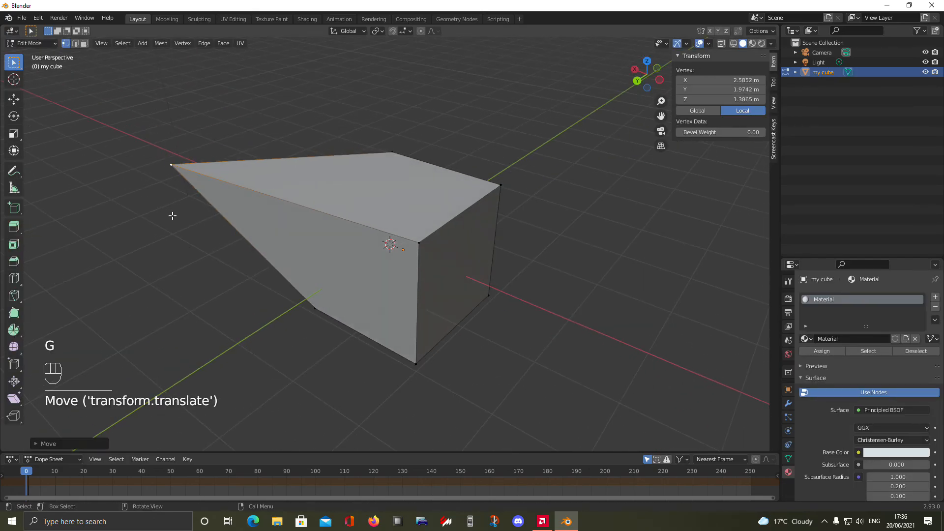
key("ctrl+z")
Return the cube to Object Mode and deselect it
left_click(36, 45)
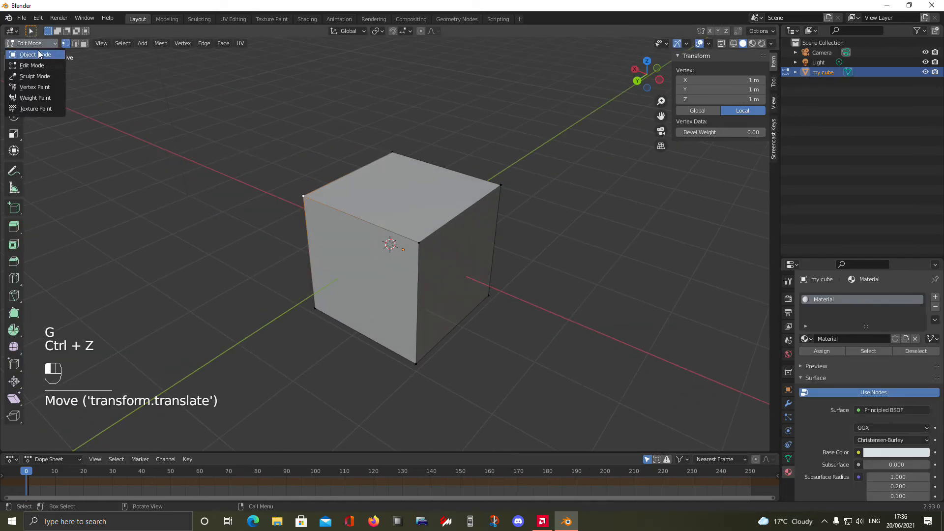
left_click(43, 54)
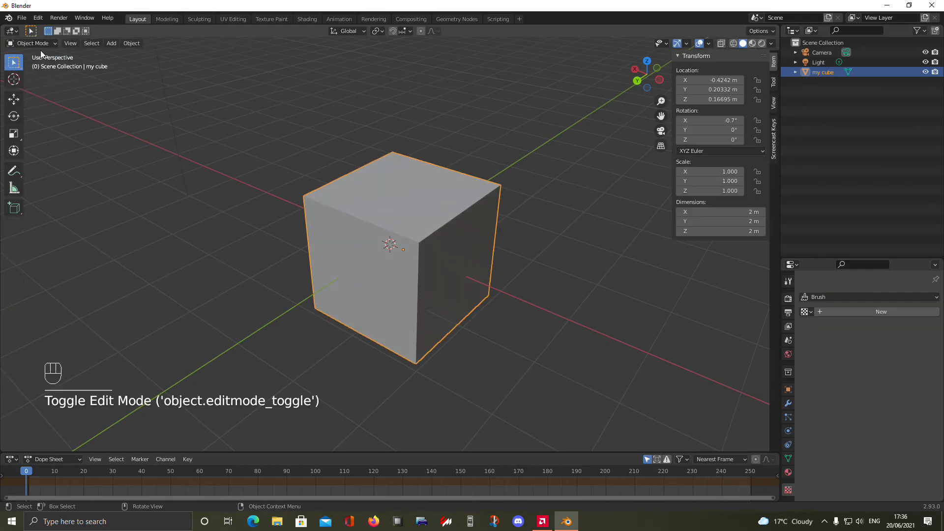
left_click(169, 196)
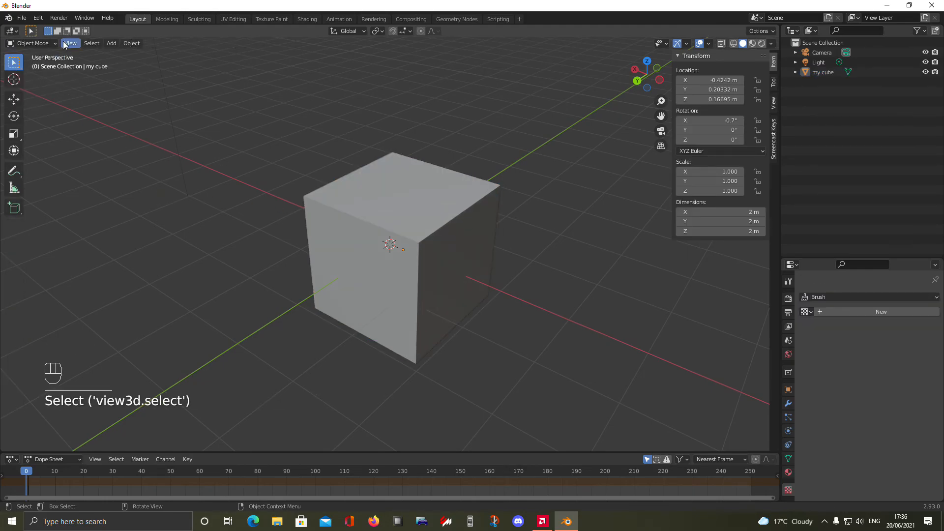
left_click(113, 43)
mouse_move(125, 43)
middle_click_drag(154, 178, 335, 87)
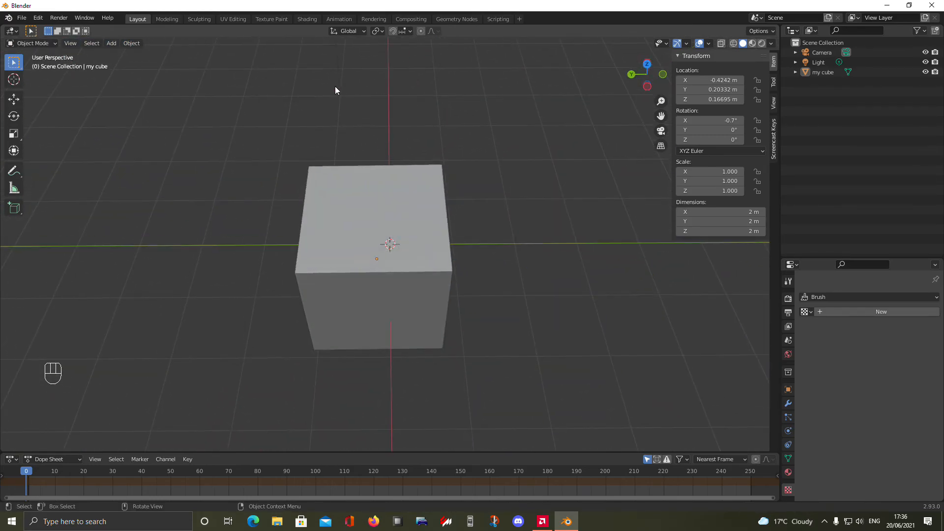
Switch the transform orientation to Local and set it back to Global
left_click(351, 32)
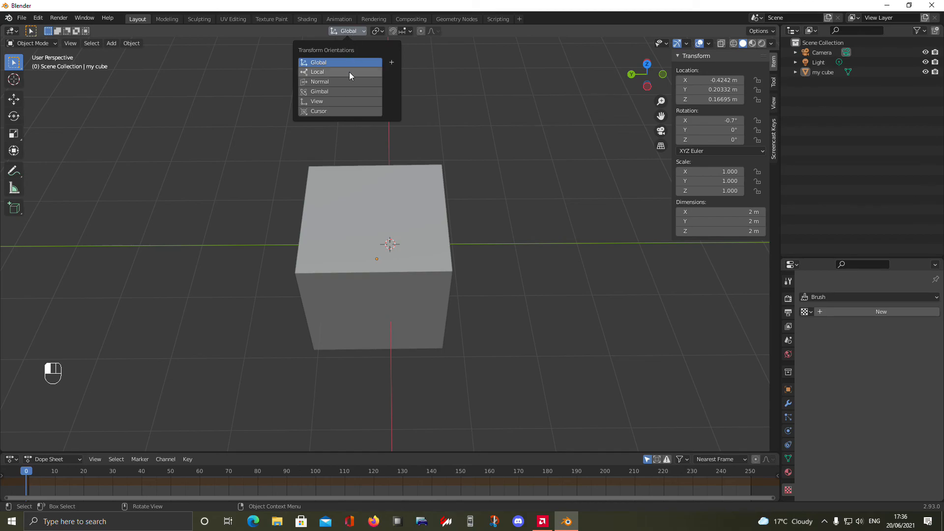
left_click(349, 72)
left_click(348, 31)
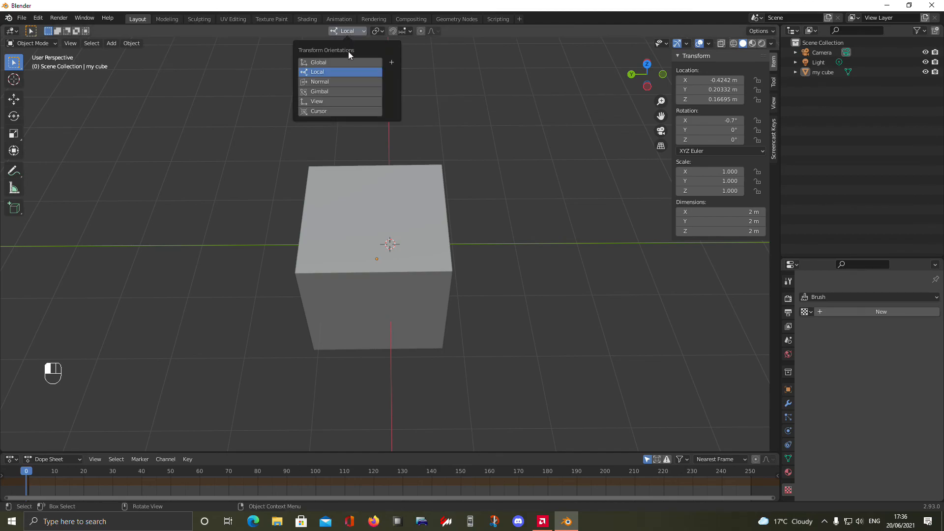
left_click(348, 62)
middle_click_drag(231, 287, 363, 61)
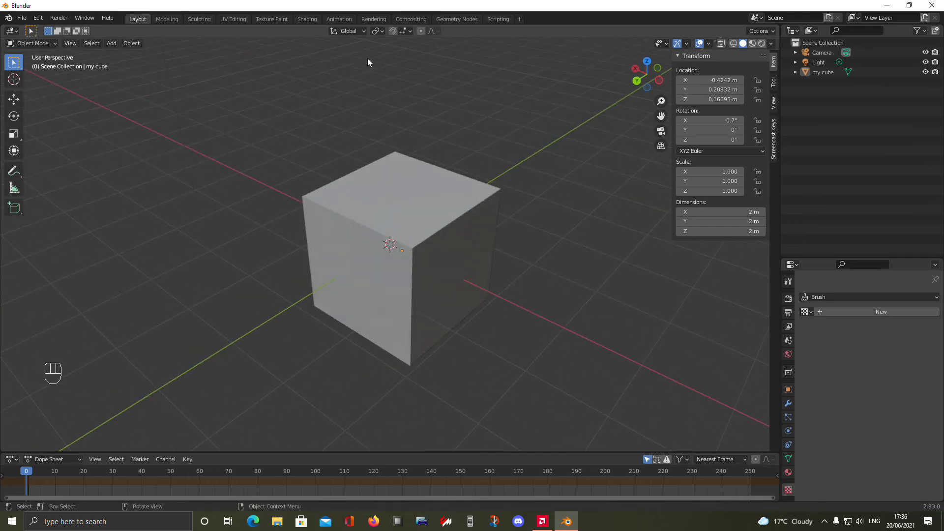
Show the Transform Pivot Point options
left_click(378, 29)
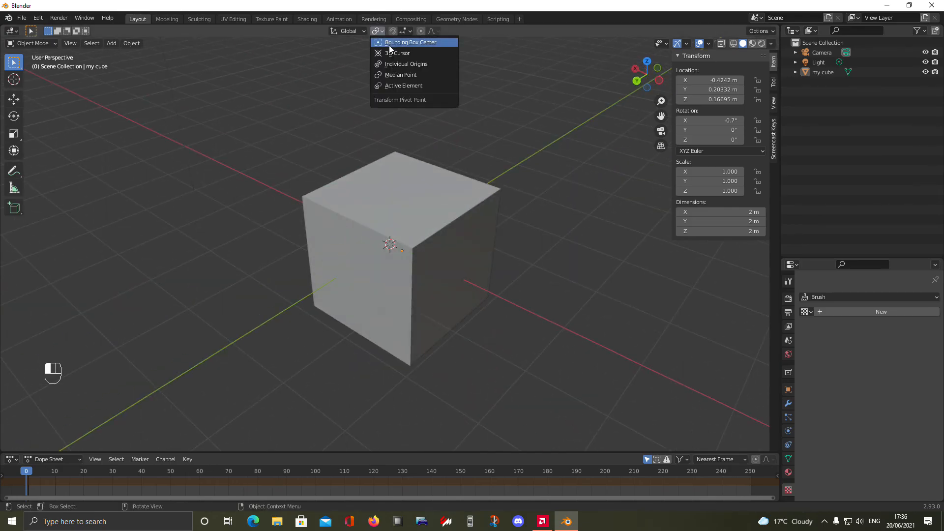
left_click(378, 31)
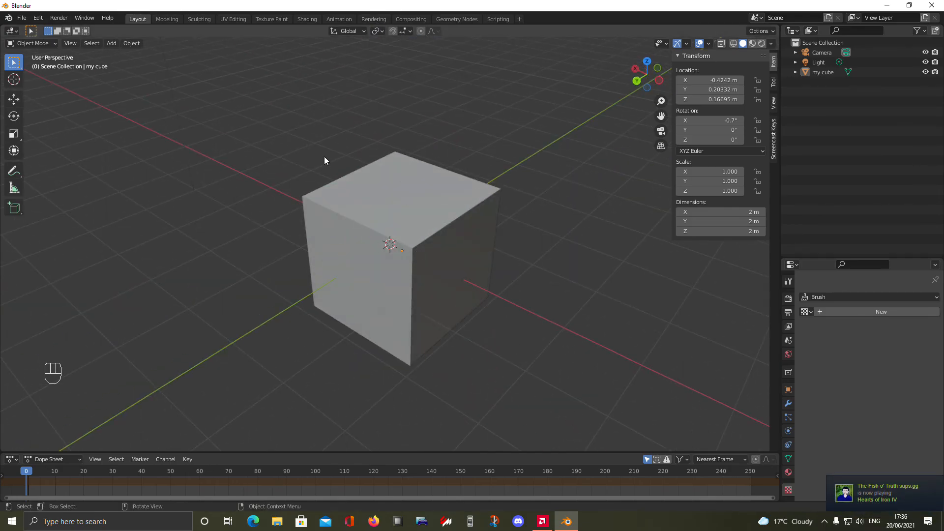
left_click(376, 33)
Select the cube and move it freehand to about X 0.47 m, Y 0.38 m, Z 0.47 m
middle_click_drag(238, 271, 433, 315)
left_click(432, 315)
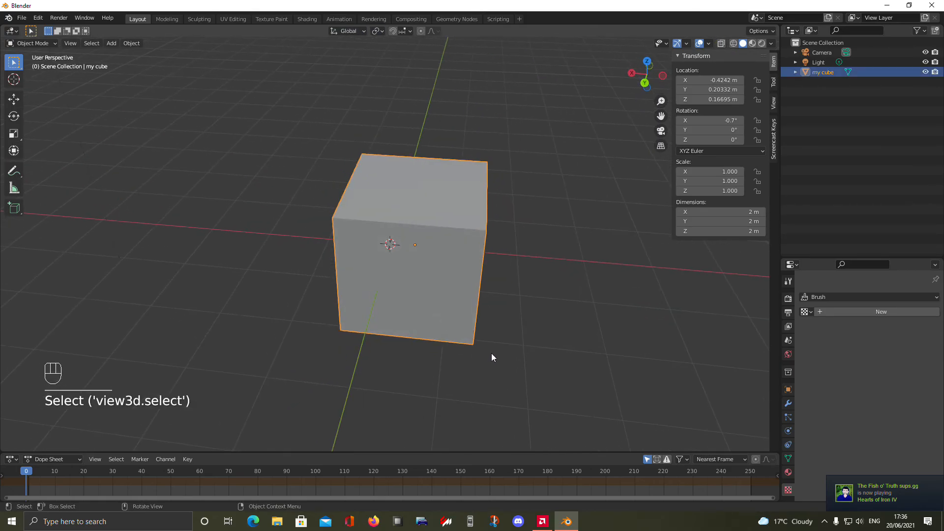
middle_click_drag(491, 353, 476, 341)
key("g")
left_click(400, 287)
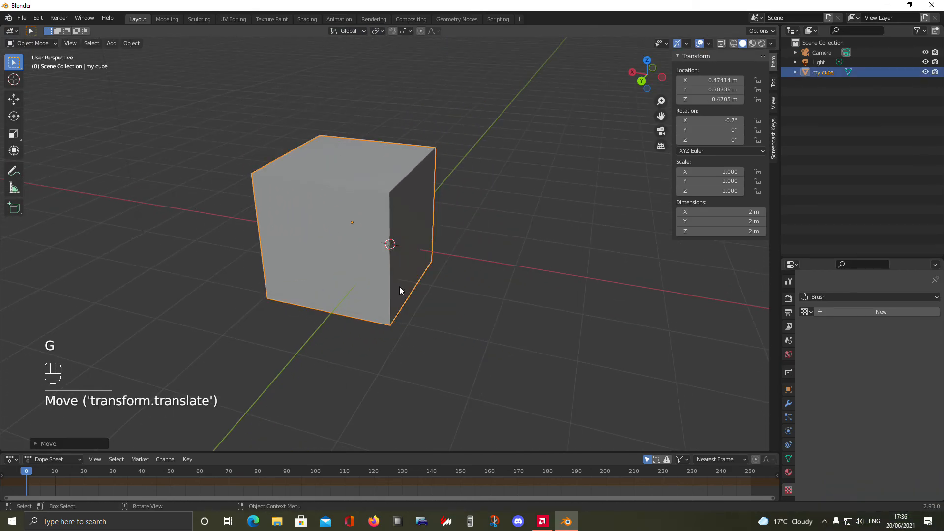
Move the cube away from the world origin to about X 0.06 m, Y 2.73 m, Z 1.29 m, and set the pivot point to 3D Cursor
left_click(377, 32)
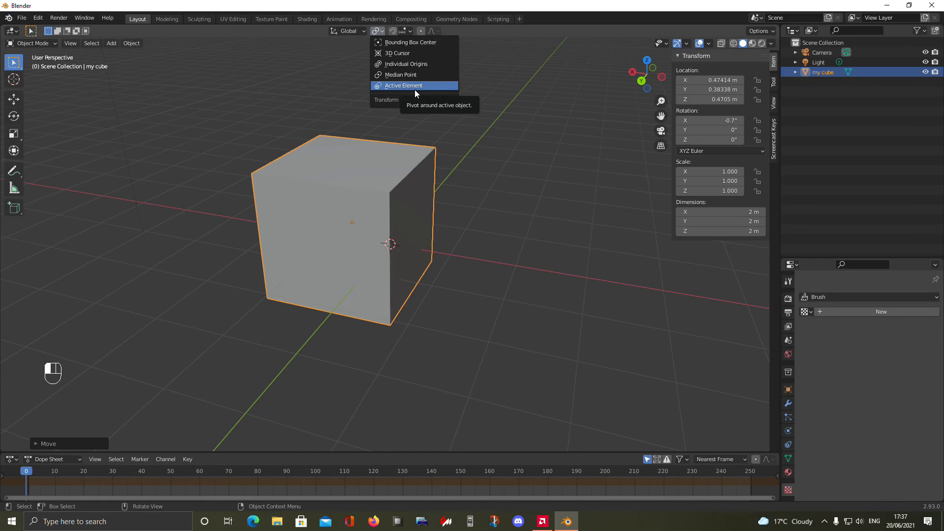
left_click(400, 56)
middle_click_drag(478, 224, 343, 224)
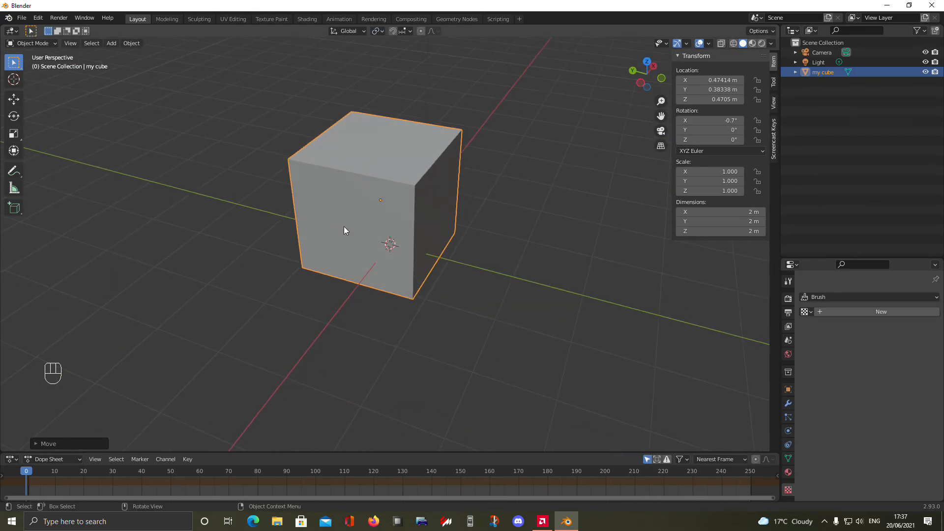
key("g")
left_click(303, 346)
middle_click_drag(291, 348, 327, 322)
left_click(380, 31)
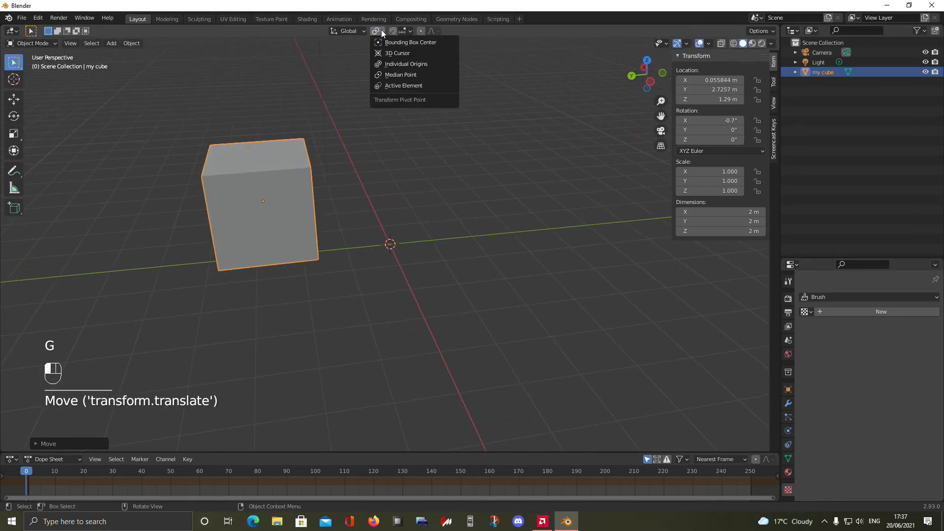
left_click(395, 54)
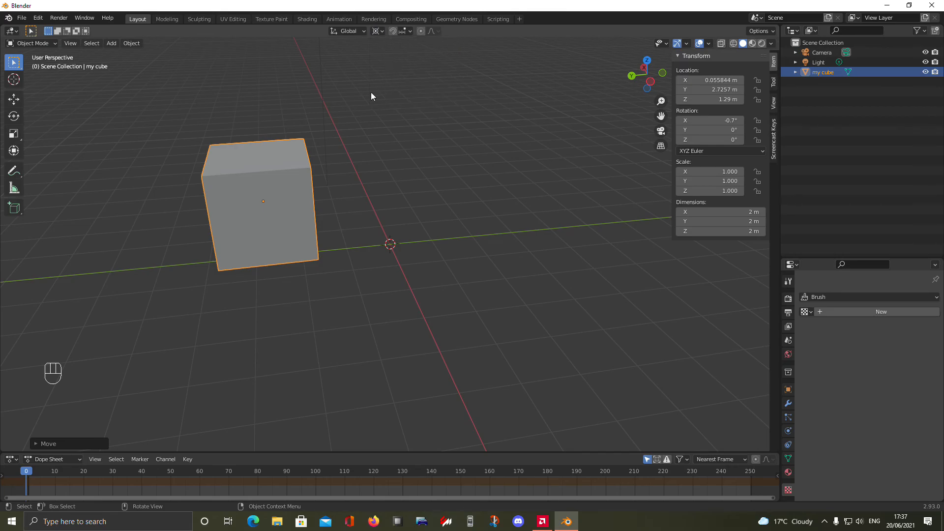
Rotate the cube freehand around the 3D cursor twice and undo the last rotation
key("r")
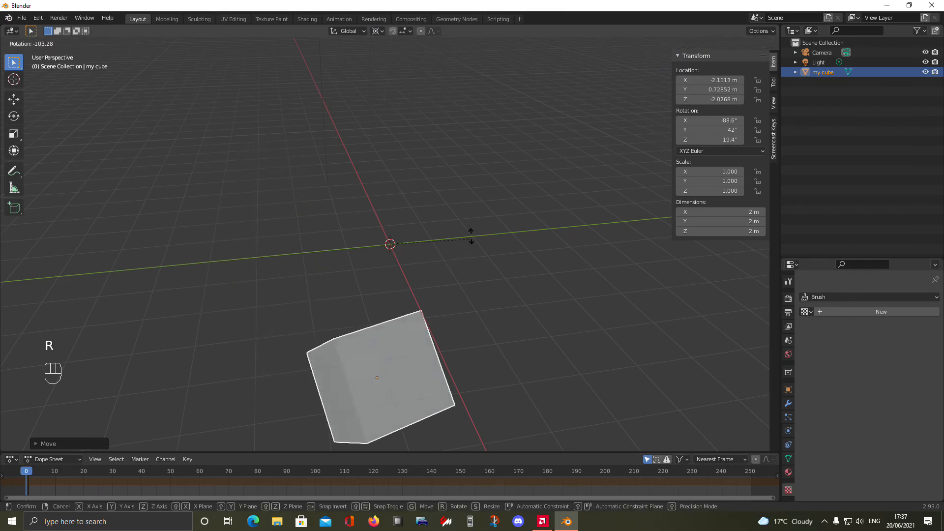
key("r")
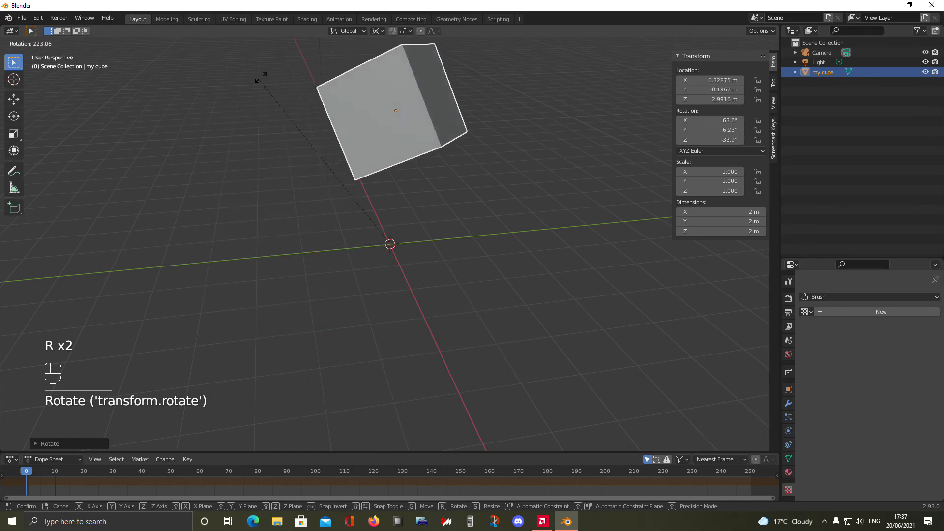
left_click(515, 190)
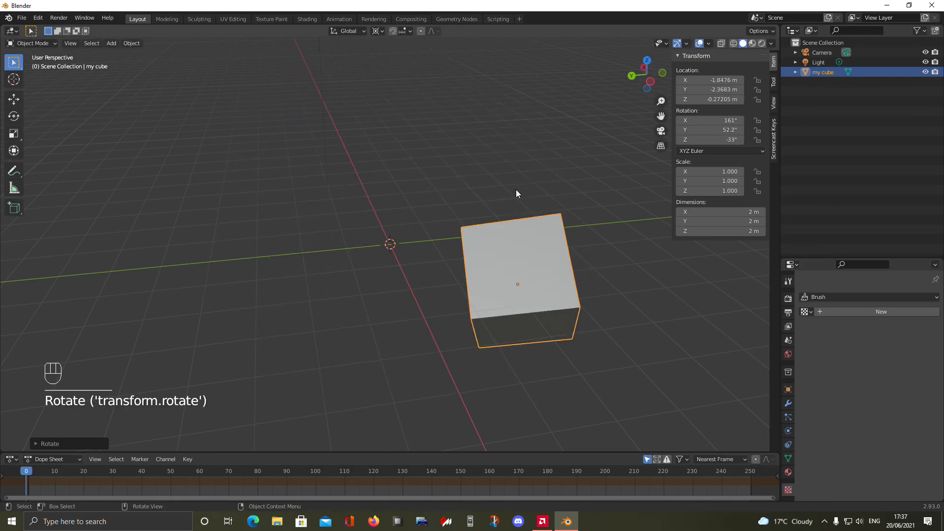
key("ctrl+z")
Set the pivot point to Individual Origins and rotate the cube freehand about its own origin
left_click(377, 31)
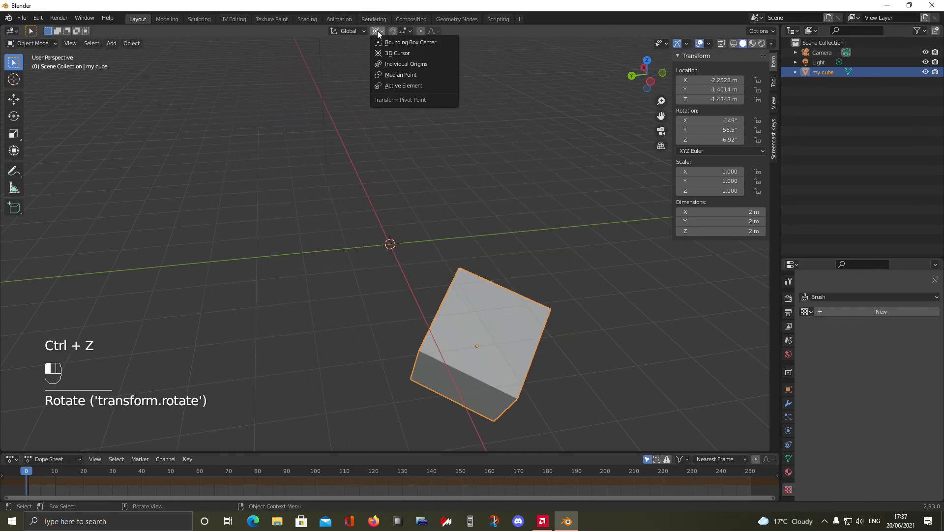
left_click(399, 65)
middle_click_drag(413, 206, 419, 245)
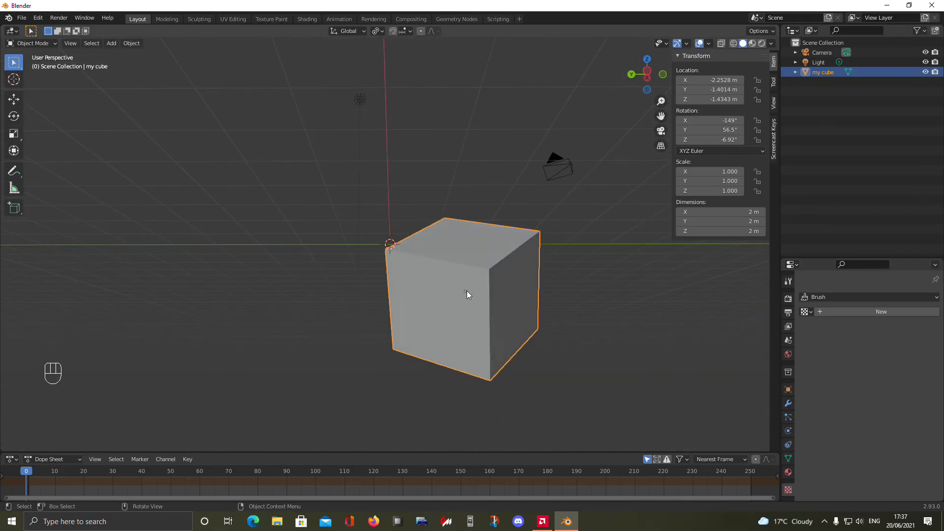
middle_click_drag(461, 289, 552, 338)
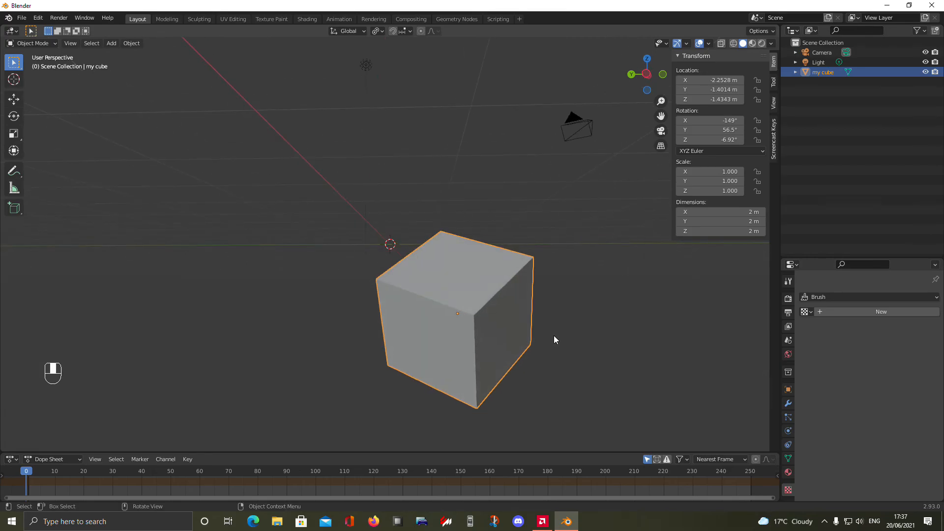
key("r")
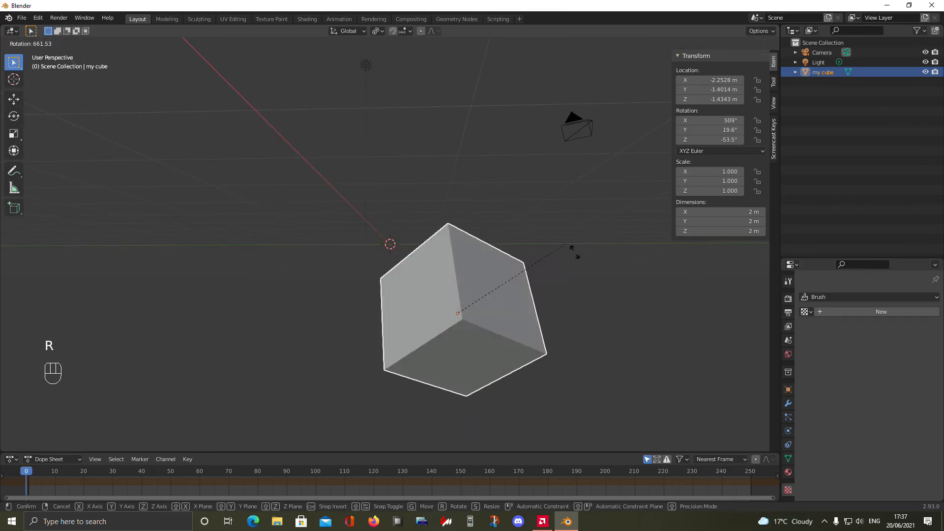
left_click(328, 236)
middle_click_drag(328, 236, 338, 266)
Undo the cube's rotations and deselect the cube
key("ctrl+z")
key("ctrl+z")
key("ctrl+z")
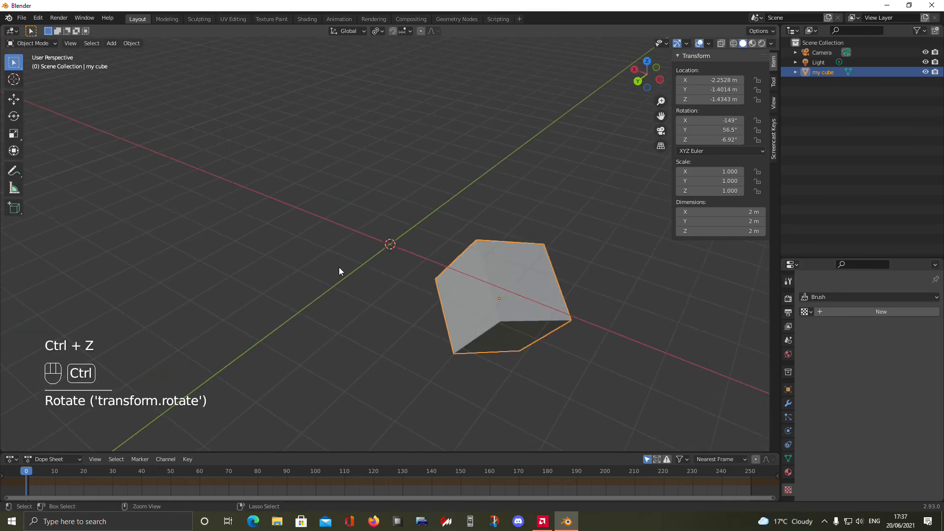
key("ctrl+z")
middle_click_drag(403, 261, 429, 304)
left_click(428, 303)
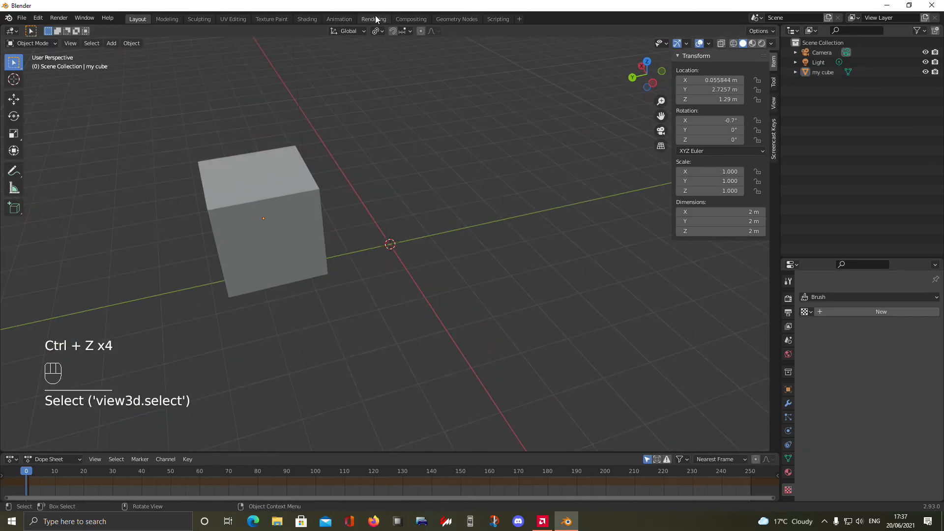
Set the pivot point to Median Point and duplicate the cube, placing the copy across the 3D cursor from the original
left_click(381, 30)
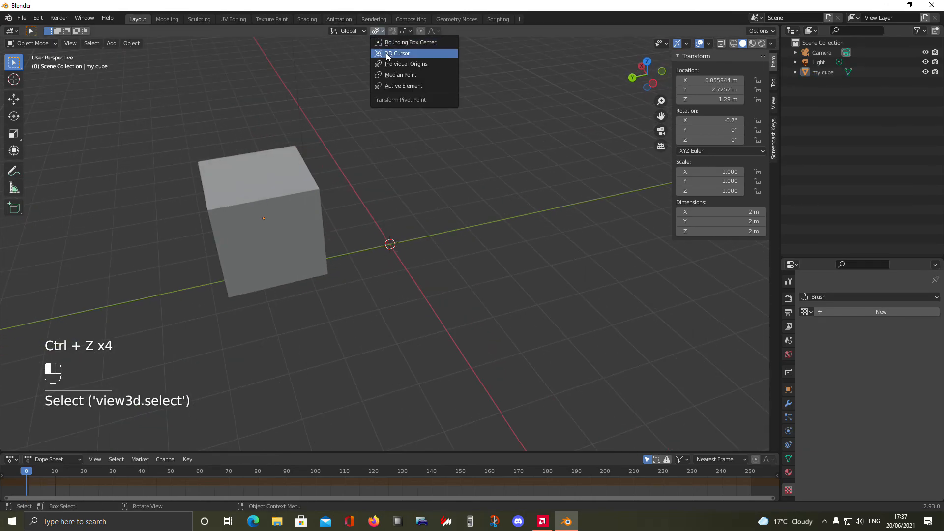
left_click(414, 75)
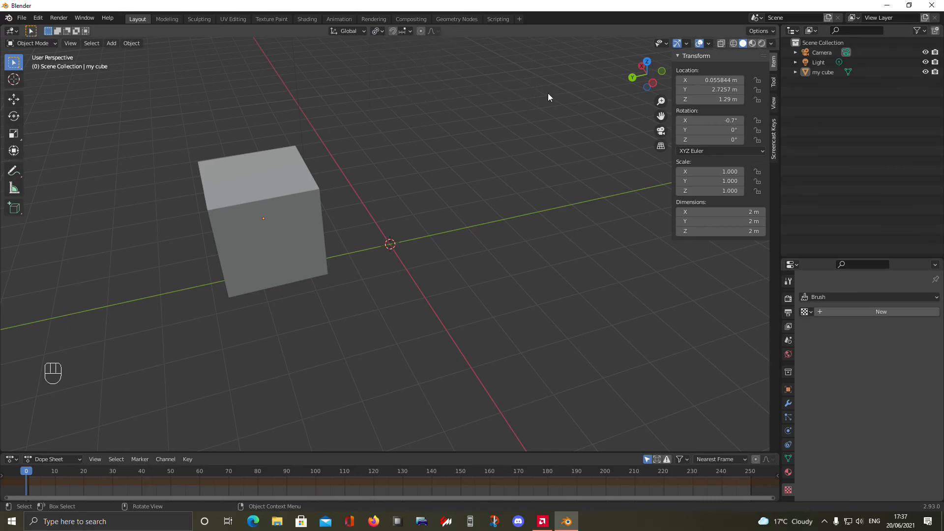
scroll(468, 229, "down", 2)
middle_click_drag(469, 229, 361, 228)
left_click(322, 230)
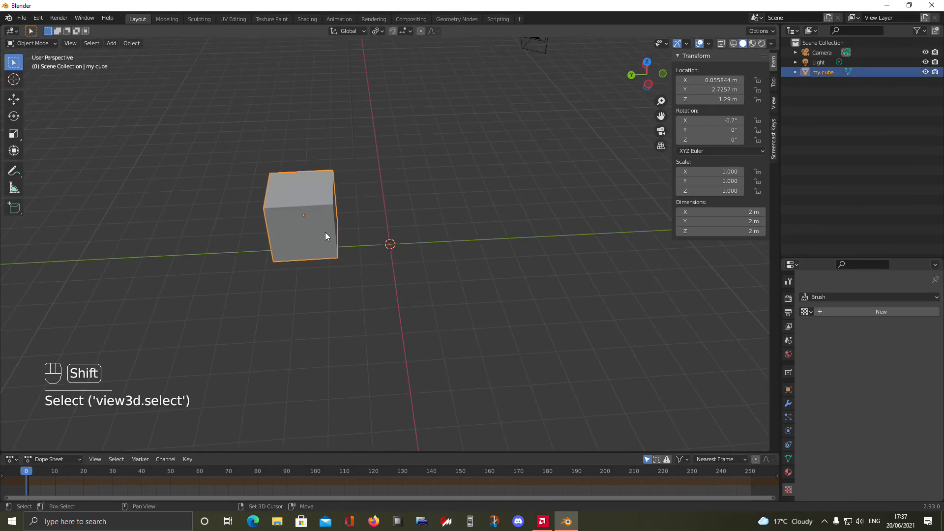
key("shift+d")
left_click(488, 243)
Select both cubes and rotate them together freehand about their median point, undoing the second rotation
left_click(328, 232, "shift")
left_click(378, 31)
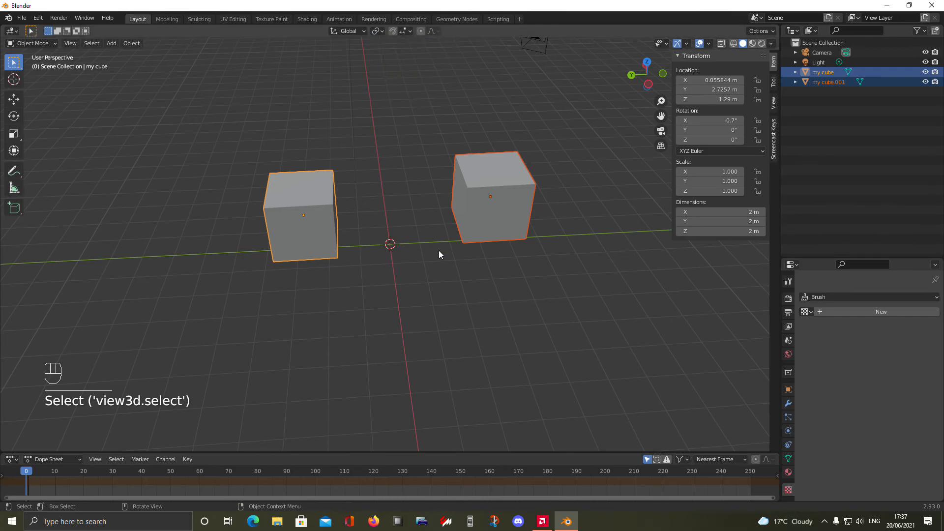
left_click(460, 231)
left_click(316, 221, "shift")
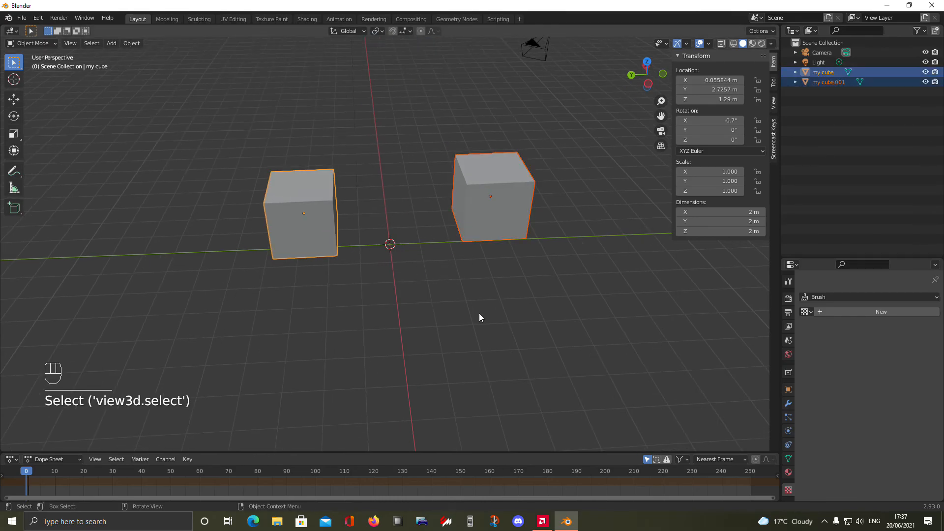
key("r")
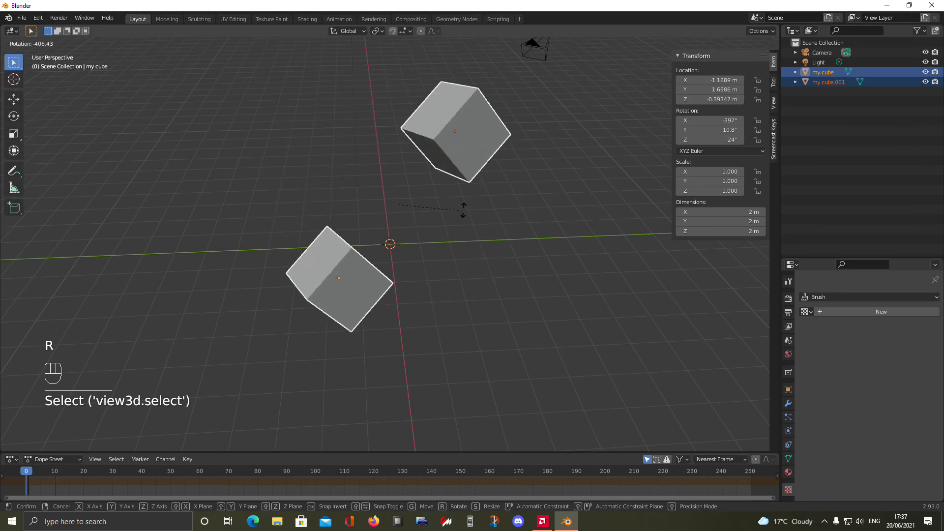
left_click(394, 236)
middle_click_drag(390, 233, 436, 248)
key("r")
left_click(459, 210)
key("ctrl+z")
Set the pivot point to Active Element
left_click(377, 31)
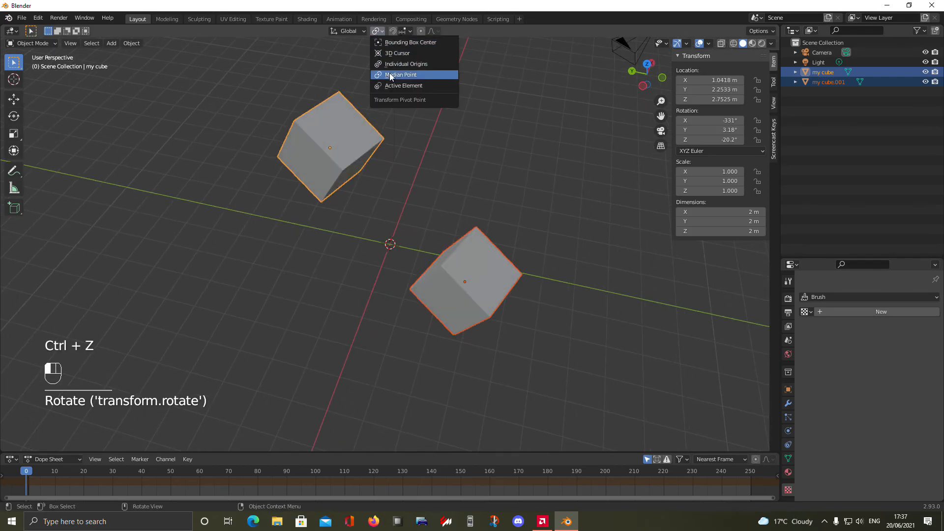
left_click(396, 85)
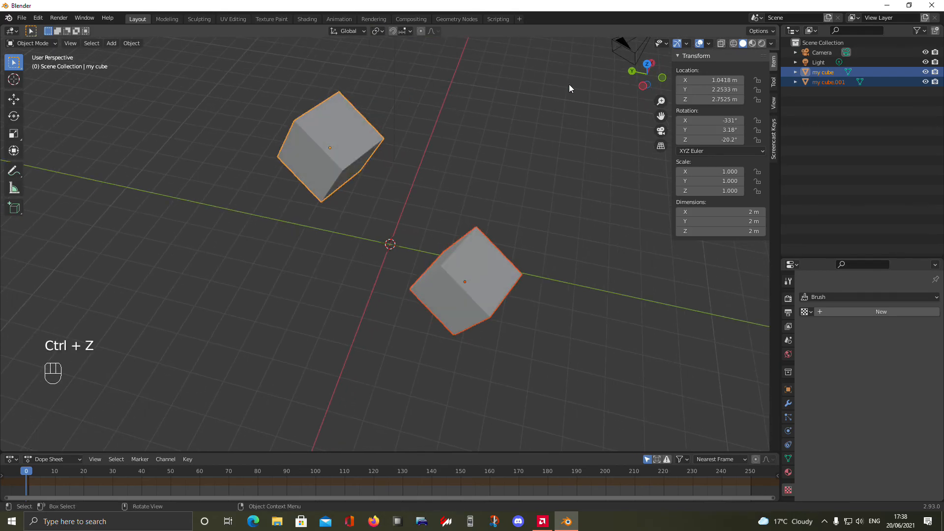
middle_click_drag(514, 196, 521, 175)
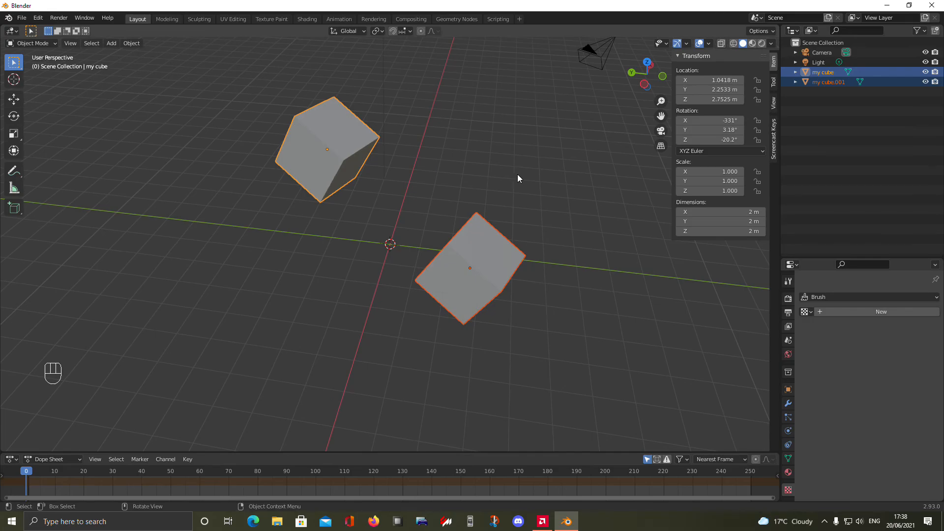
Undo the remaining rotation of both cubes and delete the duplicate cube
key("ctrl+z")
middle_click_drag(329, 286, 428, 162)
left_click(485, 223)
left_click(483, 205)
key("x")
left_click(483, 207)
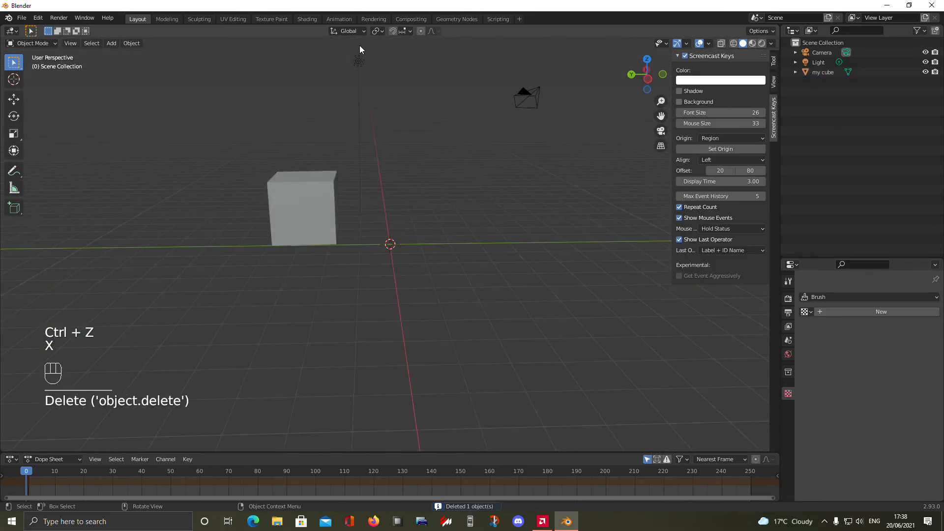
Turn on snapping and set its target to Vertex
left_click(400, 32)
left_click(403, 31)
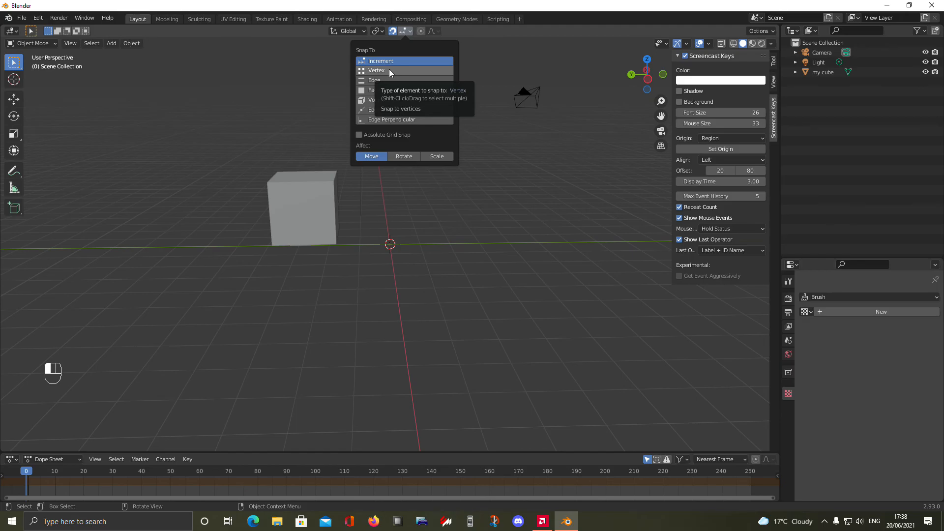
left_click(390, 70)
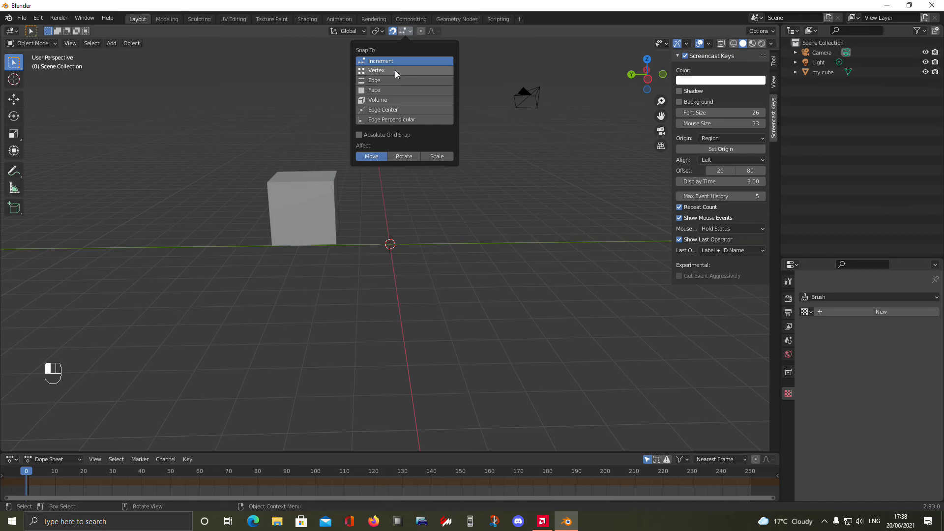
Duplicate the cube and place the copy at about X -0.34 m, Y -3.21 m, Z 1.86 m
middle_click_drag(364, 235, 331, 238)
left_click(331, 235)
key("shift+d")
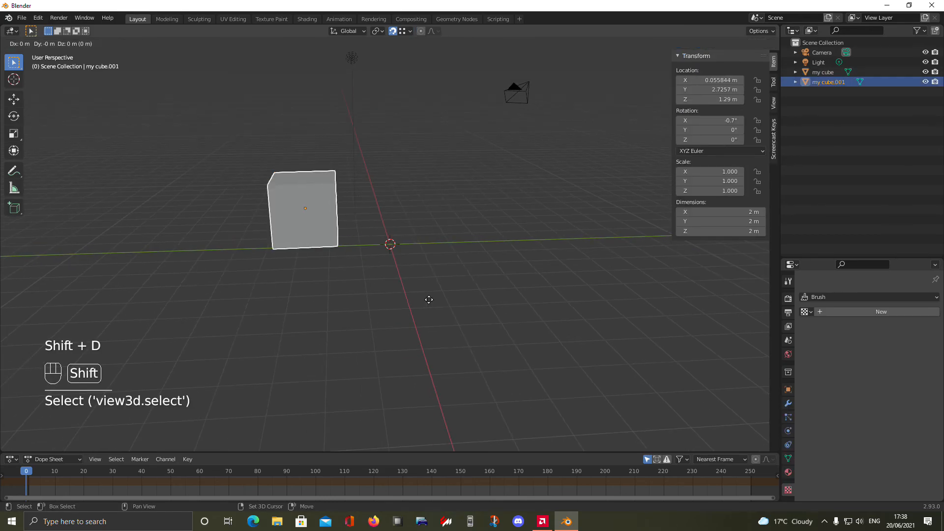
left_click(487, 315)
middle_click_drag(487, 316, 604, 309)
middle_click_drag(254, 304, 390, 265)
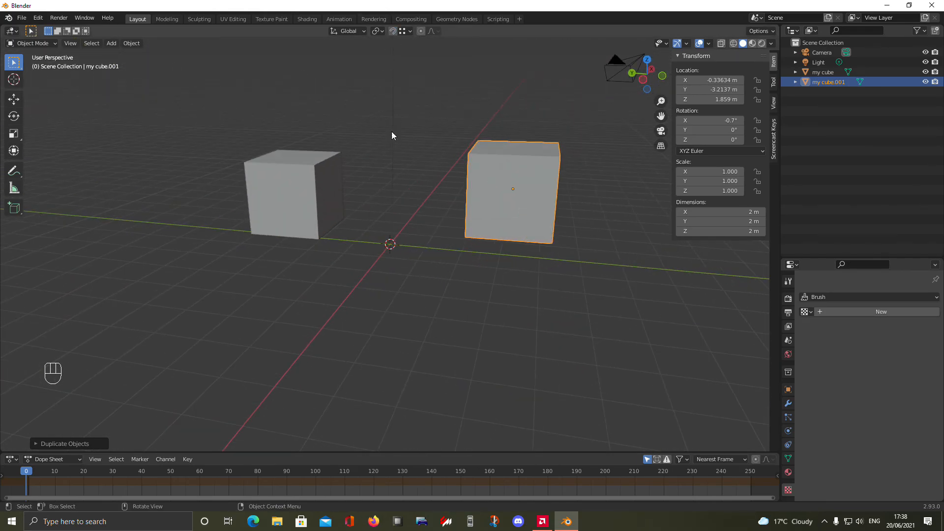
With snapping off, move the duplicate cube beside the original and try to align their facing corners by eye
key("g")
left_click(313, 257)
middle_click_drag(312, 257, 360, 268)
middle_click_drag(301, 248, 436, 234, "shift")
scroll(390, 248, "up", 4)
key("g")
left_click(405, 206)
key("g")
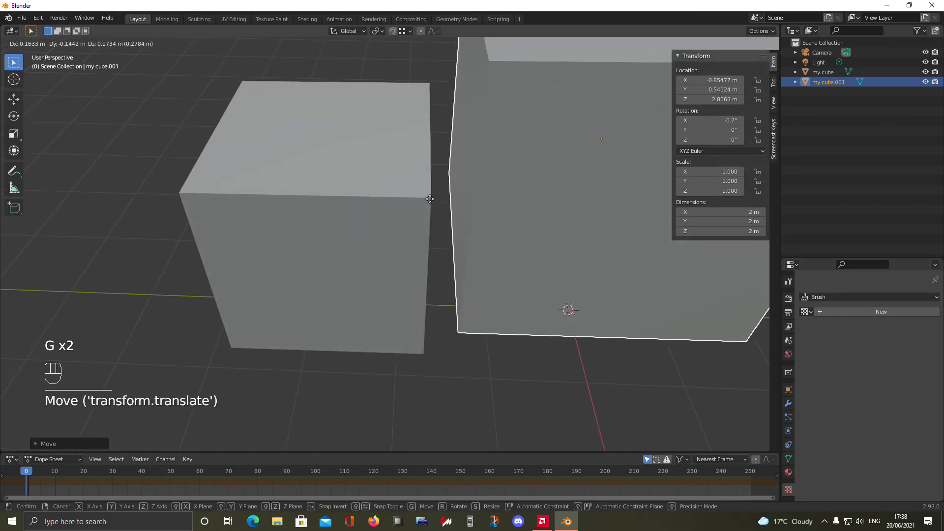
left_click(424, 194)
Try to close the gap between the cubes from other viewing angles, moving the duplicate to about X 0.03 m, Y 0.66 m, Z 1.41 m
scroll(444, 266, "down", 5)
key("g")
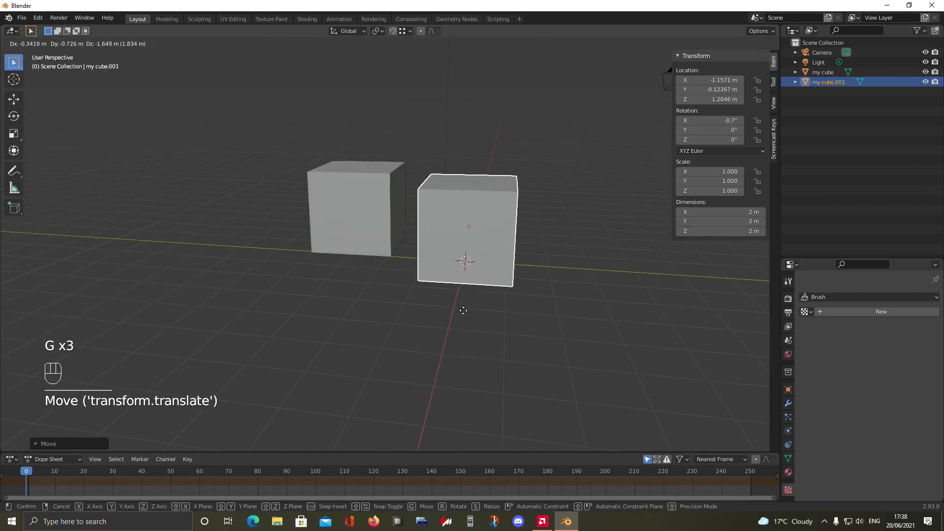
left_click(458, 305)
middle_click_drag(459, 305, 343, 360)
key("g")
left_click(355, 315)
middle_click_drag(355, 315, 441, 264)
key("g")
left_click(383, 275)
key("g")
left_click(358, 329)
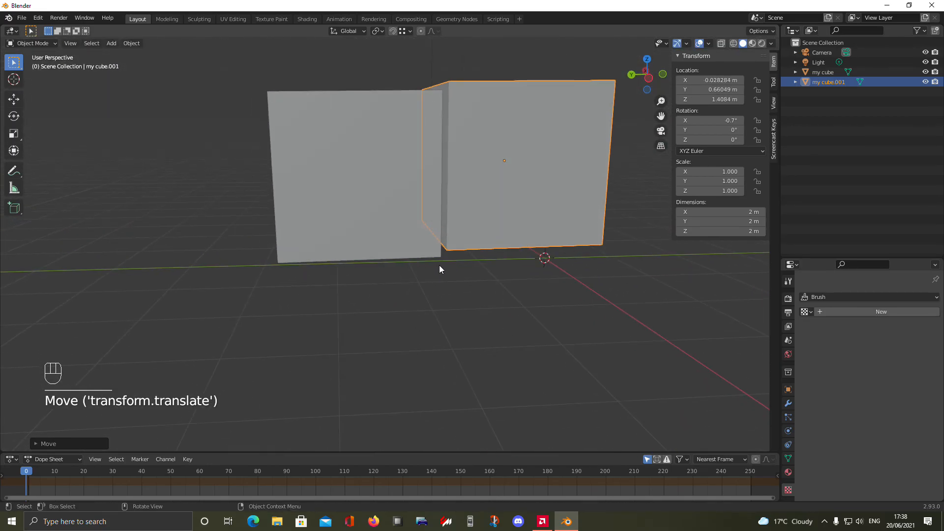
With Vertex snapping on, pull the duplicate cube away, snap its corner to the original cube's corner, and deselect it
middle_click_drag(503, 237, 513, 327)
key("g")
left_click(654, 359)
key("g")
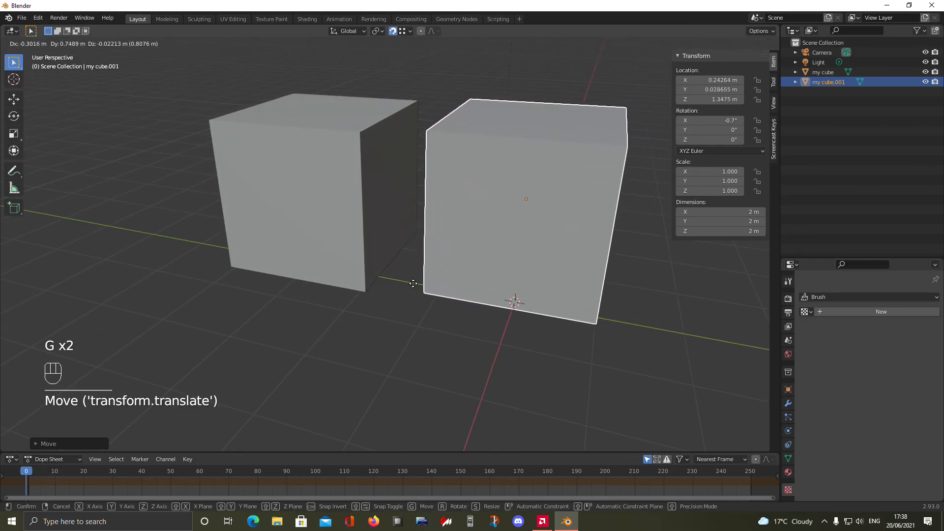
left_click(367, 287)
left_click(249, 399)
middle_click_drag(249, 400, 352, 392)
Inspect the seam between the two adjoining cubes up close and from several angles
key("Tab")
key("Tab")
scroll(415, 389, "down", 3)
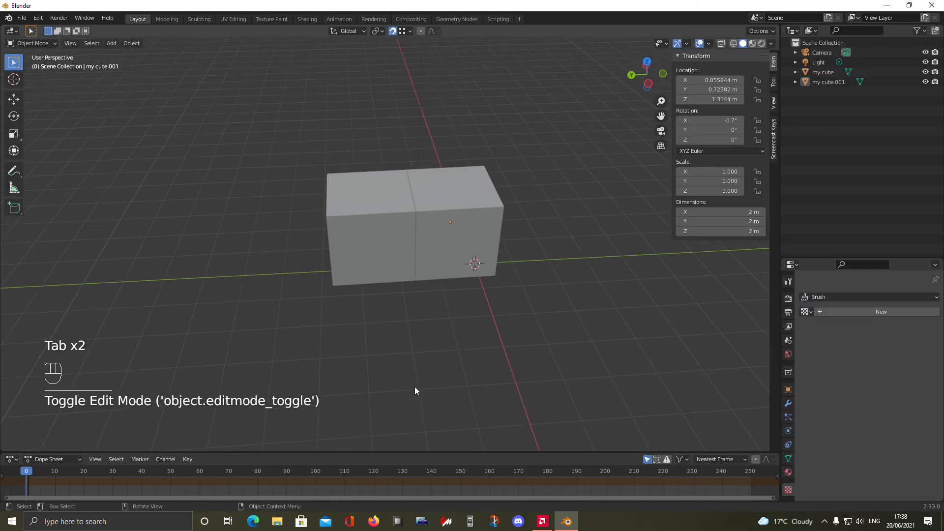
middle_click_drag(413, 385, 390, 364)
scroll(391, 365, "up", 5)
scroll(386, 344, "up", 4)
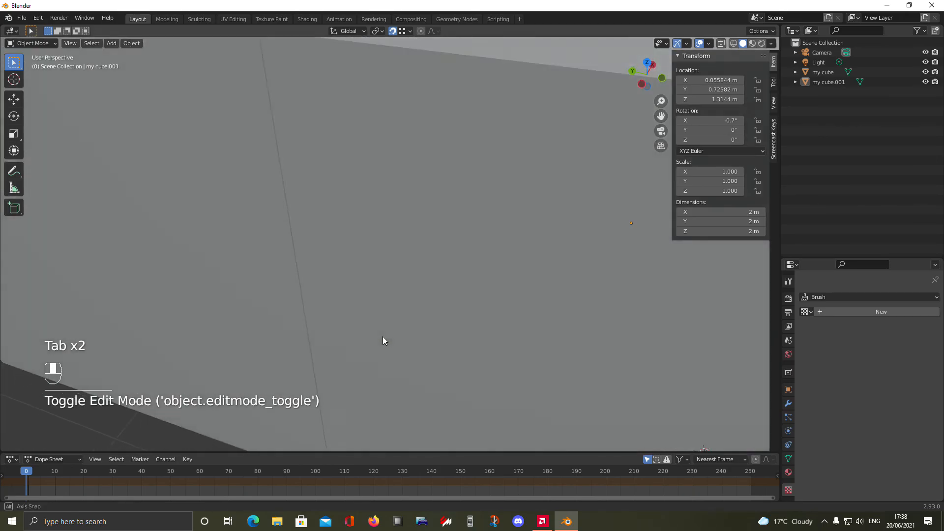
middle_click_drag(385, 323, 401, 311)
scroll(400, 324, "down", 6)
scroll(418, 197, "up", 2)
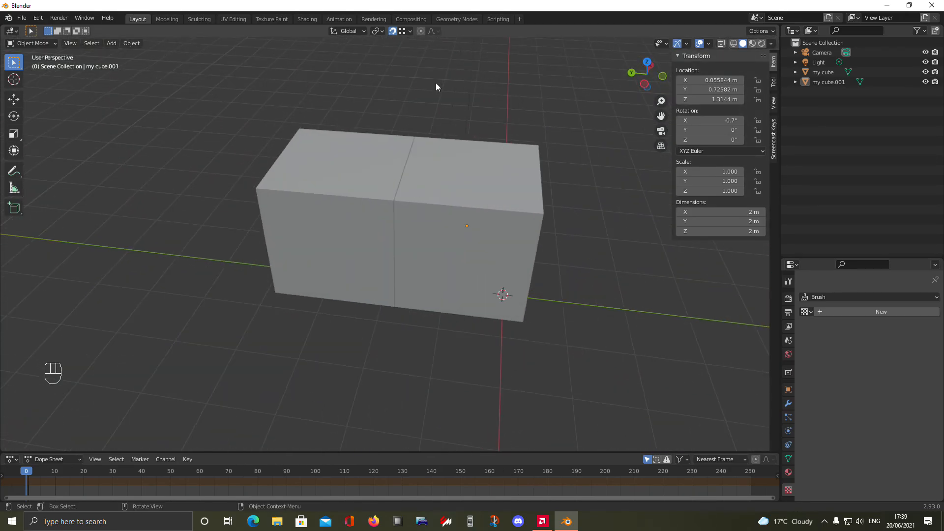
Move the duplicate cube away to about X 0.28 m, Y -0.36 m, Z 1.35 m and set the snap target to Edge
left_click(455, 193)
key("g")
left_click(380, 35)
left_click(403, 34)
left_click(393, 81)
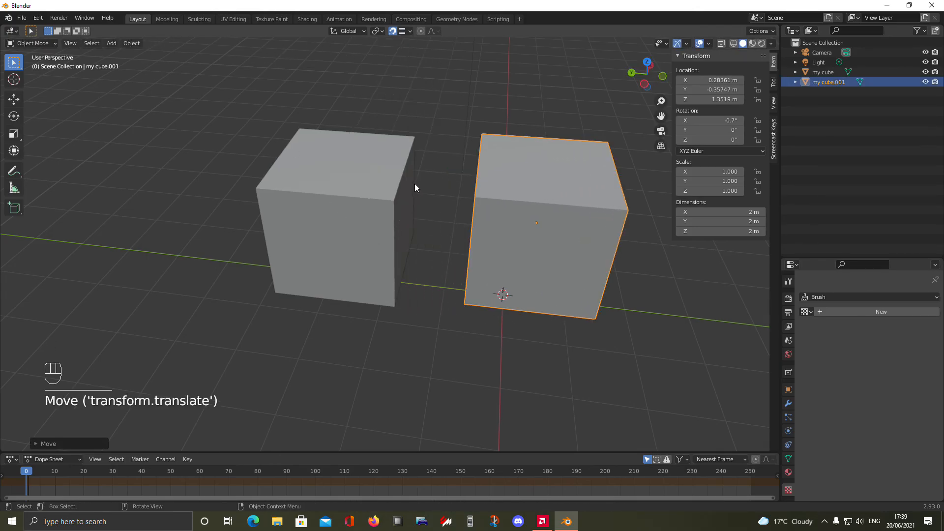
Move the duplicate cube with Edge snapping along the original's edges to about X 0.06 m, Y 2.72 m, Z 0.73 m
key("g")
left_click(377, 177)
middle_click_drag(376, 178, 339, 148)
key("g")
left_click(333, 181)
key("g")
left_click(445, 142)
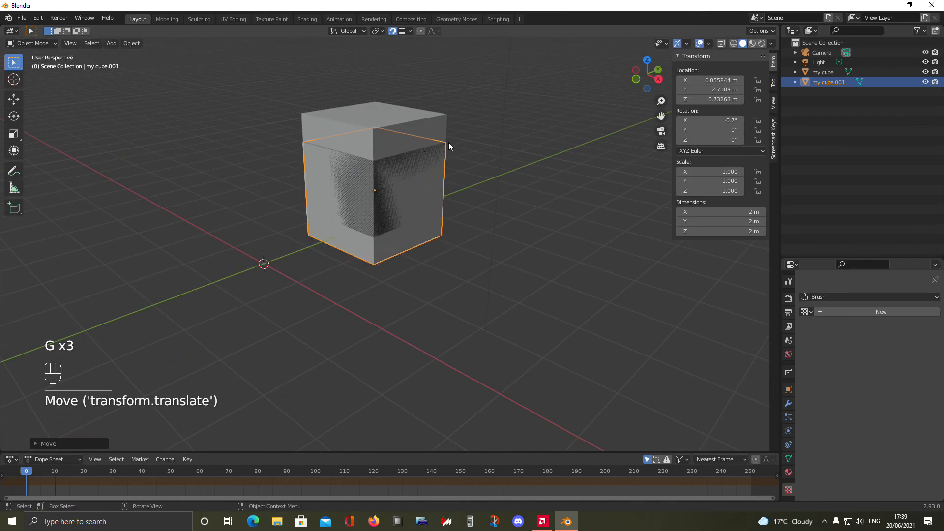
Snap the duplicate cube to other edges of the original, leave it at about X 0.06 m, Y 0.72 m, Z 0.49 m, and deselect it
middle_click_drag(449, 142, 372, 134)
key("g")
left_click(380, 133)
key("g")
key("g")
left_click(368, 182)
middle_click_drag(367, 182, 415, 30)
left_click(415, 30)
Set the snap target to Face
left_click(403, 31)
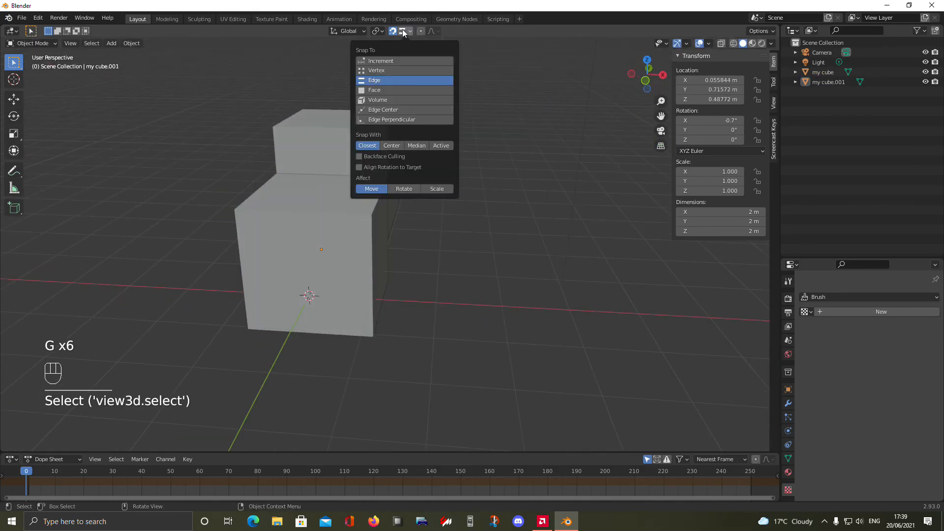
left_click(388, 89)
middle_click_drag(388, 89, 333, 229)
Select the duplicate cube and move it with Face snapping against the original to about X 0.06 m, Y 2.32 m, Z 0.37 m
middle_click_drag(402, 224, 487, 220)
left_click(487, 220)
key("g")
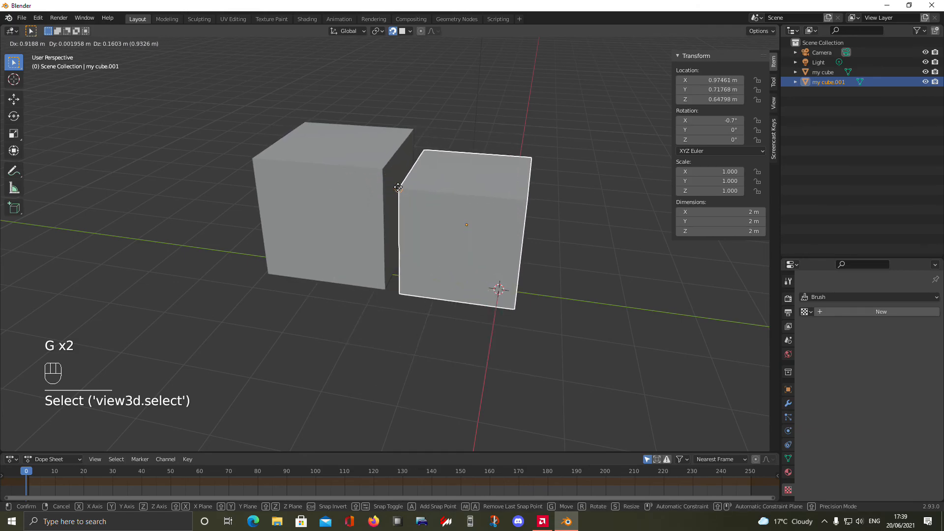
left_click(398, 189)
key("g")
left_click(459, 251)
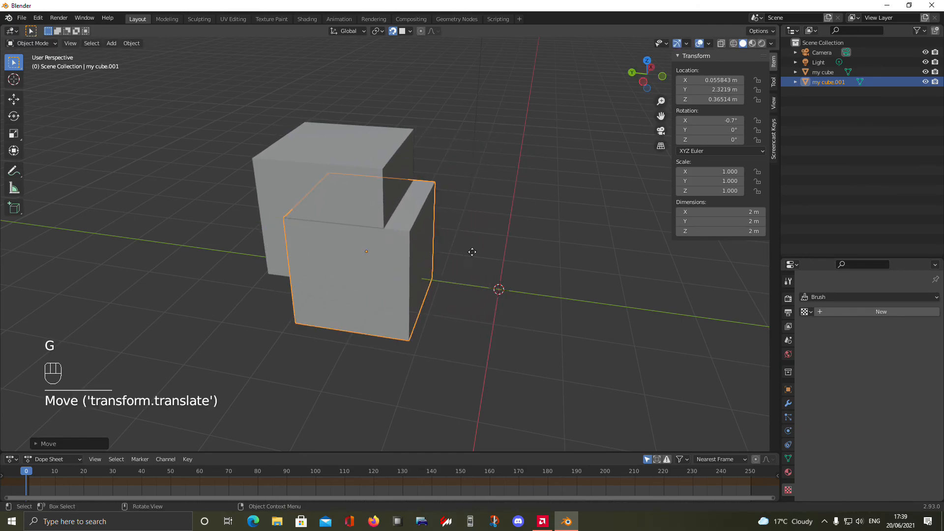
Move the duplicate cube with Face snapping and again with Volume snapping, leaving it at about X 1.02 m, Y -1.91 m, Z 0.09 m
key("g")
left_click(594, 216)
left_click(401, 31)
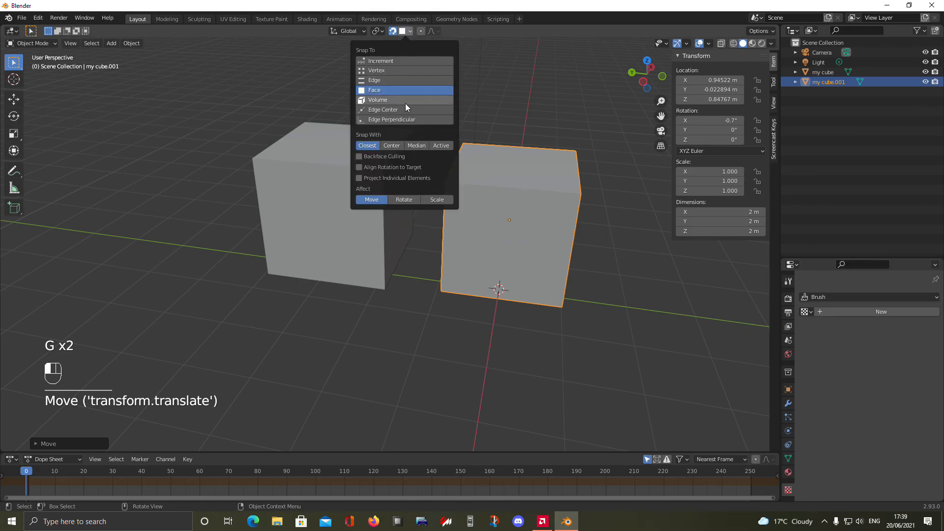
left_click(405, 103)
key("g")
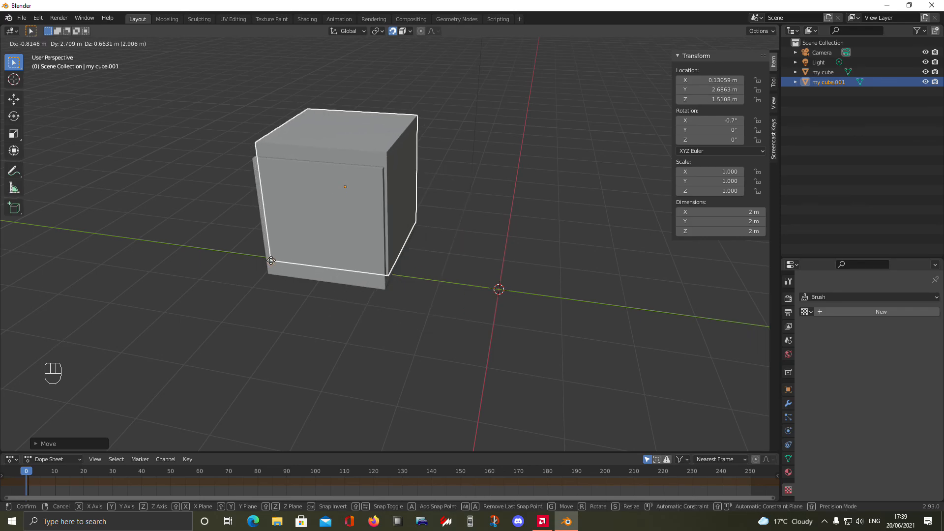
left_click(481, 293)
Set the snap target to Increment and move the duplicate cube further along X in the front view
left_click(406, 31)
left_click(406, 31)
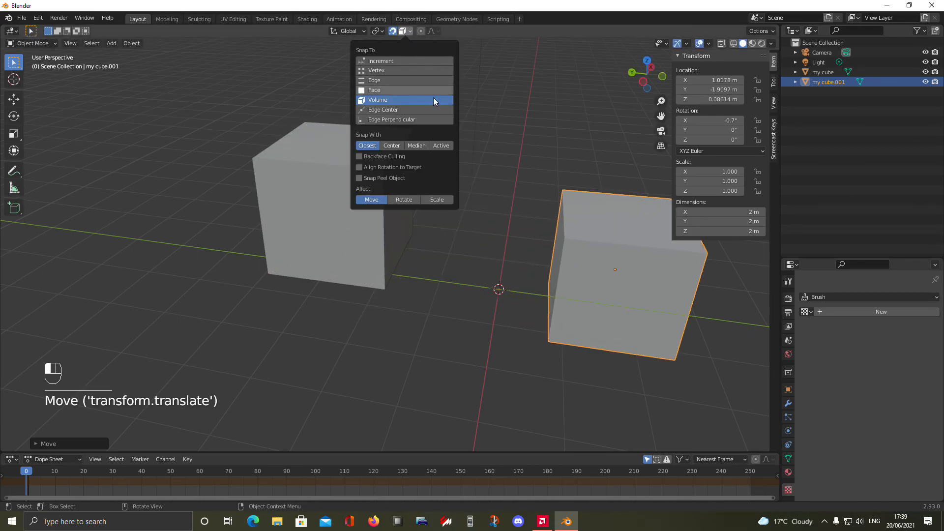
left_click(403, 62)
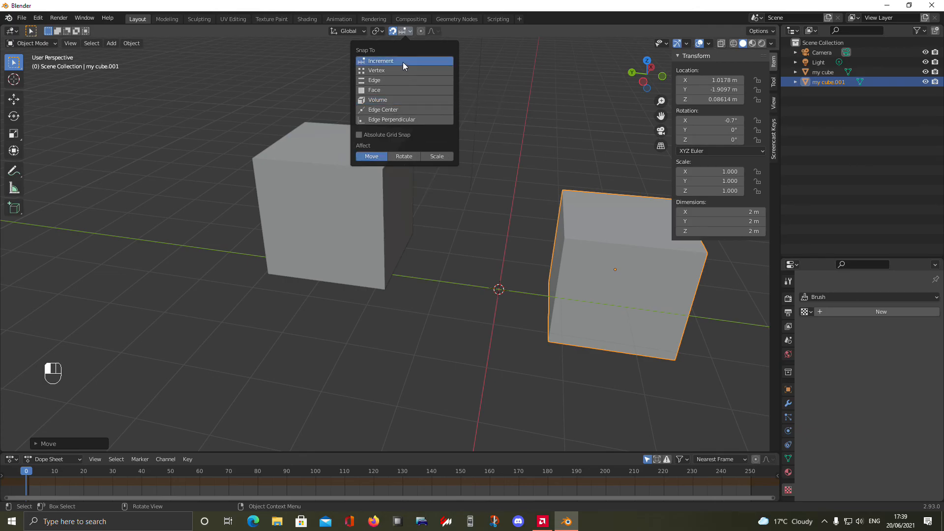
middle_click_drag(730, 326, 547, 335)
key("KP_1")
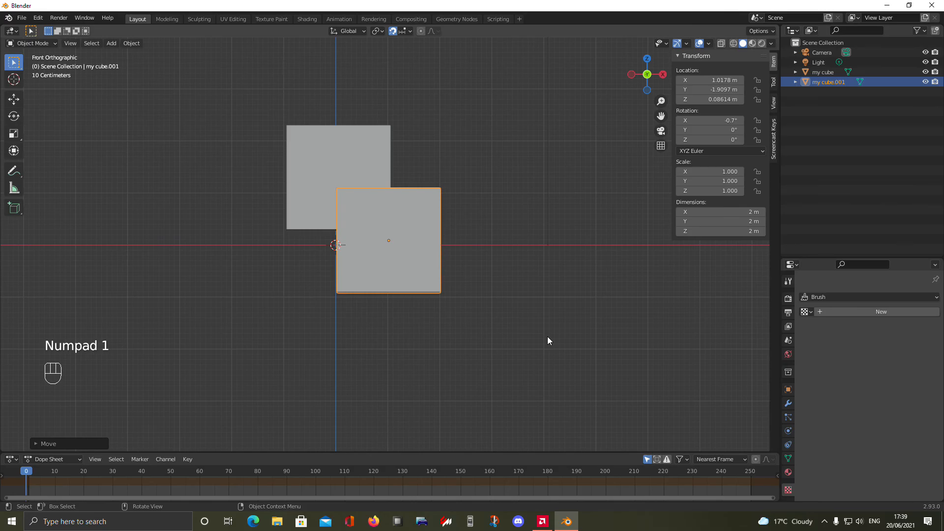
key("g")
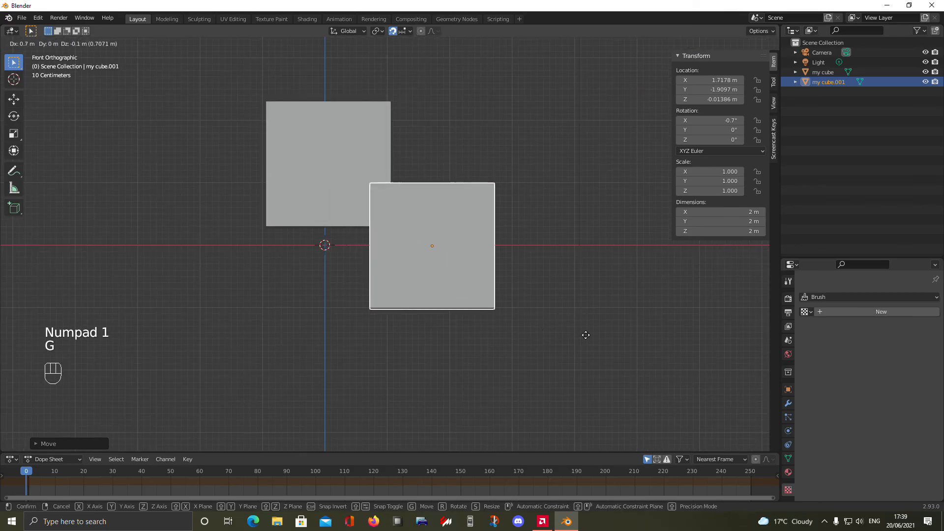
left_click(657, 329)
Move the duplicate cube with Increment snapping to about X 2.12 m, Z 0.49 m and turn snapping off
scroll(657, 335, "up", 5)
key("g")
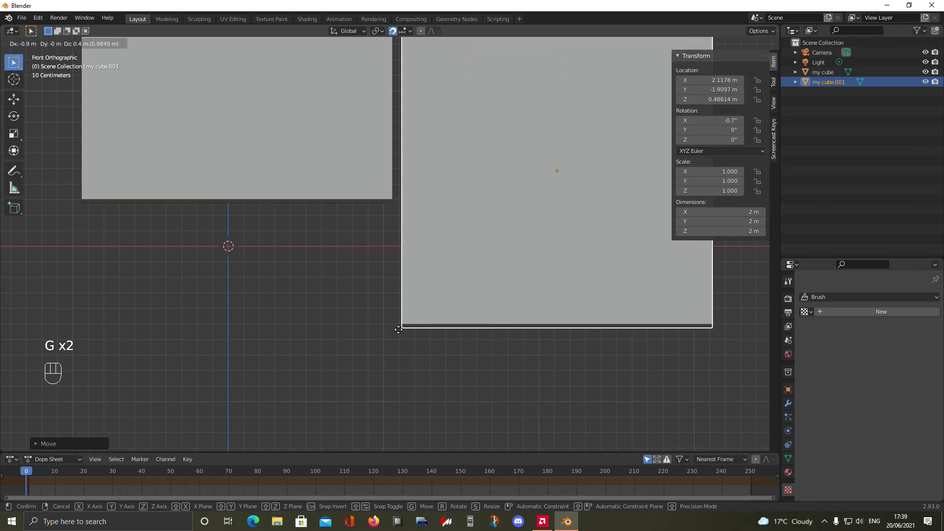
left_click(396, 326)
scroll(389, 45, "down", 2)
middle_click_drag(390, 45, 409, 173)
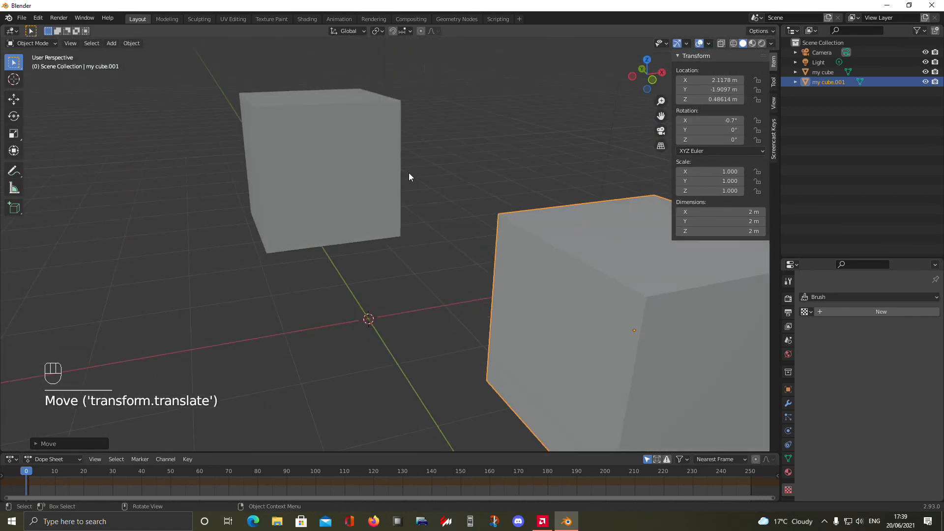
left_click(431, 30)
left_click(425, 31)
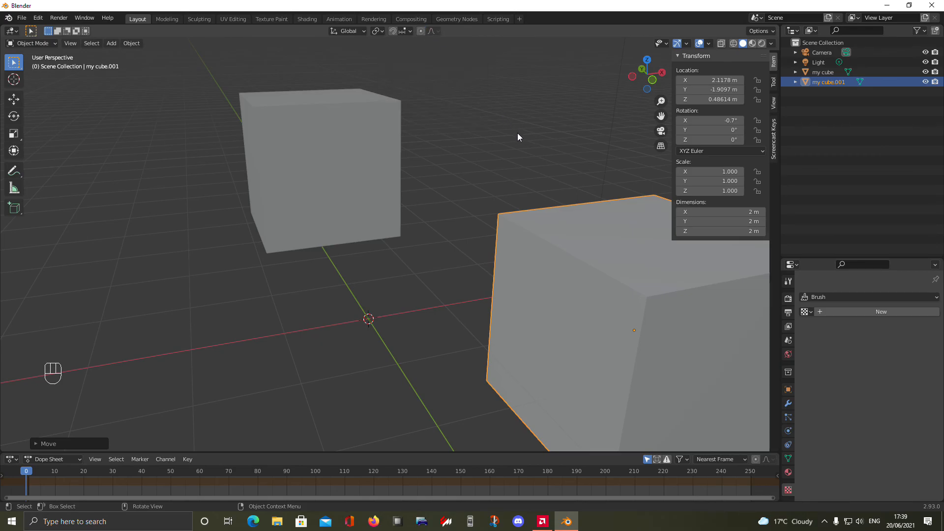
Orbit, pan and zoom around the two cubes, including rotating the view with the axis navigation gizmo
scroll(528, 86, "down", 4)
middle_click_drag(560, 162, 569, 195)
middle_click_drag(593, 233, 539, 168, "shift")
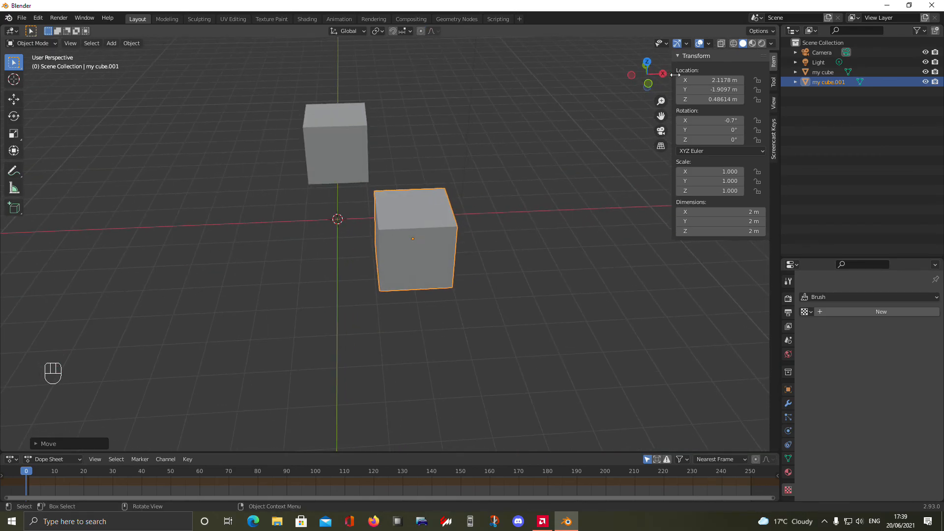
scroll(474, 167, "up", 2)
middle_click_drag(474, 162, 701, 19)
middle_click_drag(616, 88, 460, 80)
scroll(341, 157, "down", 3)
scroll(475, 174, "up", 3)
middle_click_drag(341, 158, 600, 85)
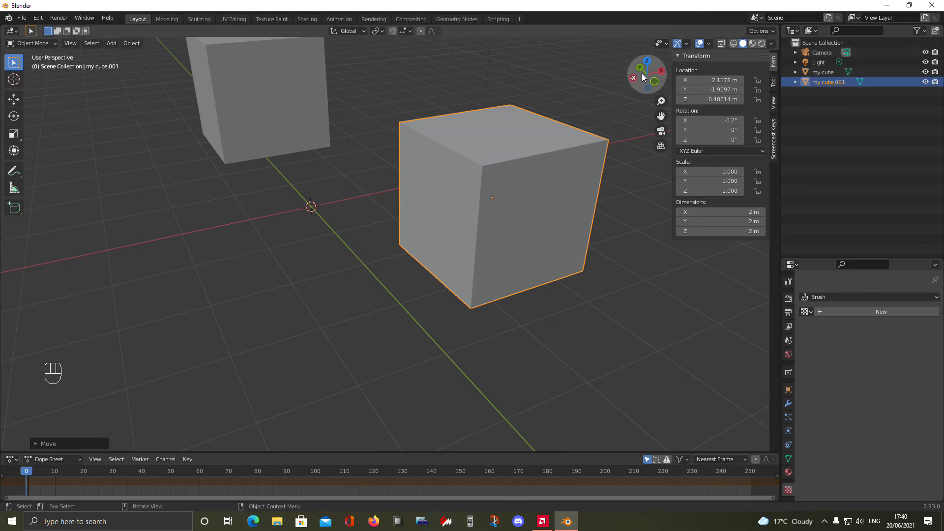
left_click_drag(634, 87, 461, 191)
left_click_drag(651, 78, 467, 121)
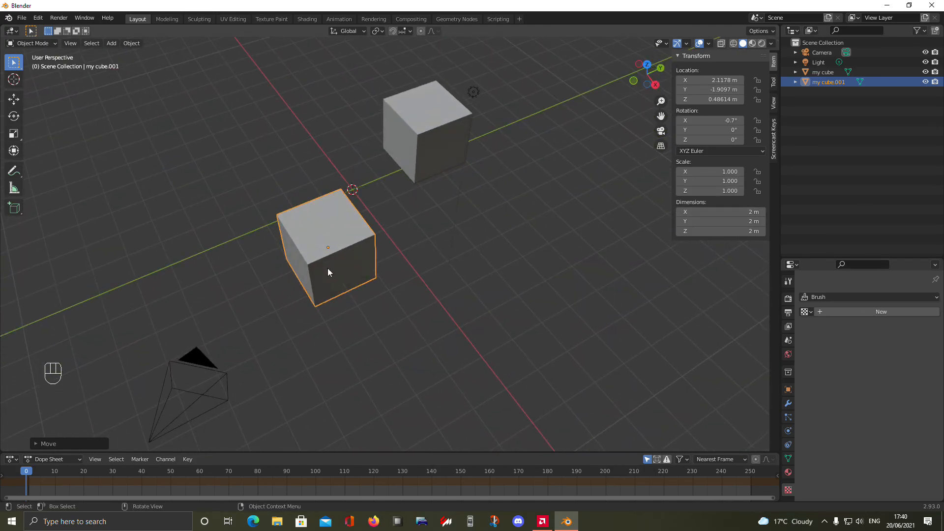
Examine both cubes from several sides, from close up and from farther away
middle_click_drag(298, 291, 119, 350)
middle_click_drag(487, 245, 411, 274)
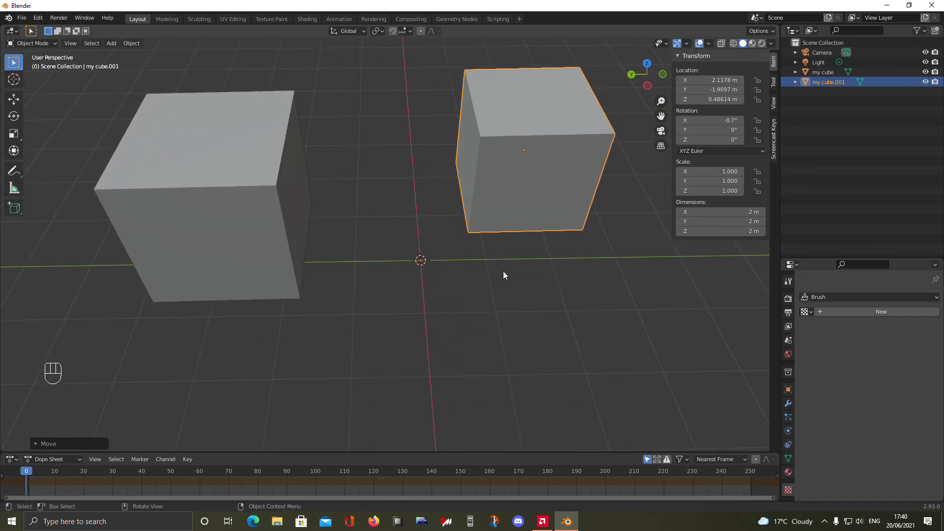
scroll(511, 269, "down", 3)
middle_click_drag(533, 263, 412, 248)
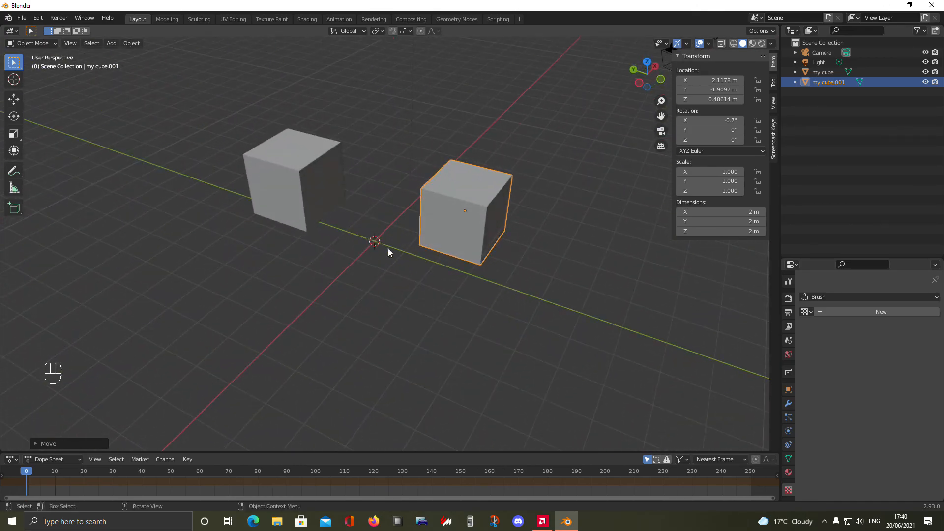
scroll(328, 250, "up", 10)
middle_click_drag(327, 249, 358, 256)
scroll(357, 256, "down", 3)
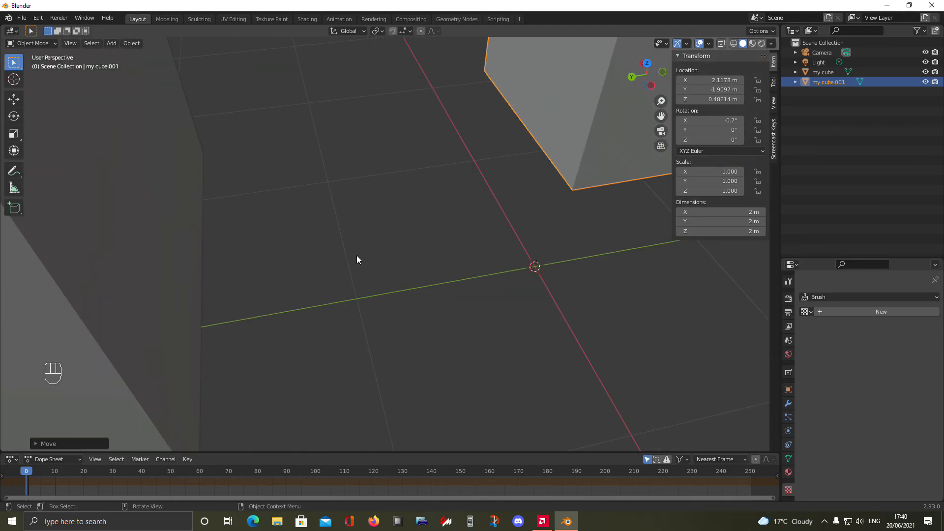
scroll(358, 260, "down", 5)
middle_click_drag(485, 267, 460, 223)
Frame the view on the selected duplicate cube and look at it from a different side and distance
left_click(470, 242)
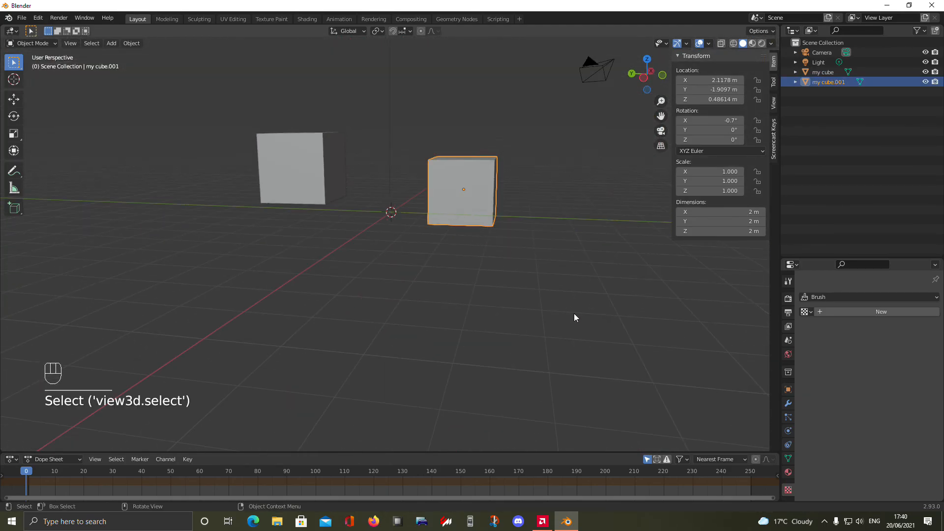
key("KP_Decimal")
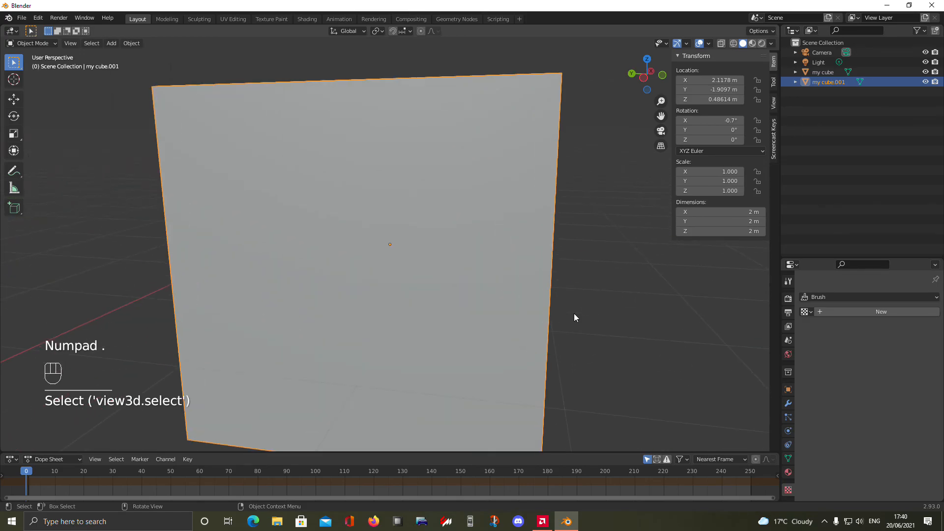
middle_click_drag(573, 311, 352, 306)
scroll(231, 306, "down", 4)
scroll(352, 306, "down", 4)
Add the original cube to the selection, frame both cubes in the view and clear the selection
left_click(321, 282, "shift")
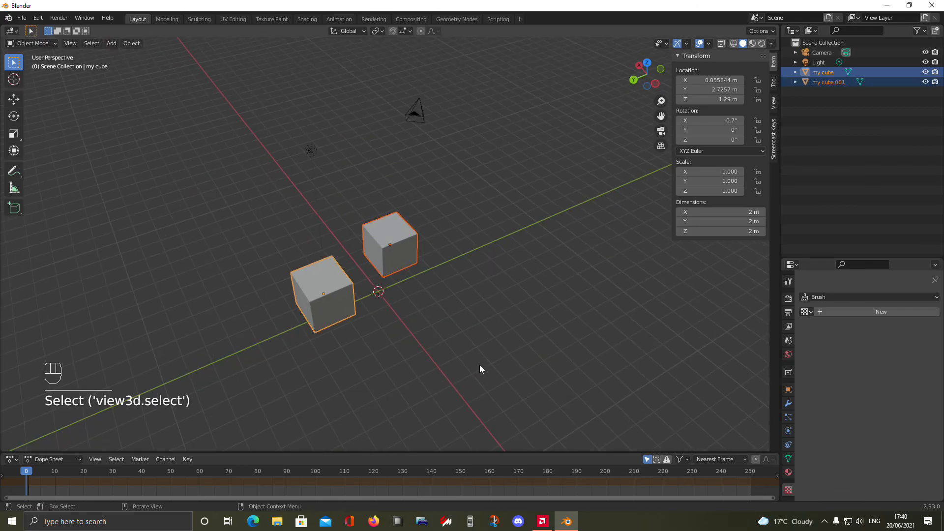
key("KP_Decimal")
middle_click_drag(461, 356, 382, 341)
left_click(373, 381)
middle_click_drag(373, 381, 596, 8)
middle_click_drag(482, 170, 661, 102)
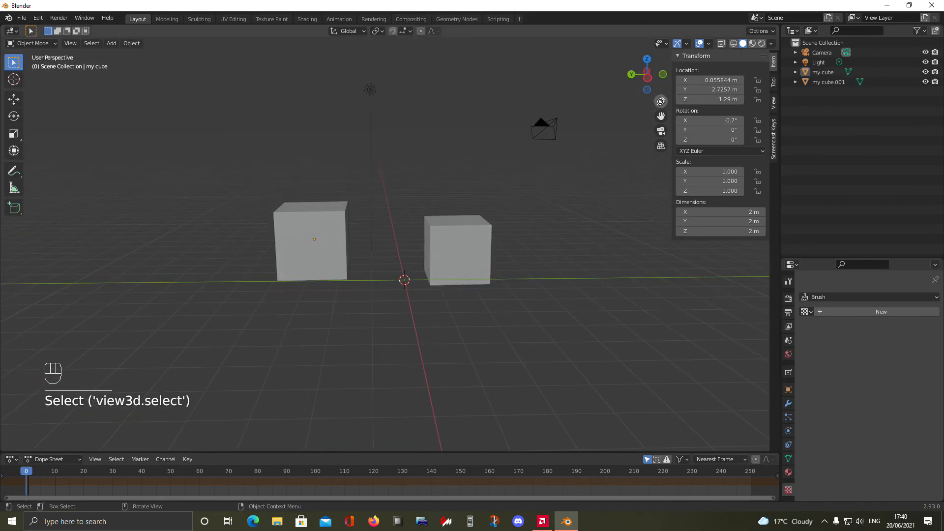
Zoom the viewport in and out and pan it with the zoom and move-view gizmos
mouse_move(661, 101)
left_mouse_down()
mouse_move(661, 138)
mouse_move(660, 90)
mouse_move(661, 165)
mouse_move(661, 101)
left_mouse_up()
scroll(457, 291, "down", 5)
scroll(457, 291, "up", 7)
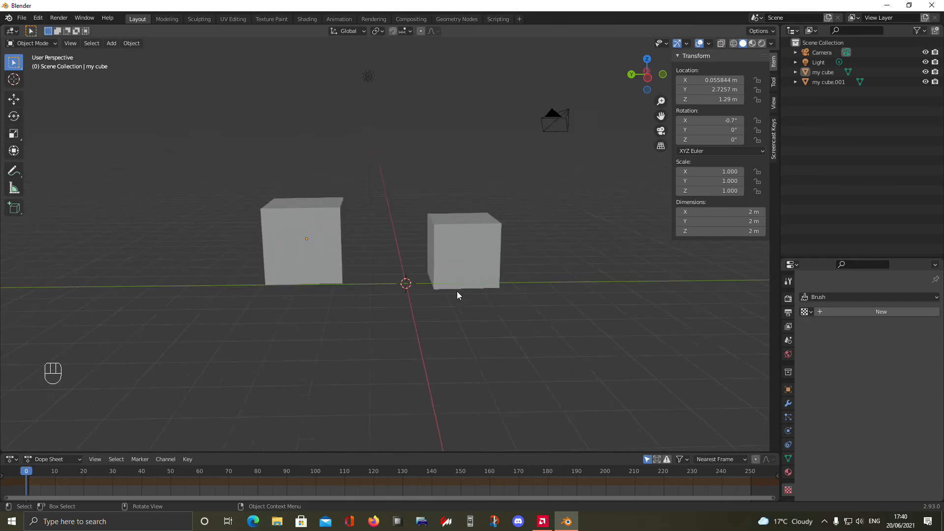
left_click_drag(661, 115, 594, 121)
scroll(285, 302, "down", 3)
middle_click_drag(468, 230, 470, 253)
scroll(375, 311, "up", 2)
middle_click_drag(375, 312, 381, 285)
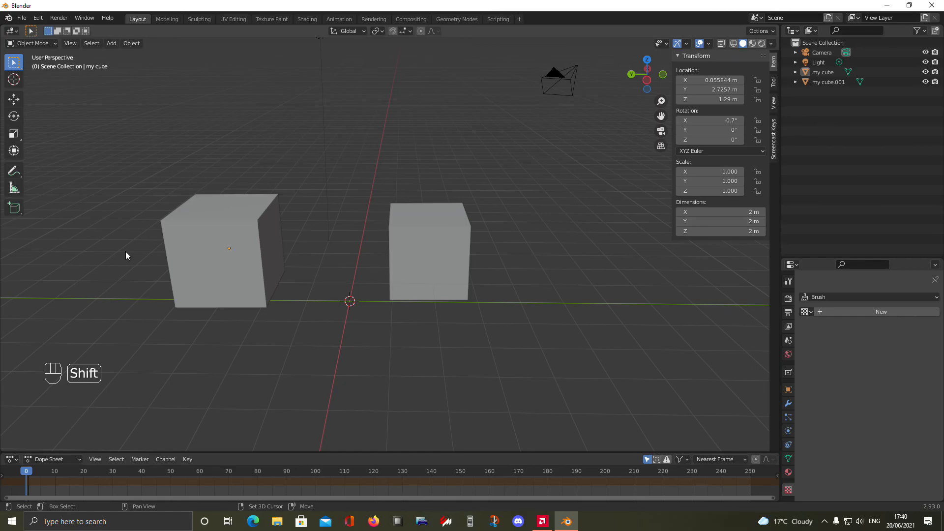
middle_click_drag(137, 271, 184, 281, "shift")
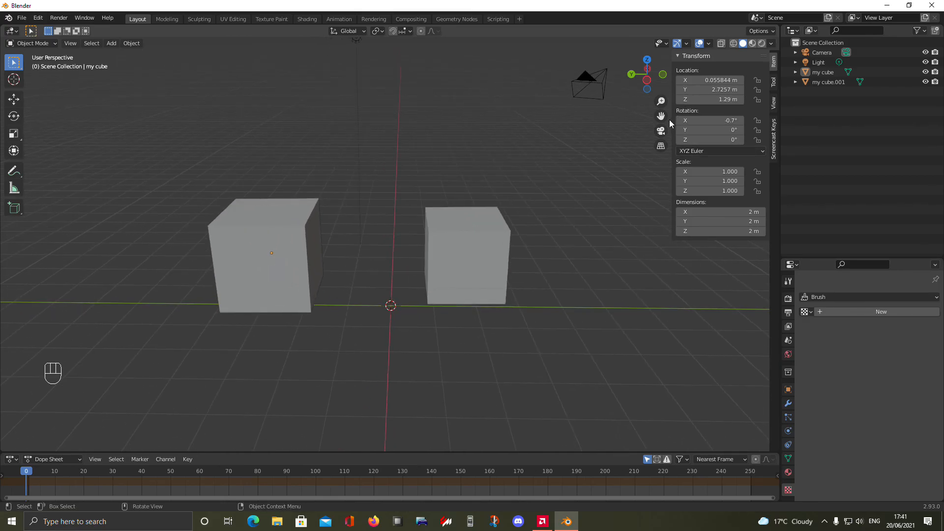
Toggle the viewport repeatedly between the camera view and the user perspective, ending in the user perspective
left_click(661, 131)
left_click(661, 131)
left_click(661, 131)
left_click(661, 131)
left_click(661, 131)
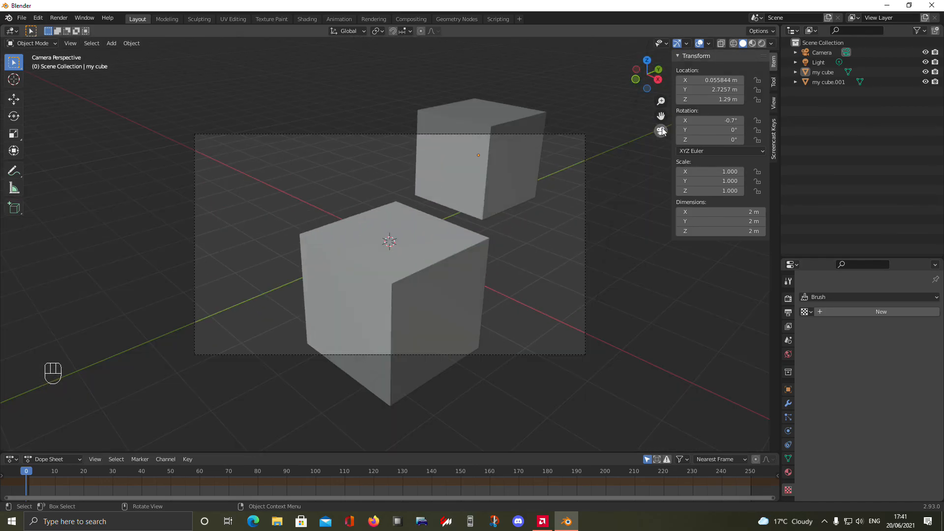
left_click(662, 130)
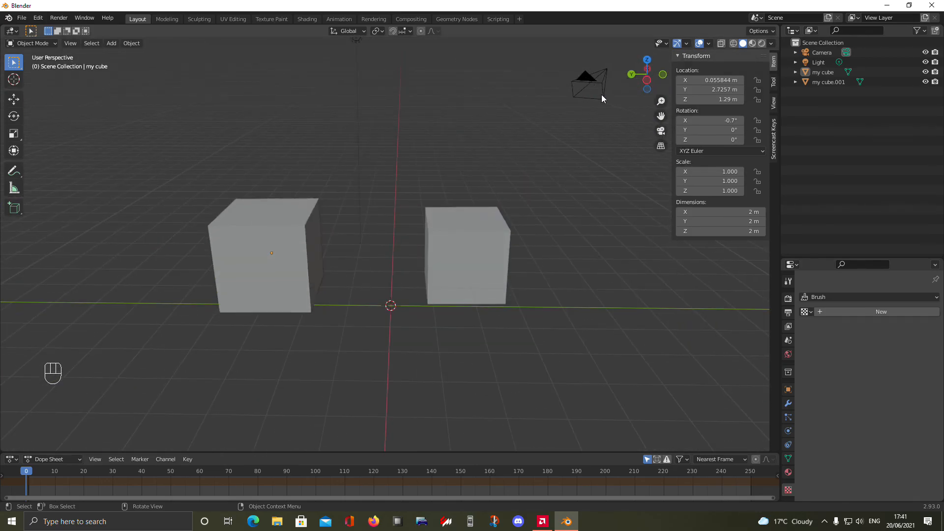
left_click(662, 131)
left_click(661, 131)
key("KP_0")
key("KP_0")
key("KP_0")
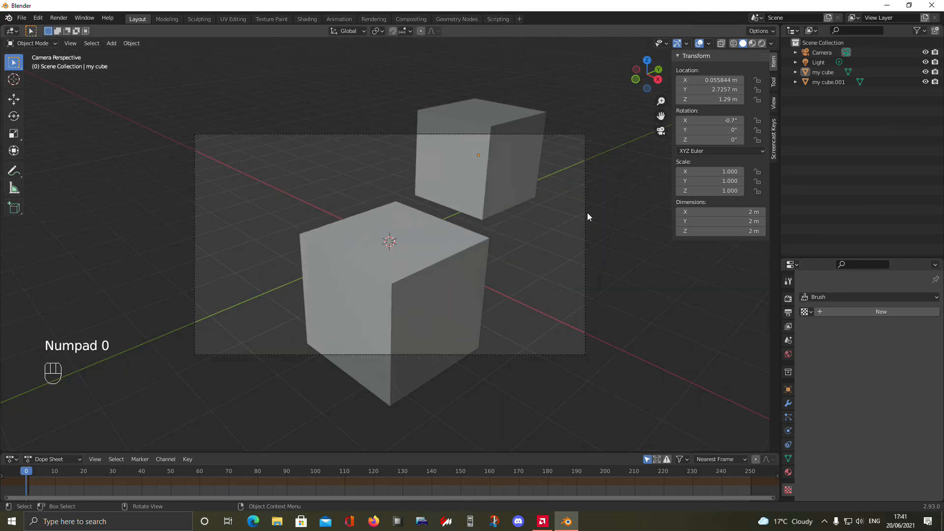
key("KP_0")
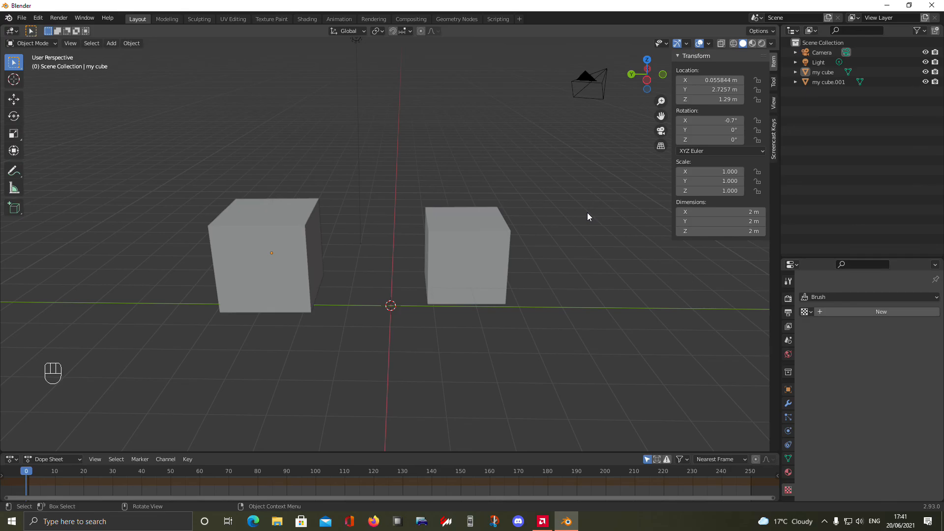
key("KP_0")
key("KP_0")
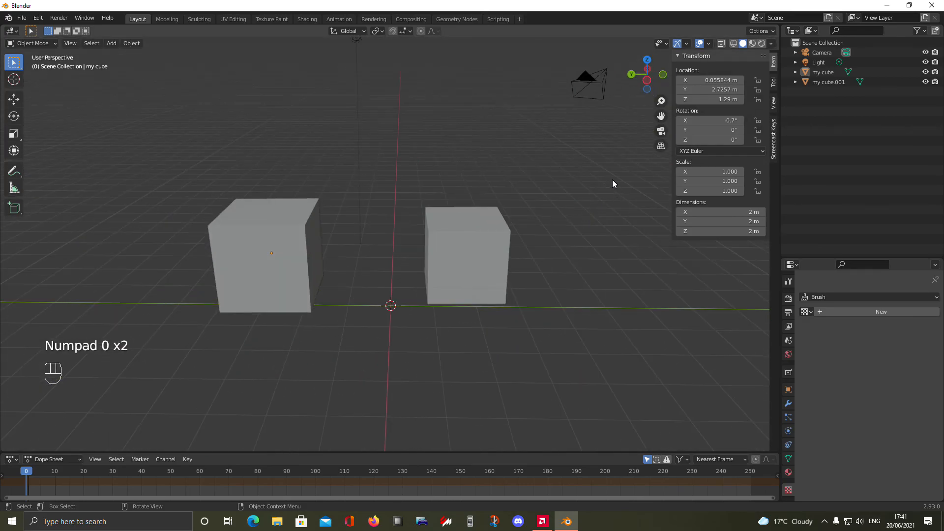
Switch the viewport to orthographic projection and examine both cubes from another angle
left_click(661, 146)
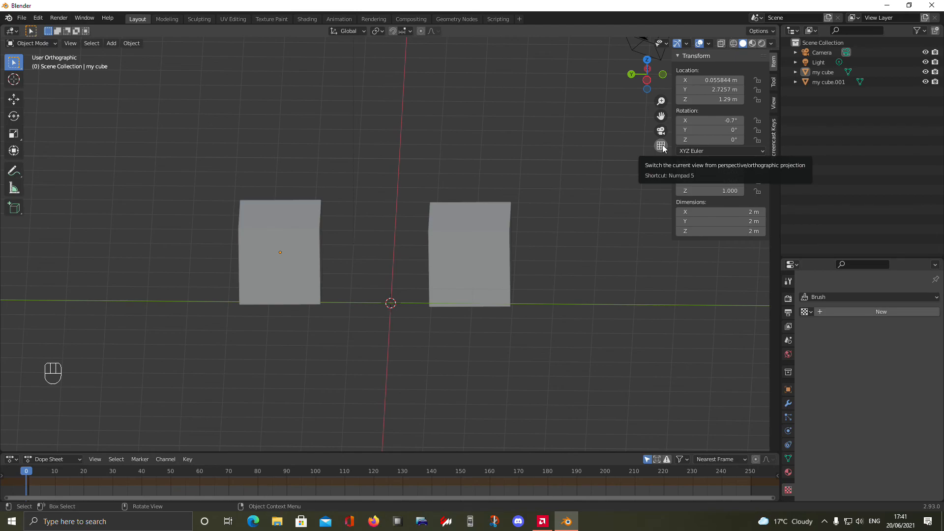
scroll(545, 294, "down", 3)
middle_click_drag(541, 295, 667, 139)
scroll(337, 280, "up", 3)
scroll(337, 283, "down", 8)
scroll(317, 318, "up", 12)
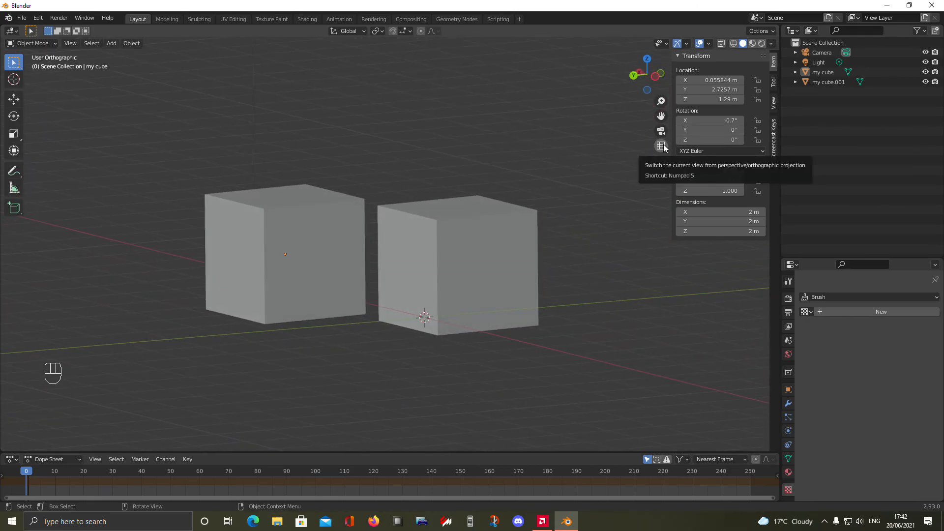
Toggle the viewport repeatedly between orthographic and perspective projection, ending in perspective
key("KP_5")
key("KP_5")
key("KP_5")
key("KP_5")
key("KP_5")
key("KP_5")
key("KP_5")
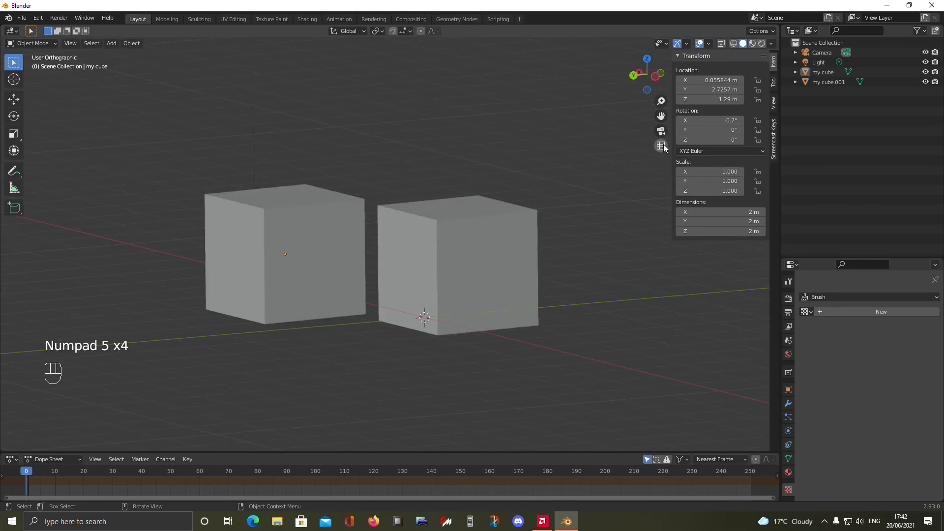
middle_click_drag(228, 314, 444, 343)
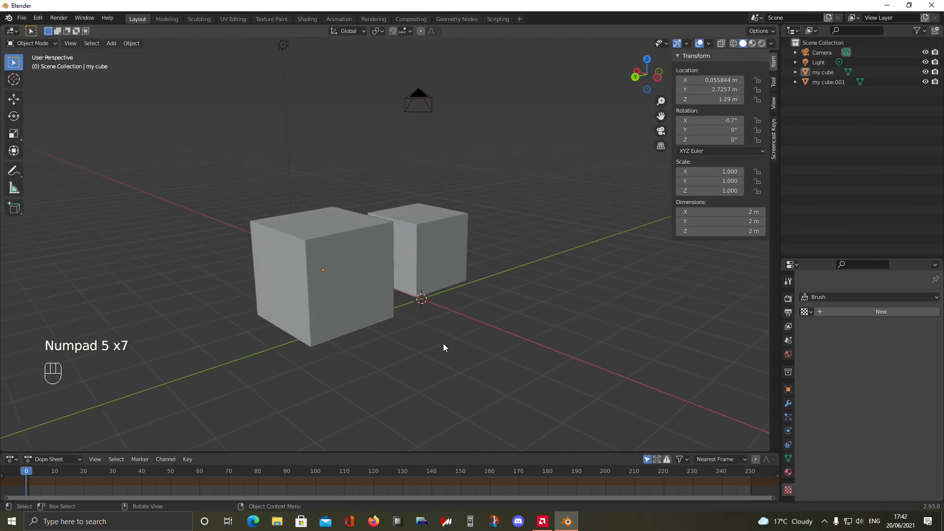
Toggle the viewport overlays, leave them hidden and look at the cubes without grid, axes and 3D cursor
left_click(663, 43)
left_click(662, 43)
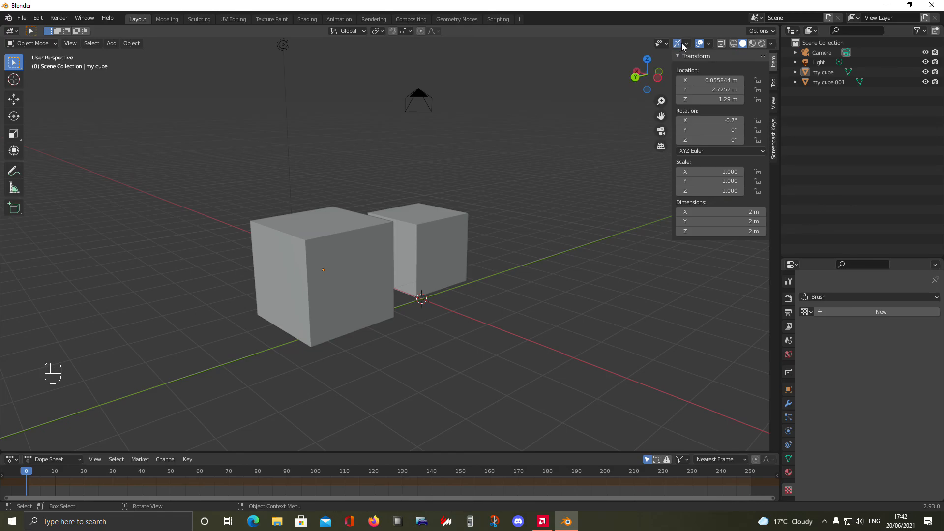
left_click(708, 44)
left_click(699, 44)
left_click(699, 43)
left_click(699, 43)
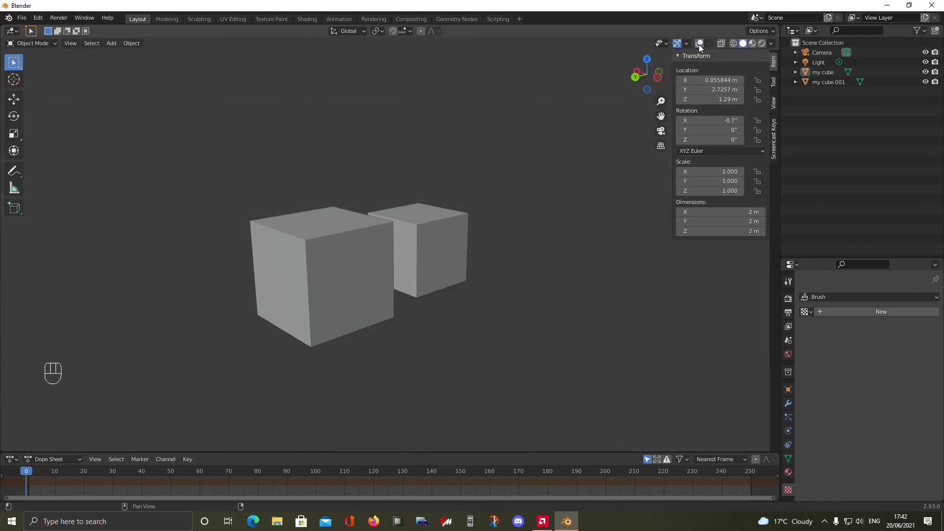
scroll(565, 130, "down", 3)
mouse_move(565, 130)
middle_mouse_down()
mouse_move(589, 208)
mouse_move(574, 129)
middle_mouse_up()
scroll(574, 129, "up", 3)
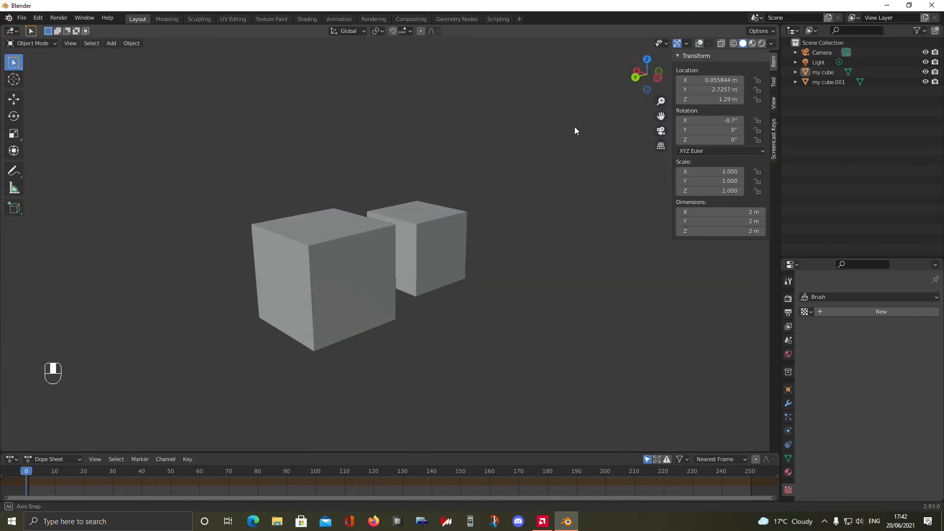
Turn the viewport overlays back on
left_click(722, 45)
left_click(721, 45)
left_click(709, 45)
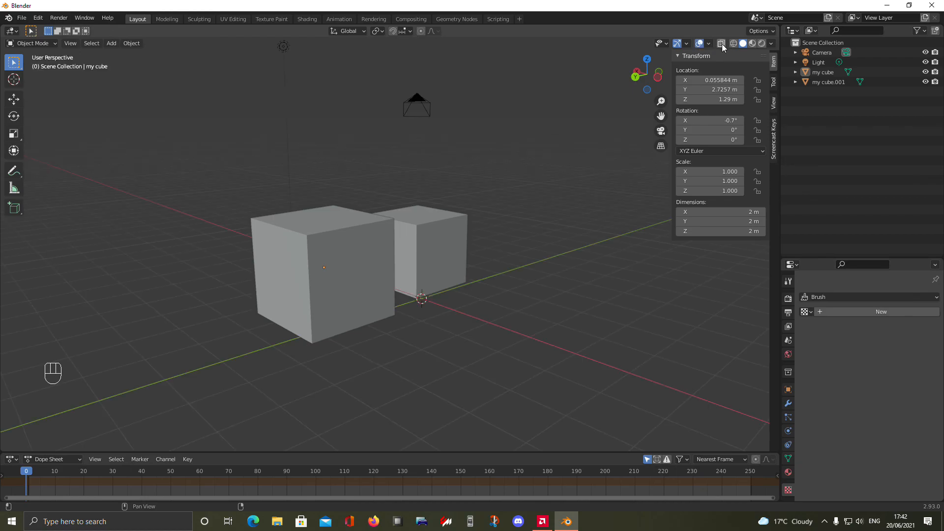
Turn on X-ray display to look through both cubes from another angle, and turn it off again
left_click(721, 45)
middle_click_drag(511, 151, 231, 209)
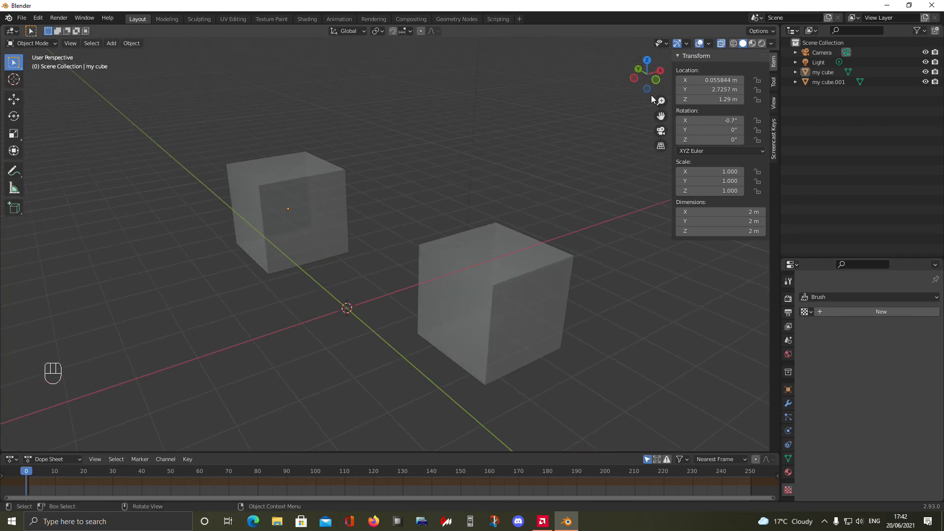
left_click(722, 44)
Switch the viewport to wireframe shading and examine both cubes' edges from several angles
middle_click_drag(615, 123, 583, 146)
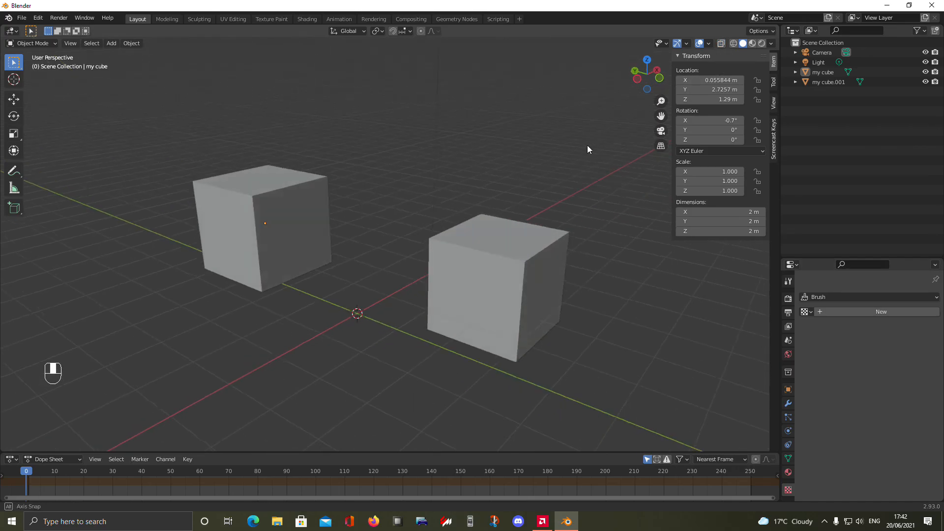
left_click(733, 44)
middle_click_drag(472, 177, 373, 207)
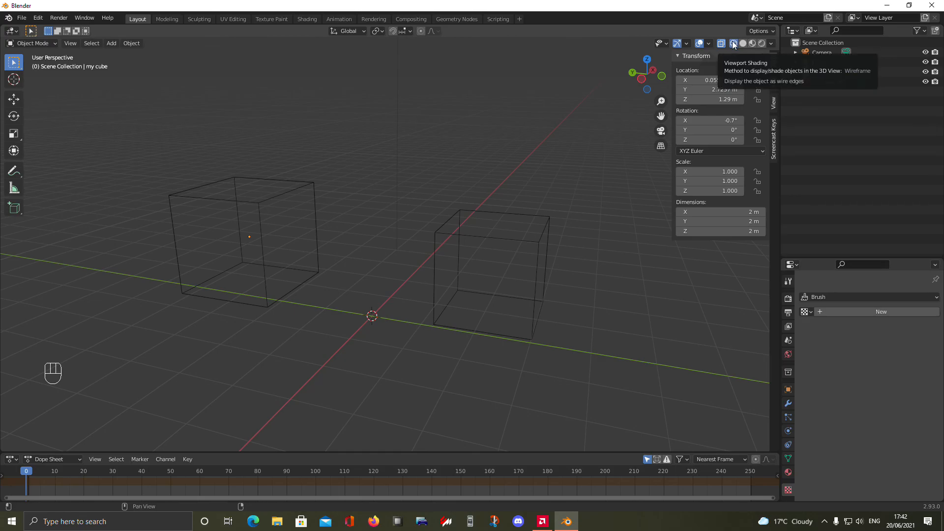
middle_click_drag(294, 181, 588, 146)
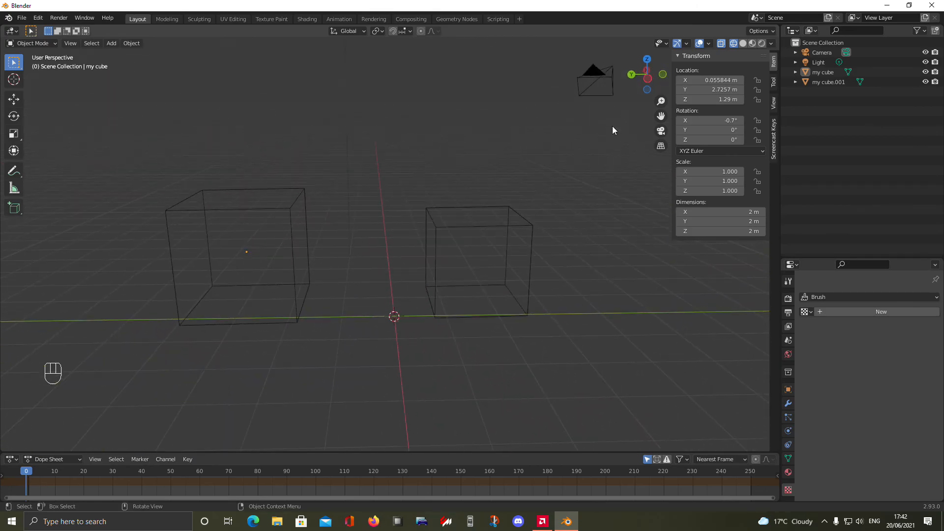
Switch the viewport to solid shading and look at both cubes from different angles and distances
left_click(742, 43)
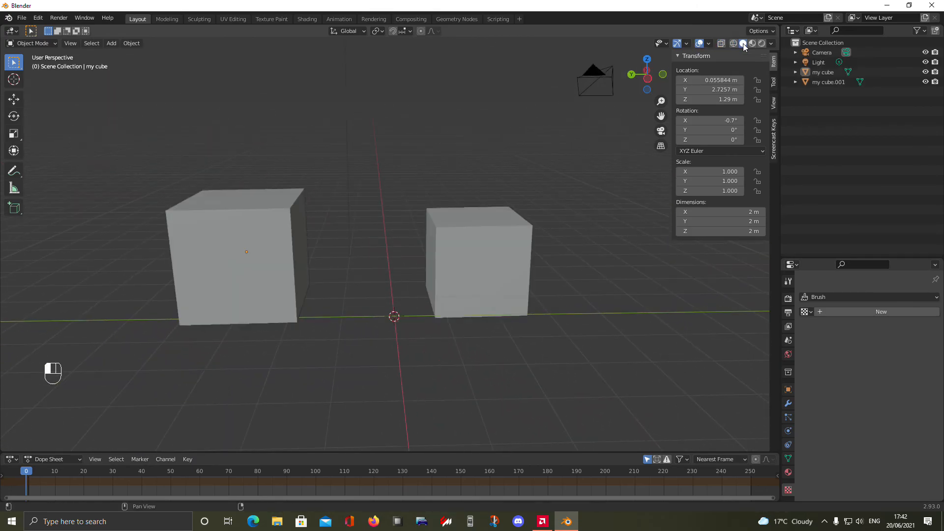
mouse_move(344, 197)
middle_mouse_down()
mouse_move(252, 237)
mouse_move(346, 235)
middle_mouse_up()
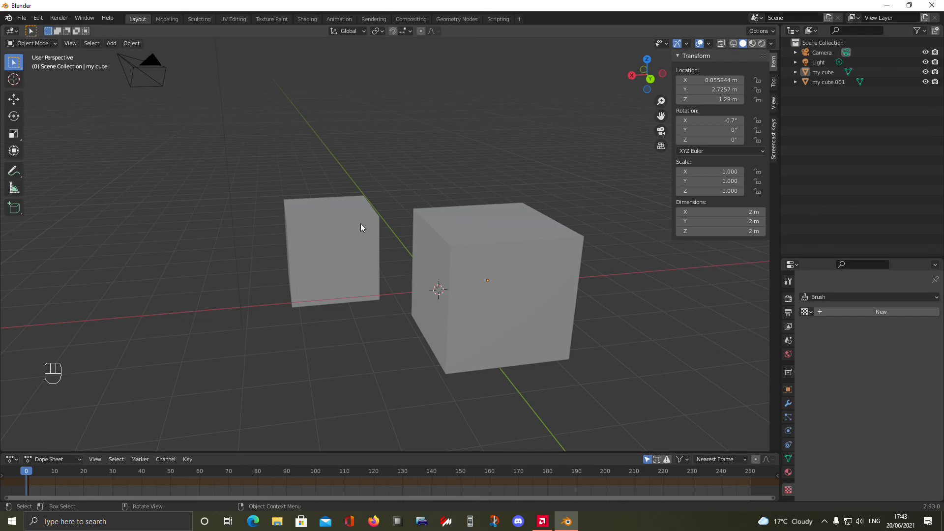
middle_click_drag(535, 274, 381, 276)
scroll(278, 265, "up", 3)
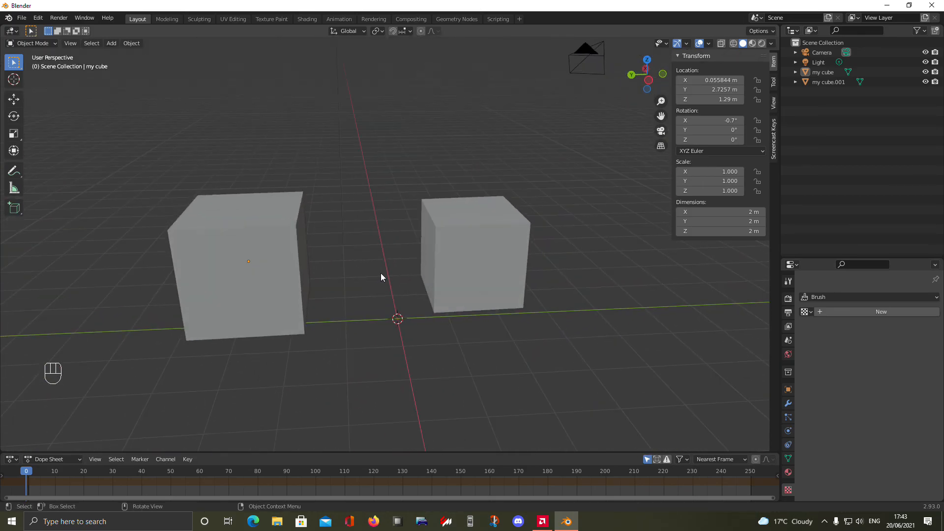
scroll(366, 270, "down", 2)
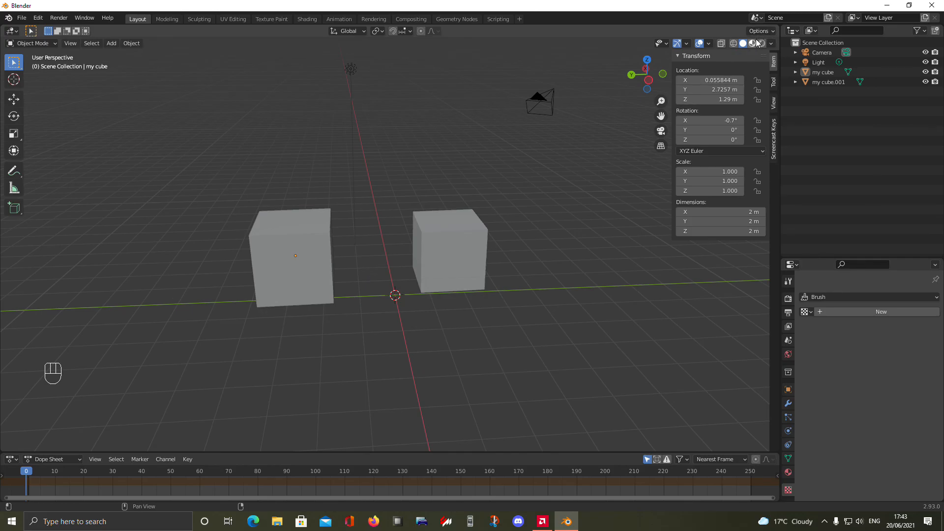
Switch the viewport to material preview shading and inspect both cubes from near and far
mouse_move(363, 260)
middle_mouse_down()
mouse_move(388, 270)
mouse_move(358, 261)
middle_mouse_up()
left_click(752, 44)
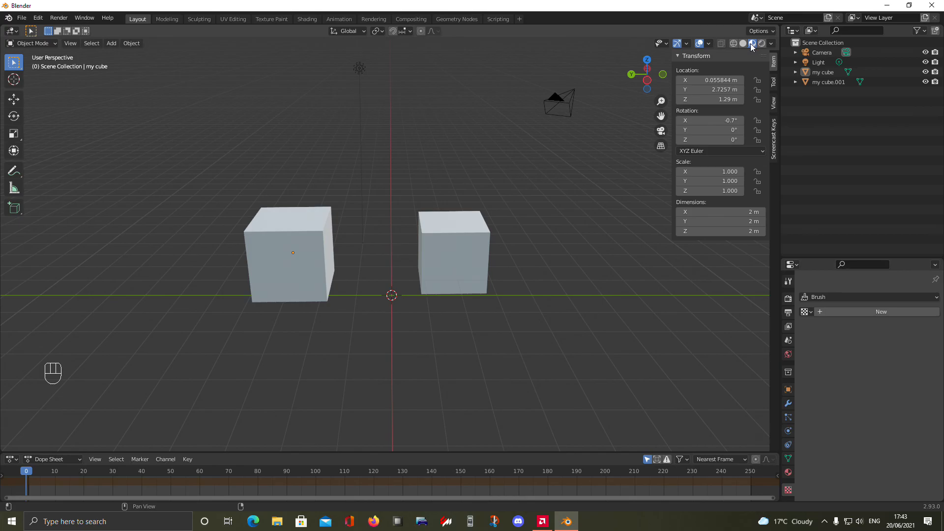
middle_click_drag(415, 296, 270, 295)
scroll(393, 332, "up", 2)
scroll(394, 330, "down", 5)
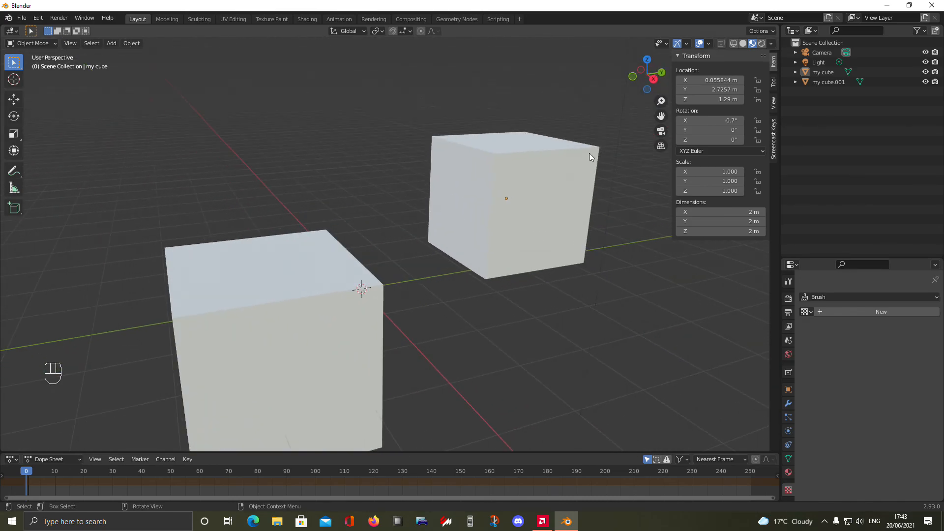
Switch the viewport to rendered shading and view how the scene light falls on both cubes
left_click(761, 43)
scroll(483, 269, "down", 10)
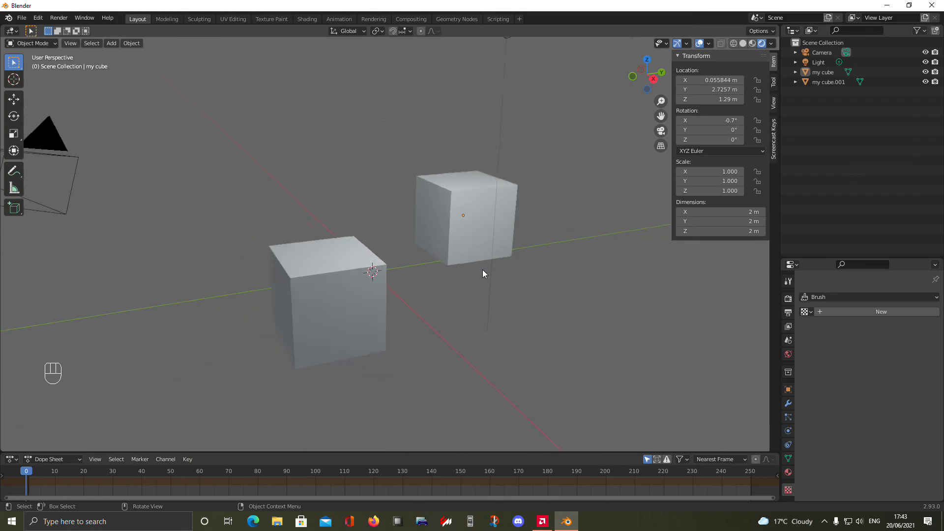
middle_click_drag(487, 280, 650, 268)
scroll(558, 313, "up", 5)
middle_click_drag(544, 314, 558, 329)
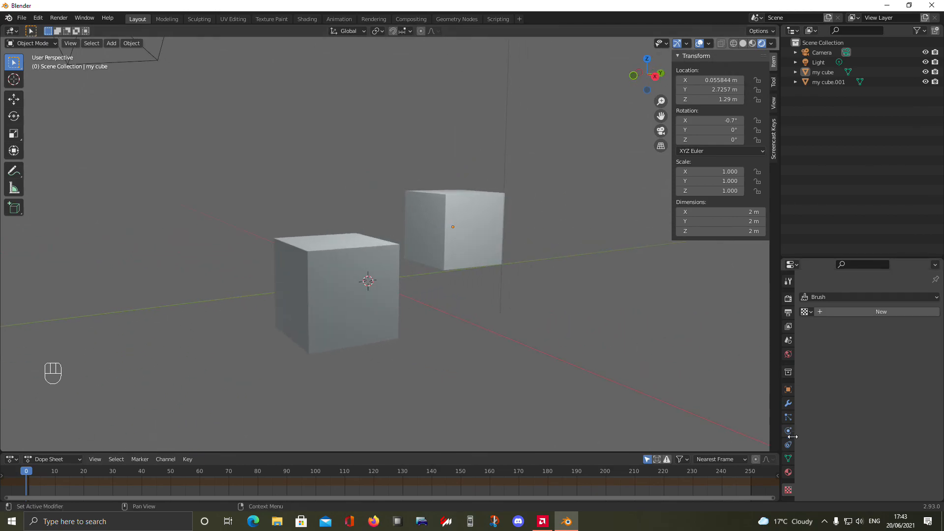
Darken the color in the World properties to a value of 0.064
left_click(787, 354)
left_click(895, 361)
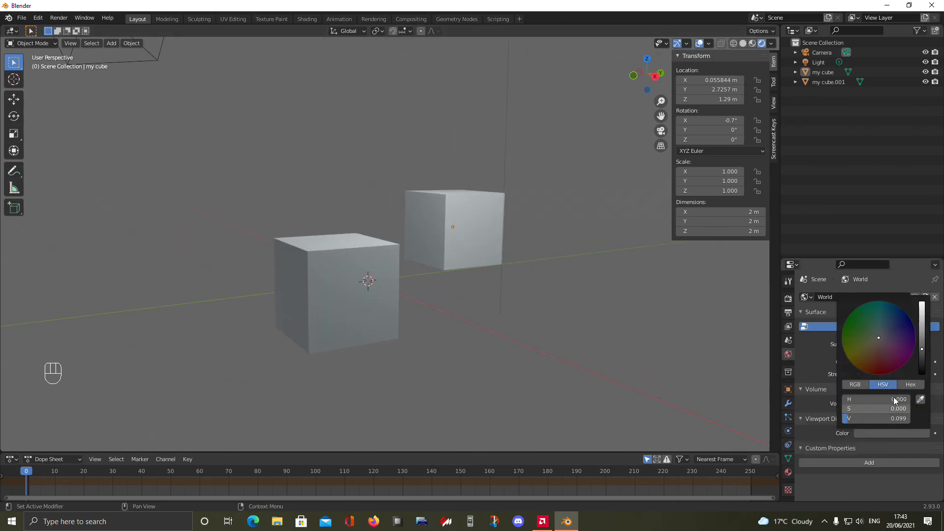
left_click_drag(928, 347, 923, 353)
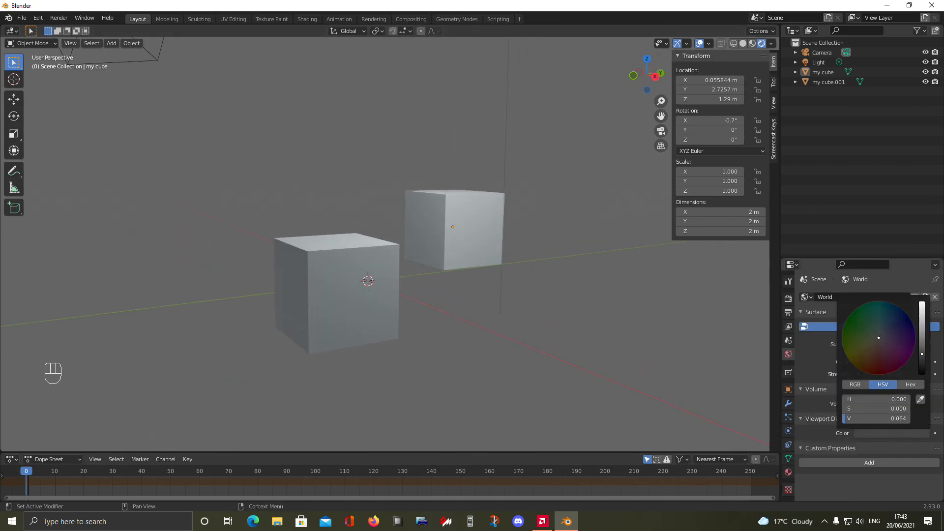
Select the scene light above the two cubes
middle_click_drag(497, 349, 645, 407)
middle_click_drag(354, 353, 468, 202)
left_click(459, 144)
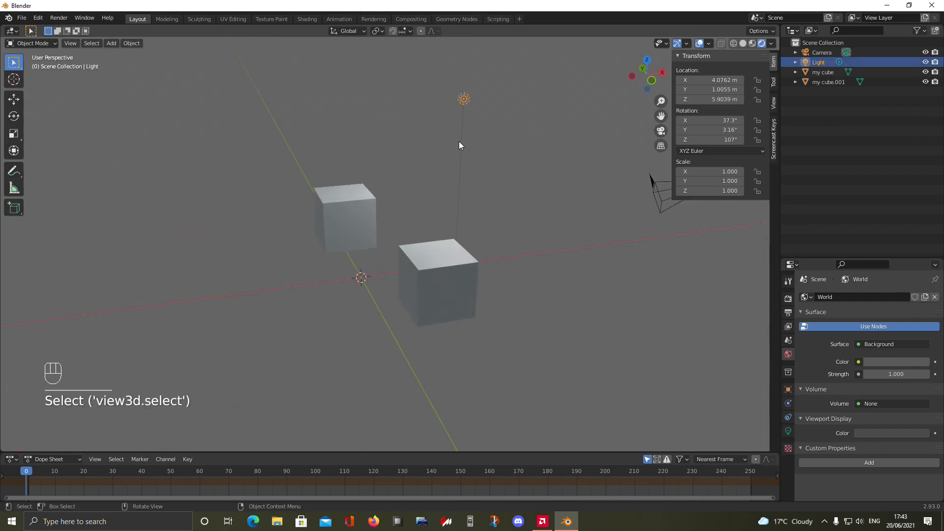
Try hiding the light to compare the cubes' rendered shading, and undo the hiding
key("h")
key("y")
scroll(520, 298, "down", 3)
key("h")
key("ctrl+z")
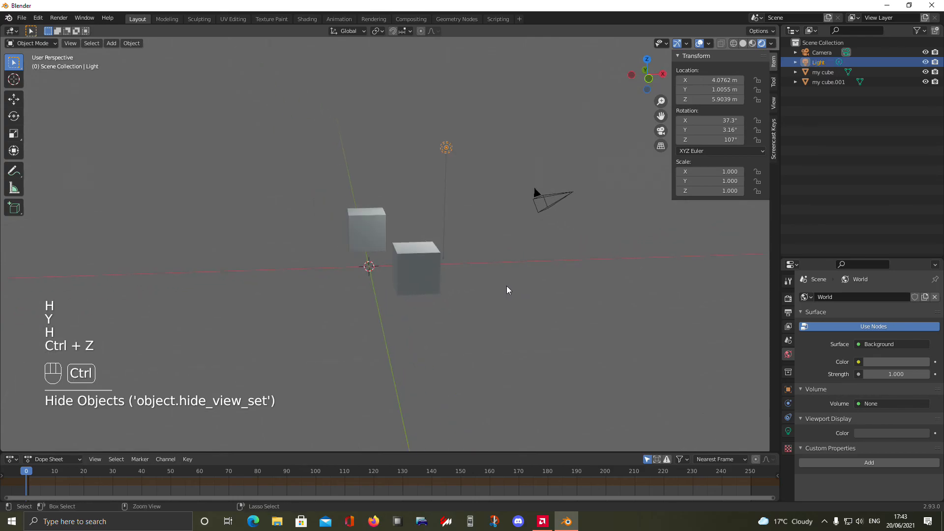
Move the light twice along the global Y axis, checking the rendered shading on both cubes
middle_click_drag(506, 290, 476, 215)
key("g")
key("y")
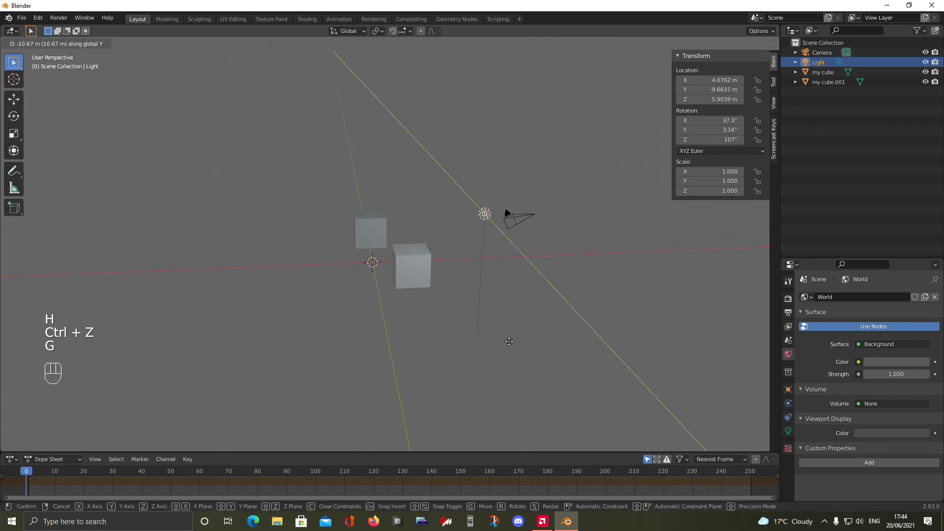
left_click(501, 301)
middle_click_drag(500, 302, 553, 305)
scroll(552, 305, "up", 3)
key("g")
key("y")
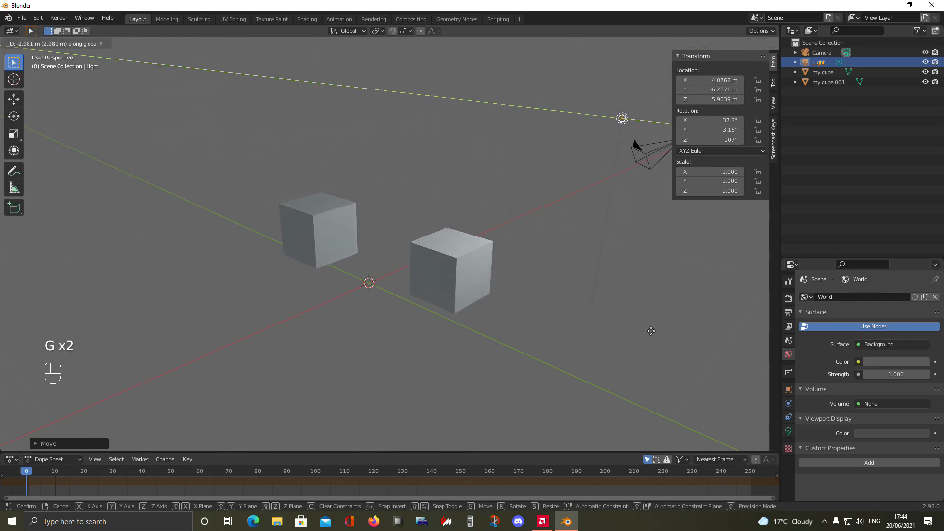
left_click(599, 295)
Move the light back and forth along the global Y axis, leaving it at about Y -7.56 m
middle_click_drag(598, 297, 560, 354)
key("g")
key("y")
left_click(400, 320)
key("g")
key("y")
left_click(587, 355)
key("g")
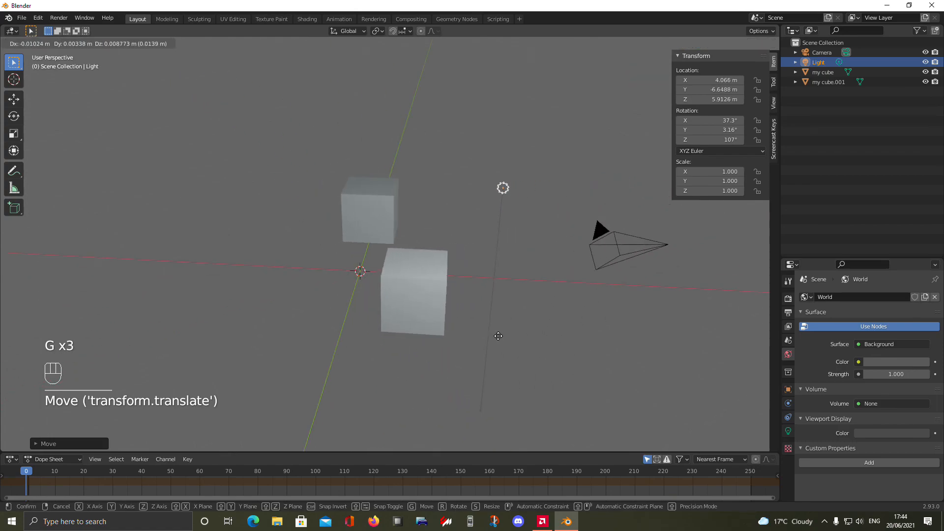
key("y")
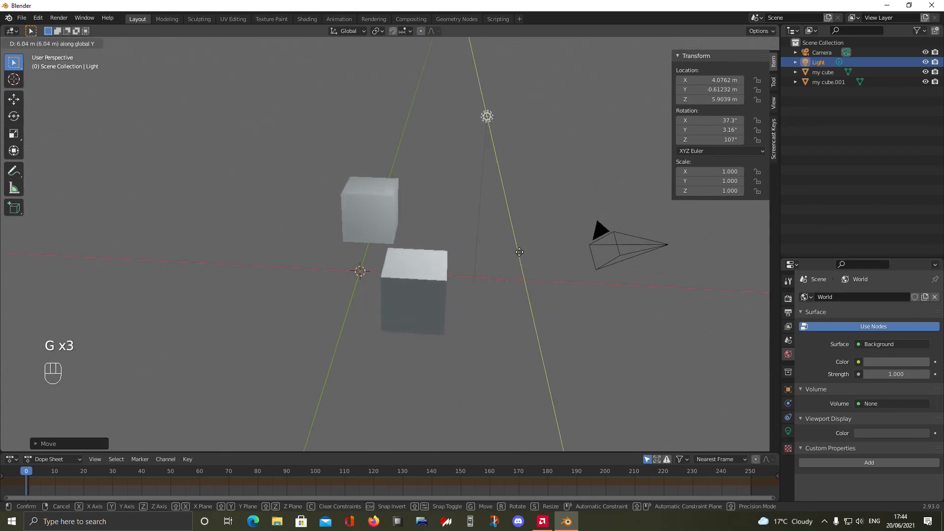
left_click(539, 281)
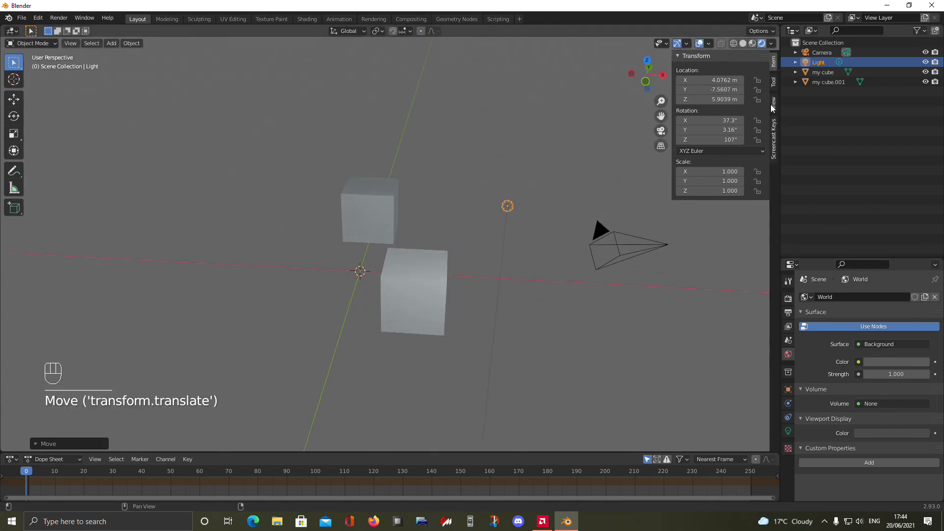
View the rendered cubes from other sides and return the viewport to solid shading
middle_click_drag(551, 120, 477, 137)
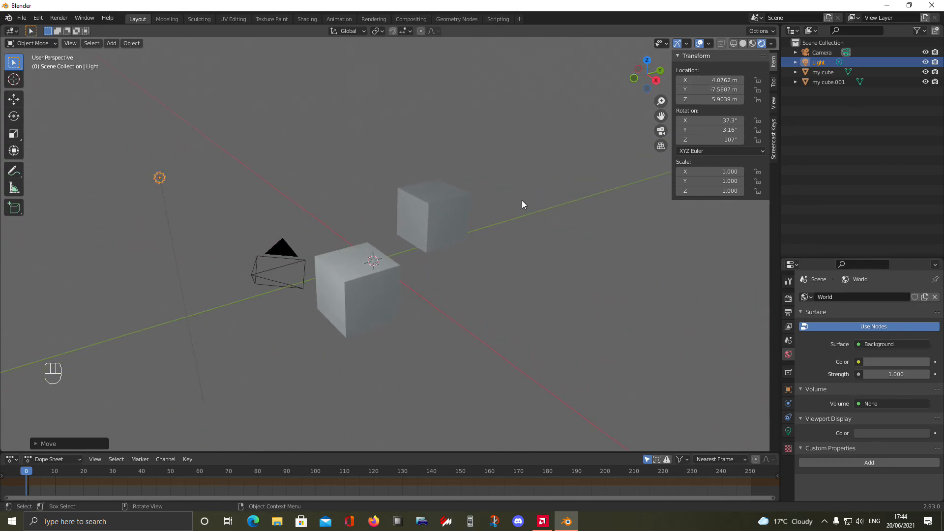
middle_click_drag(295, 191, 404, 199)
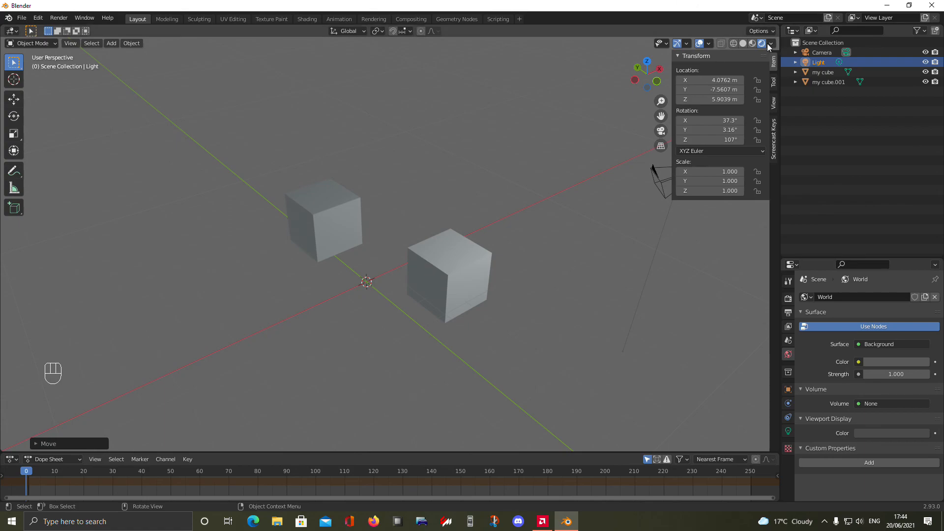
left_click(743, 43)
mouse_move(589, 172)
middle_mouse_down()
mouse_move(512, 238)
mouse_move(378, 243)
middle_mouse_up()
Delete the cube named my cube.001
left_click(376, 246)
middle_click_drag(531, 269, 395, 297)
left_click(474, 302)
left_click(450, 265)
key("c")
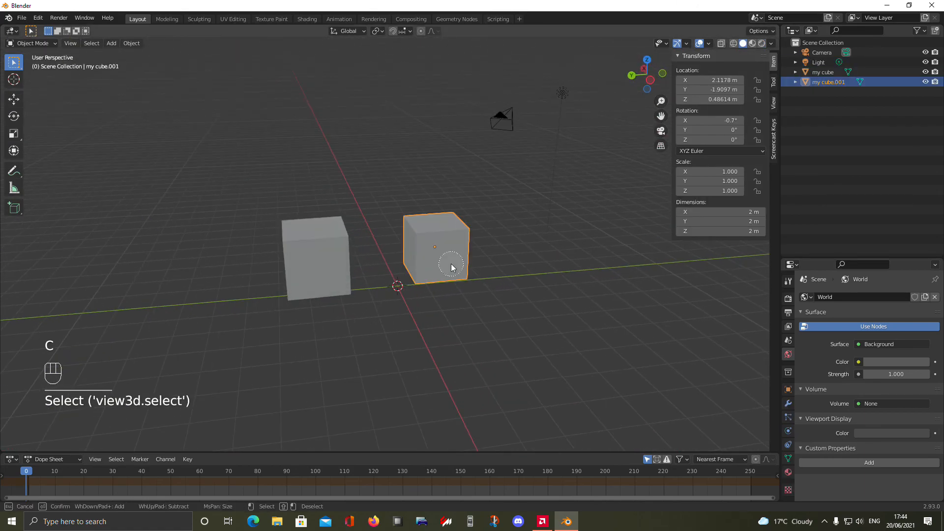
right_click(448, 266)
key("x")
left_click(445, 266)
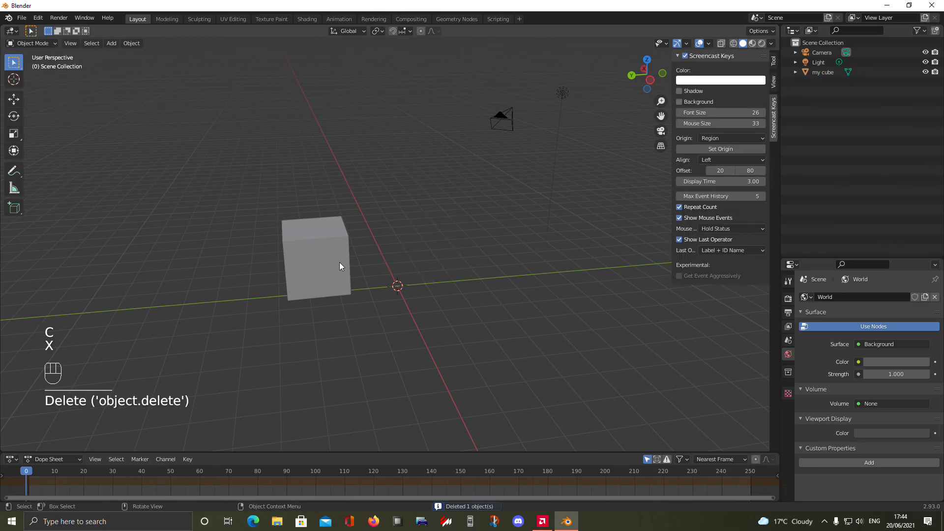
Snap the remaining cube to the 3D cursor with Selection to Cursor, then deselect it and check its position
left_click(341, 262)
key("shift+s")
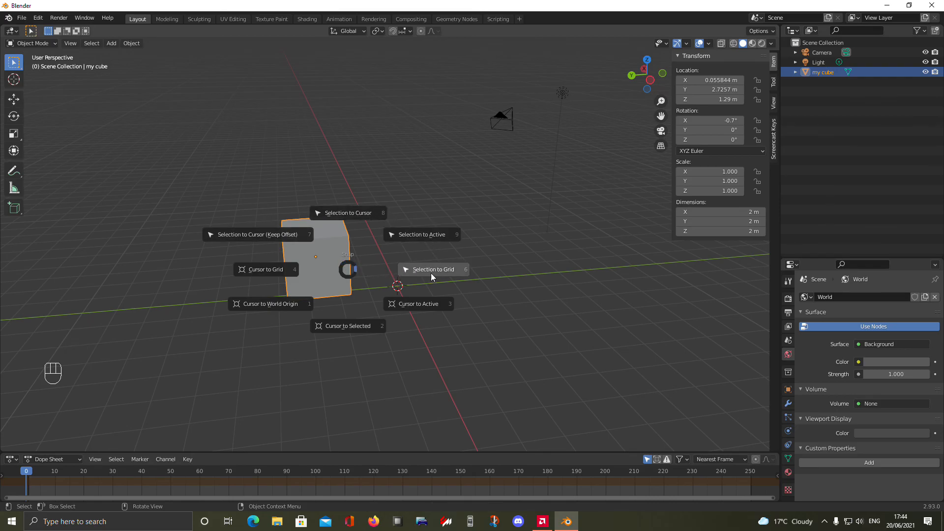
left_click(354, 210)
middle_click_drag(393, 244, 538, 309)
scroll(541, 311, "up", 3)
left_click(589, 328)
middle_click_drag(591, 329, 505, 359)
left_click(569, 344)
middle_click_drag(570, 344, 480, 314)
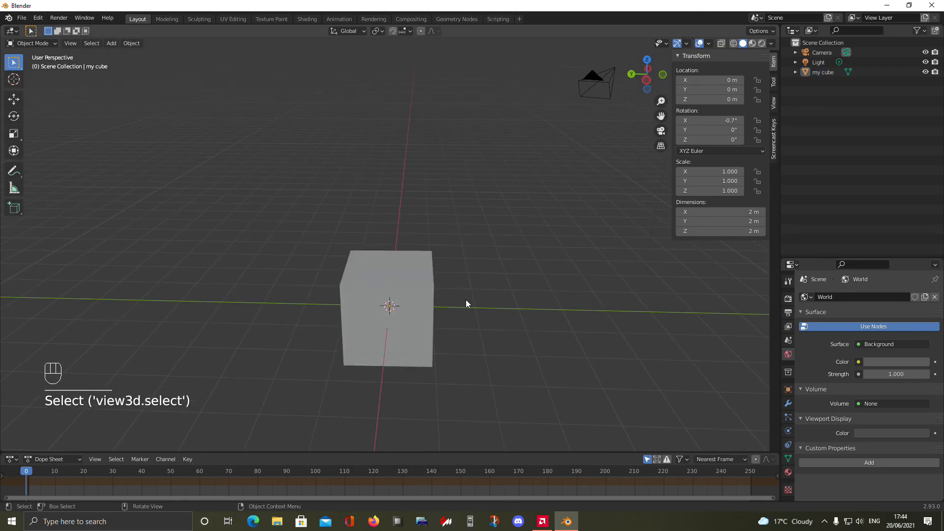
Select the cube and move it freely three times, ending at about X 0.30 m, Y -0.34 m, Z 1.89 m
middle_click_drag(378, 314, 436, 345)
left_click(413, 310)
middle_click_drag(511, 307, 511, 302)
key("g")
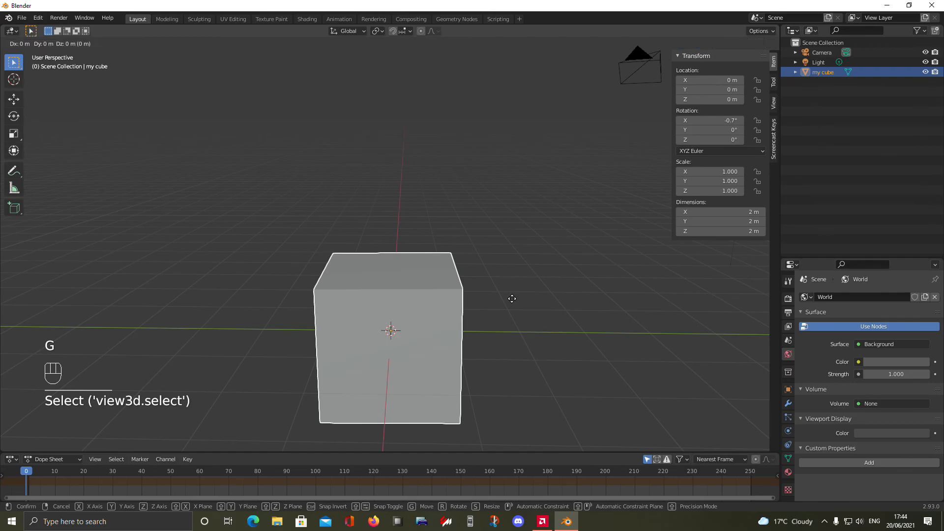
left_click(534, 261)
middle_click_drag(535, 262, 618, 282)
key("g")
left_click(512, 259)
middle_click_drag(512, 259, 428, 249)
key("g")
left_click(399, 266)
Move the cube along the global Y axis only, ending at about Y -0.49 m
middle_click_drag(423, 323, 532, 324)
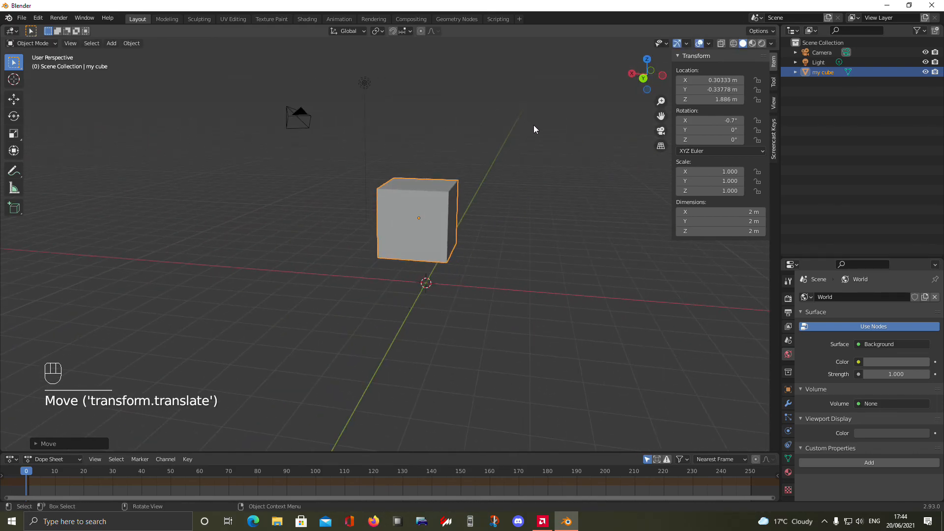
middle_click_drag(529, 123, 490, 155)
key("g")
key("y")
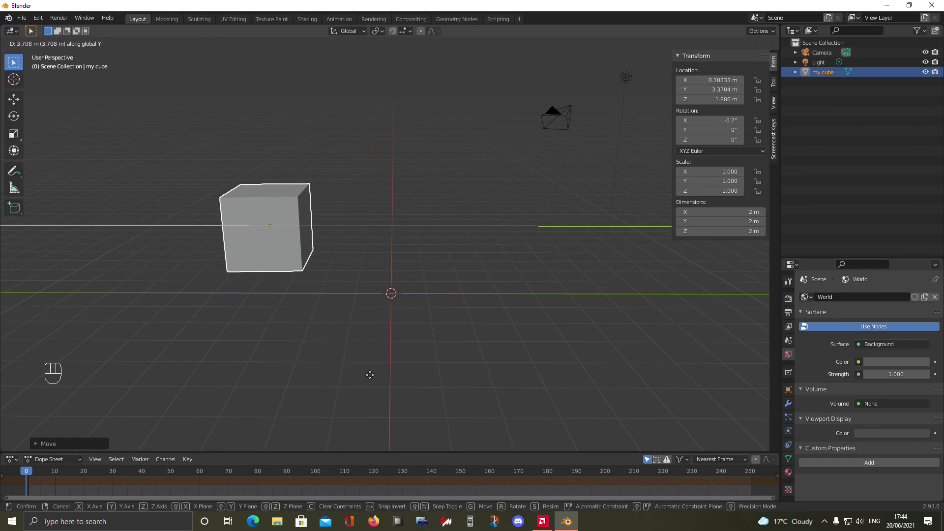
left_click(468, 375)
Move the cube twice along the X axis, ending at about X -1.68 m
middle_click_drag(270, 322, 407, 332)
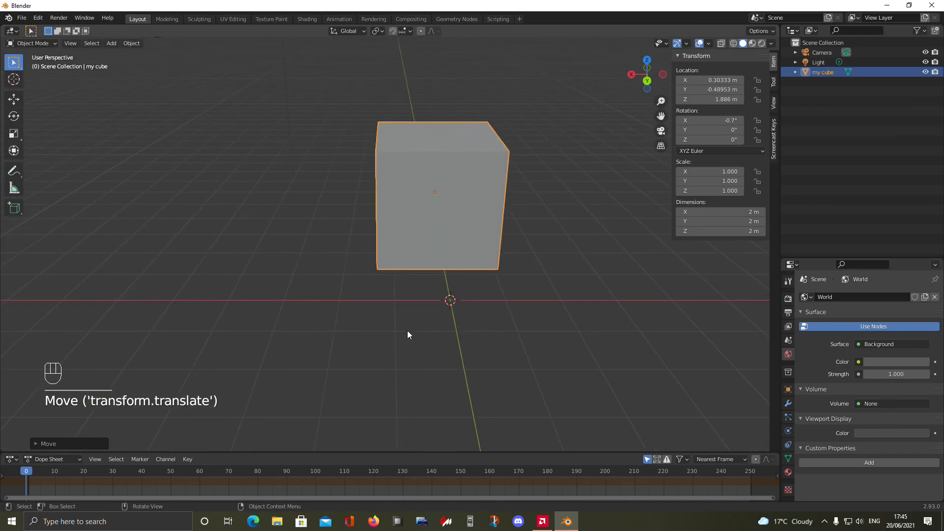
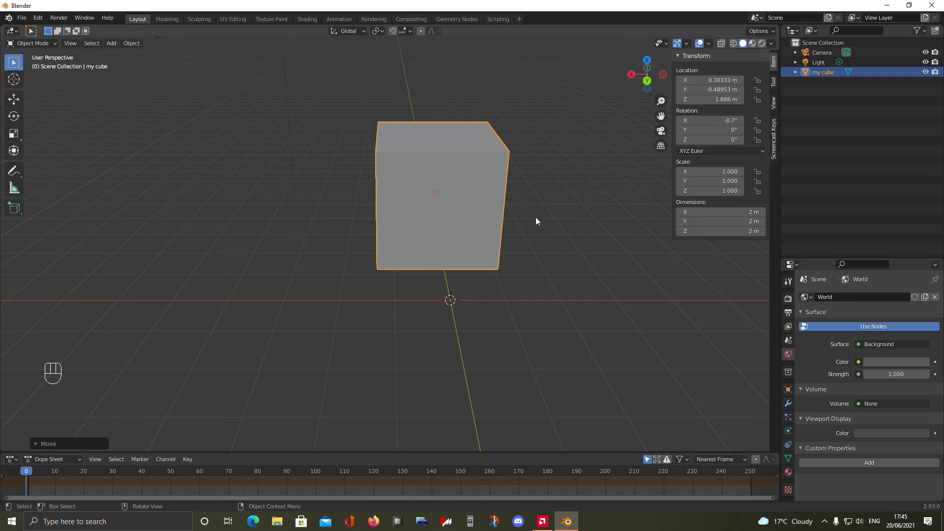
key("g")
key("x")
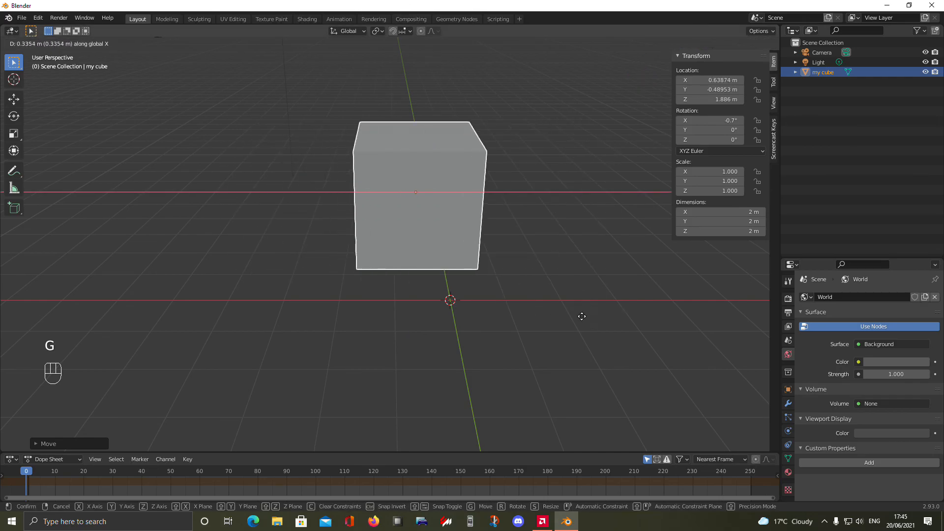
left_click(554, 314)
middle_click_drag(480, 310, 337, 296)
key("g")
left_click(473, 284)
Move the cube up and down along the global Z axis, ending at about Z 0.42 m
middle_click_drag(473, 284, 420, 313)
key("g")
key("z")
left_click(481, 273)
middle_click_drag(482, 273, 412, 271)
key("g")
key("z")
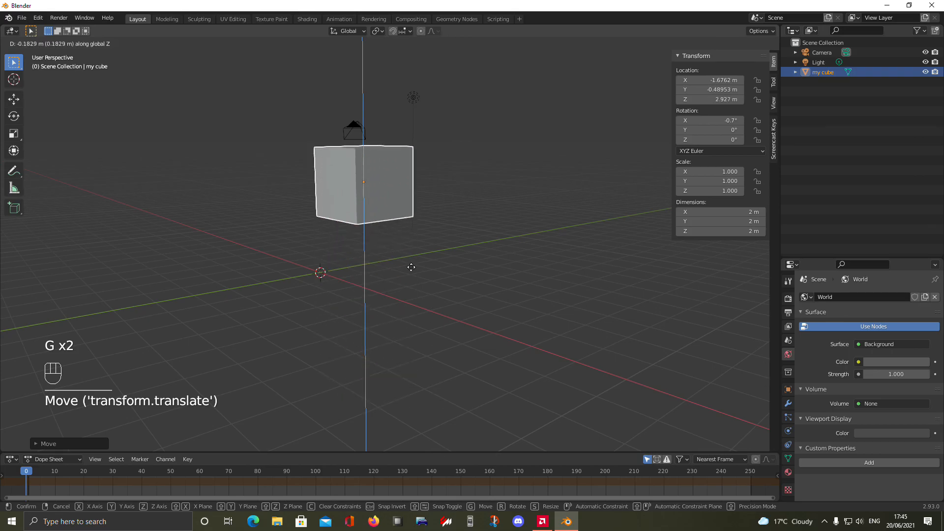
left_click(439, 365)
middle_click_drag(439, 366, 452, 265)
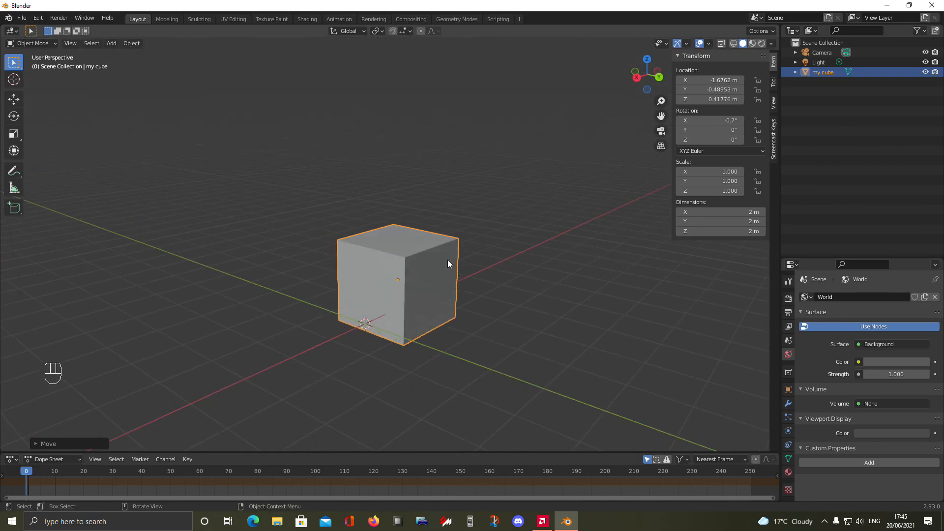
Rotate the cube freely and undo the rotation
middle_click_drag(514, 270, 480, 322)
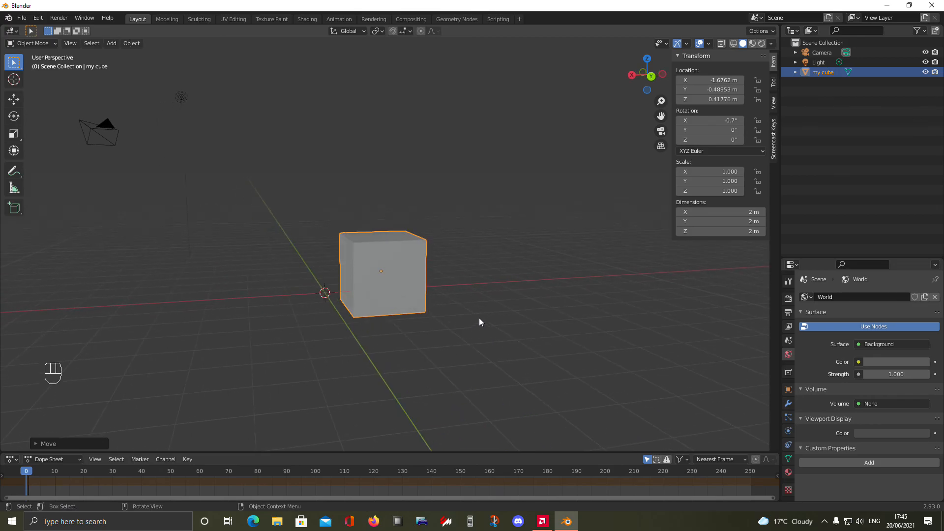
key("r")
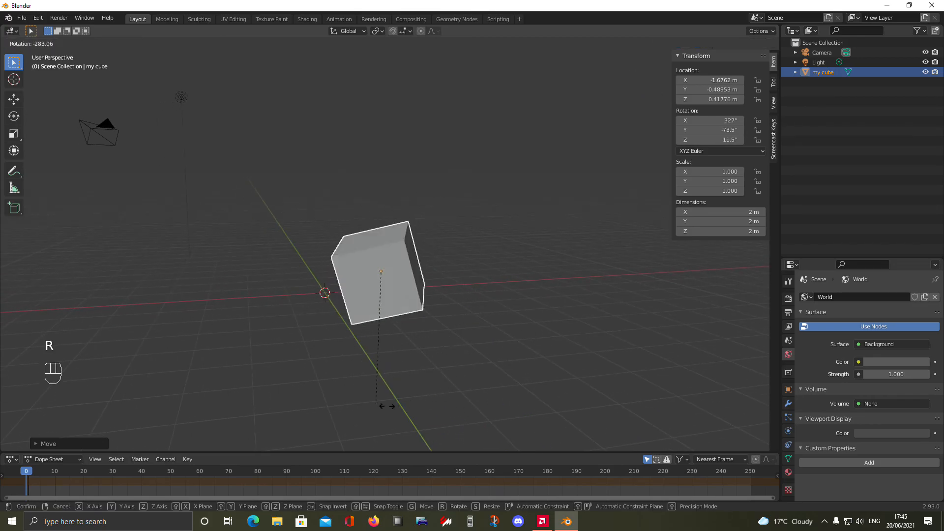
left_click(252, 322)
middle_click_drag(253, 322, 603, 372)
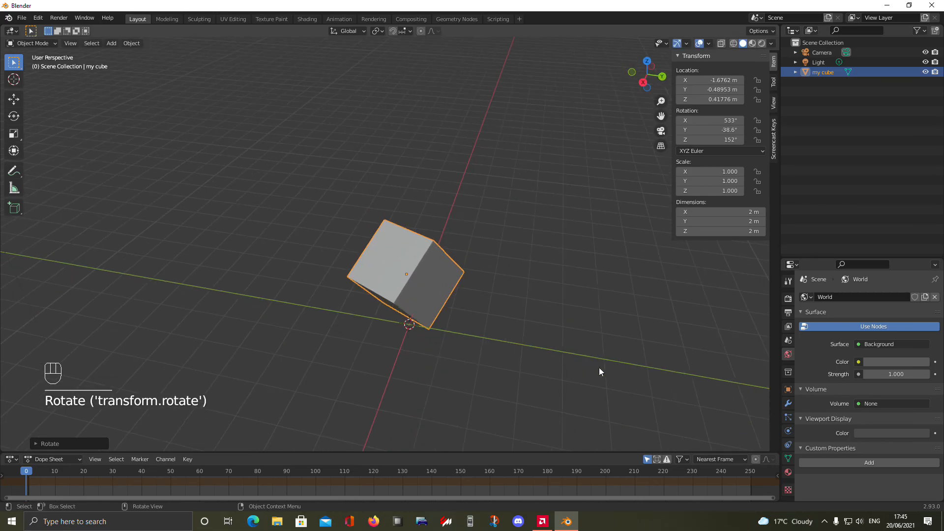
middle_click_drag(499, 370, 450, 333)
key("ctrl+z")
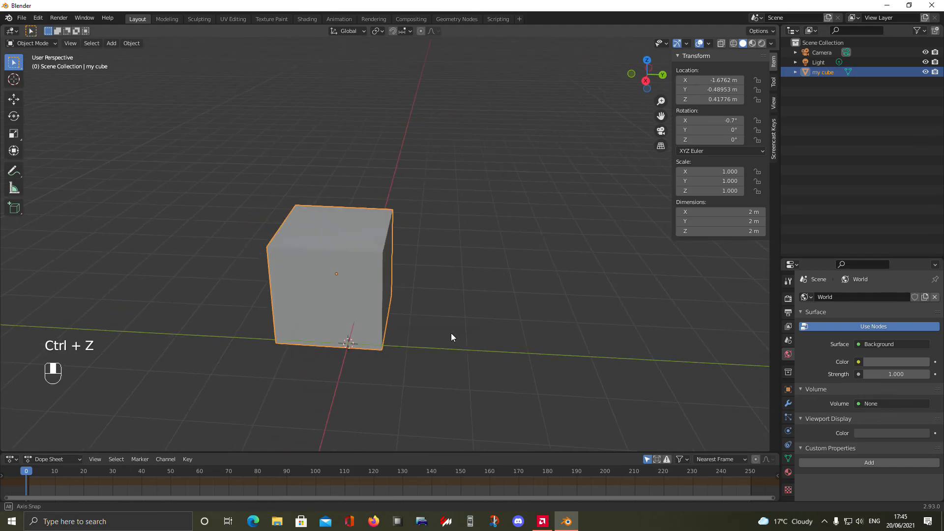
Rotate the cube about the global Y axis only, to about 4.8°
key("r")
key("y")
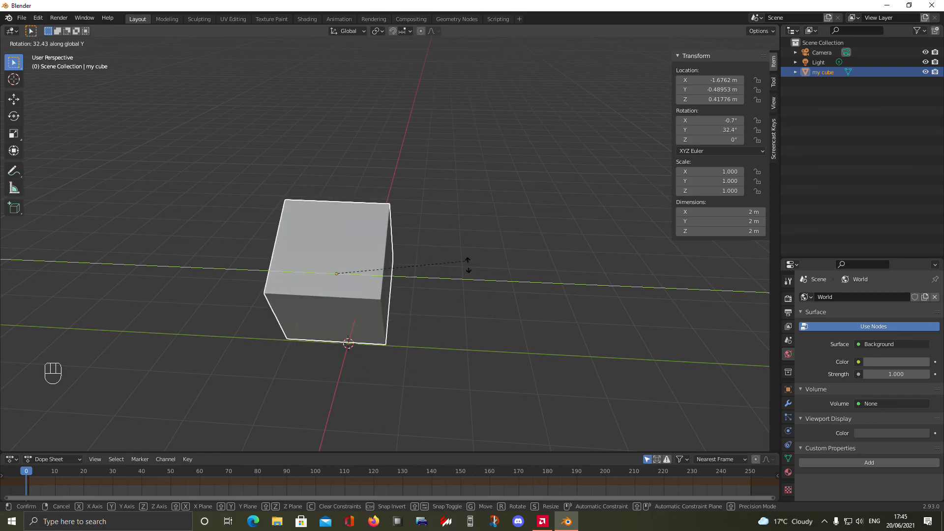
left_click(406, 319)
middle_click_drag(406, 319, 352, 308)
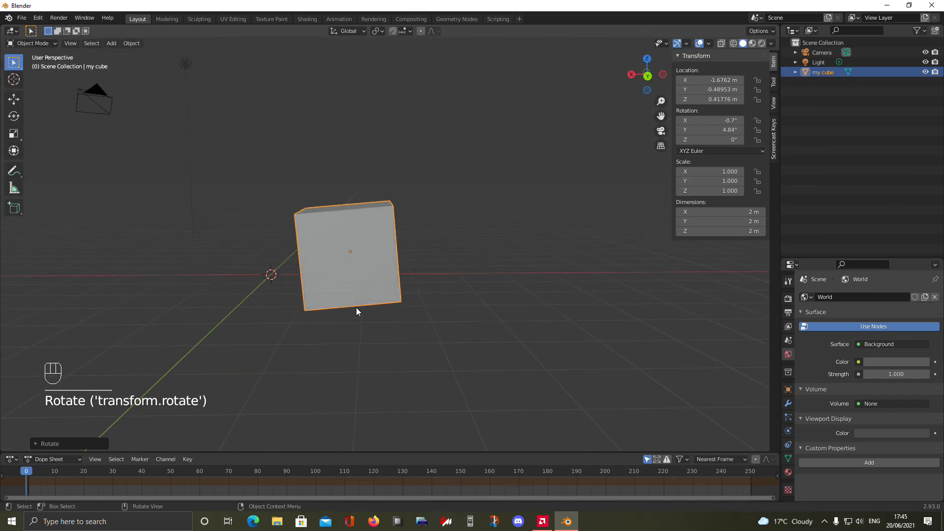
Rotate the cube about the global Z axis to about -18.8°, and undo both axis rotations
key("r")
key("z")
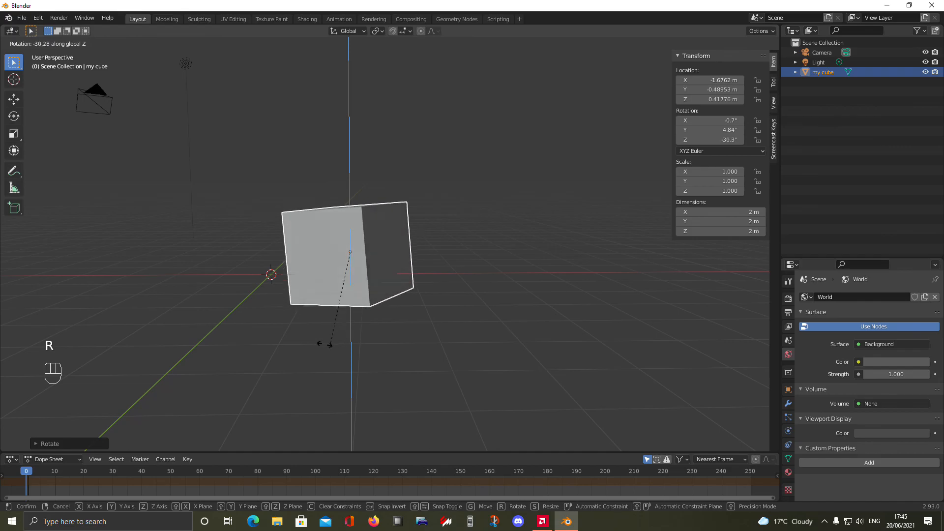
left_click(388, 295)
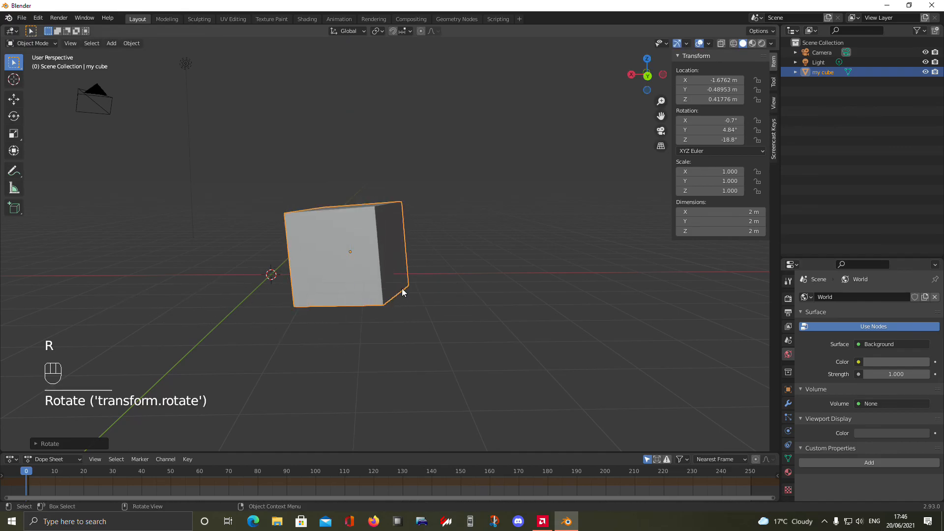
key("ctrl+z")
key("ctrl+z")
Rotate the cube freely twice, ending at a rotation of about X 71.9°, Y -15.1°, Z -13.3°
middle_click_drag(427, 288, 454, 311)
scroll(429, 291, "up", 3)
middle_click_drag(539, 127, 422, 245)
key("r")
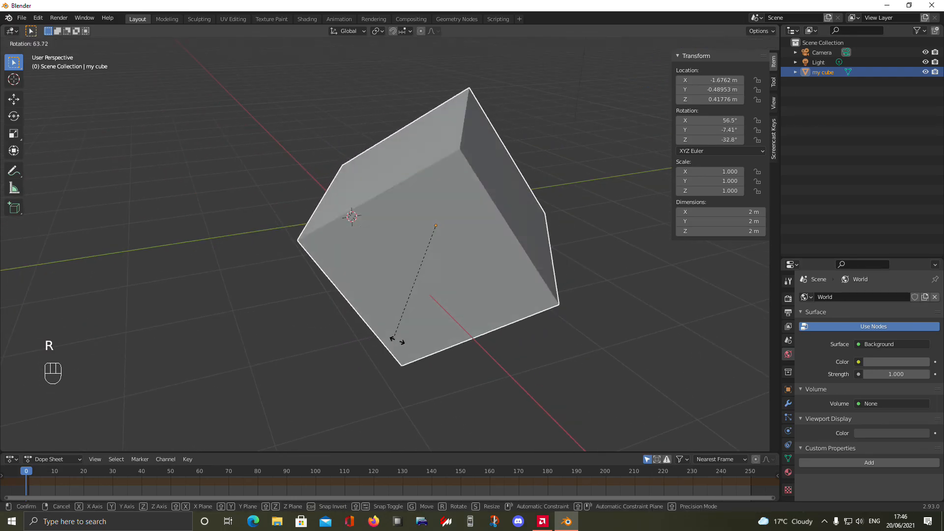
left_click(503, 343)
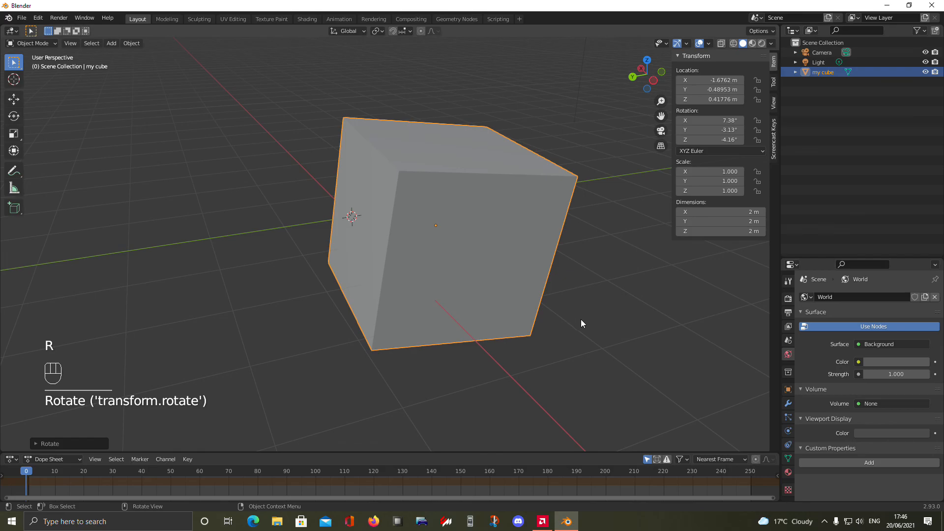
key("r")
left_click(711, 121)
mouse_move(710, 120)
left_mouse_down()
mouse_move(747, 120)
mouse_move(699, 129)
left_mouse_up()
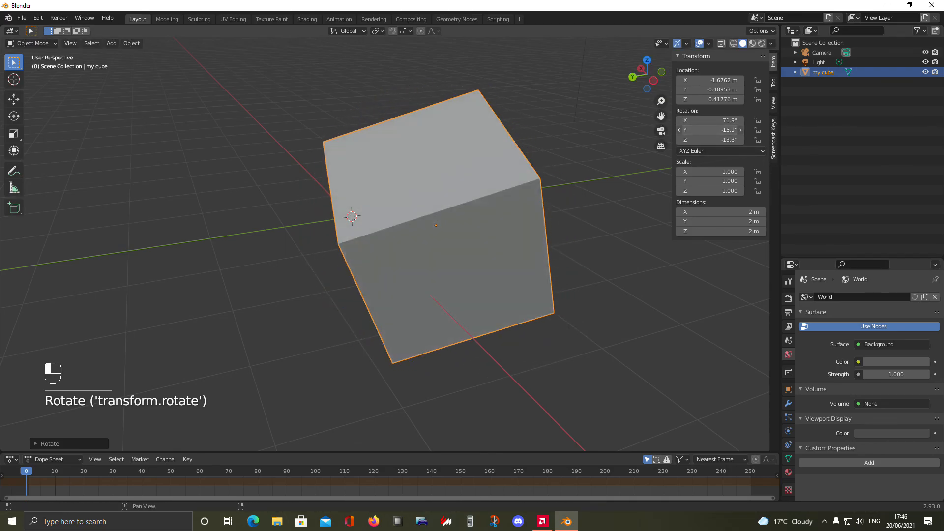
Undo the free rotations of the cube
middle_click_drag(449, 198, 430, 202)
key("ctrl+z")
key("ctrl+z")
key("ctrl+z")
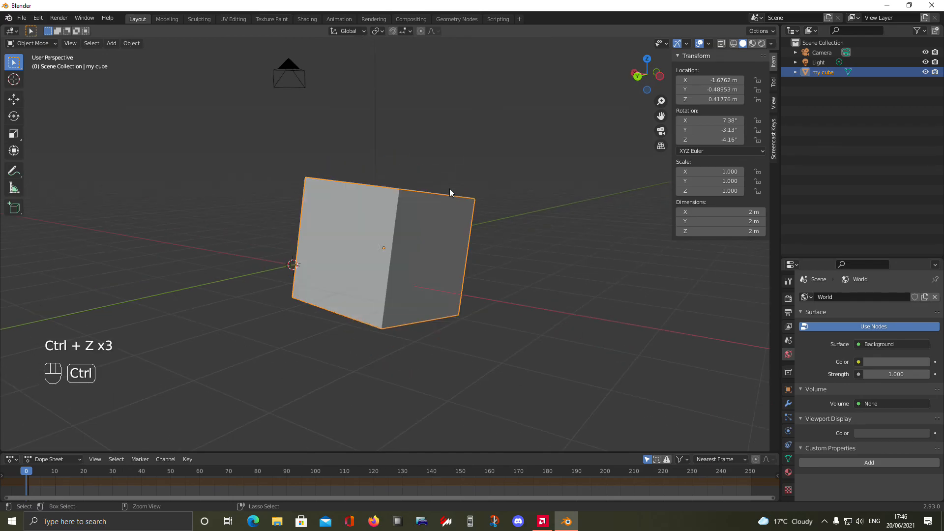
key("ctrl+z")
Set the cube's X rotation to exactly 25.4°
middle_click_drag(565, 214, 430, 207)
left_click(717, 122)
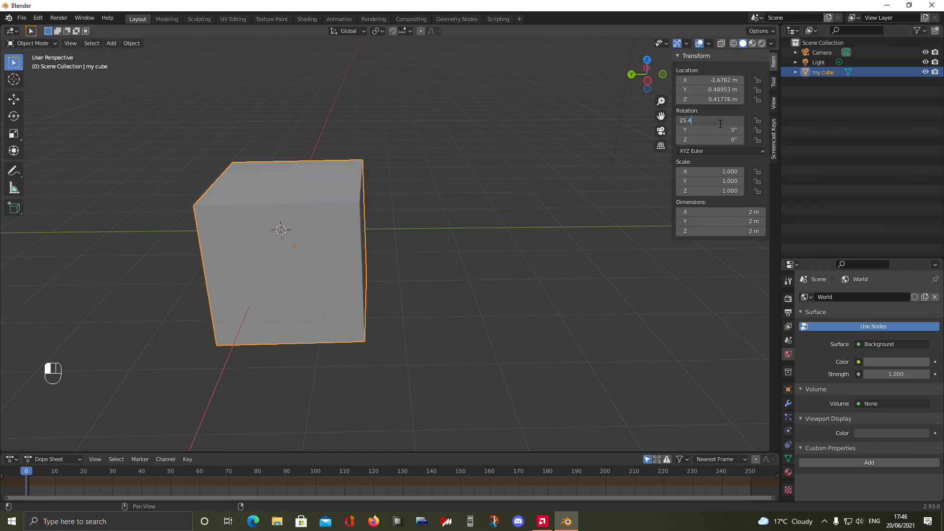
key("Return")
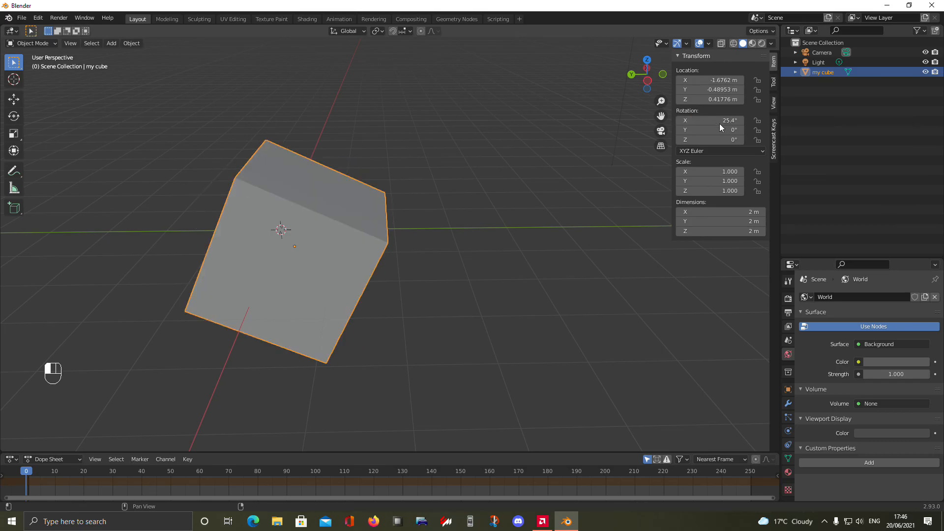
middle_click_drag(597, 179, 607, 179)
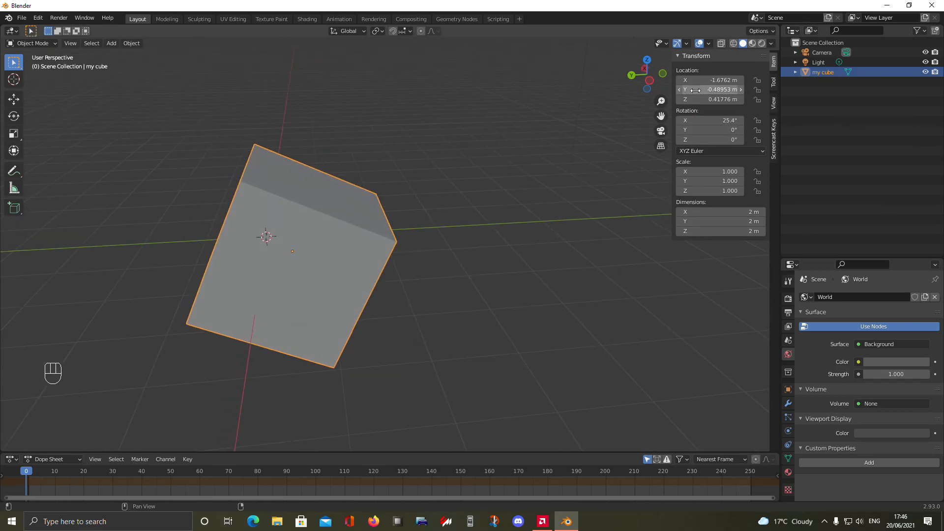
Shift the cube's X location to about -2.15 m and set its Y location to 2 m
left_click_drag(709, 80, 686, 81)
scroll(472, 172, "down", 5)
middle_click_drag(473, 172, 521, 162)
double_click(725, 90)
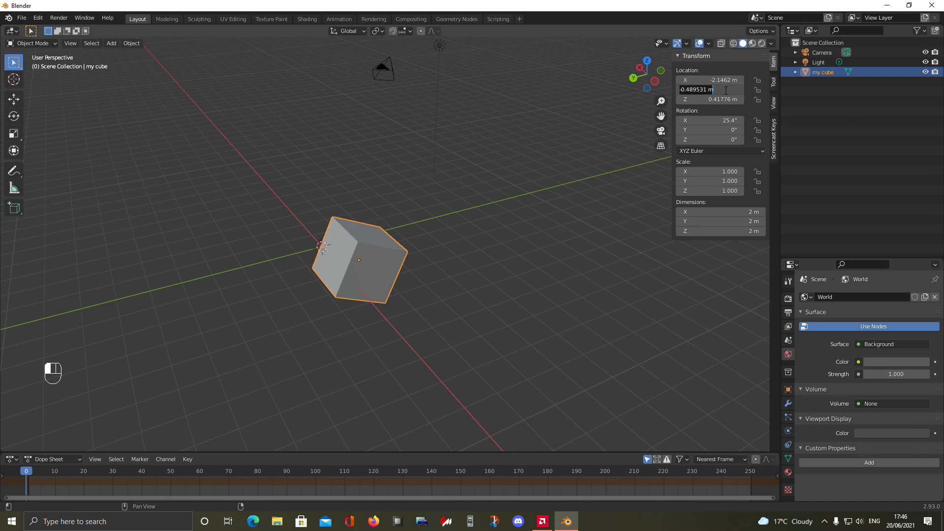
key("Return")
middle_click_drag(251, 221, 549, 280)
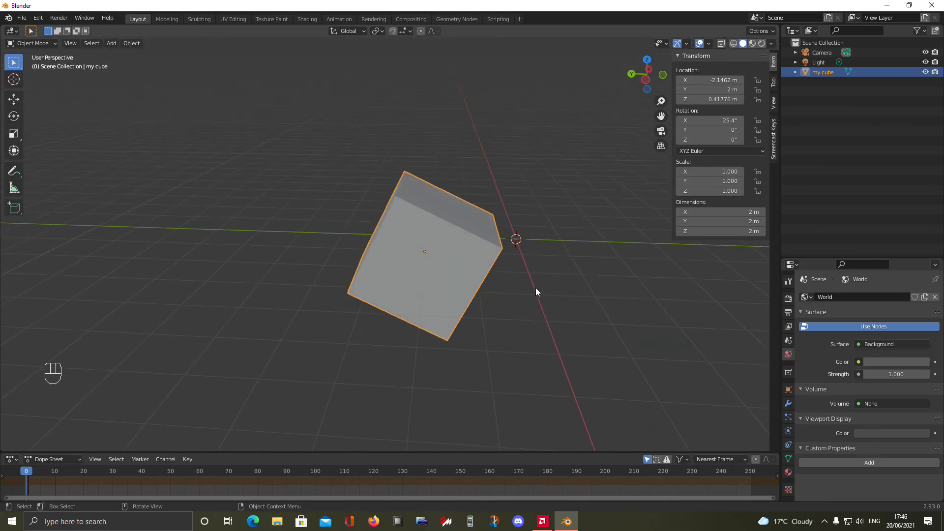
Undo the cube's location edits, its X rotation edit and the preceding vertical move
key("ctrl+z")
key("ctrl+z")
key("ctrl+z")
key("ctrl+z")
Snap the cube to the 3D cursor at the world origin
middle_click_drag(570, 224, 536, 242)
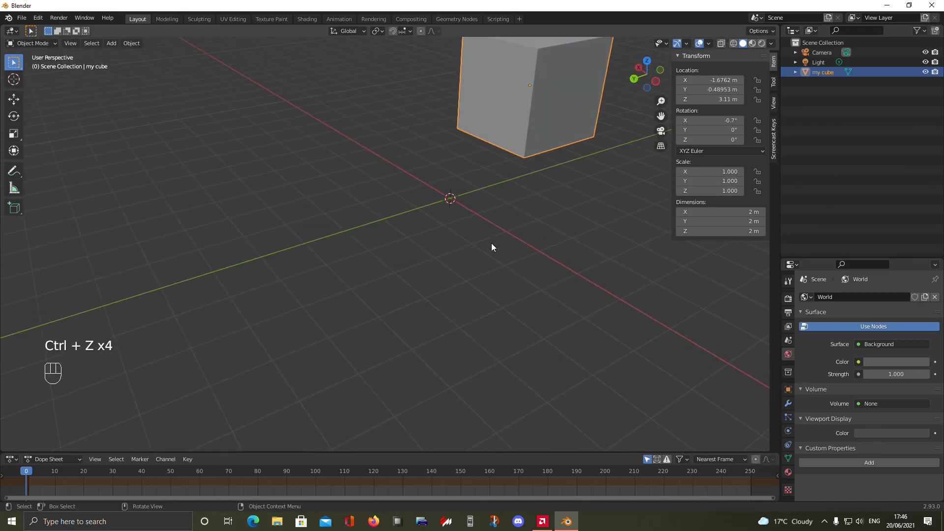
key("shift+s")
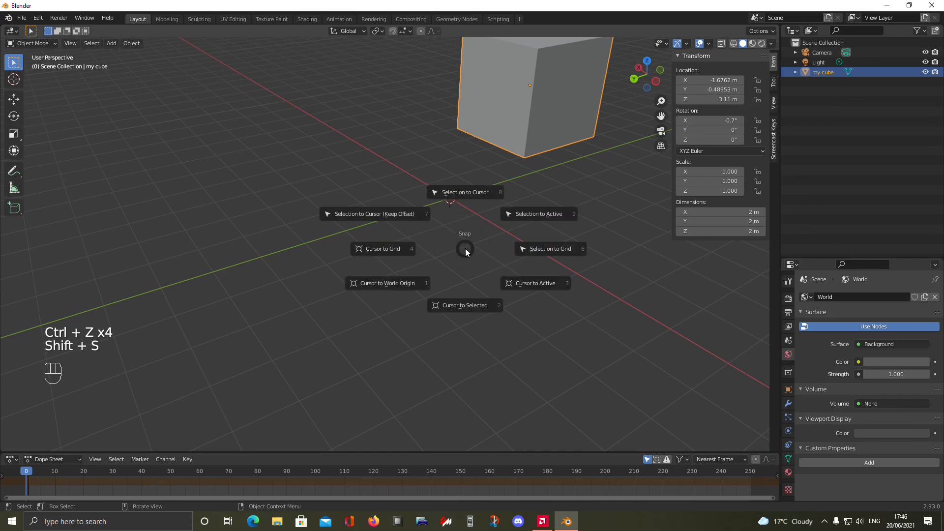
left_click(470, 199)
middle_click_drag(510, 211, 493, 290)
scroll(493, 291, "down", 2)
Scale the cube uniformly up to about 4.58 and back down to about 0.86
key("s")
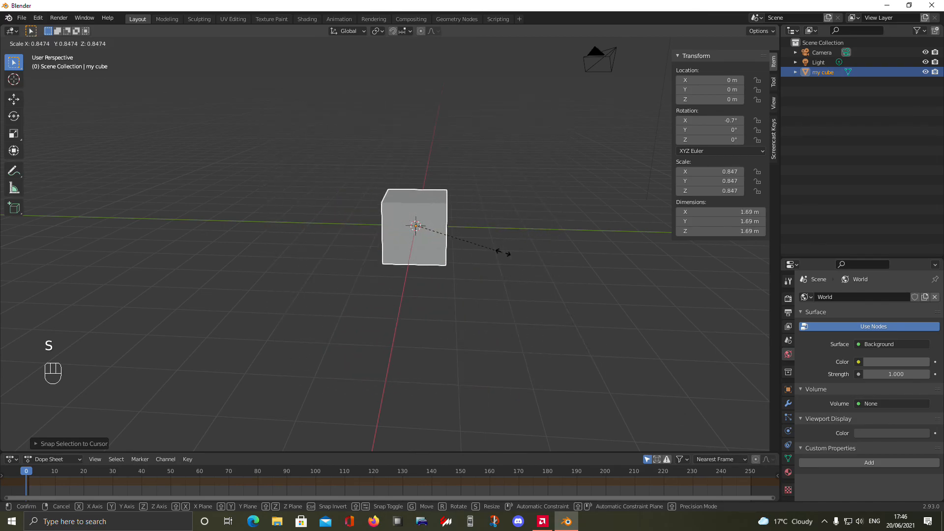
left_click(463, 327)
scroll(462, 327, "down", 3)
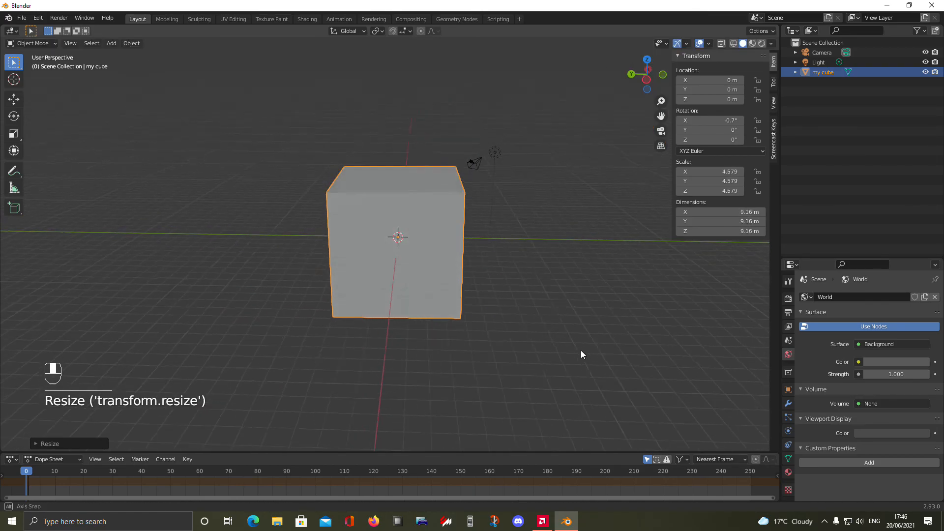
key("s")
left_click(433, 278)
scroll(408, 281, "up", 3)
scroll(500, 334, "up", 4)
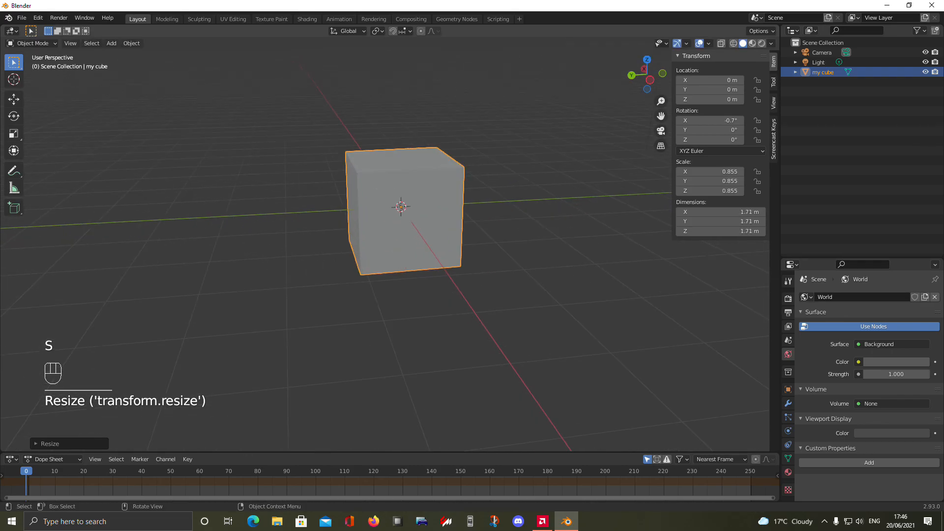
Scale the cube down to about 0.086, and rescale it once more to about 0.084
key("s")
left_click(408, 221)
scroll(414, 223, "up", 2)
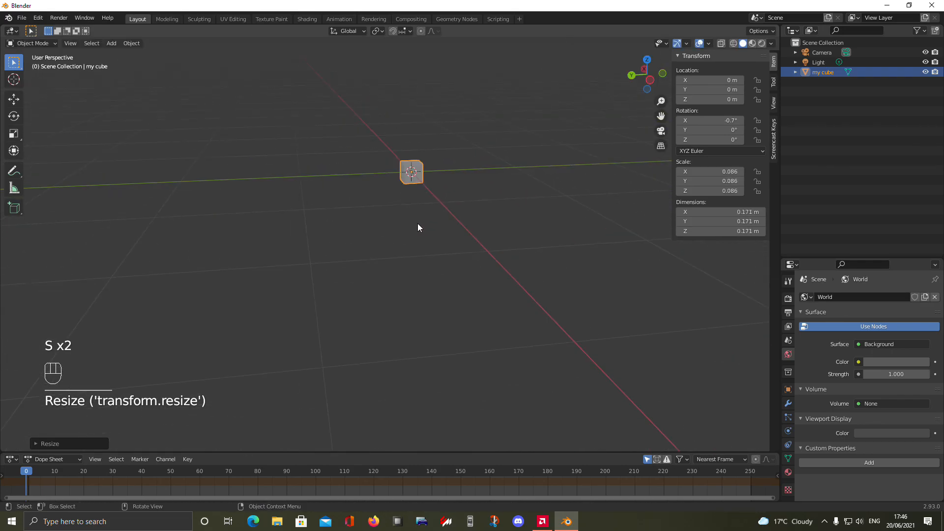
scroll(423, 223, "down", 2)
scroll(382, 224, "down", 3)
key("s")
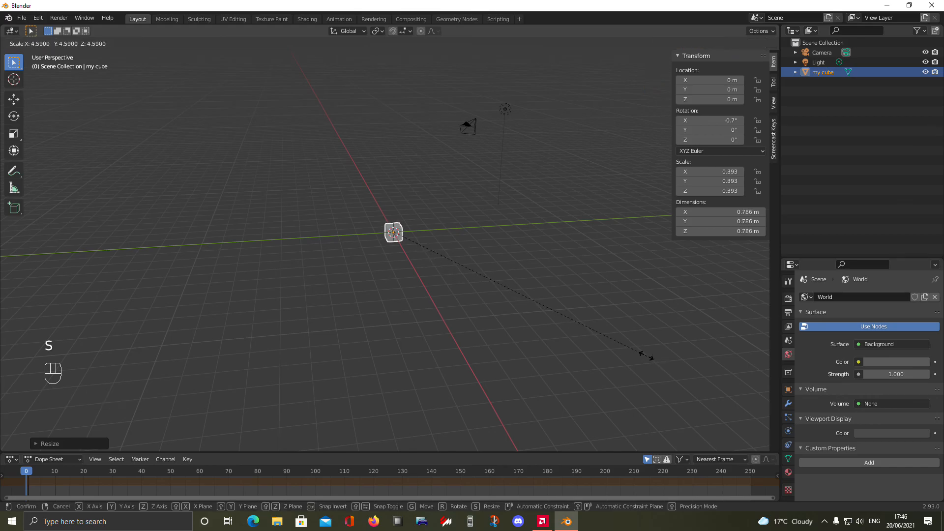
left_click(448, 259)
scroll(462, 231, "up", 6)
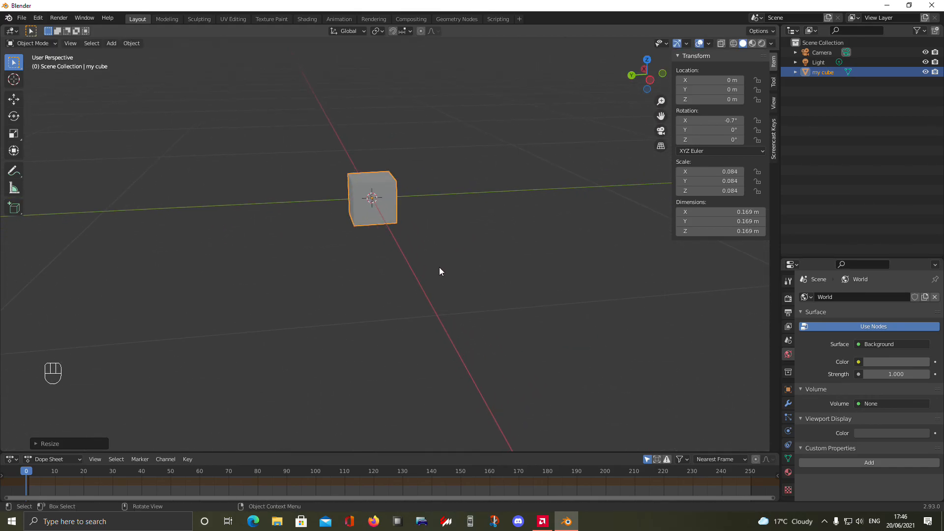
Frame the tiny cube in the viewport and scale it up uniformly to about 2.41
key("KP_Decimal")
scroll(458, 307, "down", 8)
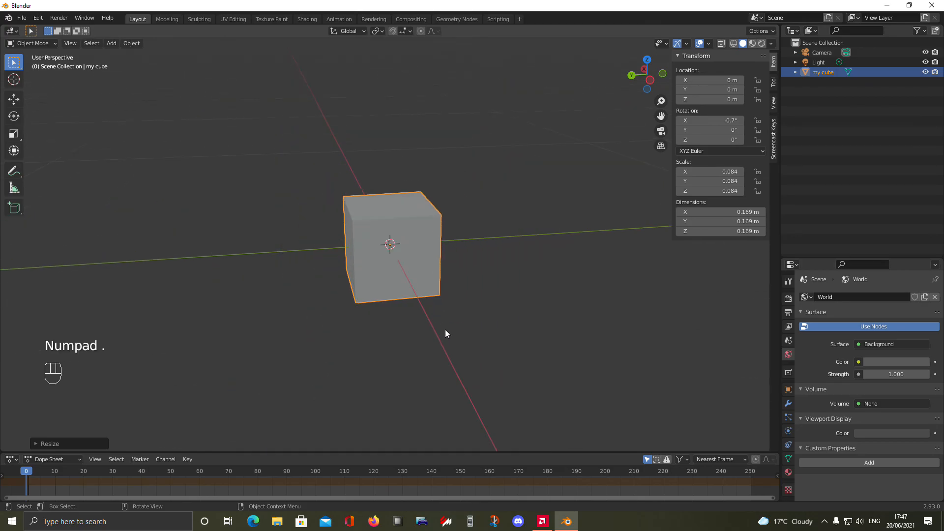
scroll(446, 331, "up", 6)
middle_click_drag(465, 328, 468, 333)
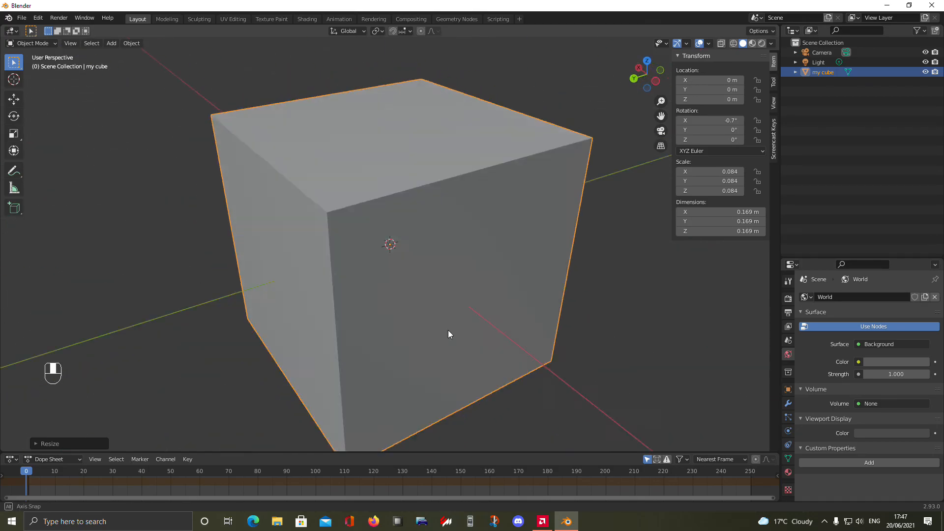
scroll(440, 331, "down", 4)
scroll(440, 329, "down", 6)
key("s")
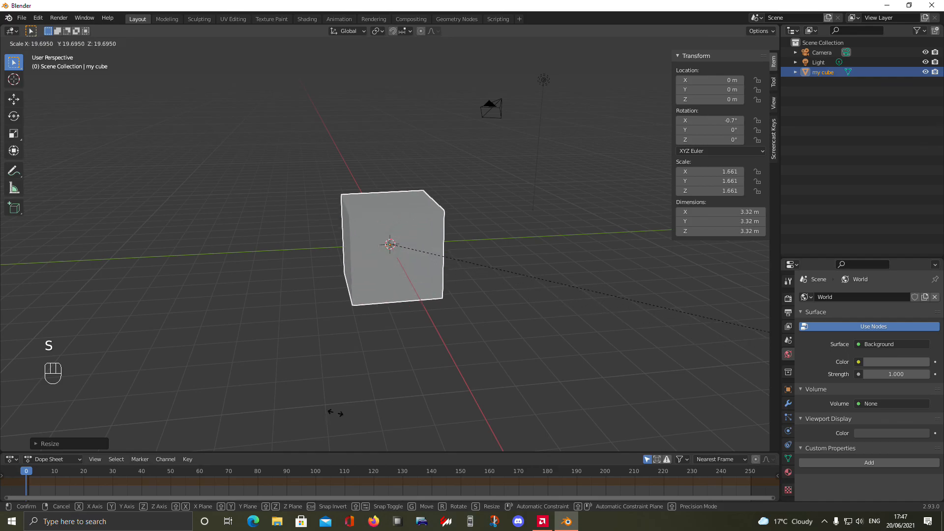
left_click(651, 57)
scroll(313, 338, "up", 5)
scroll(379, 334, "down", 5)
middle_click_drag(379, 335, 541, 352)
left_click_drag(705, 169, 704, 170)
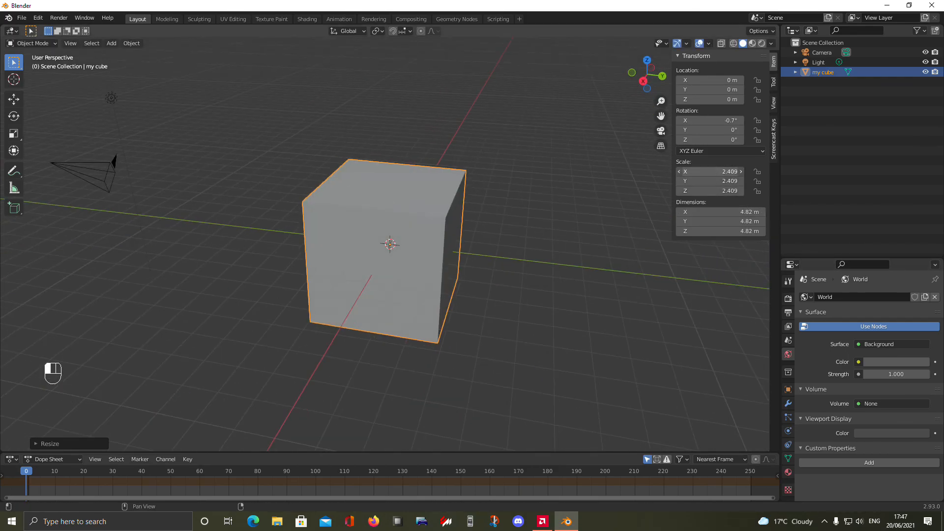
key("Return")
Set the cube's X, Y and Z rotation together to 5°
middle_click_drag(532, 195, 459, 246)
left_click_drag(710, 120, 710, 121)
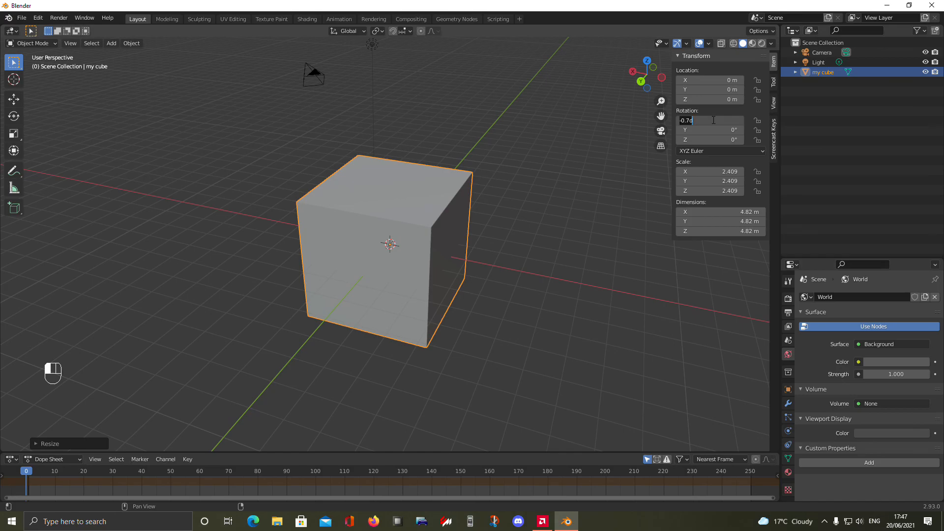
left_click(617, 135)
left_click_drag(702, 120, 702, 120)
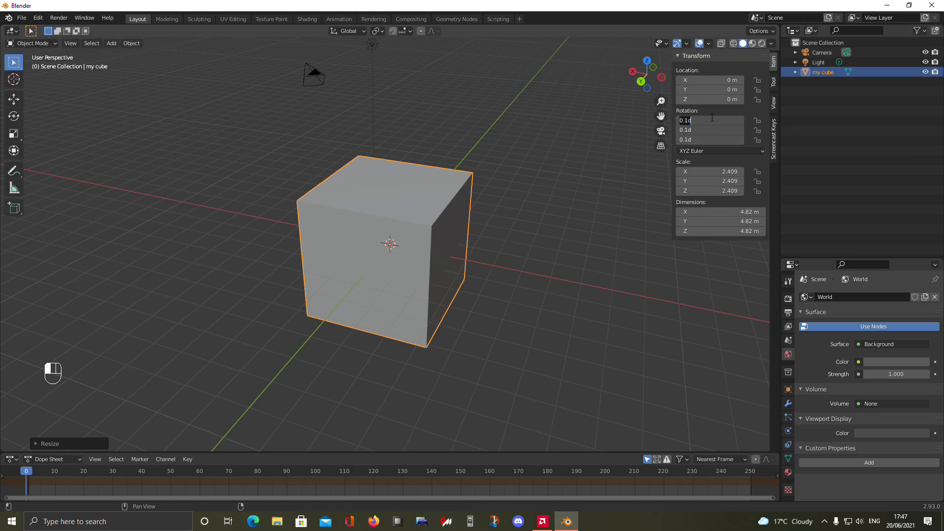
key("Return")
Enlarge the cube's dimensions to about X 13.8 m, Y 17.3 m and Z 14.6 m
middle_click_drag(604, 338, 633, 302)
left_click_drag(720, 213, 766, 213)
middle_click_drag(455, 241, 351, 252)
left_click_drag(713, 222, 775, 222)
middle_click_drag(646, 230, 616, 217)
left_click_drag(718, 231, 762, 231)
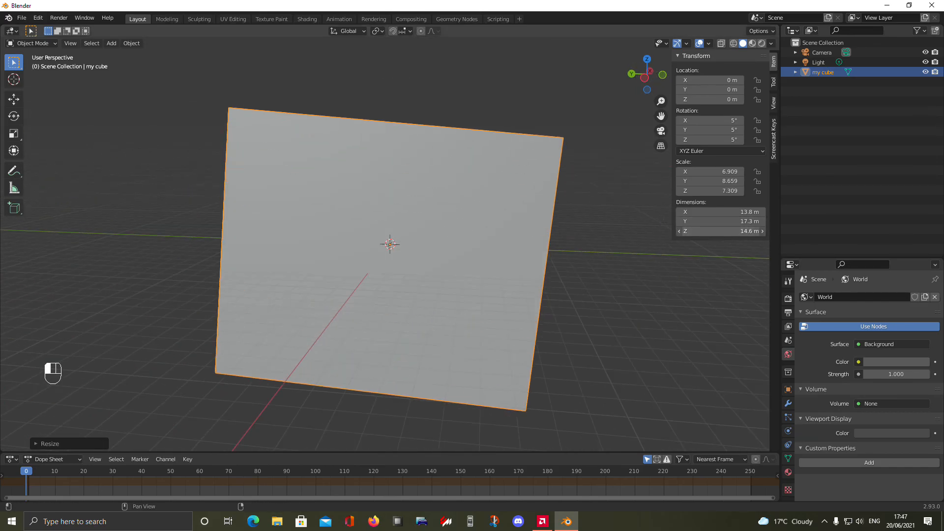
Undo the Y and Z dimension changes of the cube
key("ctrl+z")
key("ctrl+z")
middle_click_drag(483, 317, 621, 304)
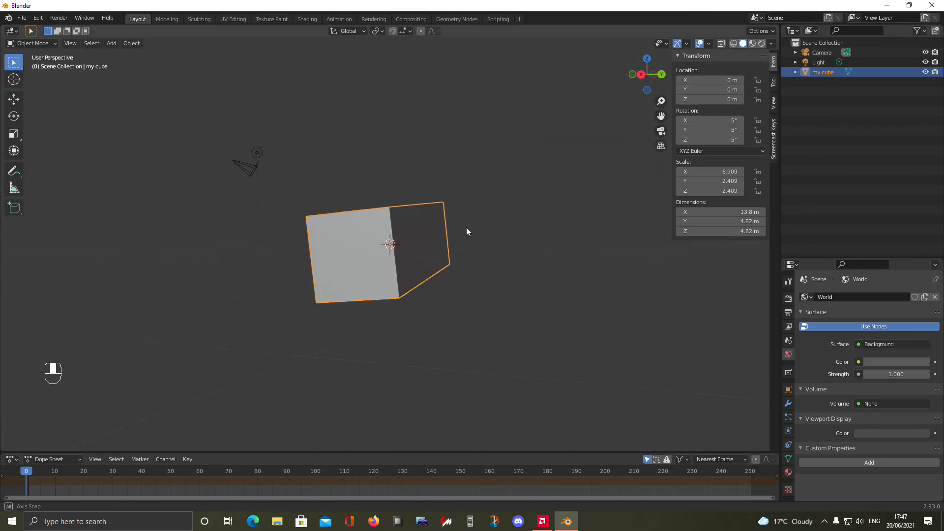
middle_click_drag(464, 226, 526, 246)
middle_click_drag(532, 187, 639, 187)
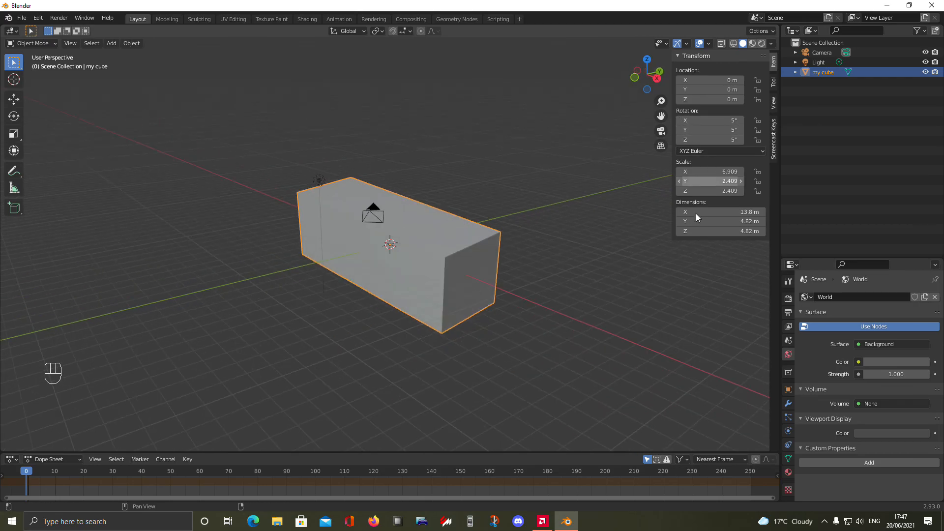
Set the cube's X, Y and Z dimensions to 5 m each
middle_click_drag(540, 246, 733, 221)
left_click_drag(740, 211, 708, 211)
left_click(740, 211)
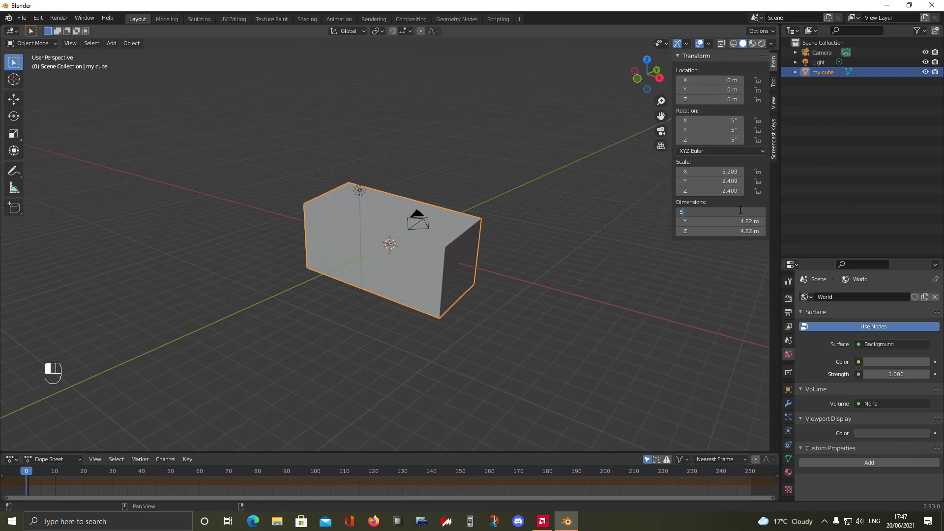
type("5")
key("Return")
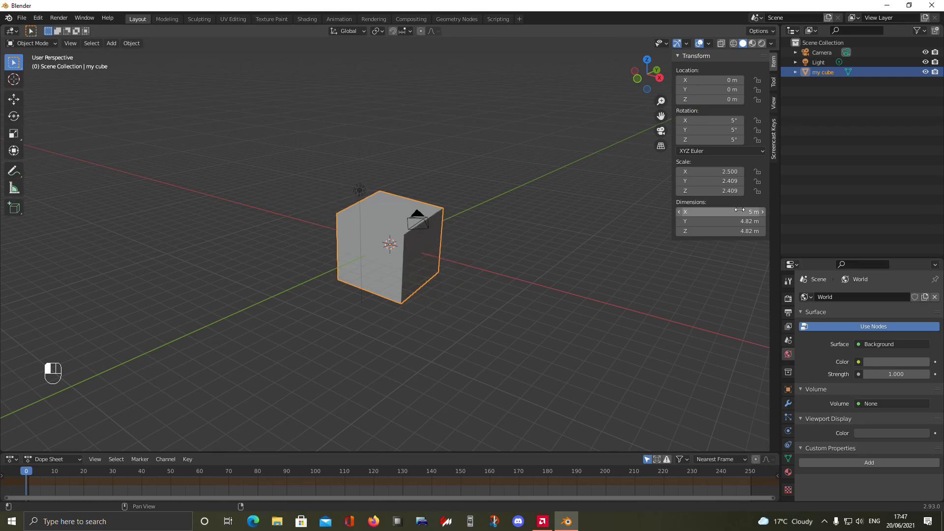
middle_click_drag(411, 223, 615, 228)
left_click(735, 224)
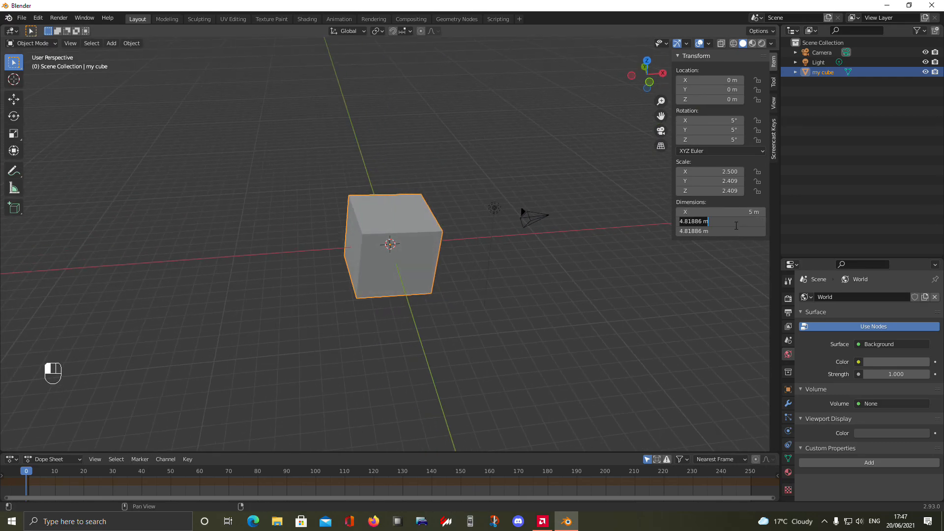
type("5")
key("Return")
middle_click_drag(478, 280, 497, 291)
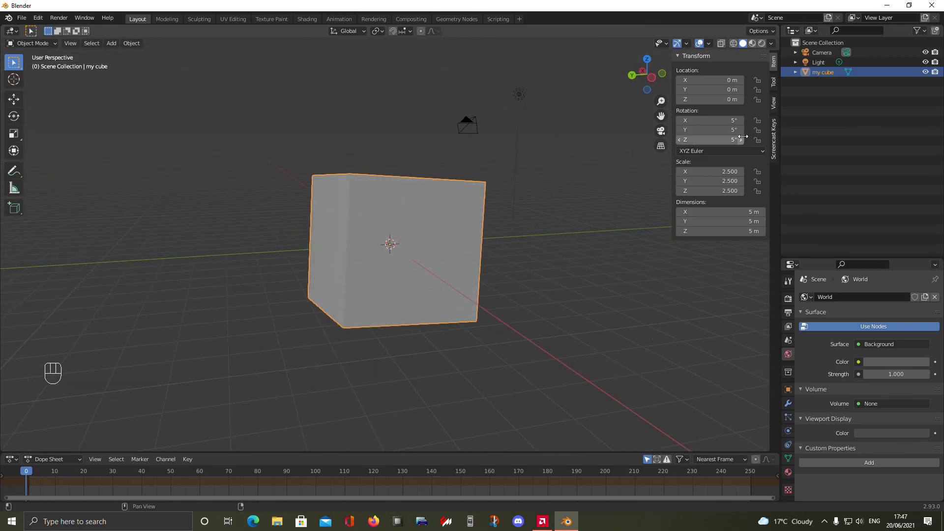
Reset the cube's X, Y and Z rotation together to 0°
left_click_drag(722, 123, 728, 123)
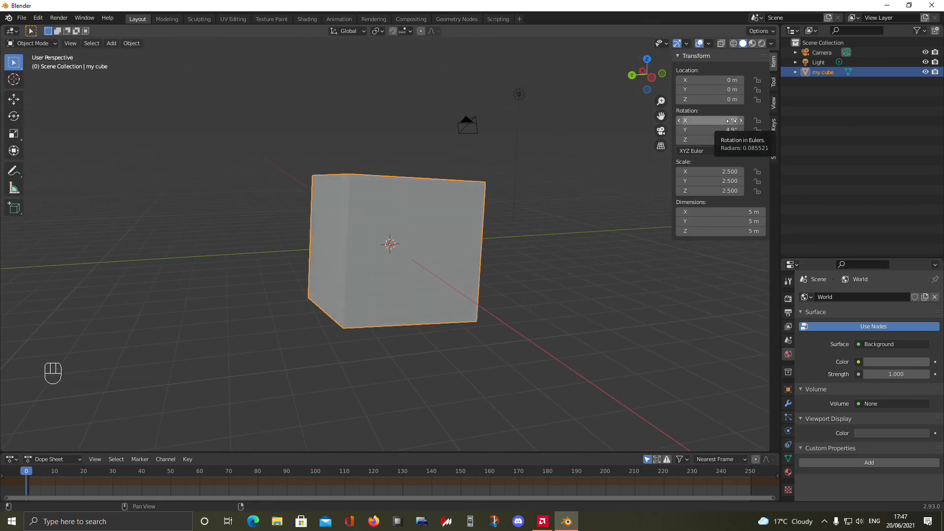
left_click(718, 123)
type("0")
key("Return")
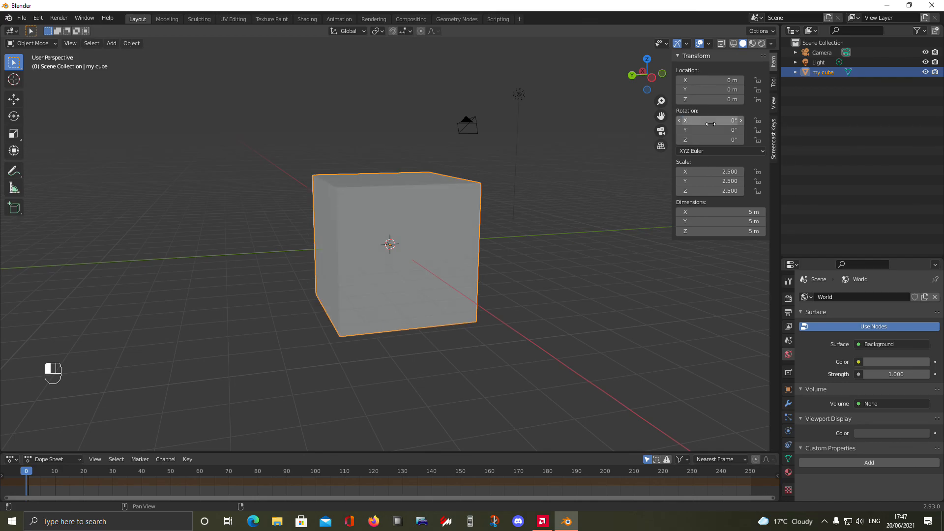
middle_click_drag(629, 127, 650, 135)
Look through the available rotation modes for the cube, keeping XYZ Euler
left_click(732, 150)
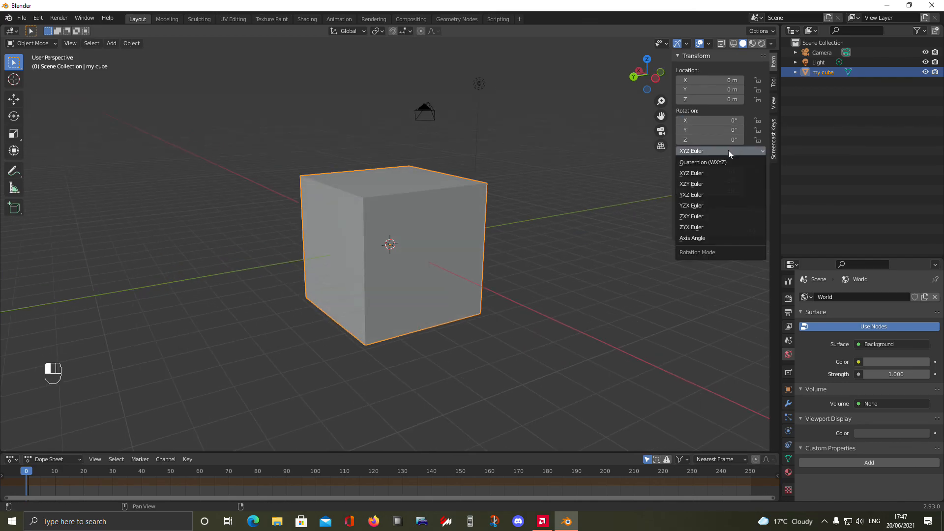
left_click(722, 151)
left_click(714, 151)
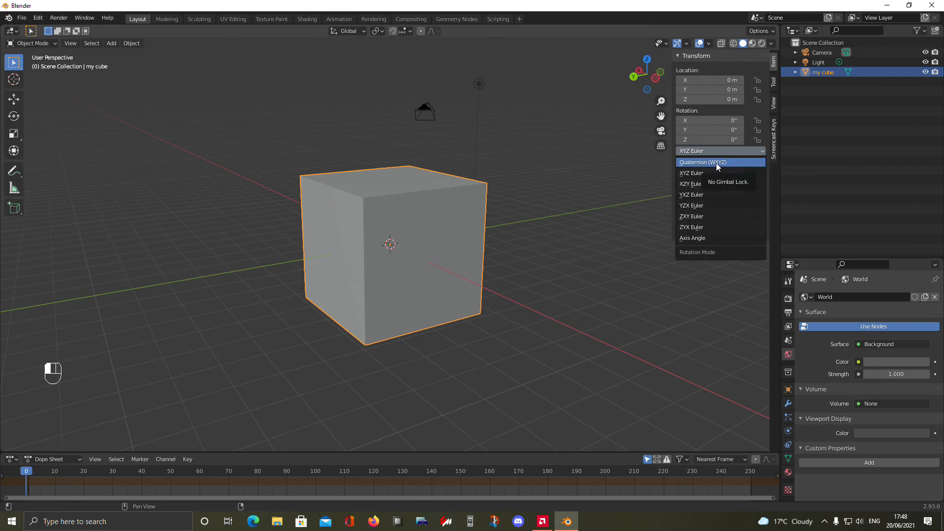
left_click(710, 154)
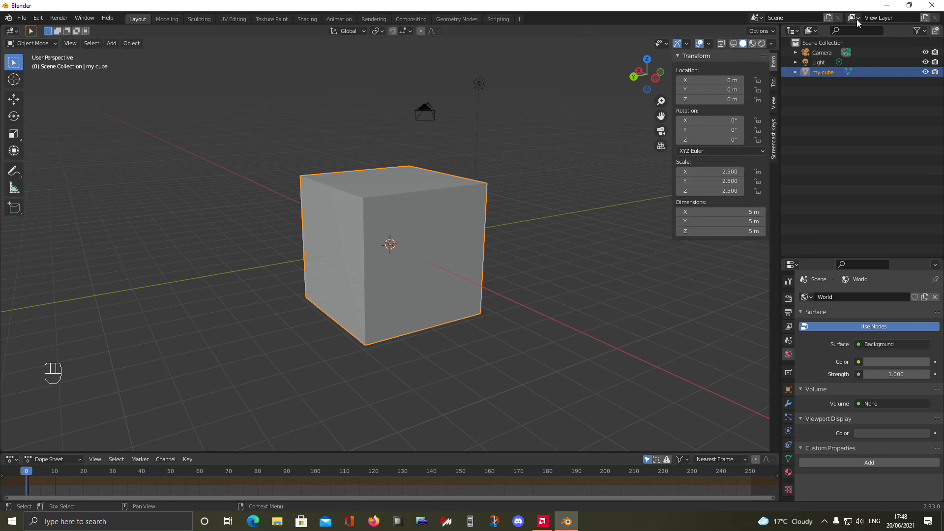
Review the active tool's selection, transform and workspace options, and deselect the cube
left_click(773, 84)
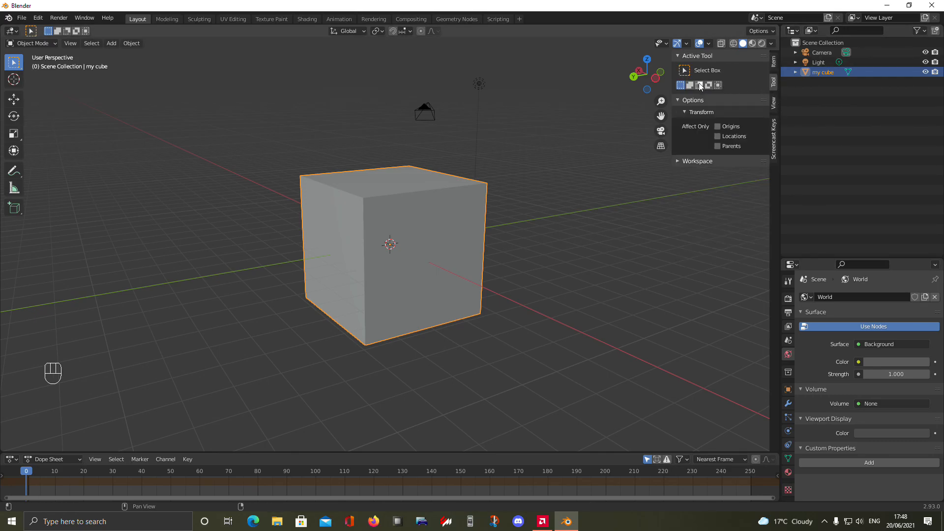
left_click(693, 162)
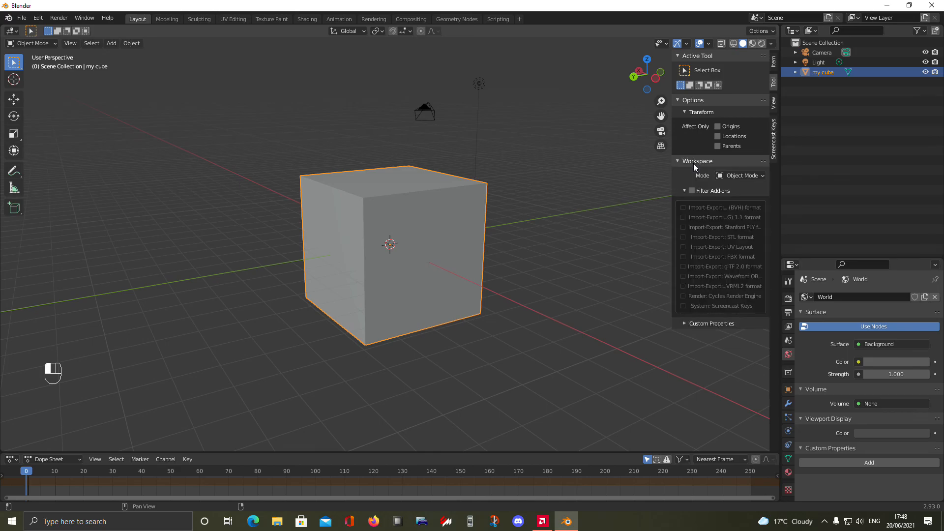
left_click(694, 162)
left_click(689, 102)
left_click(687, 103)
key("Tab")
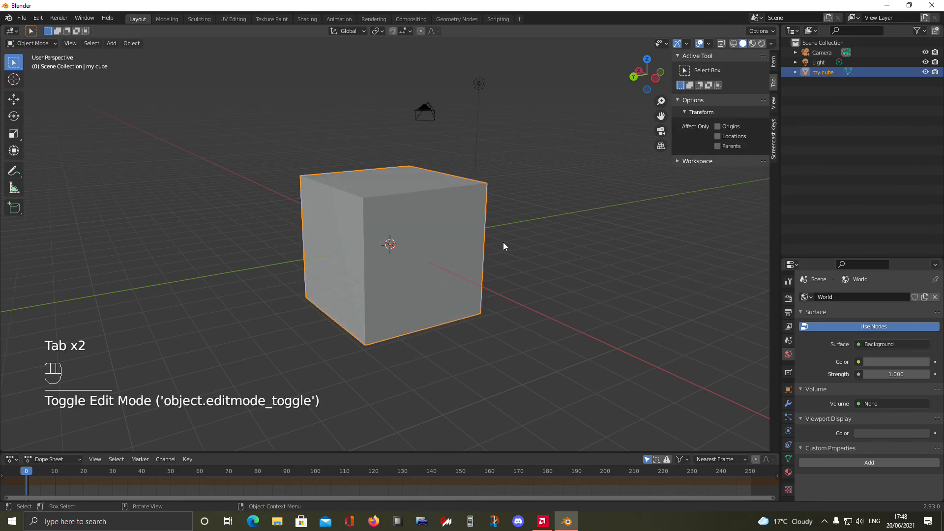
left_click(605, 231)
left_click(691, 86)
Show the viewport's view settings, try out another focal length and return it to 50 mm
left_click(774, 102)
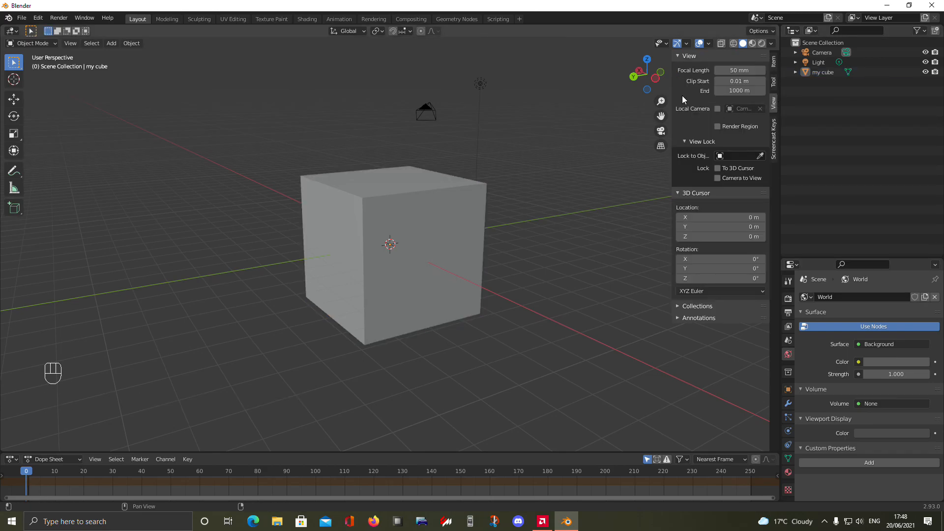
mouse_move(740, 70)
left_mouse_down()
mouse_move(688, 70)
mouse_move(747, 68)
left_mouse_up()
key("Return")
scroll(561, 186, "down", 4)
middle_click_drag(560, 186, 503, 213)
scroll(502, 213, "up", 4)
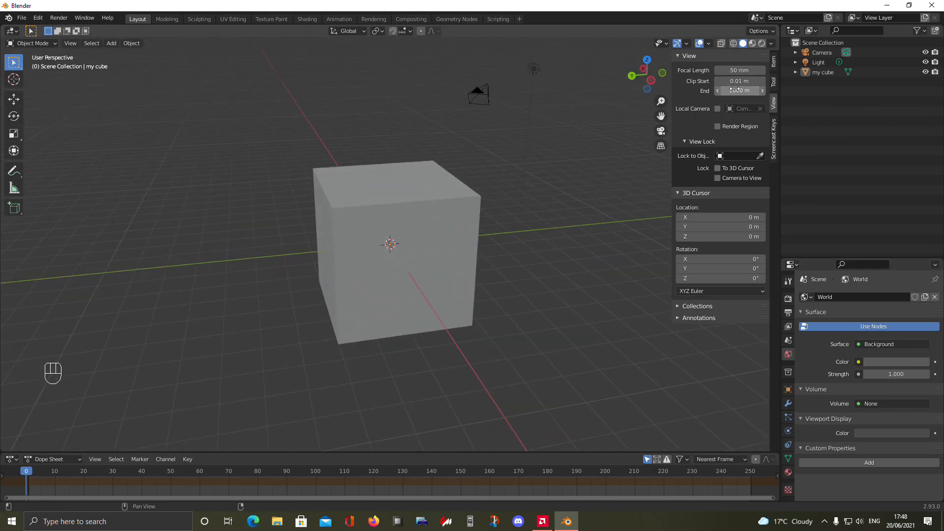
Zoom far out from the cube and set the viewport's clip end to 10000 m
scroll(509, 222, "down", 12)
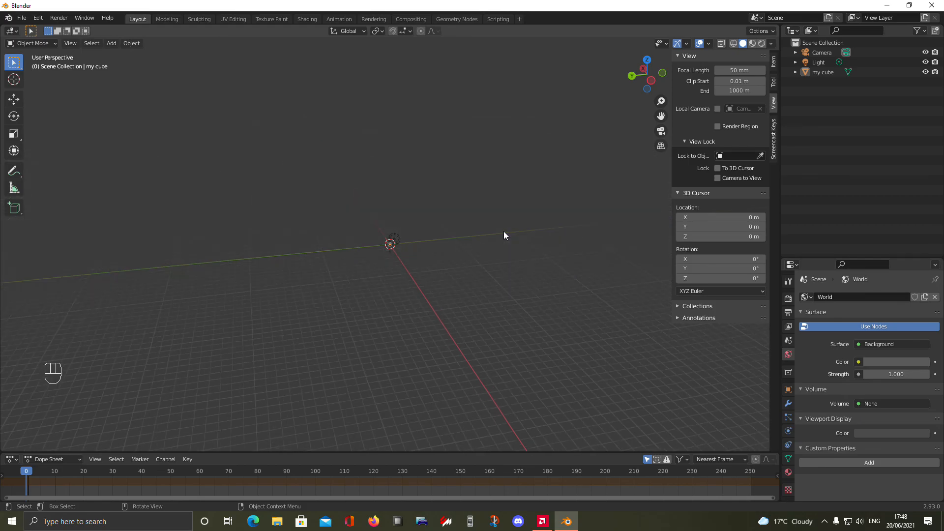
scroll(502, 235, "down", 3)
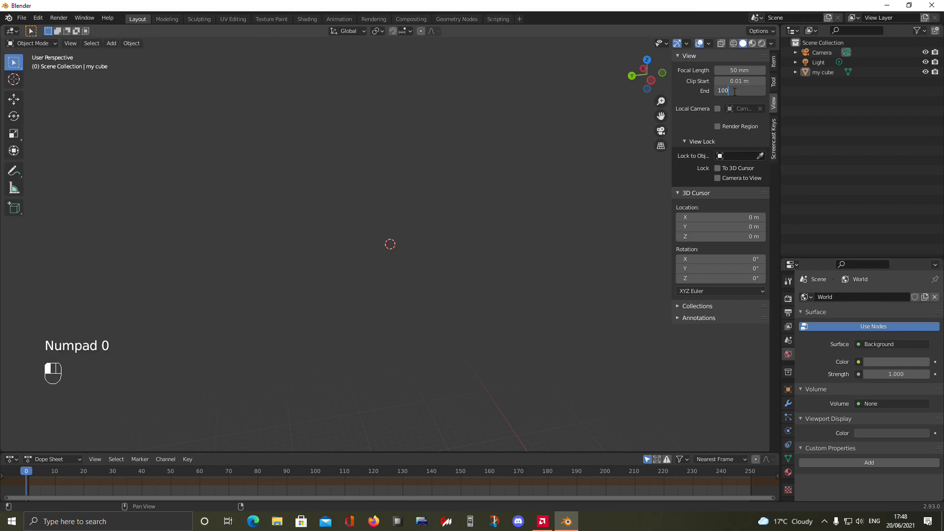
key("Return")
middle_click_drag(377, 266, 430, 268)
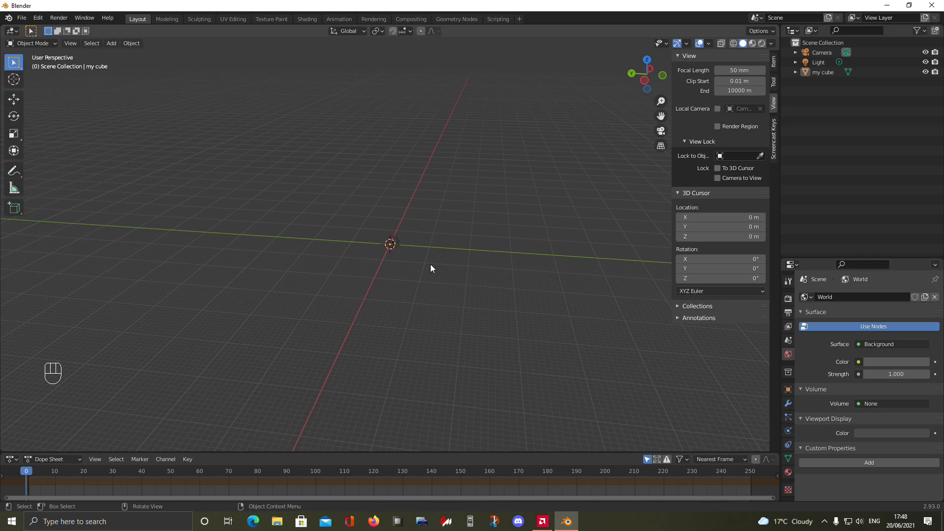
scroll(431, 264, "up", 5)
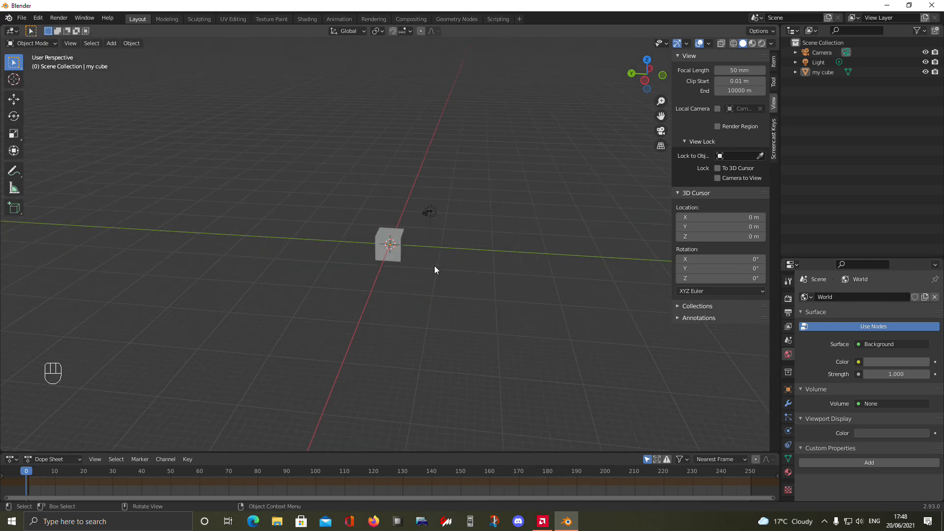
Set the viewport's clip start to 0.001 m and test near clipping by zooming in and out of the cube
scroll(434, 269, "up", 8)
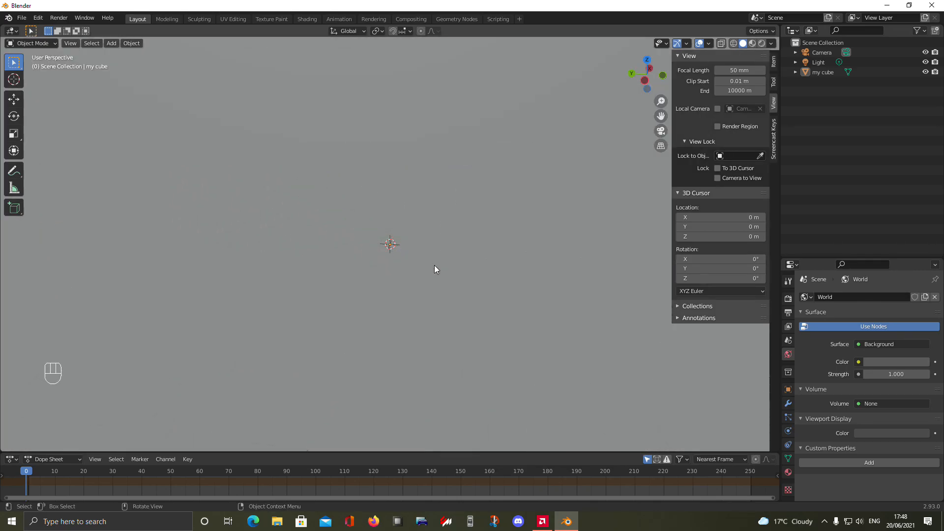
middle_click_drag(434, 270, 288, 273)
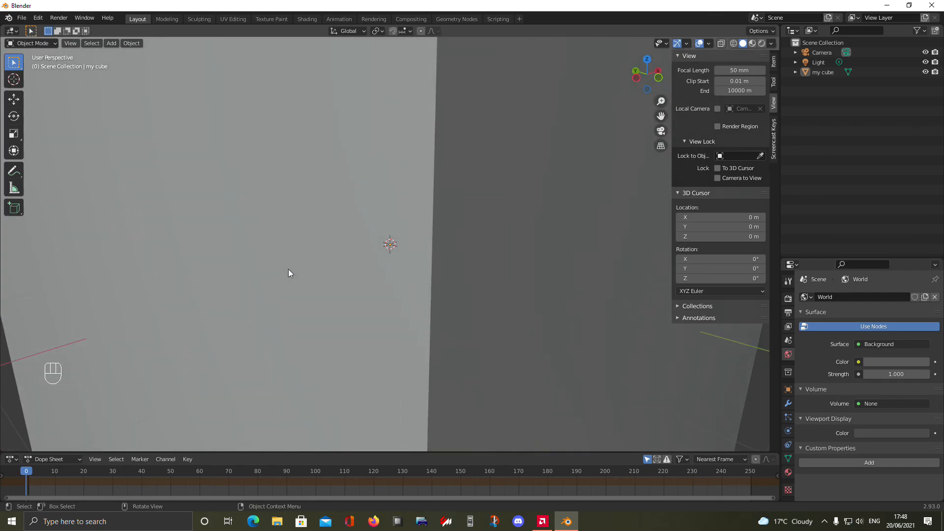
scroll(288, 273, "down", 3)
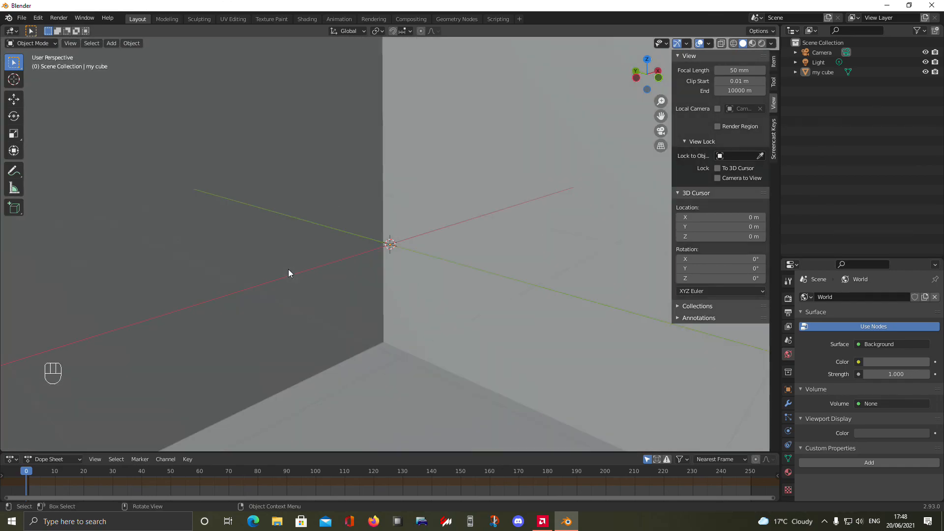
scroll(288, 269, "down", 4)
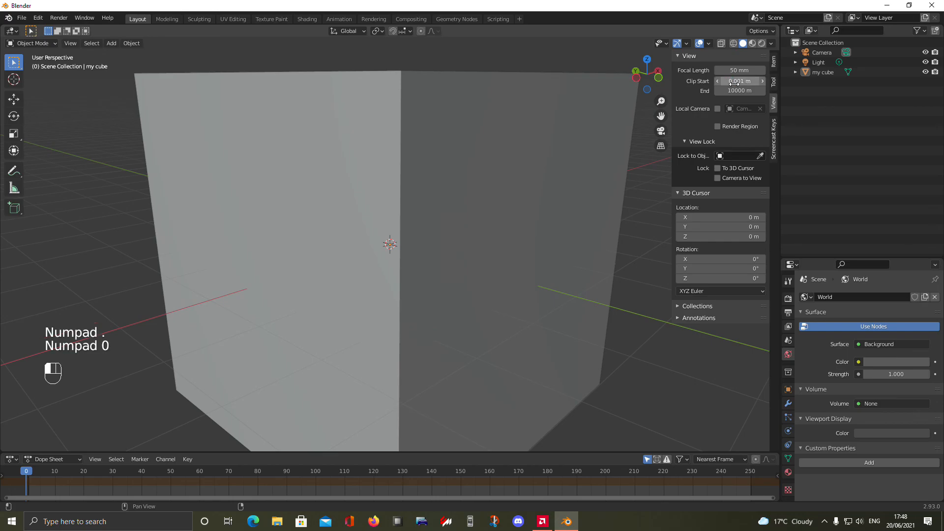
scroll(616, 172, "up", 6)
scroll(615, 172, "down", 2)
middle_click_drag(548, 196, 544, 197)
scroll(462, 258, "down", 3)
scroll(462, 258, "up", 5)
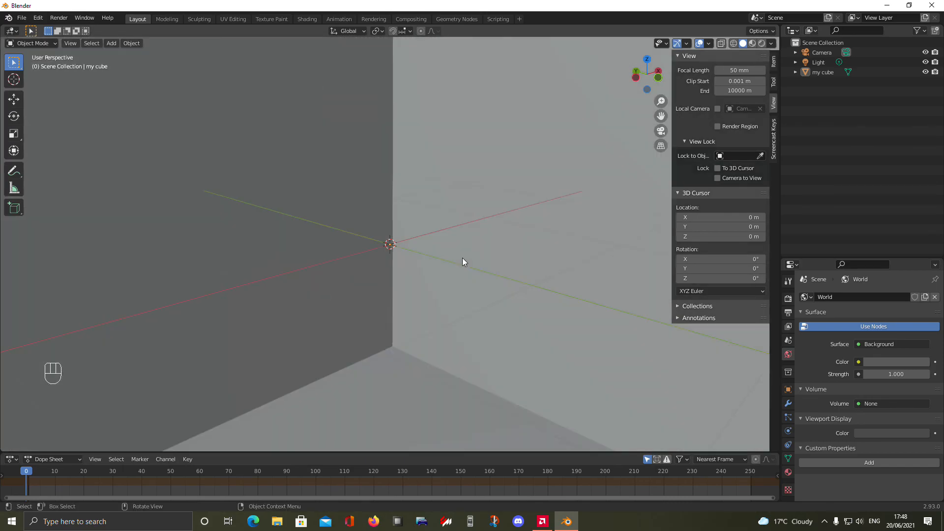
scroll(462, 257, "down", 3)
scroll(462, 258, "up", 4)
scroll(462, 257, "down", 4)
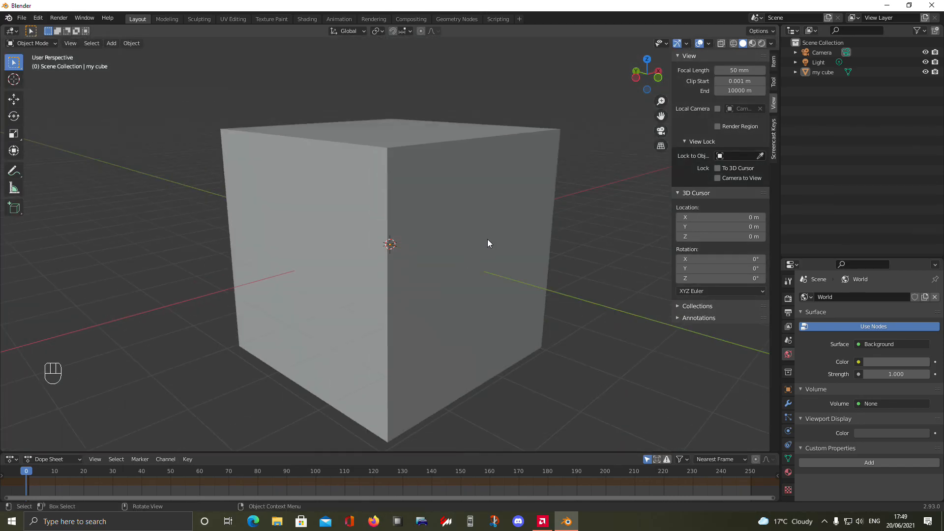
Set the viewport's clip start to 0.1 m
key("Return")
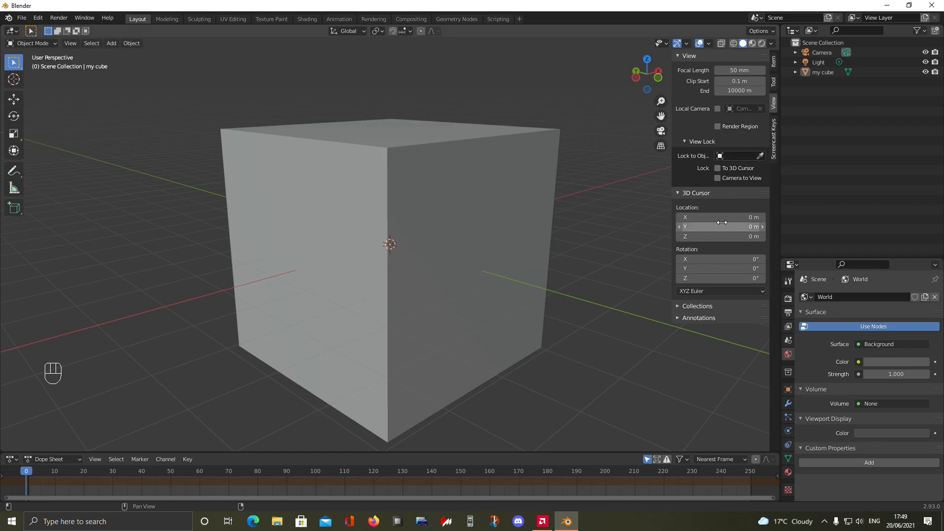
scroll(591, 237, "down", 5)
mouse_move(592, 240)
middle_mouse_down()
mouse_move(570, 252)
mouse_move(585, 249)
middle_mouse_up()
Move the 3D cursor to X 0.9 m and Y 1.5 m, and try to undo the move
left_click_drag(711, 218, 700, 218)
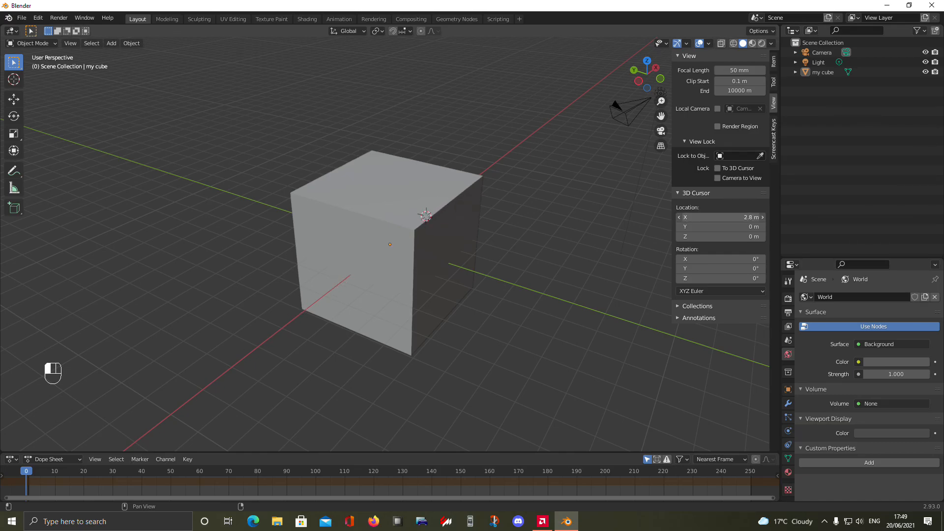
key("ctrl+z")
key("ctrl+z")
key("ctrl+z")
key("ctrl+z")
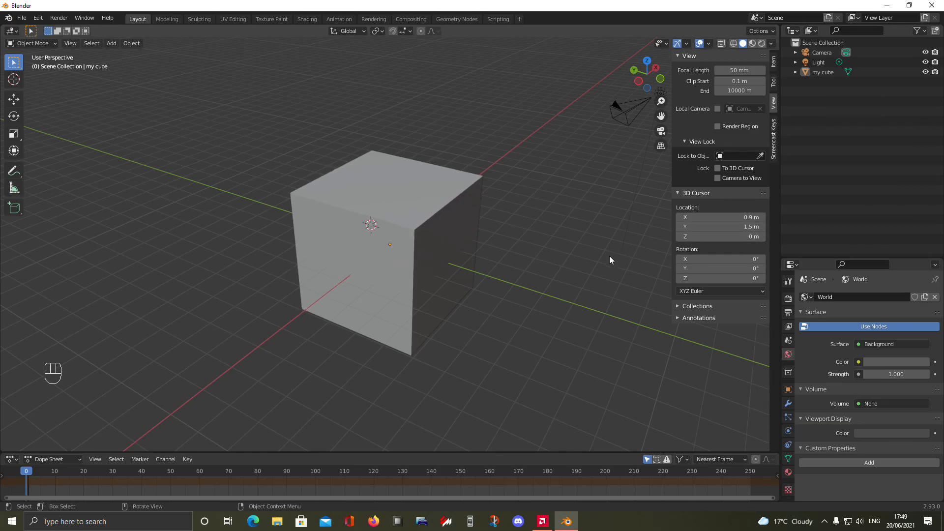
mouse_move(572, 264)
middle_mouse_down()
mouse_move(533, 286)
mouse_move(571, 281)
middle_mouse_up()
left_click(532, 286)
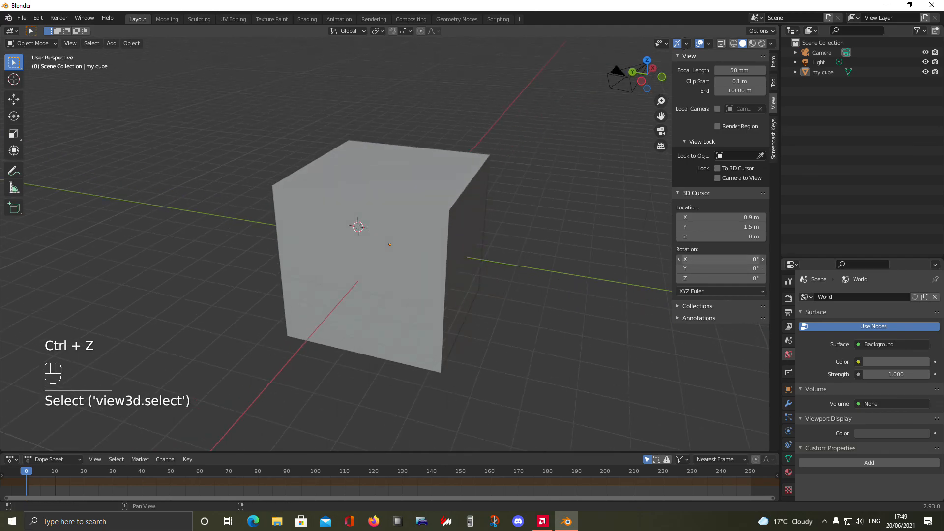
Try to change the 3D cursor's X rotation and cancel the edit
left_click(727, 258)
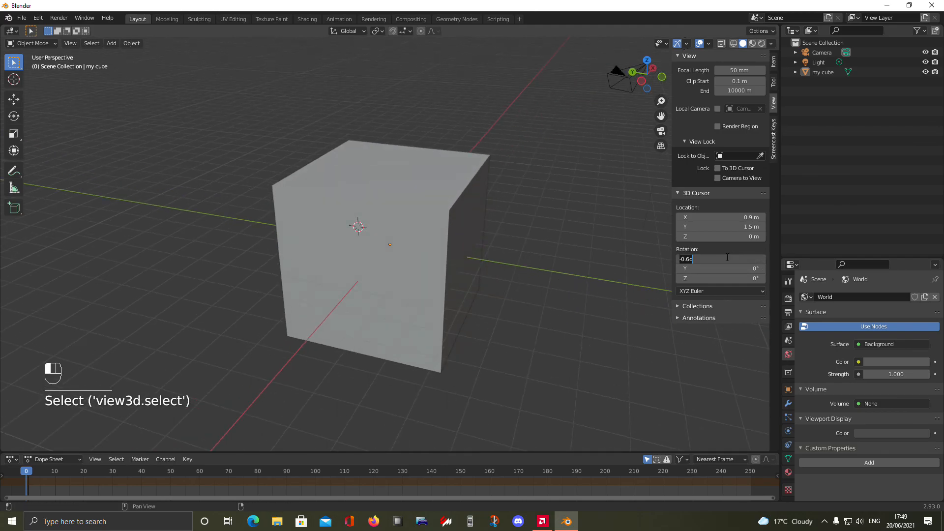
key("Escape")
mouse_move(563, 312)
middle_mouse_down()
mouse_move(415, 309)
mouse_move(564, 304)
middle_mouse_up()
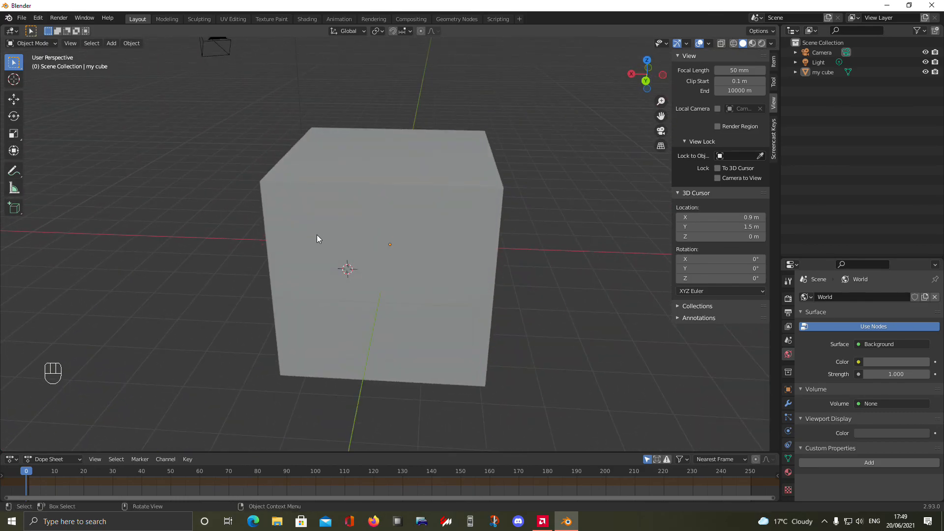
middle_click_drag(317, 236, 320, 297)
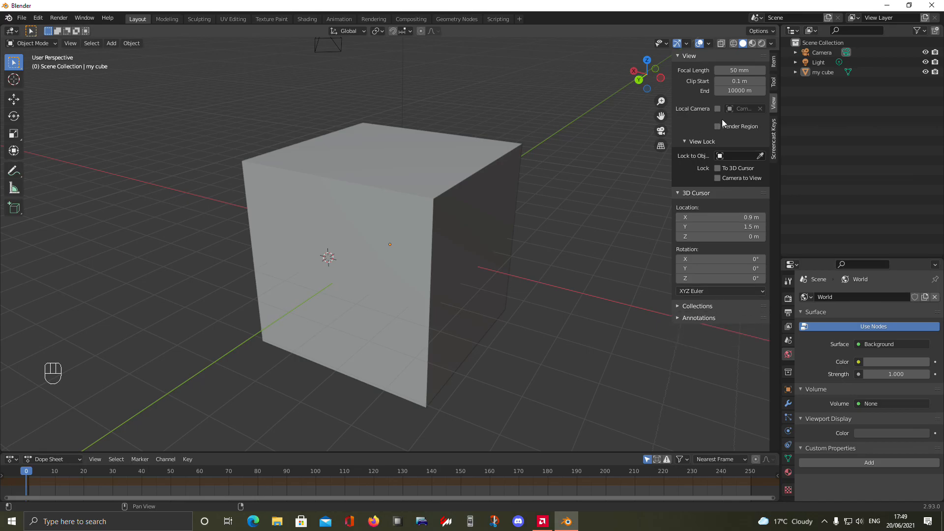
Look at the Screencast Keys add-on's settings and return to the view settings
left_click(773, 136)
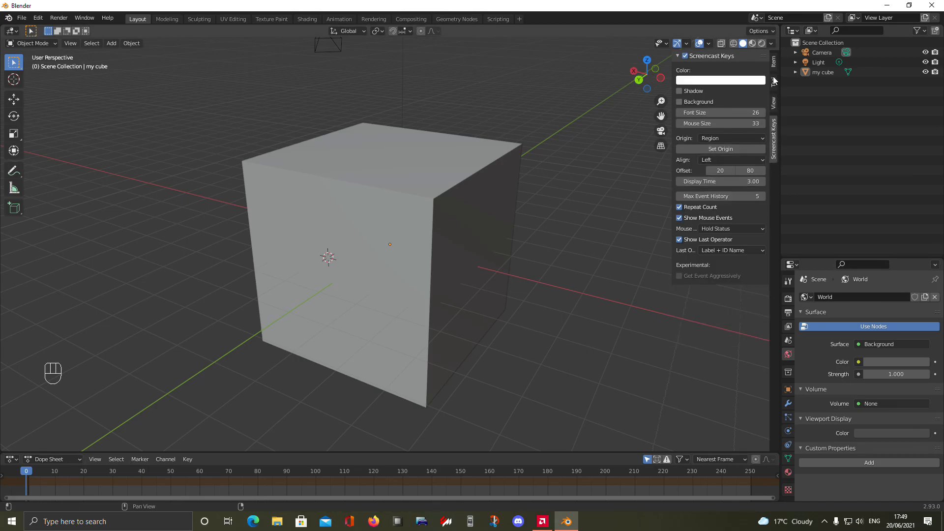
left_click(774, 102)
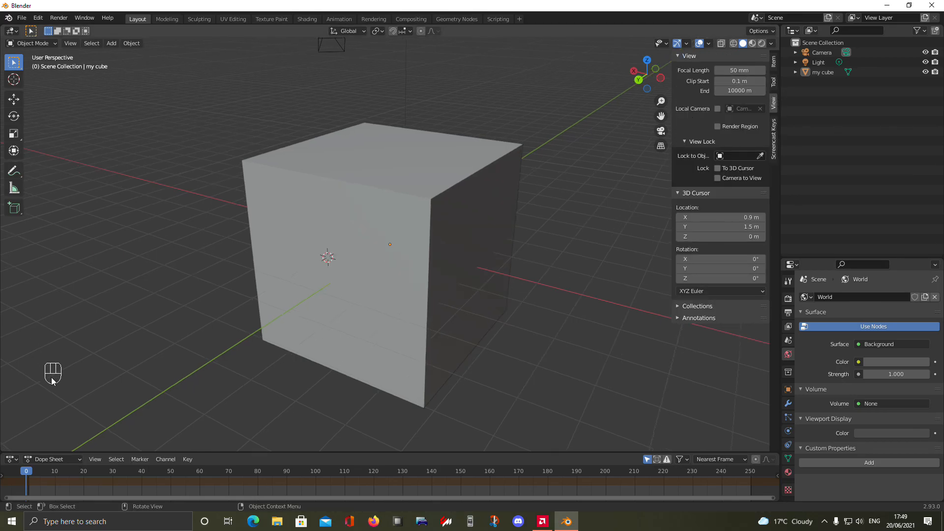
middle_click_drag(639, 162, 320, 367)
Explore the scene around the cube with walk navigation, moving forward, backward and sideways
key("shift+grave")
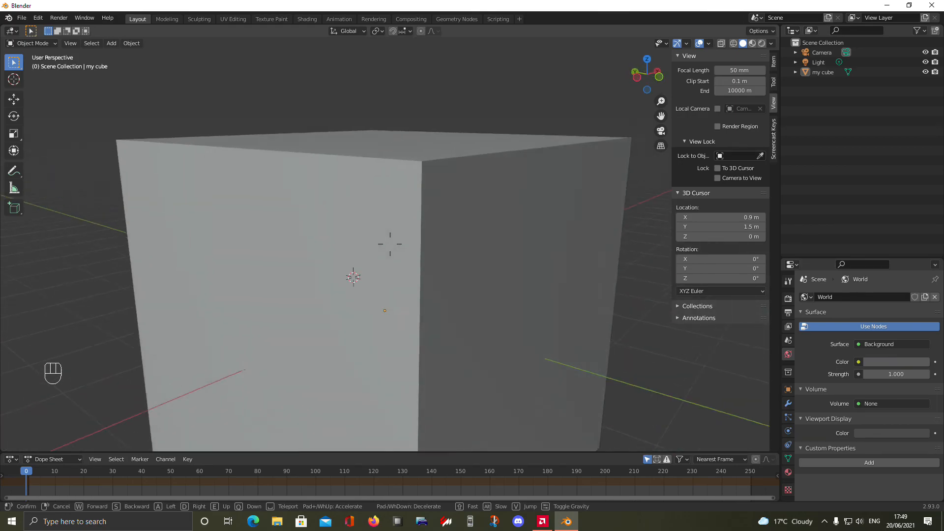
key("s")
key("a")
key("w")
key("s")
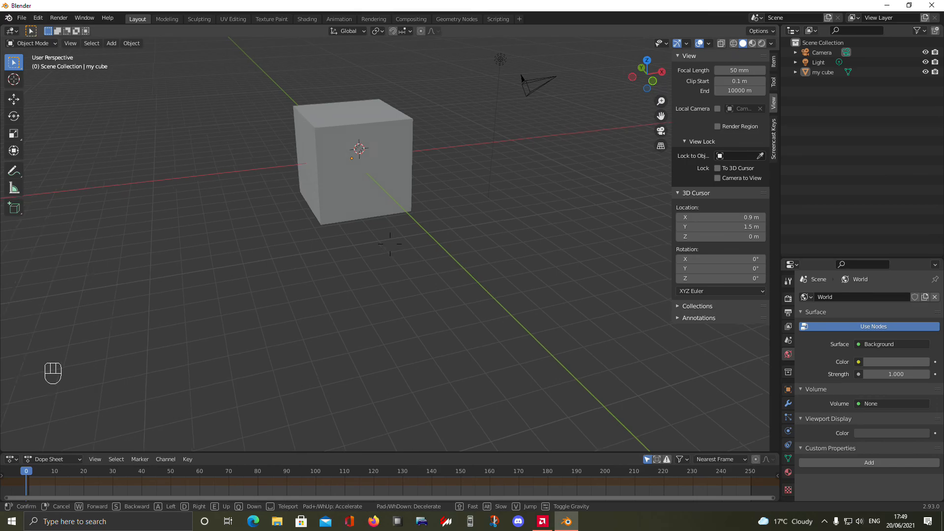
key("w")
right_click(390, 244)
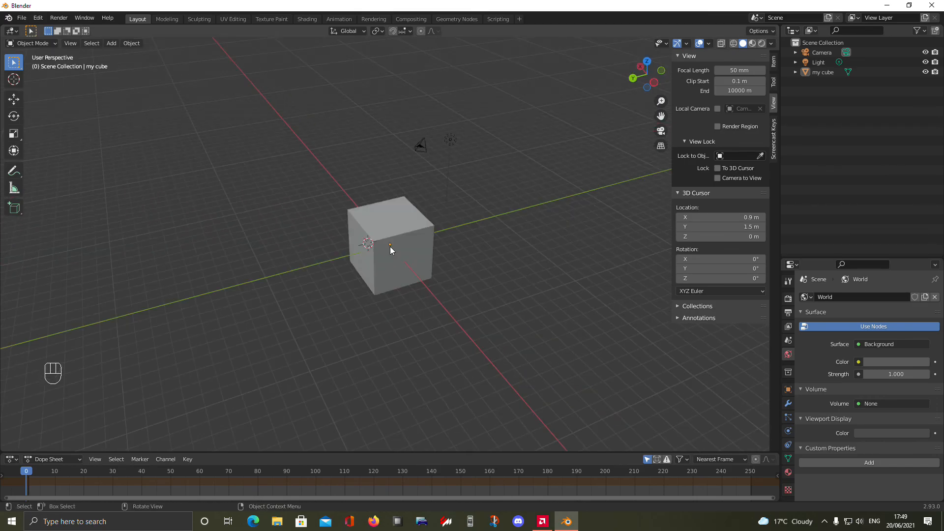
Select my cube, enter Edit Mode and move one of its corner vertices
middle_click_drag(391, 246, 368, 284)
scroll(408, 275, "up", 4)
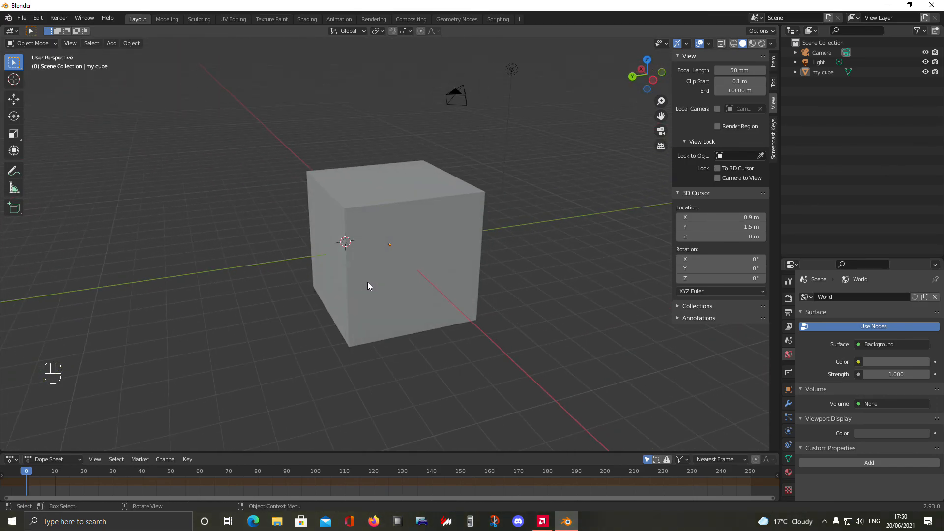
left_click(361, 273)
middle_click_drag(291, 293, 393, 289)
key("Tab")
middle_click_drag(396, 287, 400, 304, "shift")
scroll(375, 281, "up", 3)
scroll(480, 323, "down", 4)
scroll(479, 323, "down", 1)
key("g")
left_click(329, 361)
Reshape the cube by moving four more vertices outward one at a time
middle_click_drag(445, 395, 364, 425)
left_click(406, 265)
key("g")
left_click(570, 298)
middle_click_drag(570, 298, 467, 264)
left_click(426, 257)
key("g")
left_click(602, 248)
middle_click_drag(602, 248, 486, 231)
left_click(454, 238)
key("g")
left_click(576, 322)
middle_click_drag(576, 322, 643, 251)
left_click(319, 300)
key("g")
left_click(215, 318)
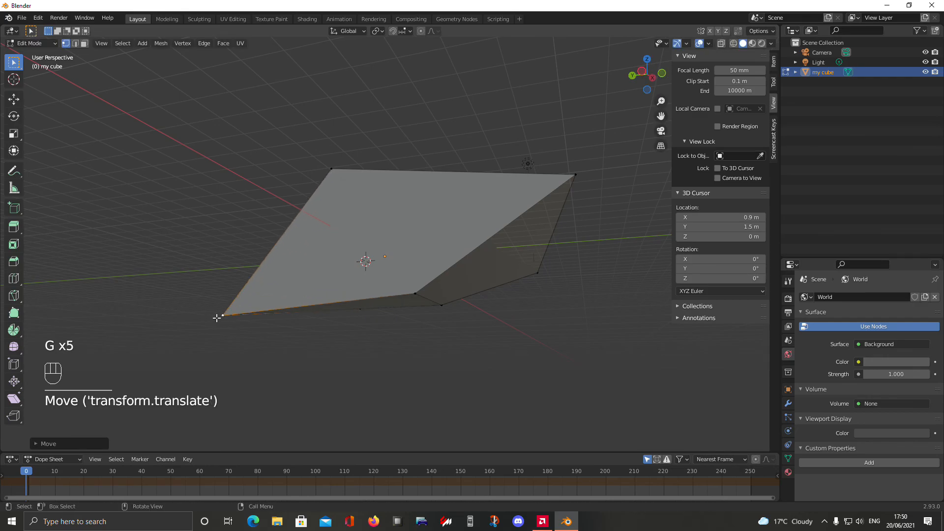
Try deleting the selected corner vertex and undo the deletion
key("x")
left_click(217, 318)
key("ctrl+z")
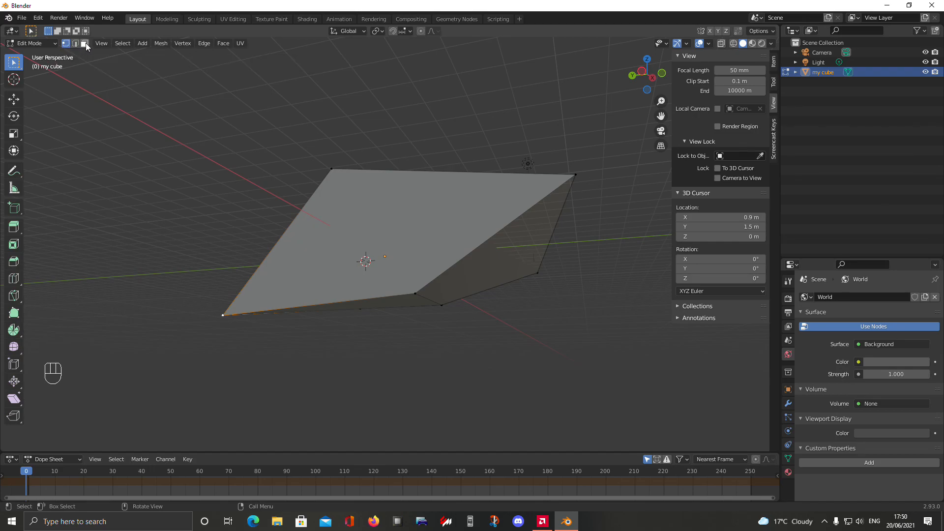
Switch to edge selection and move the ridge edge on top of the mesh
middle_click_drag(288, 131, 337, 178)
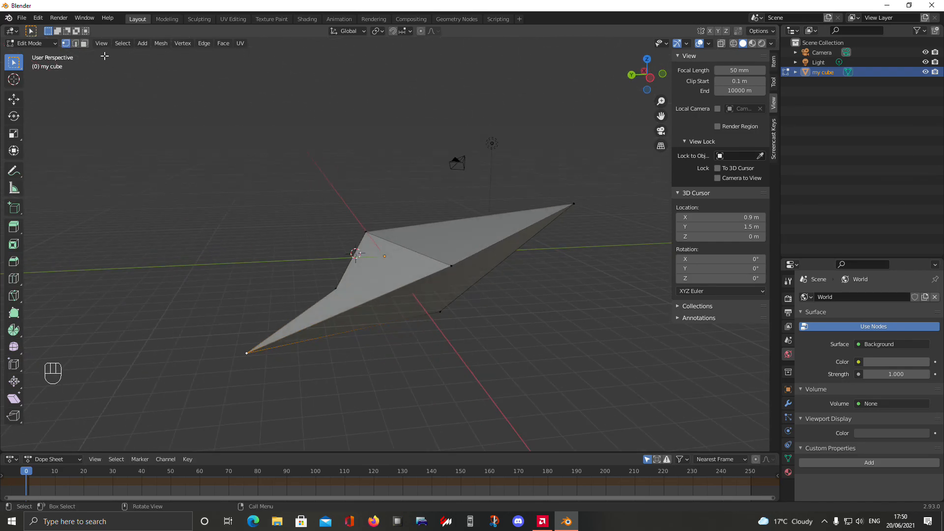
left_click(416, 240)
key("g")
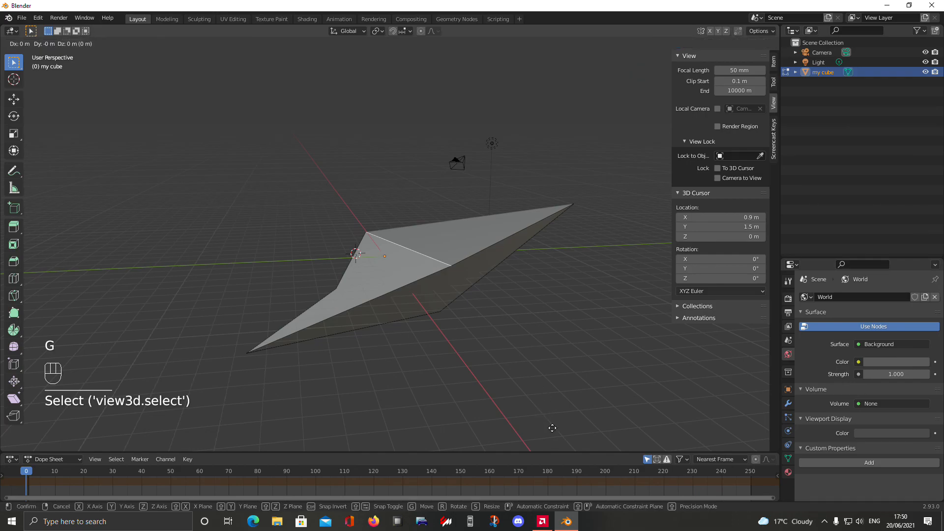
left_click(364, 344)
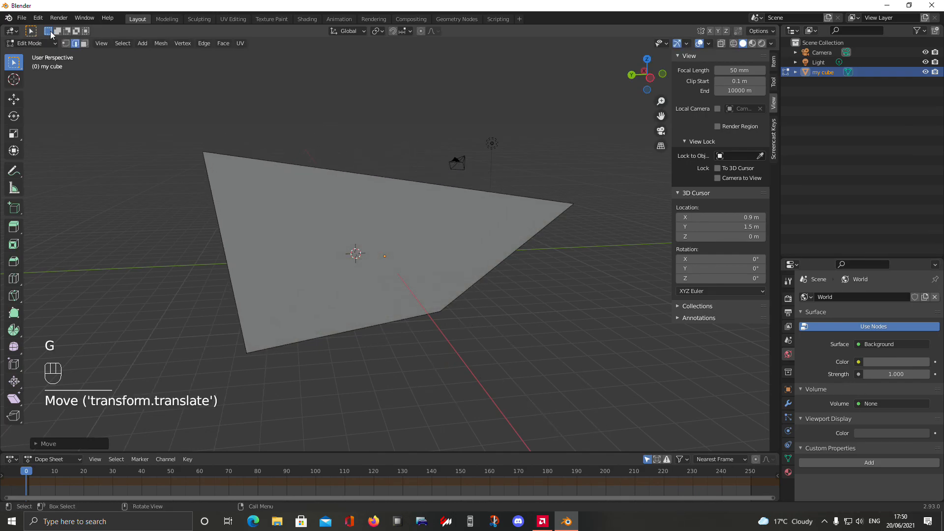
Switch to face selection and move the large front face outward from the rest of the mesh
left_click(84, 44)
left_click(344, 283)
scroll(343, 283, "down", 2)
middle_click_drag(344, 284, 295, 246)
key("g")
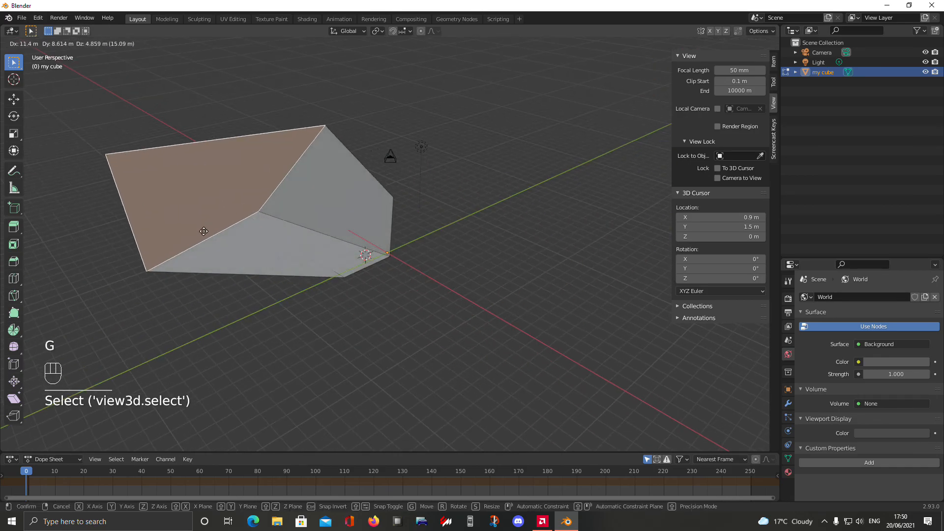
left_click(492, 345)
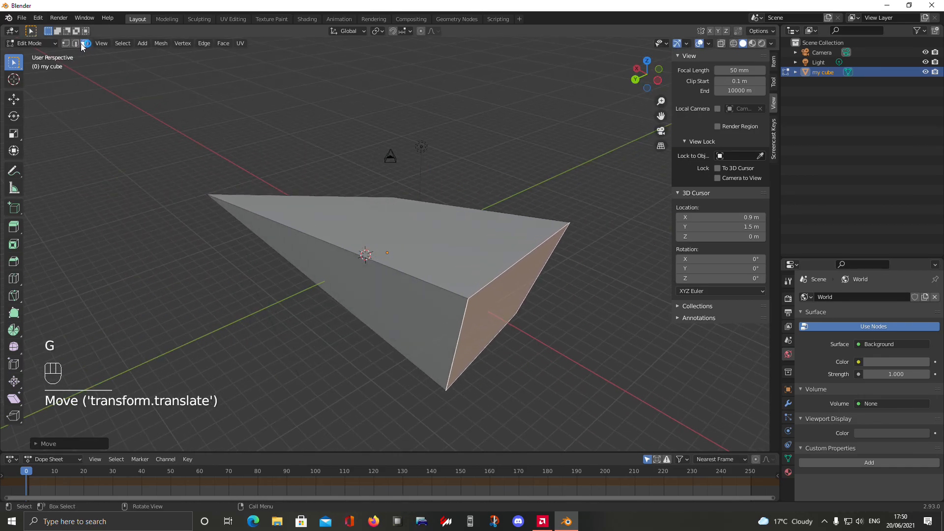
Cycle through the selection modes, enable edge and face selection together, and select the long upper edge plus the end face
key("1")
key("2")
key("3")
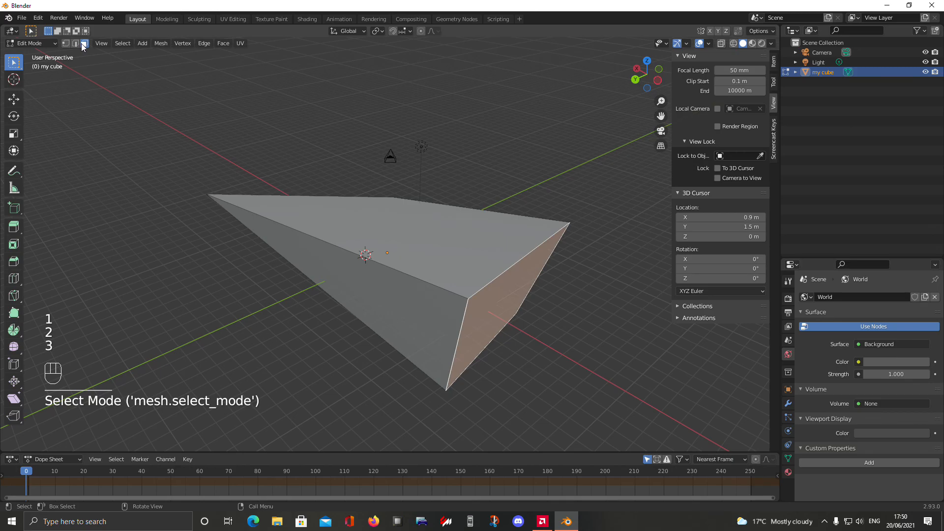
left_click(469, 305)
left_click(477, 301, "shift")
left_click(493, 315)
left_click(431, 282)
left_click(492, 312, "shift")
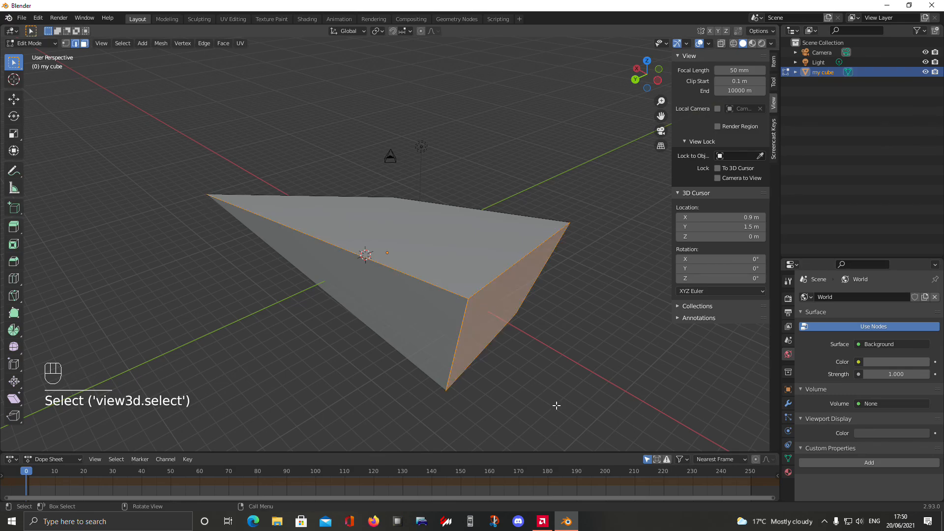
Move the selected edge and face together to reshape the mesh
key("g")
left_click(452, 257)
middle_click_drag(227, 300, 301, 302)
scroll(244, 260, "down", 5)
middle_click_drag(334, 197, 177, 161)
middle_click_drag(502, 206, 440, 300)
middle_click_drag(440, 300, 169, 93)
scroll(358, 344, "up", 3)
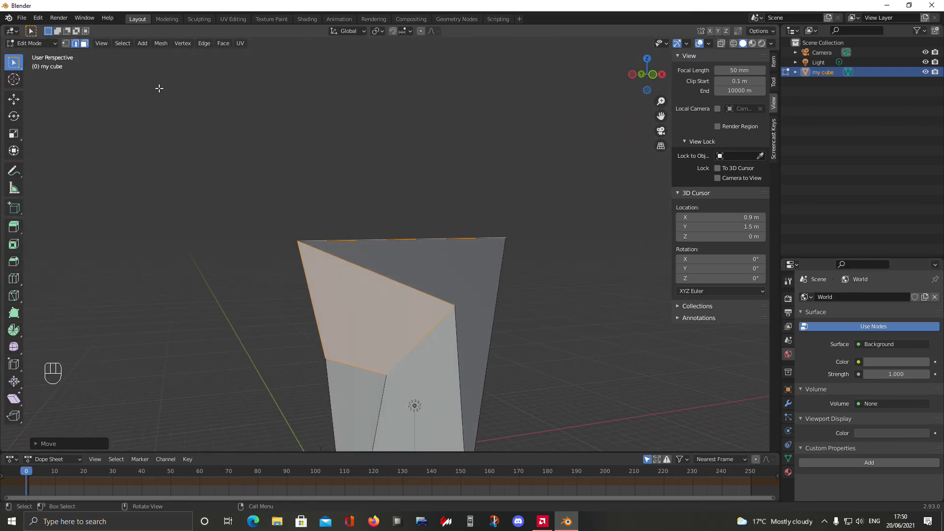
Switch to vertex selection and extrude a chain of three new edges from a corner vertex
left_click(66, 43)
middle_click_drag(274, 257, 453, 362)
left_click(530, 346)
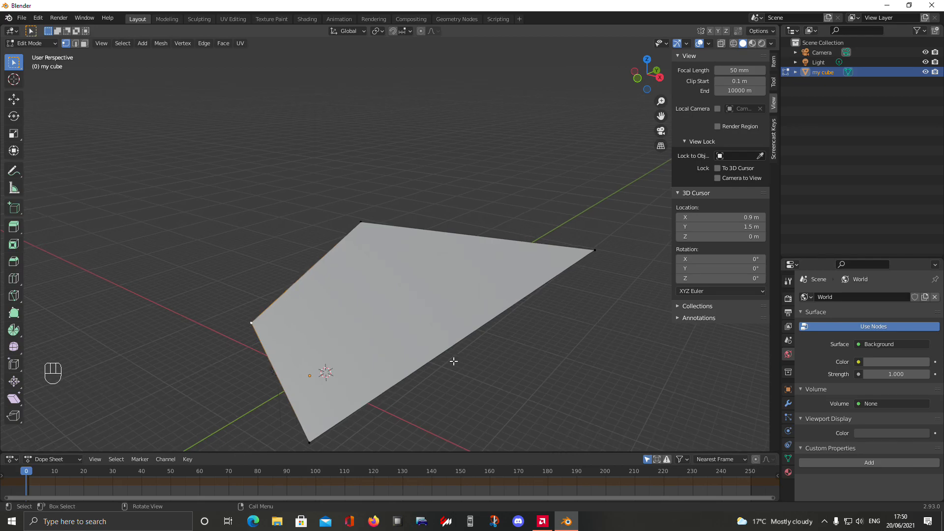
scroll(444, 417, "down", 3)
key("e")
left_click(352, 414)
middle_click_drag(352, 413, 412, 419)
key("e")
left_click(302, 329)
scroll(297, 329, "down", 4)
key("e")
left_click(243, 369)
middle_click_drag(244, 369, 440, 355)
Undo the vertex extrusions and clear the selection in face selection mode
key("ctrl+z")
key("ctrl+z")
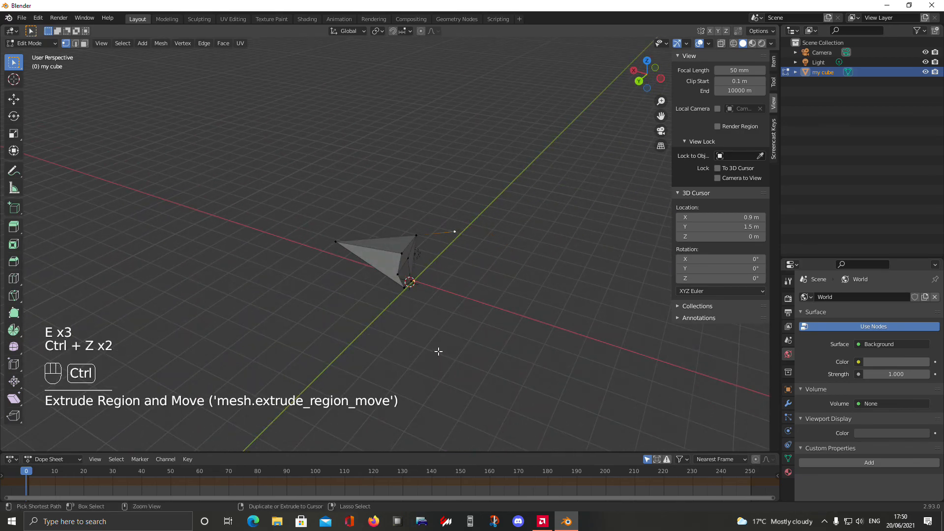
key("ctrl+z")
scroll(334, 338, "up", 6)
left_click(366, 342)
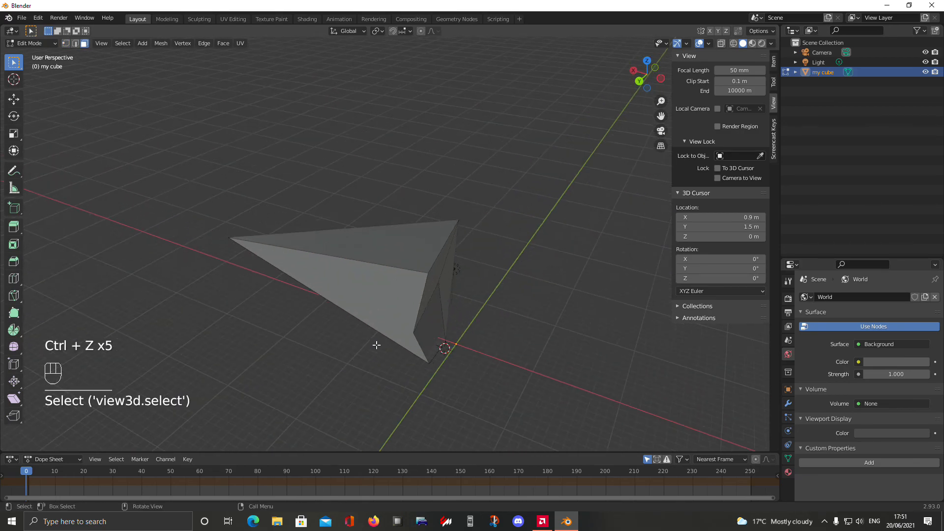
middle_click_drag(560, 288, 463, 279)
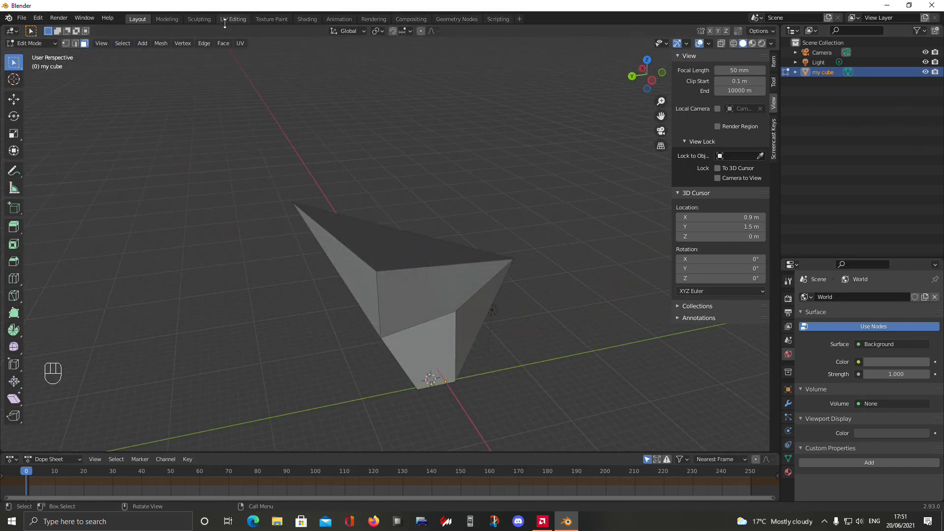
Undo five more operations, including the combined edge and face move
scroll(637, 311, "down", 5)
middle_click_drag(577, 320, 774, 302)
middle_click_drag(281, 243, 2, 434)
key("ctrl+z")
key("ctrl+z")
key("ctrl+z")
key("ctrl+z")
key("ctrl+z")
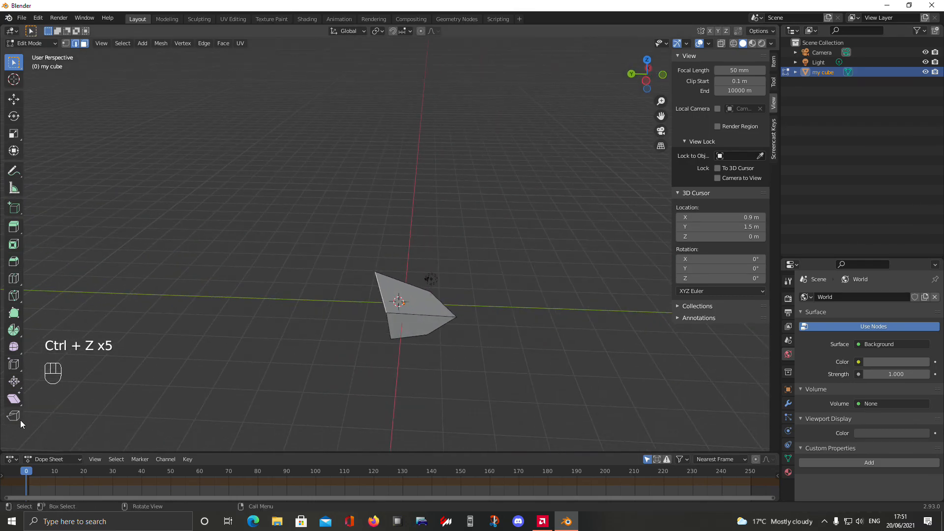
Cut a line across the upper face from edge to edge with the Knife tool
left_click(15, 297)
scroll(394, 328, "up", 4)
left_click(375, 348)
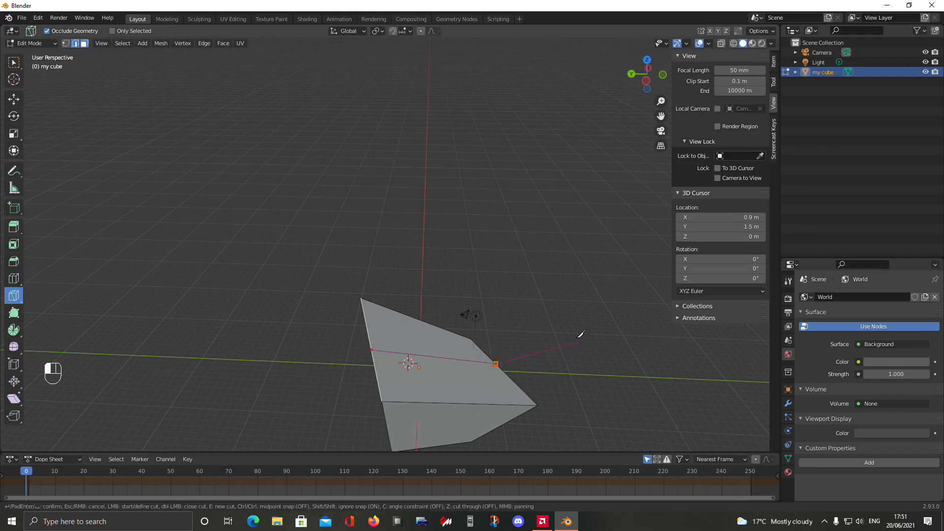
key("Return")
middle_click_drag(514, 302, 443, 305)
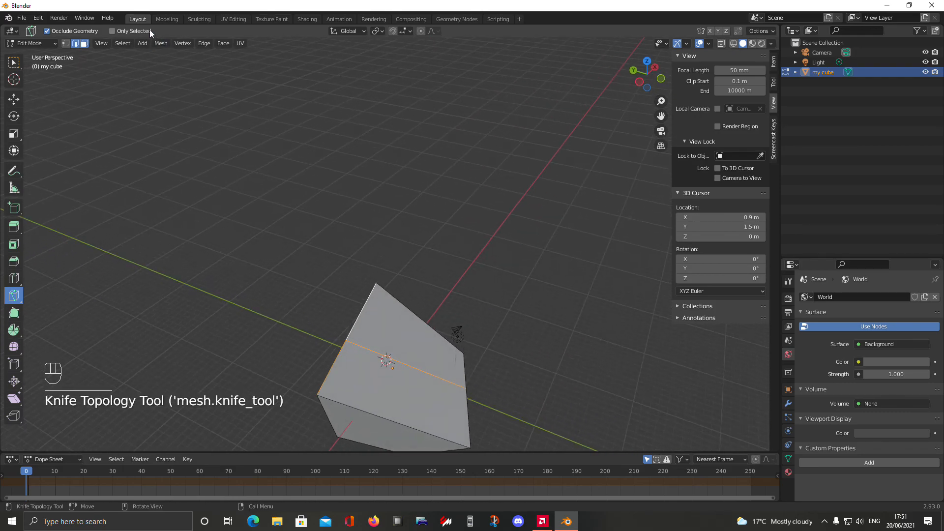
left_click(392, 353)
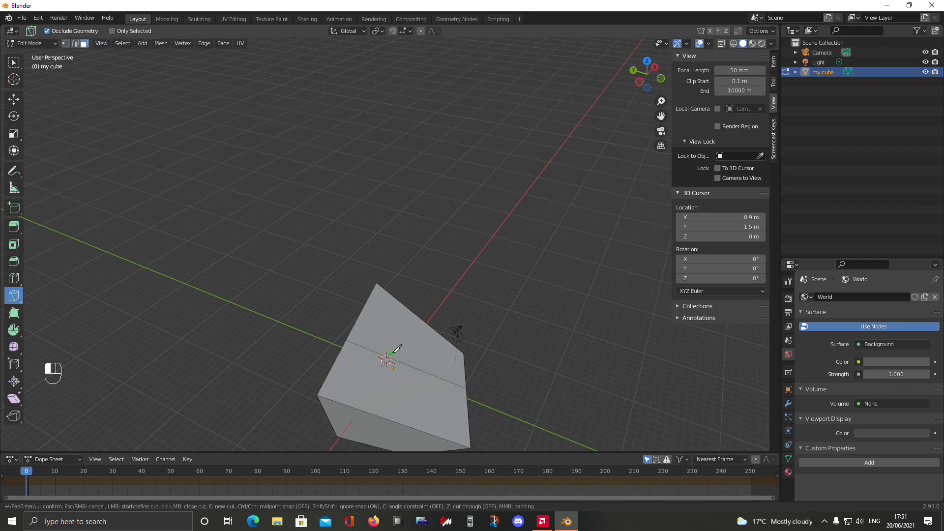
key("Escape")
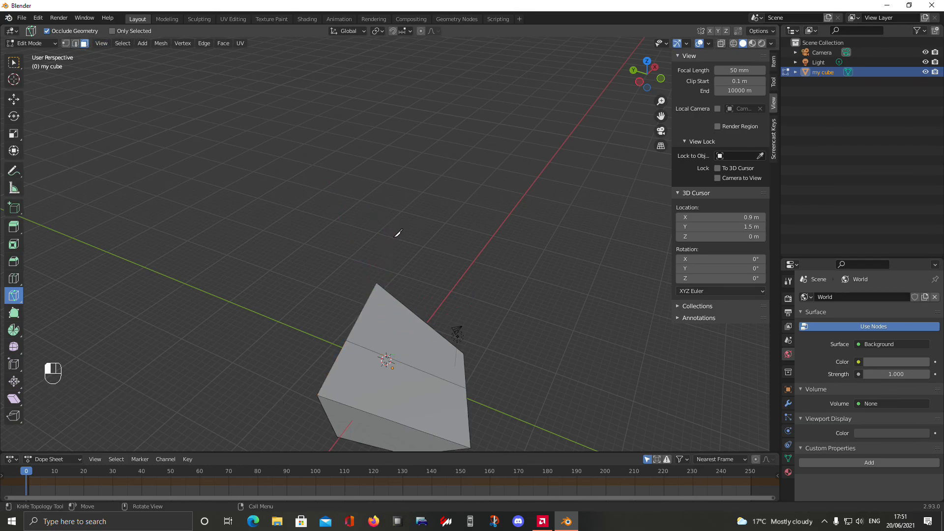
Add a single loop cut across the upper face, crossing the knife cut
left_click(14, 279)
middle_click_drag(398, 389, 0, 196)
left_click(413, 378)
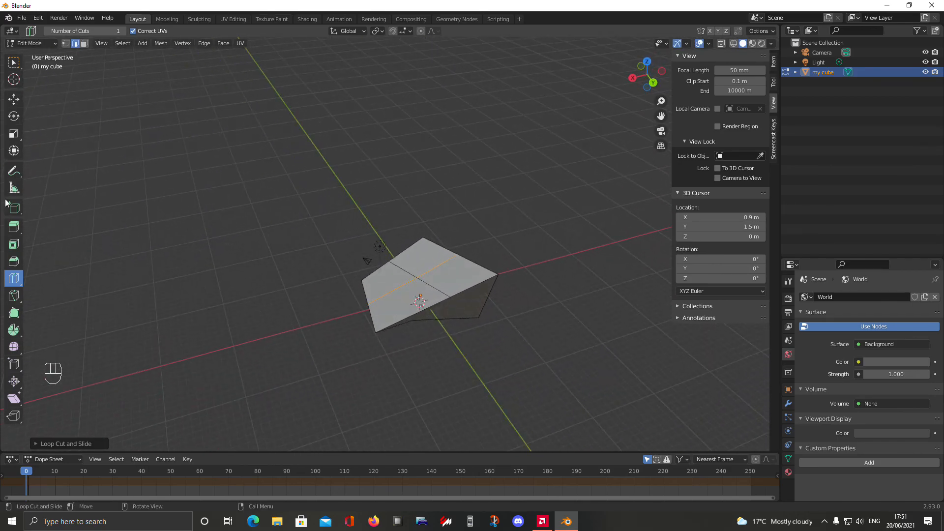
Bevel half of the upper face's long outer edge with a width of about 0.975 m
left_click(16, 265)
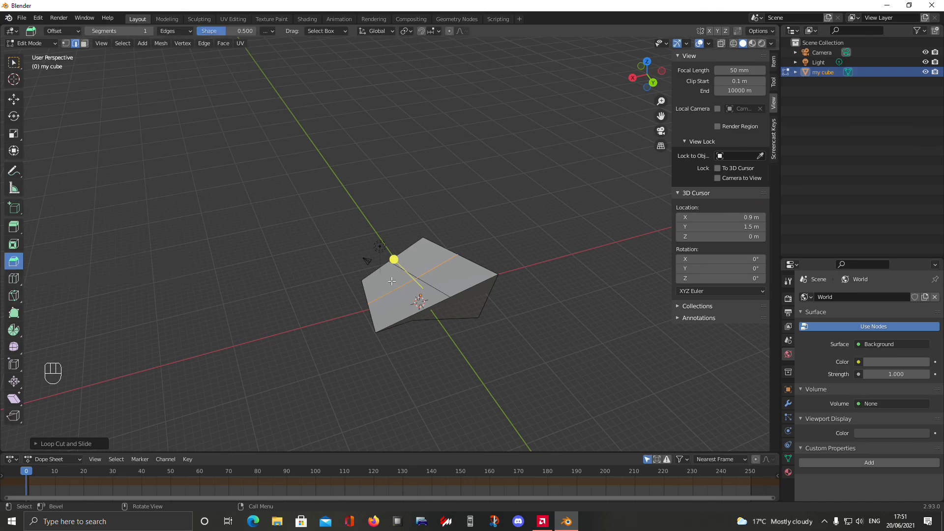
left_click(10, 66)
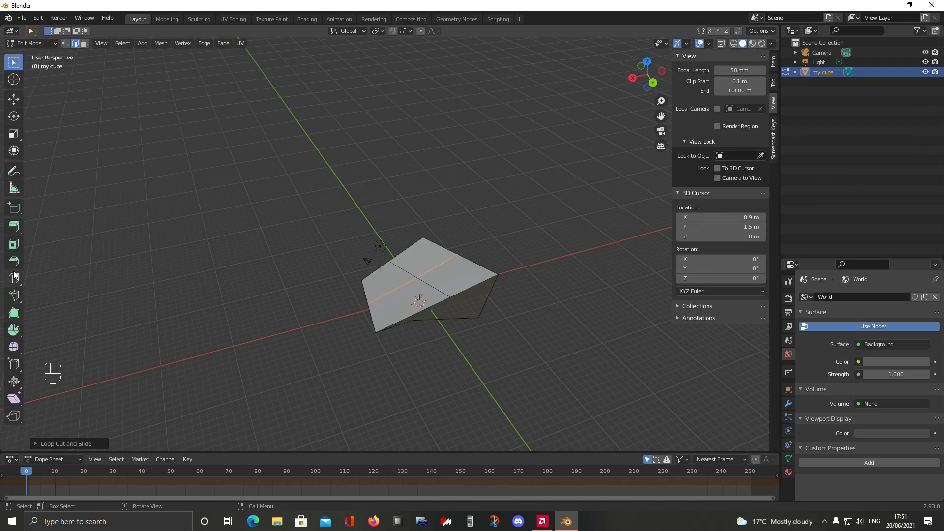
left_click(457, 291)
middle_click_drag(490, 297, 448, 274)
scroll(453, 288, "up", 4)
middle_click_drag(565, 381, 516, 308, "shift")
scroll(517, 308, "up", 1)
key("ctrl+b")
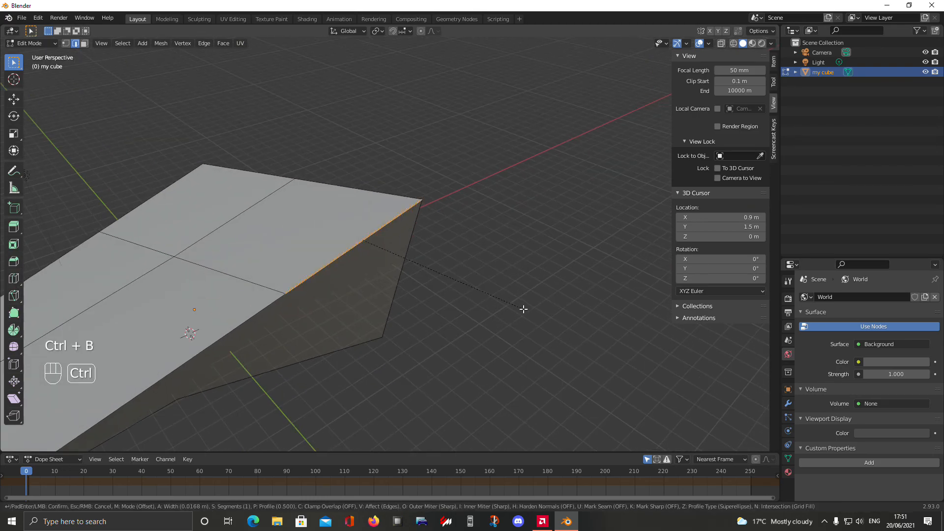
left_click(345, 333)
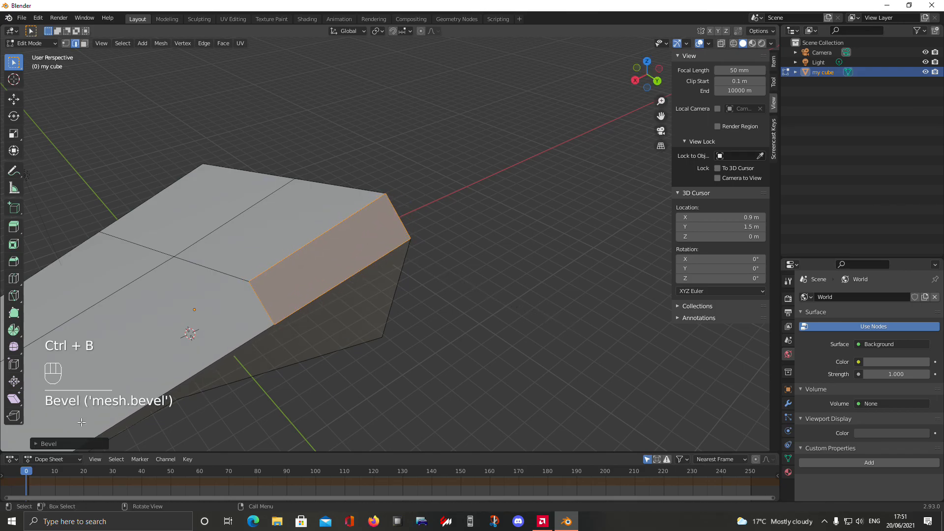
Raise the bevel's segment count until the edge is smoothly rounded, and compare it in Object Mode and Edit Mode
left_click(63, 444)
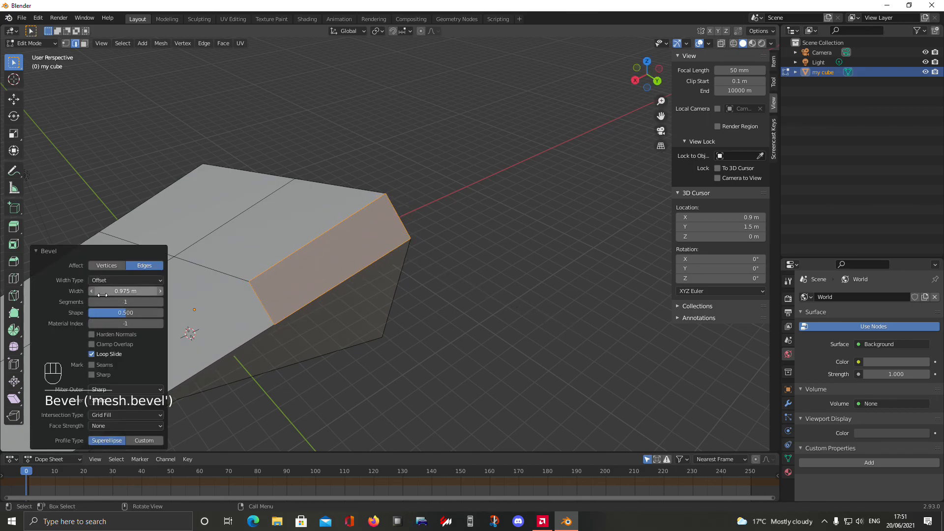
left_click_drag(126, 302, 166, 302)
mouse_move(460, 339)
middle_mouse_down()
mouse_move(351, 299)
mouse_move(369, 276)
mouse_move(376, 302)
mouse_move(341, 358)
mouse_move(299, 372)
mouse_move(430, 367)
mouse_move(365, 338)
mouse_move(453, 344)
middle_mouse_up()
key("Tab")
left_click(341, 358)
key("Tab")
scroll(427, 366, "up", 3)
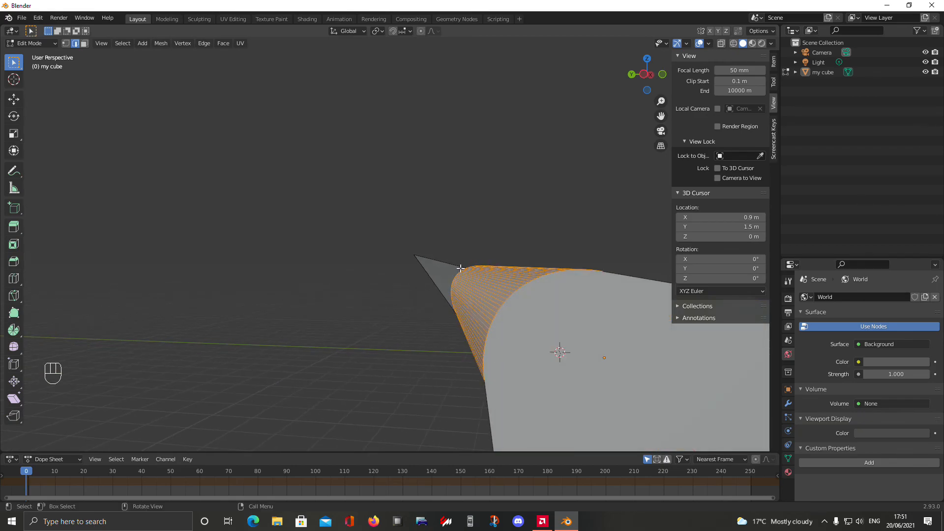
Return to Object Mode and inspect the rounded bevel from several sides
middle_click_drag(356, 218, 370, 284)
scroll(358, 349, "down", 5)
middle_click_drag(358, 349, 565, 400)
scroll(414, 388, "up", 3)
left_click(486, 371)
key("Tab")
key("Tab")
key("Tab")
middle_click_drag(470, 358, 239, 343)
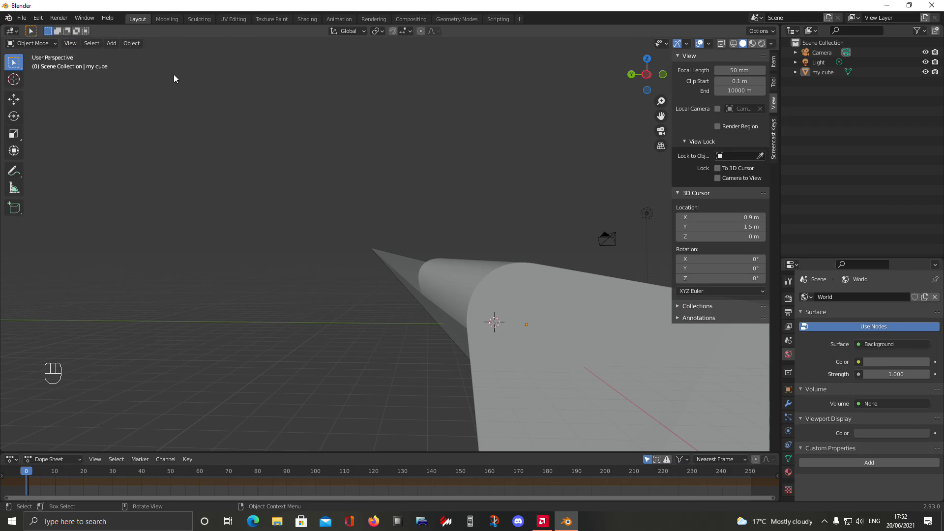
middle_click_drag(357, 175, 312, 272)
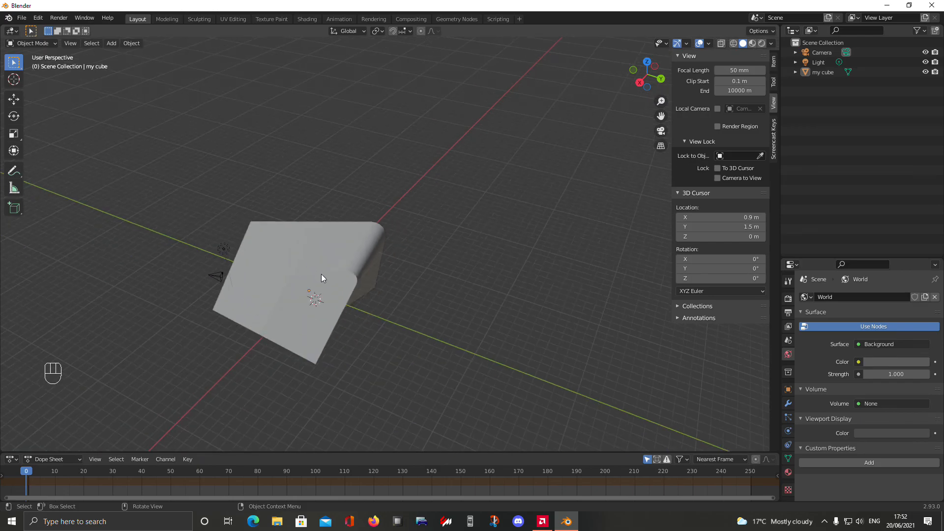
Duplicate the reshaped cube and place the copy beside the original
left_click(367, 295)
middle_click_drag(538, 356, 419, 311)
key("shift+d")
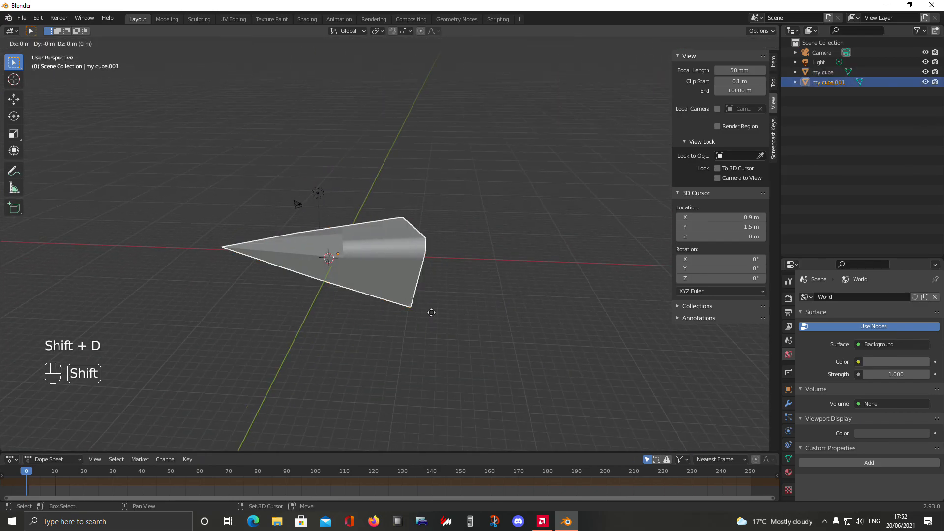
left_click(630, 301)
mouse_move(455, 284)
middle_mouse_down()
mouse_move(415, 308)
mouse_move(449, 297)
middle_mouse_up()
Delete the duplicated object and select the original my cube
key("x")
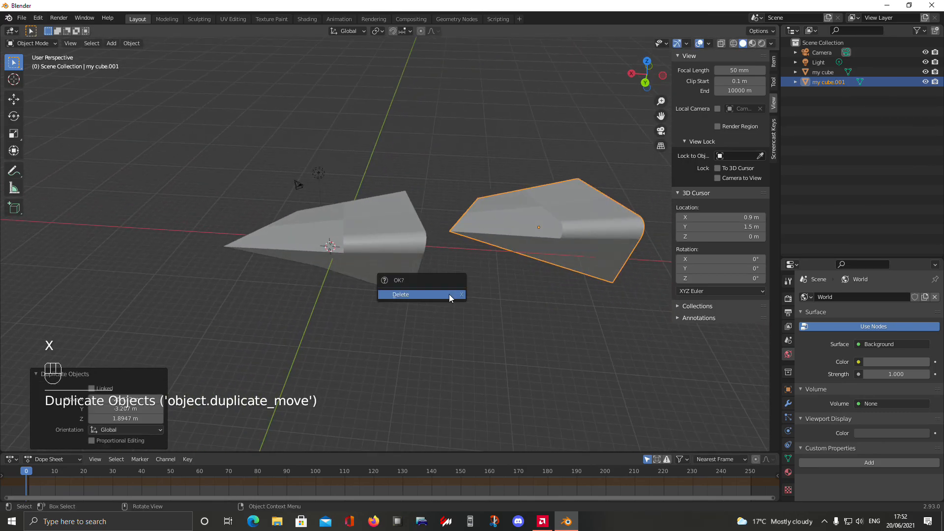
left_click(449, 294)
left_click(387, 263)
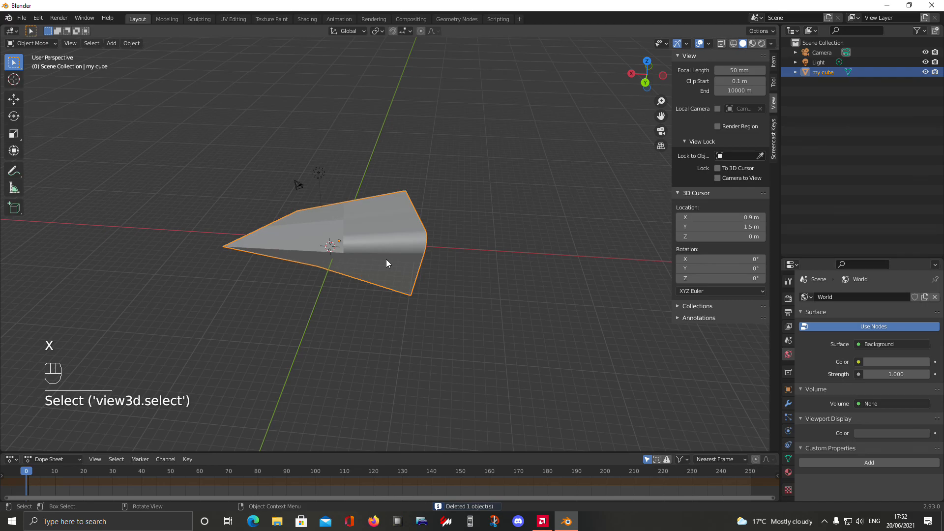
Hide the selected my cube object, undo the hiding, and deselect the object
key("h")
key("h")
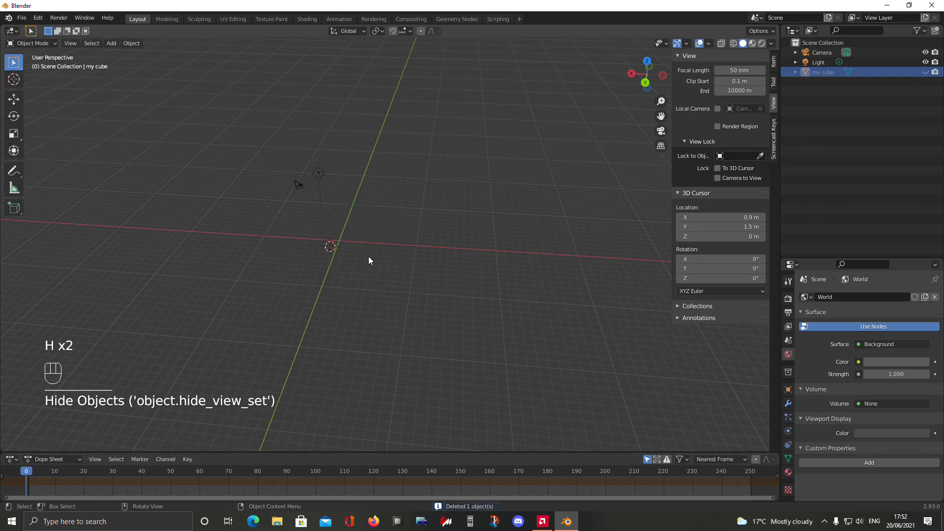
key("ctrl+z")
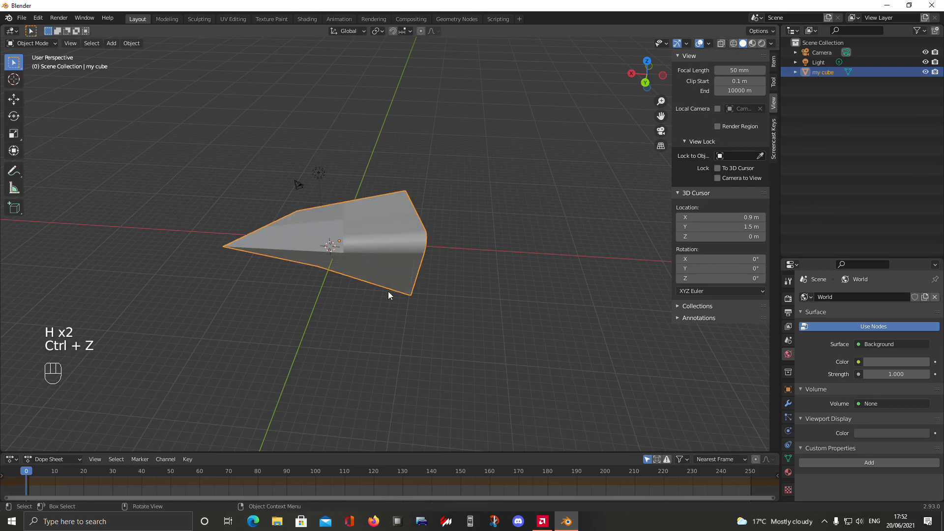
left_click(386, 324)
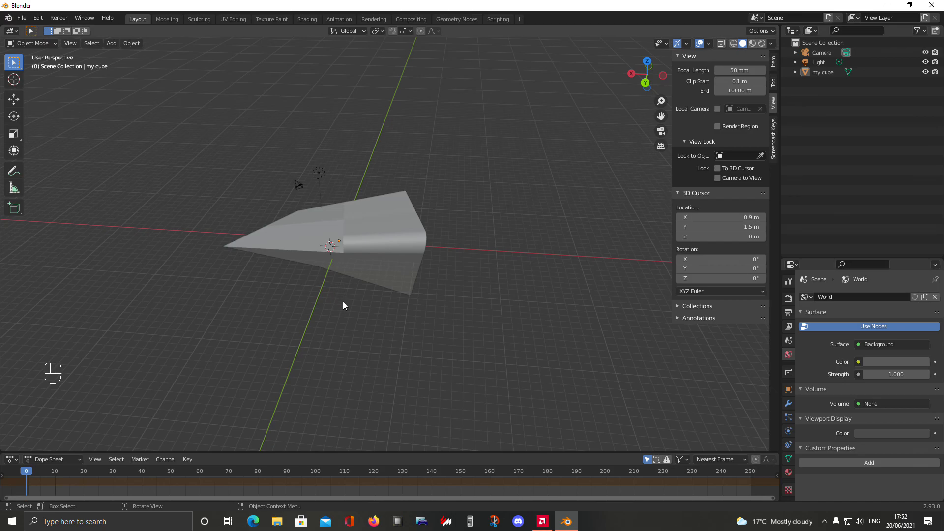
Select the reshaped my cube object and delete it from the scene
middle_click_drag(167, 310, 497, 279)
middle_click_drag(587, 366, 355, 339)
middle_click_drag(293, 335, 442, 393, "shift")
scroll(332, 334, "up", 4)
left_click(398, 328)
key("x")
left_click(423, 363)
Add a new cube mesh at the 3D cursor and deselect it
key("shift+a")
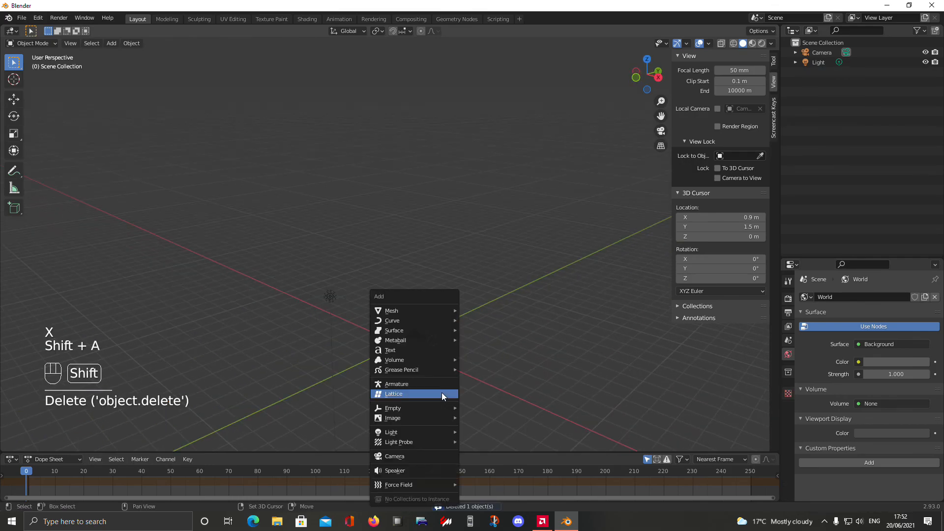
mouse_move(420, 312)
left_click(467, 319)
middle_click_drag(467, 319, 447, 310)
key("KP_Decimal")
scroll(454, 301, "down", 6)
middle_click_drag(369, 305, 457, 324)
left_click(539, 315)
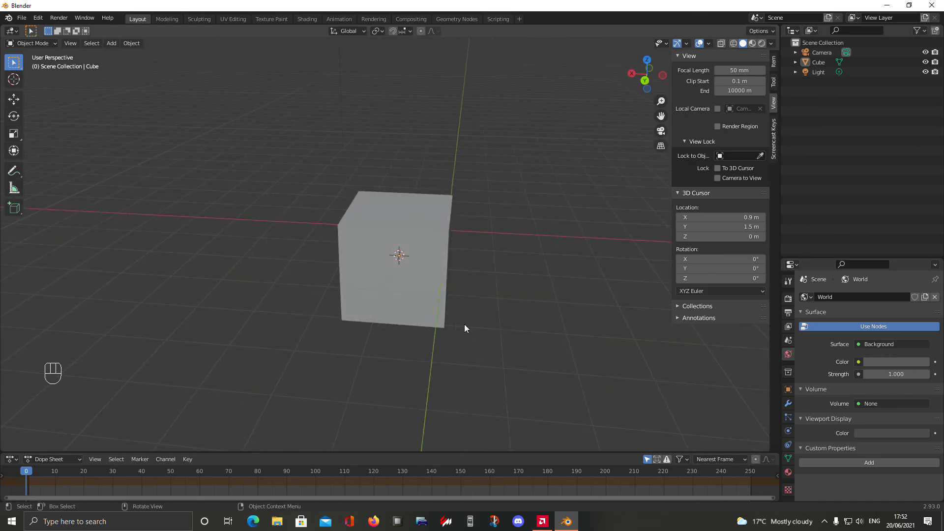
Examine the new cube from all sides and at closer range in the viewport
middle_click_drag(464, 248, 413, 250)
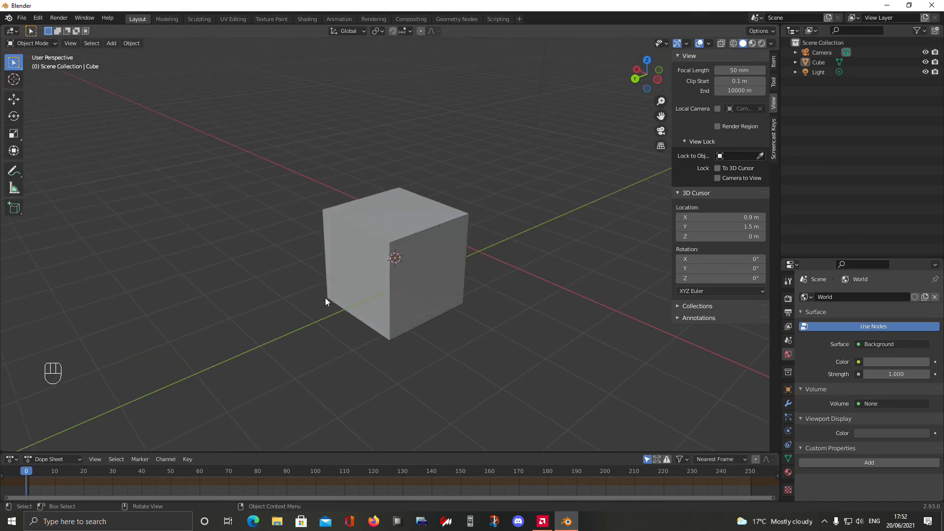
middle_click_drag(383, 297, 293, 274)
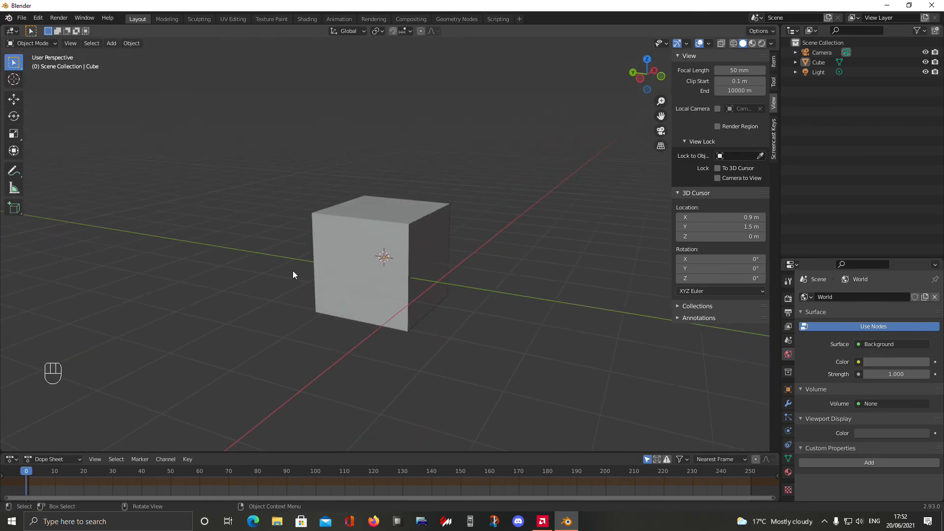
middle_click_drag(352, 270, 432, 265)
left_click(433, 270)
left_click(493, 268)
mouse_move(495, 266)
middle_mouse_down()
mouse_move(499, 255)
mouse_move(443, 344)
mouse_move(420, 332)
mouse_move(421, 351)
mouse_move(537, 299)
mouse_move(514, 269)
mouse_move(491, 260)
middle_mouse_up()
scroll(434, 325, "up", 5)
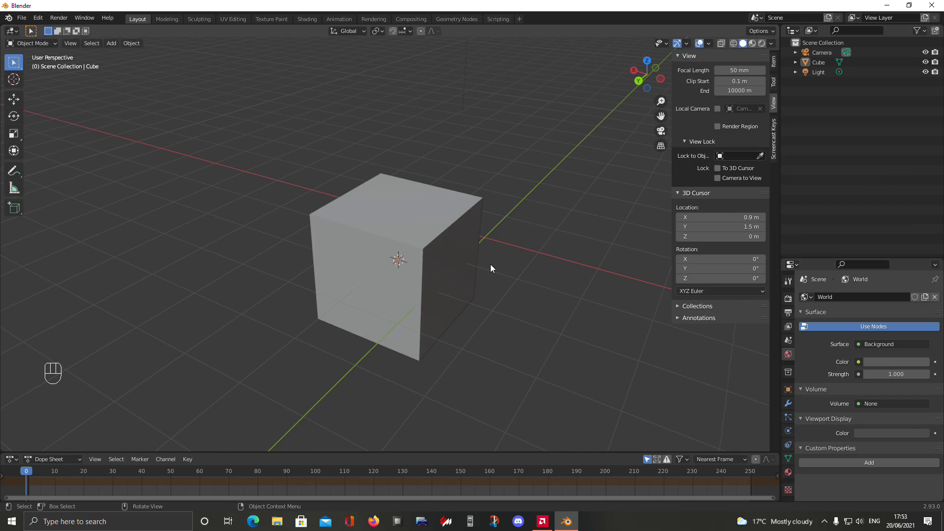
middle_click_drag(491, 268, 324, 236)
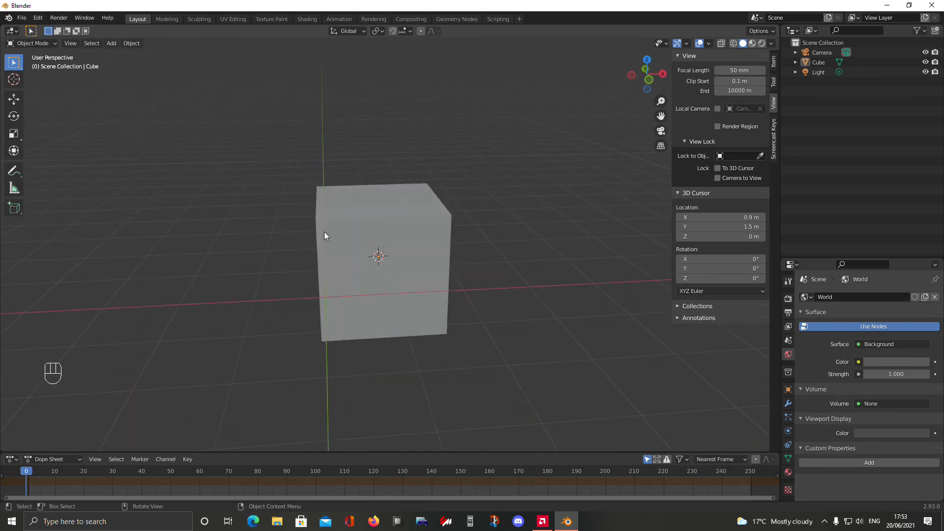
middle_click_drag(478, 269, 196, 295)
middle_click_drag(442, 311, 411, 314)
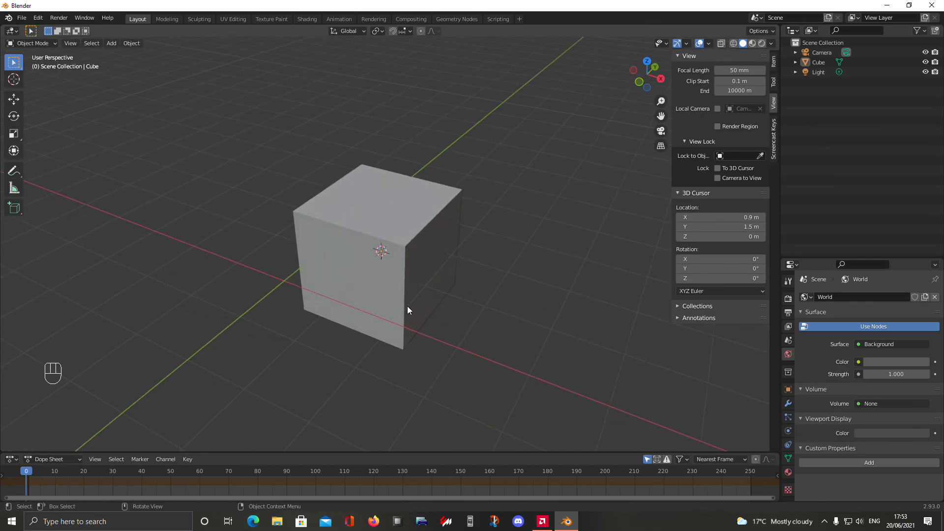